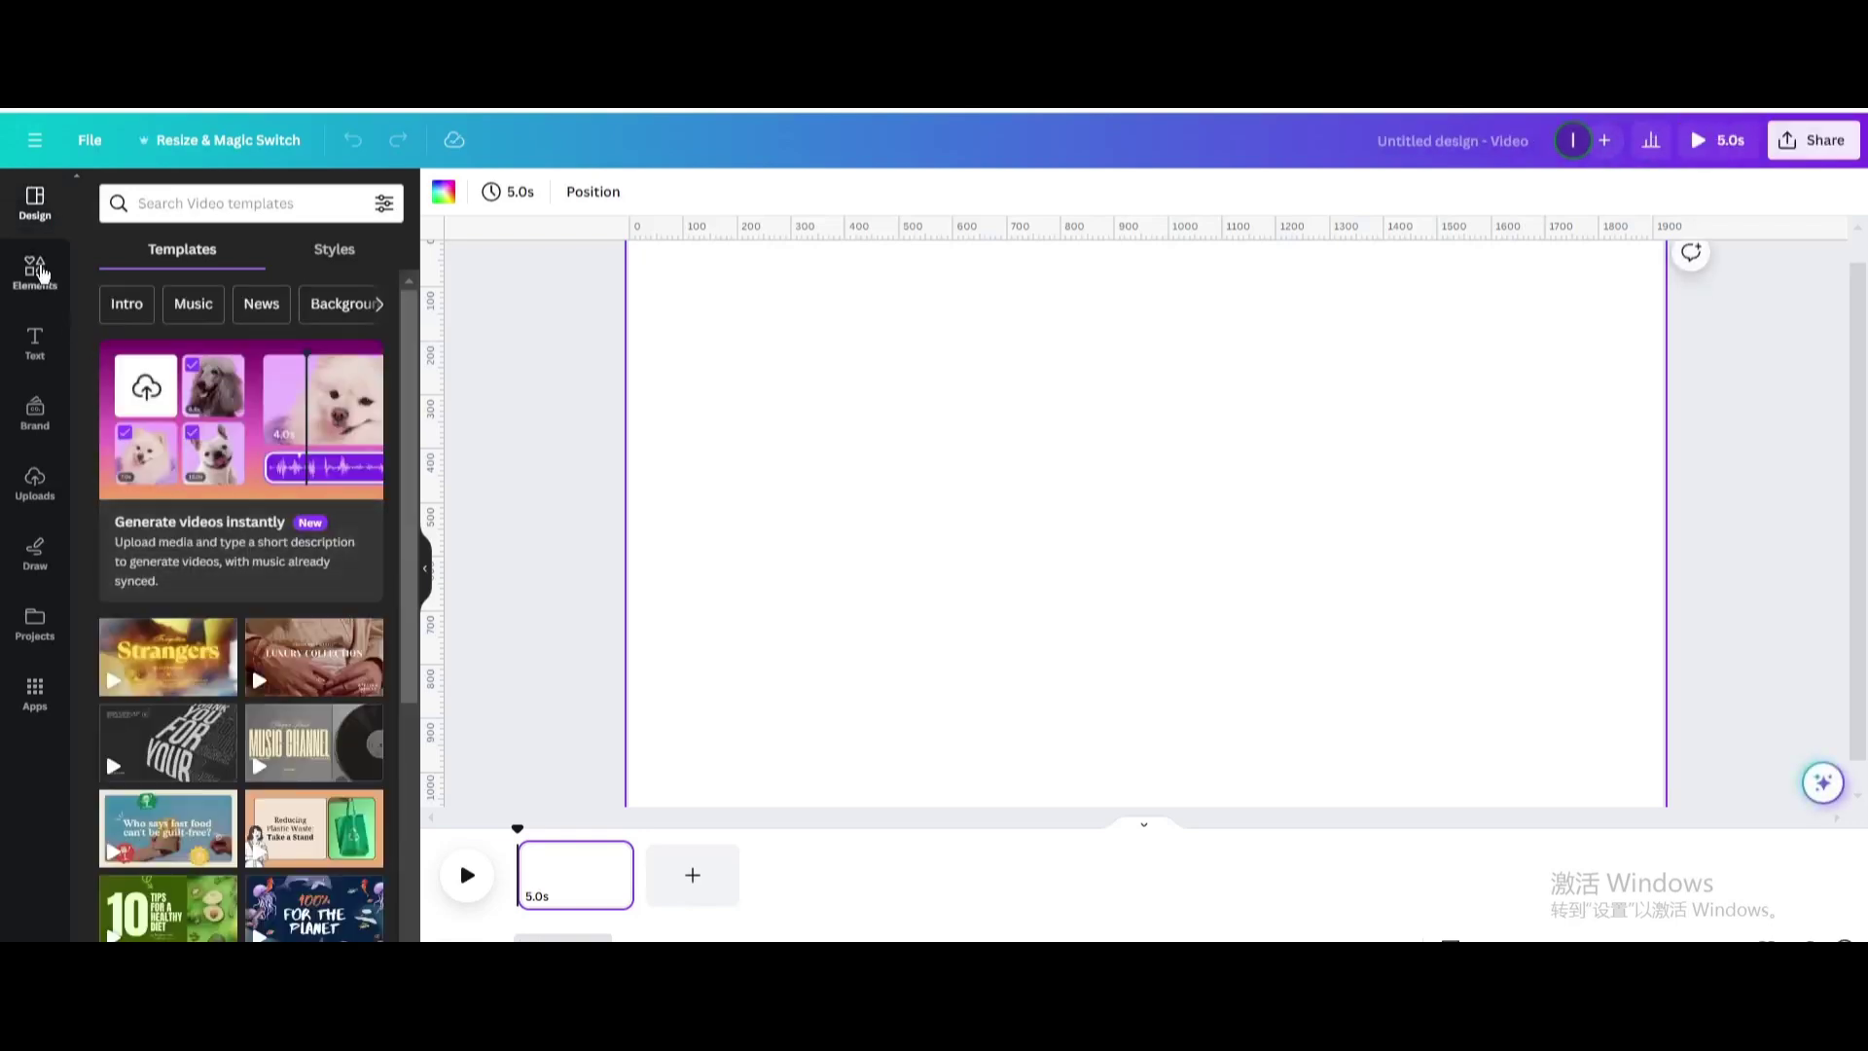
Step: Add a circle from Shapes to the page centre
scroll(166, 437, "down", 8)
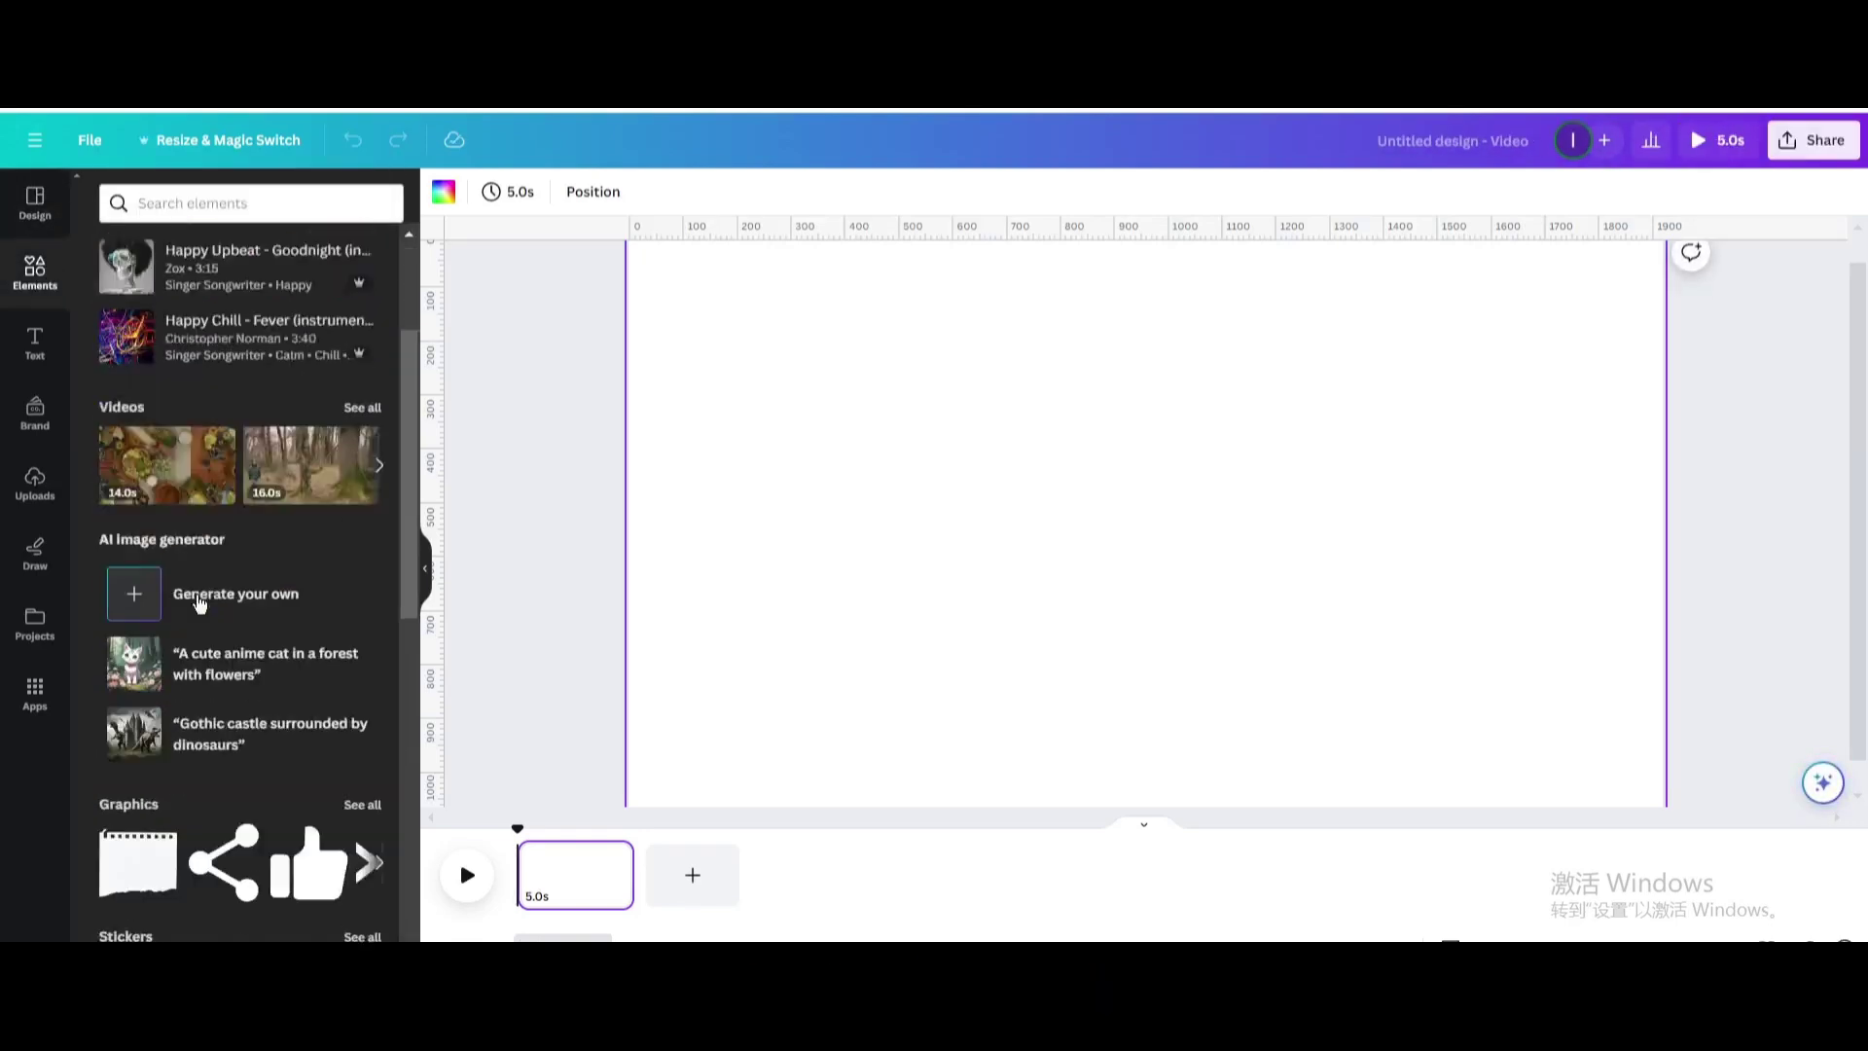
left_click(356, 699)
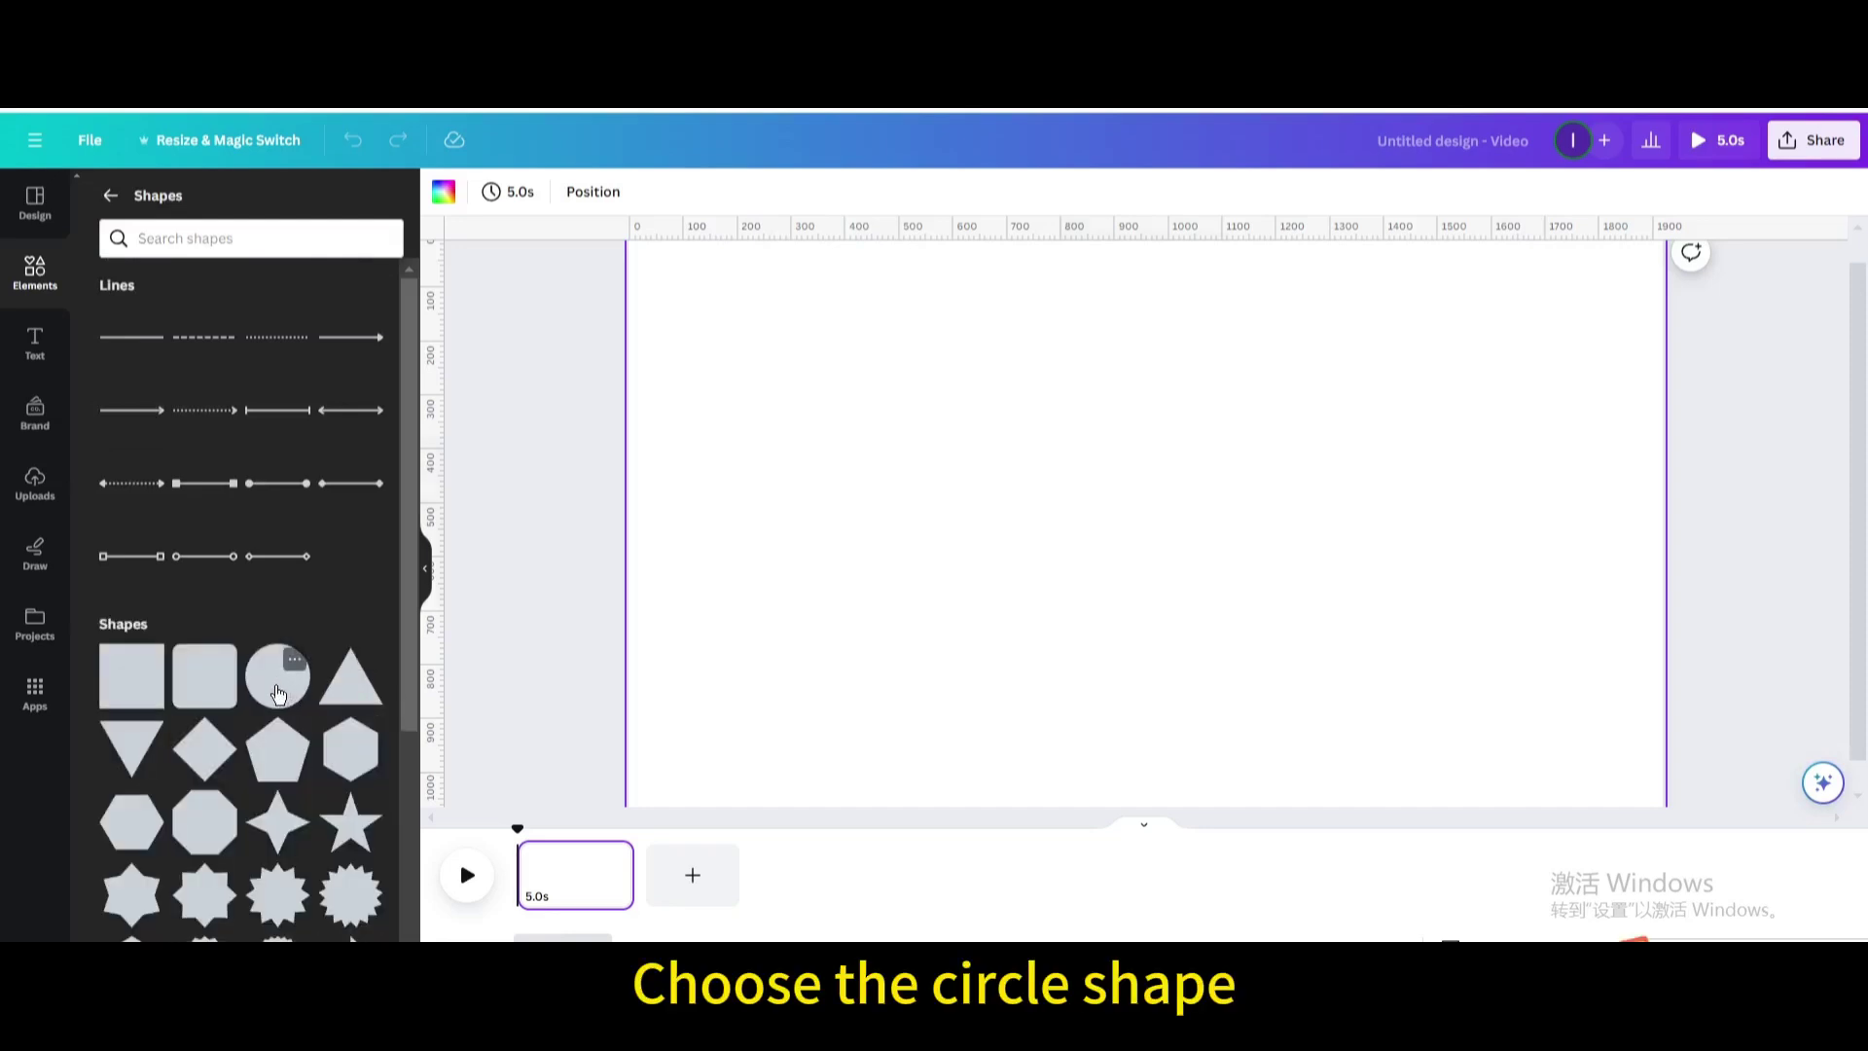
left_click(278, 692)
left_click(865, 438)
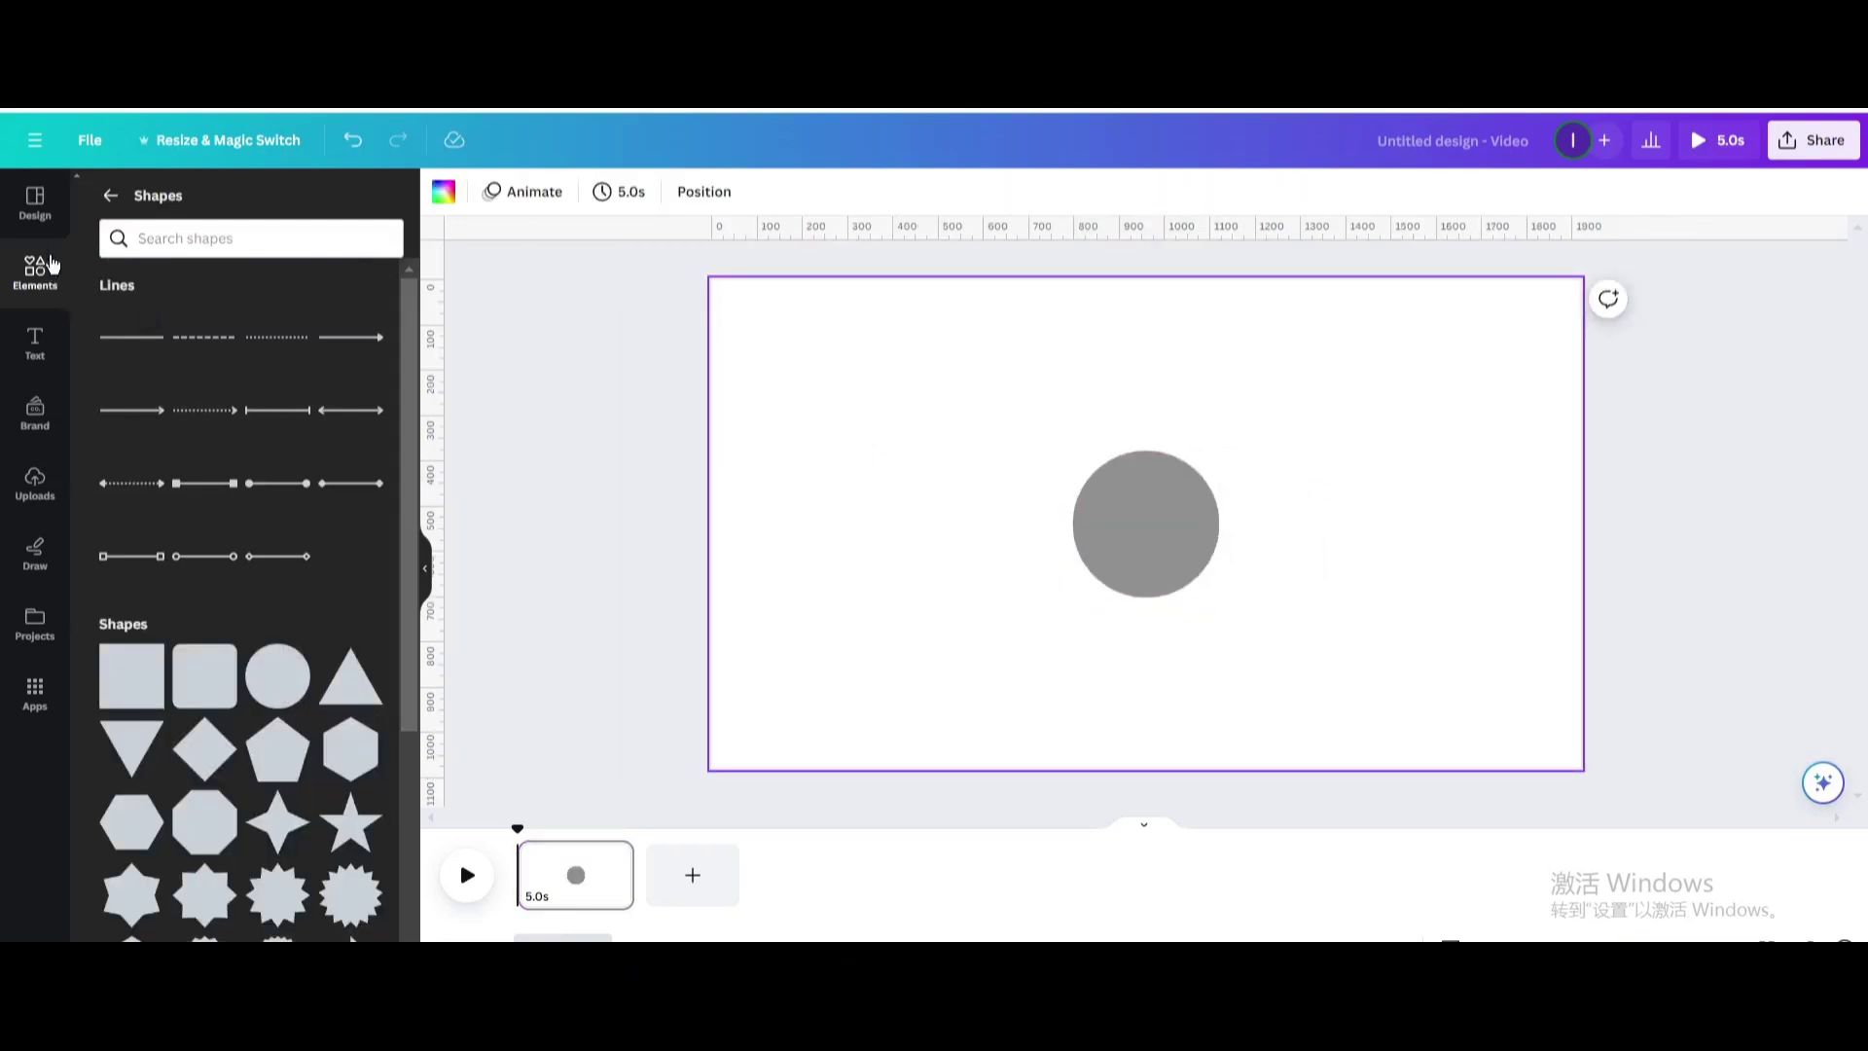
Step: Add the red apple from Recently used and shrink it to about 228 × 229
left_click(98, 198)
scroll(335, 300, "up", 5)
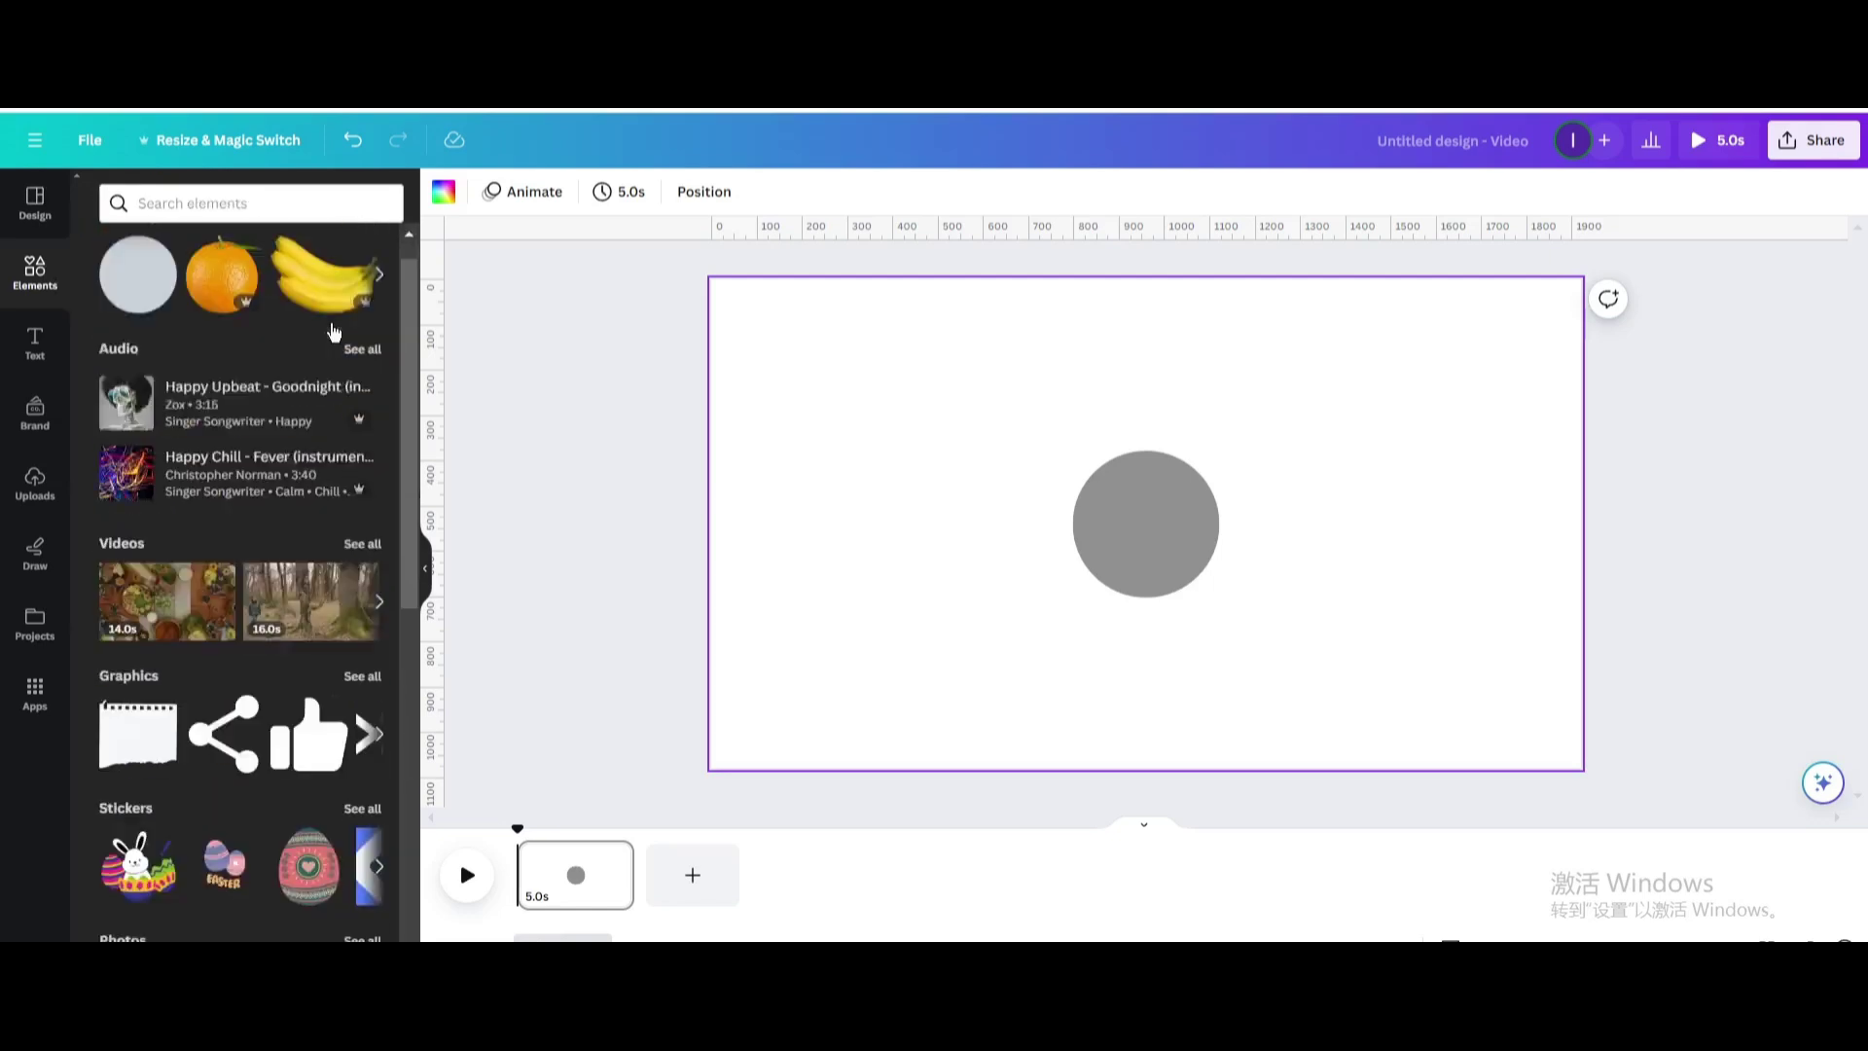
left_click(360, 250)
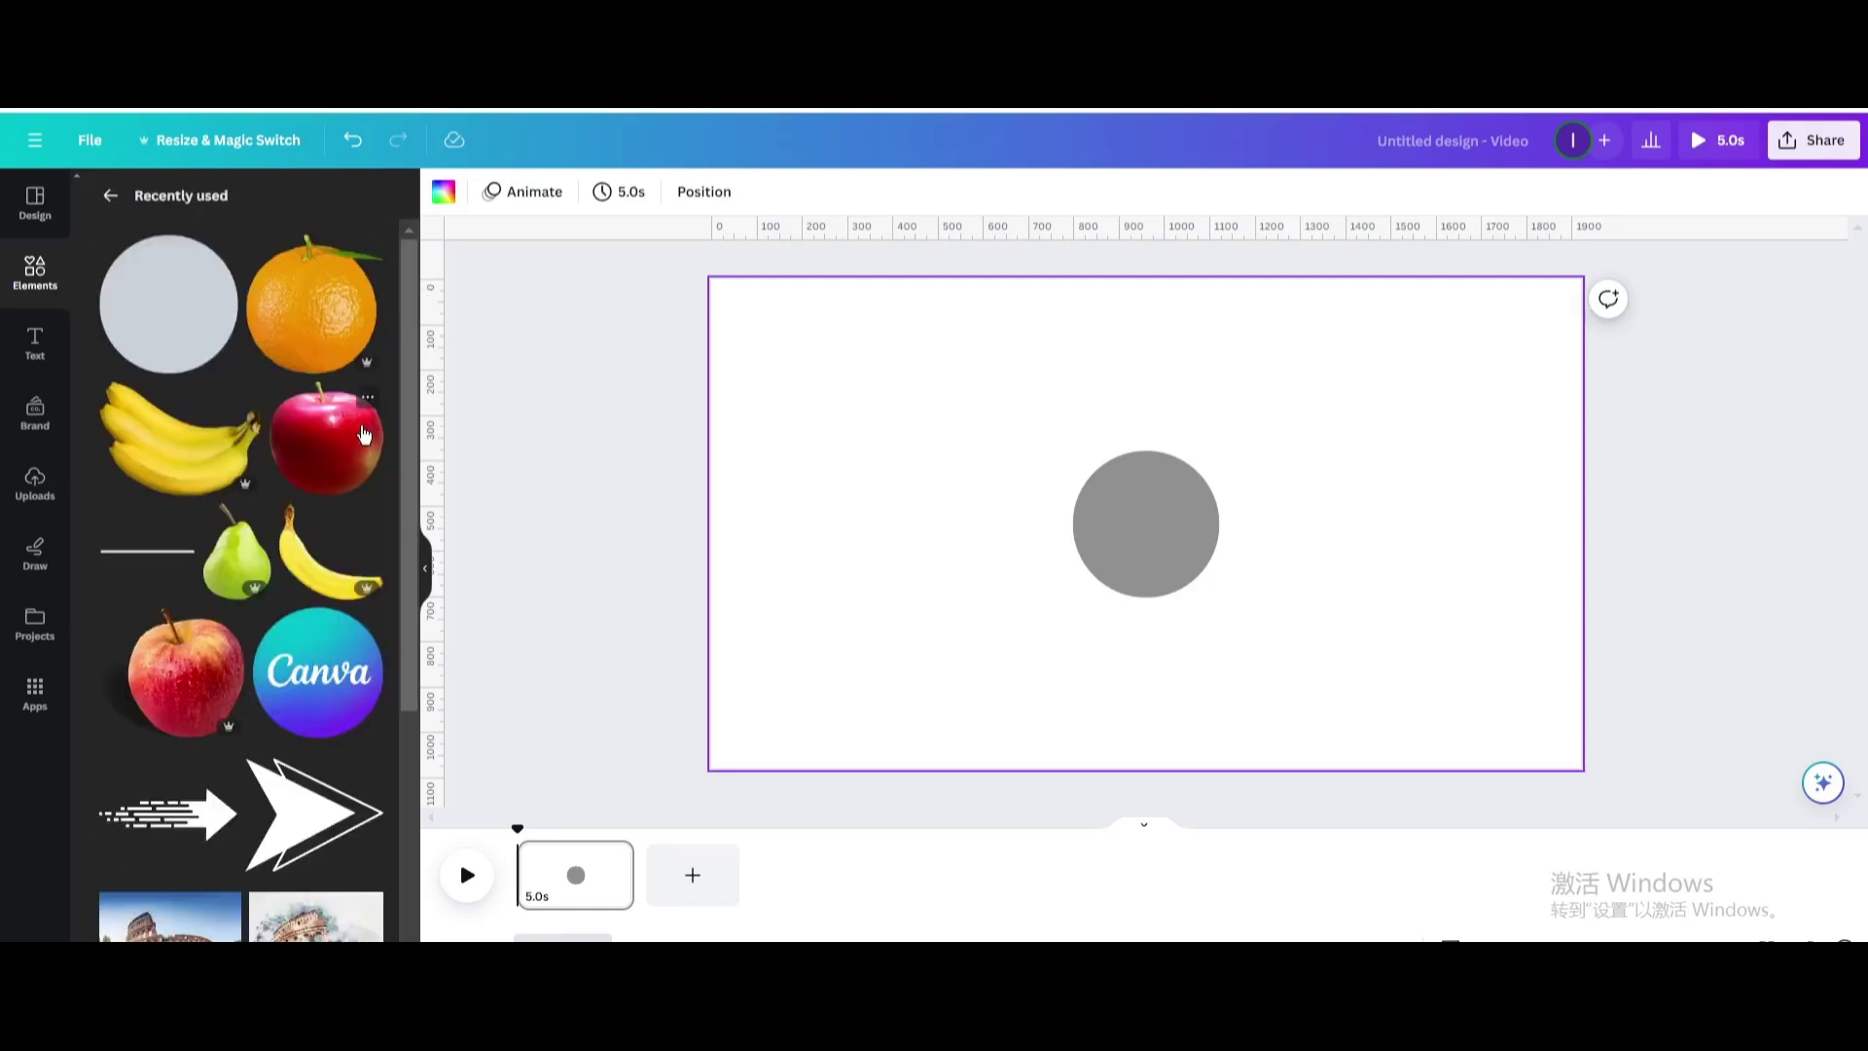
left_click(326, 440)
left_click_drag(951, 331, 1148, 360)
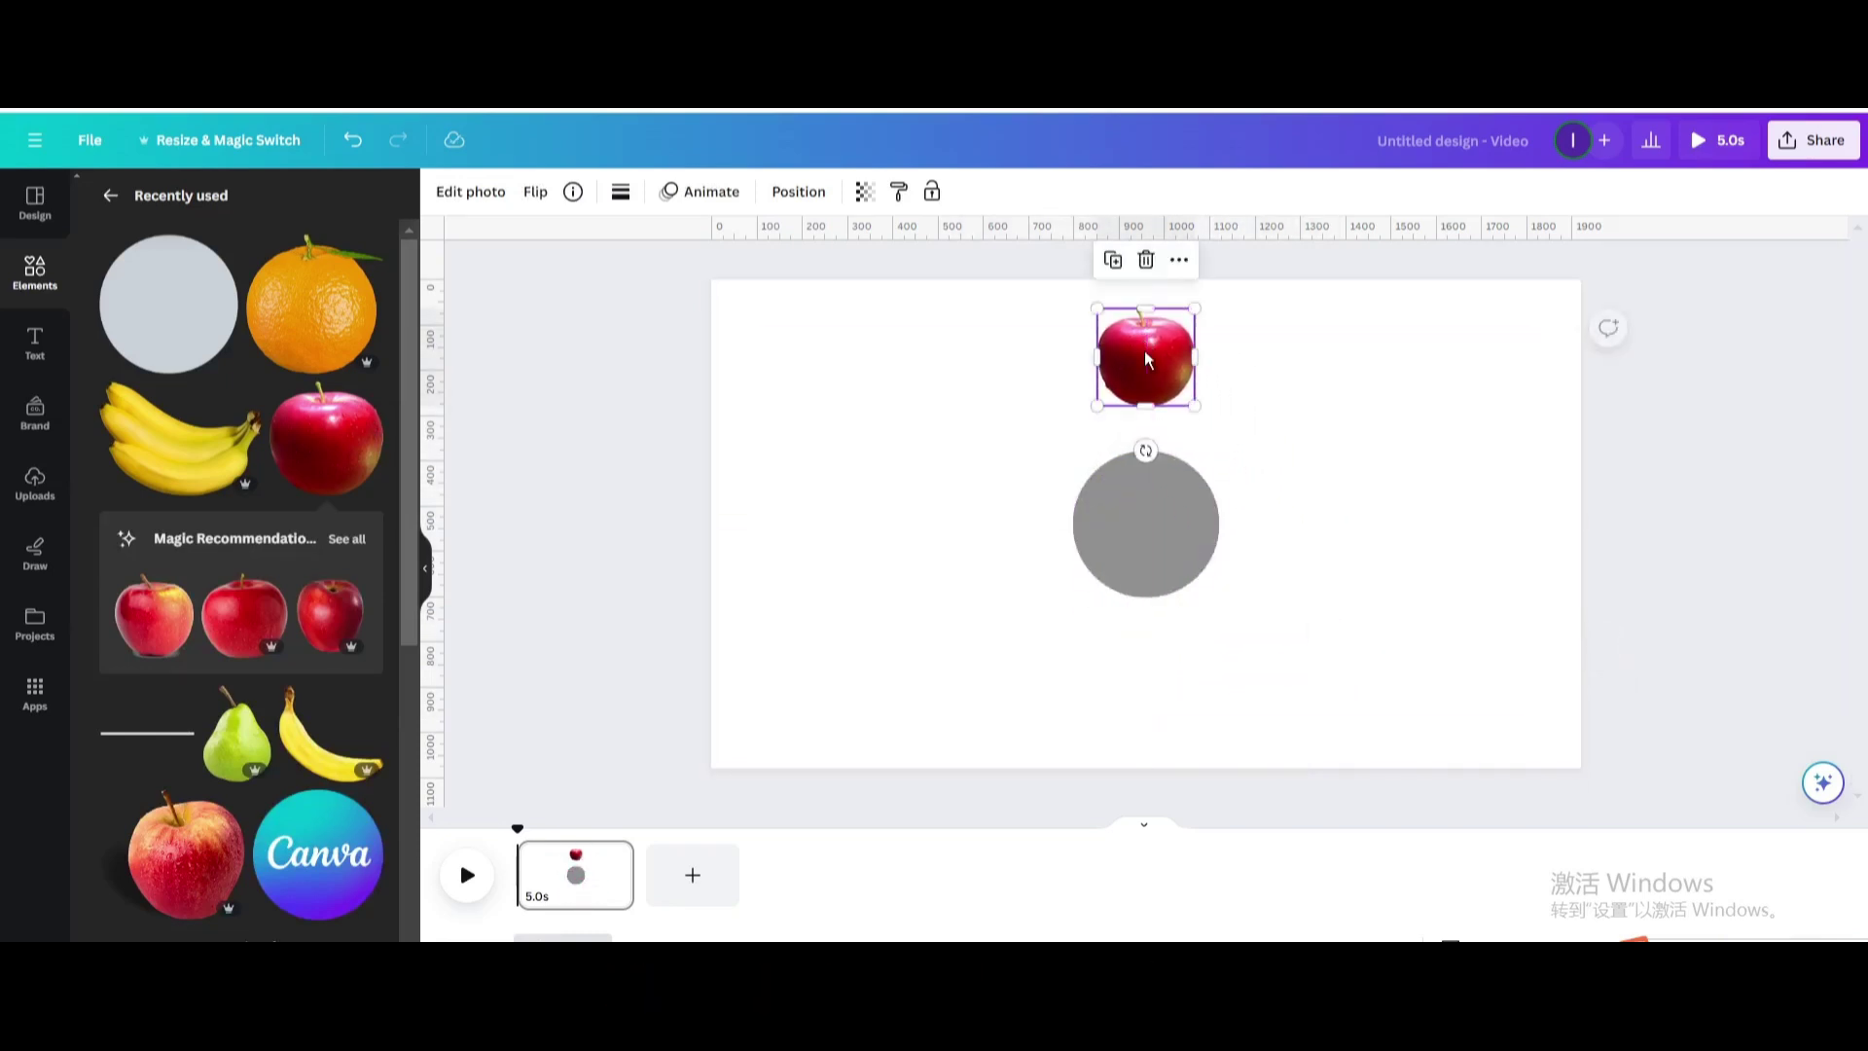
Step: Add the banana, shrink and rotate it upright, and place it left of the circle
left_click(173, 459)
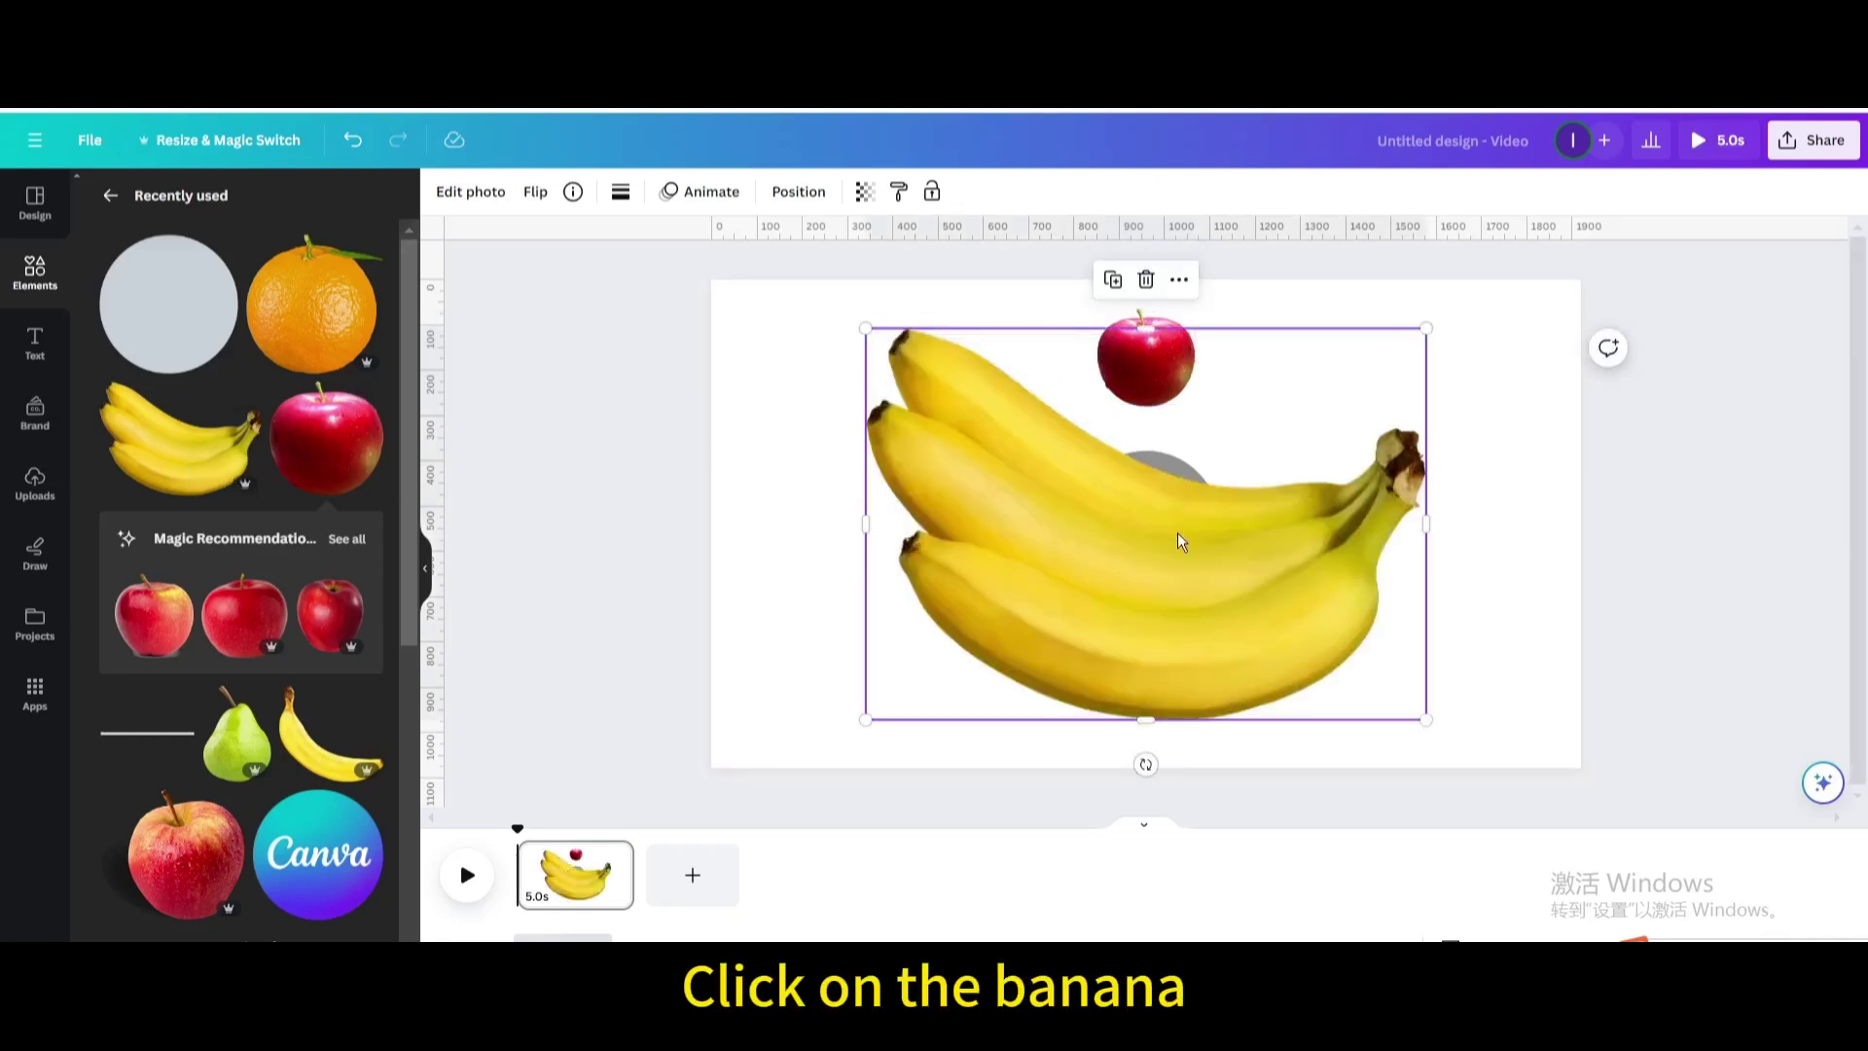
left_click_drag(865, 327, 1229, 569)
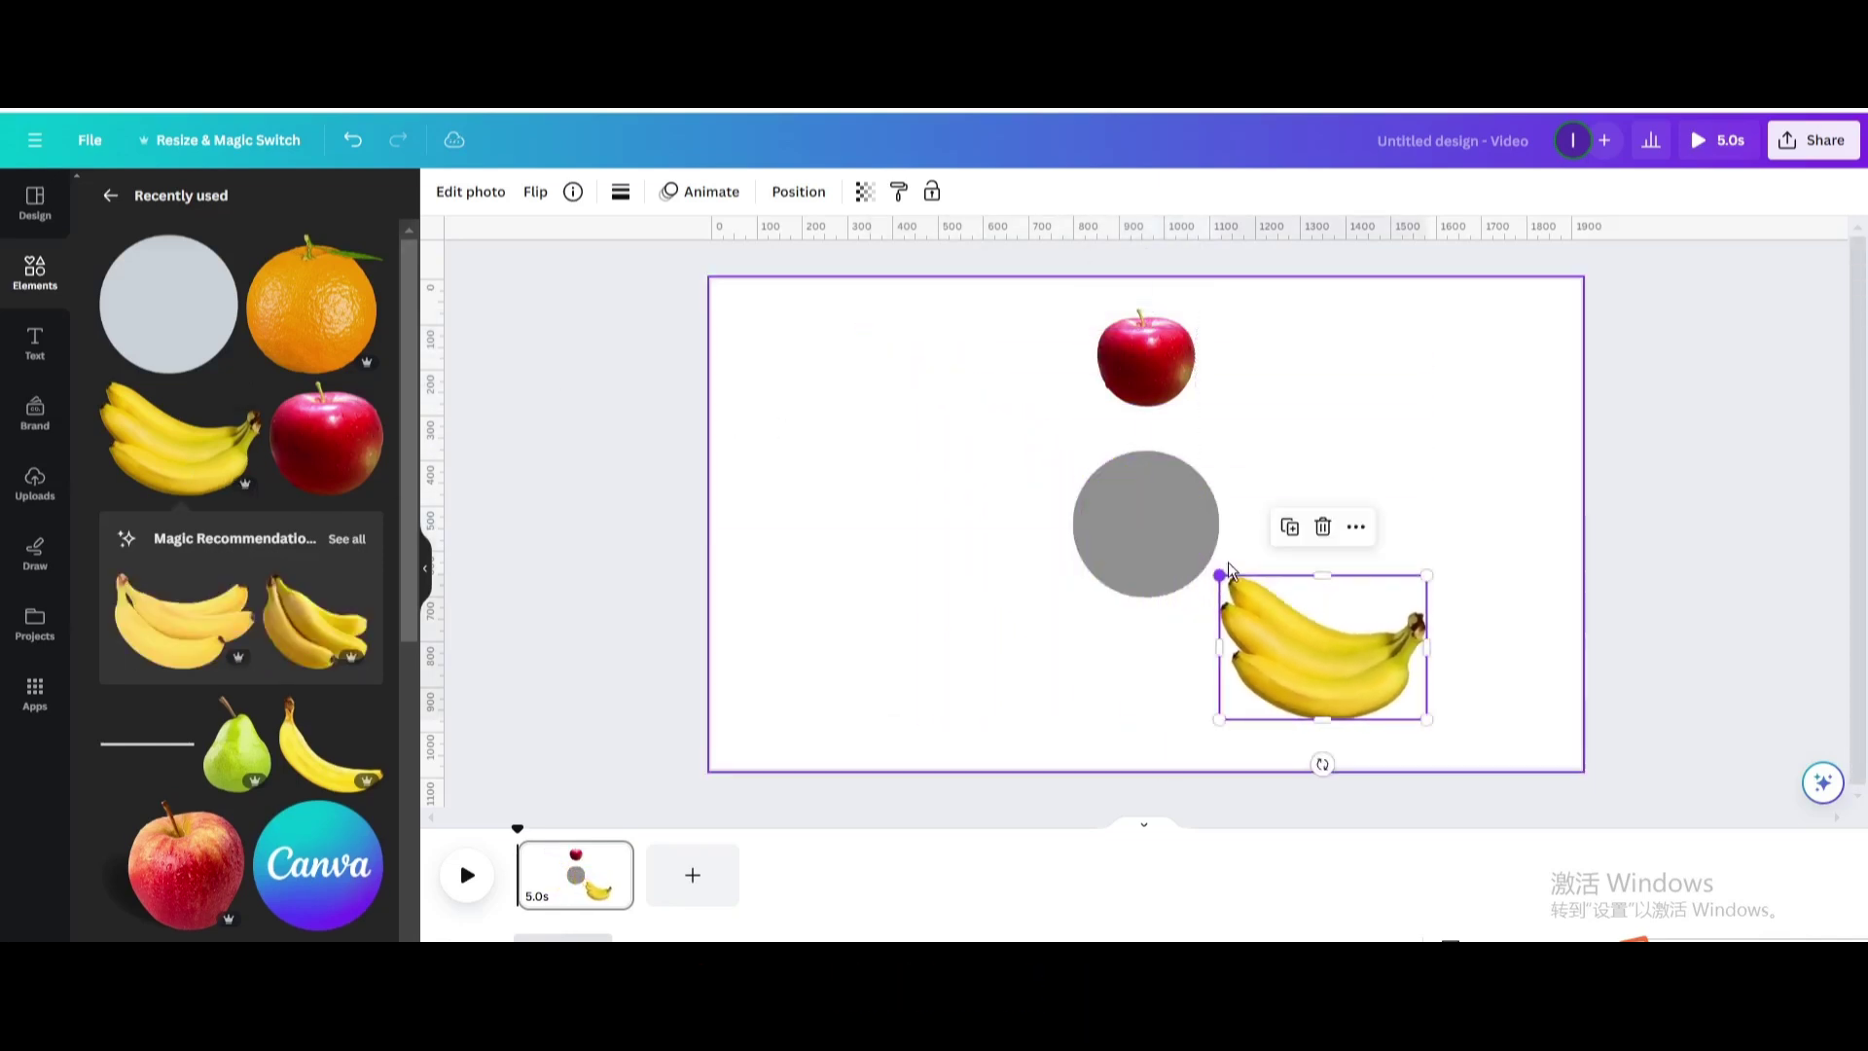
left_click_drag(1322, 764, 1418, 646)
left_click_drag(1305, 623, 968, 520)
left_click_drag(871, 418, 913, 479)
mouse_move(966, 542)
left_mouse_down()
mouse_move(954, 496)
mouse_move(958, 517)
left_mouse_up()
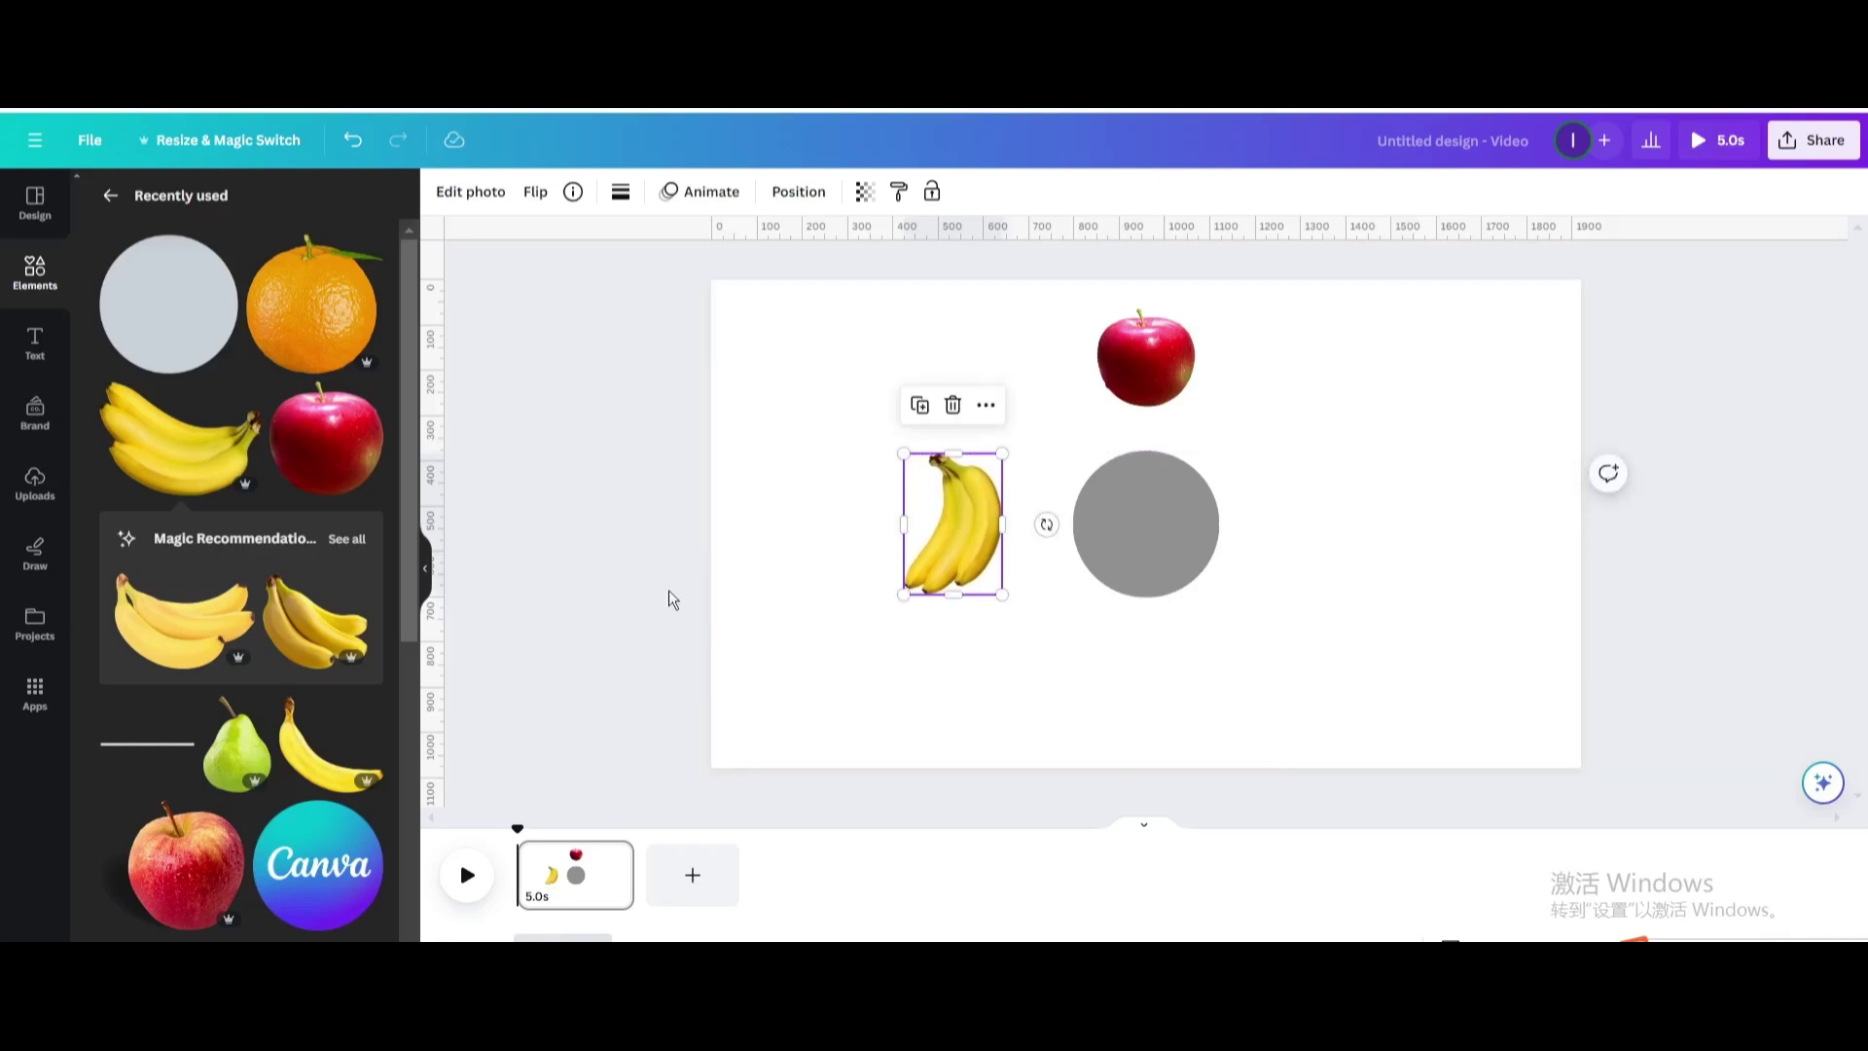
Step: Add the orange at about 302 × 307, rotate it, and align it right of the circle
left_click(321, 335)
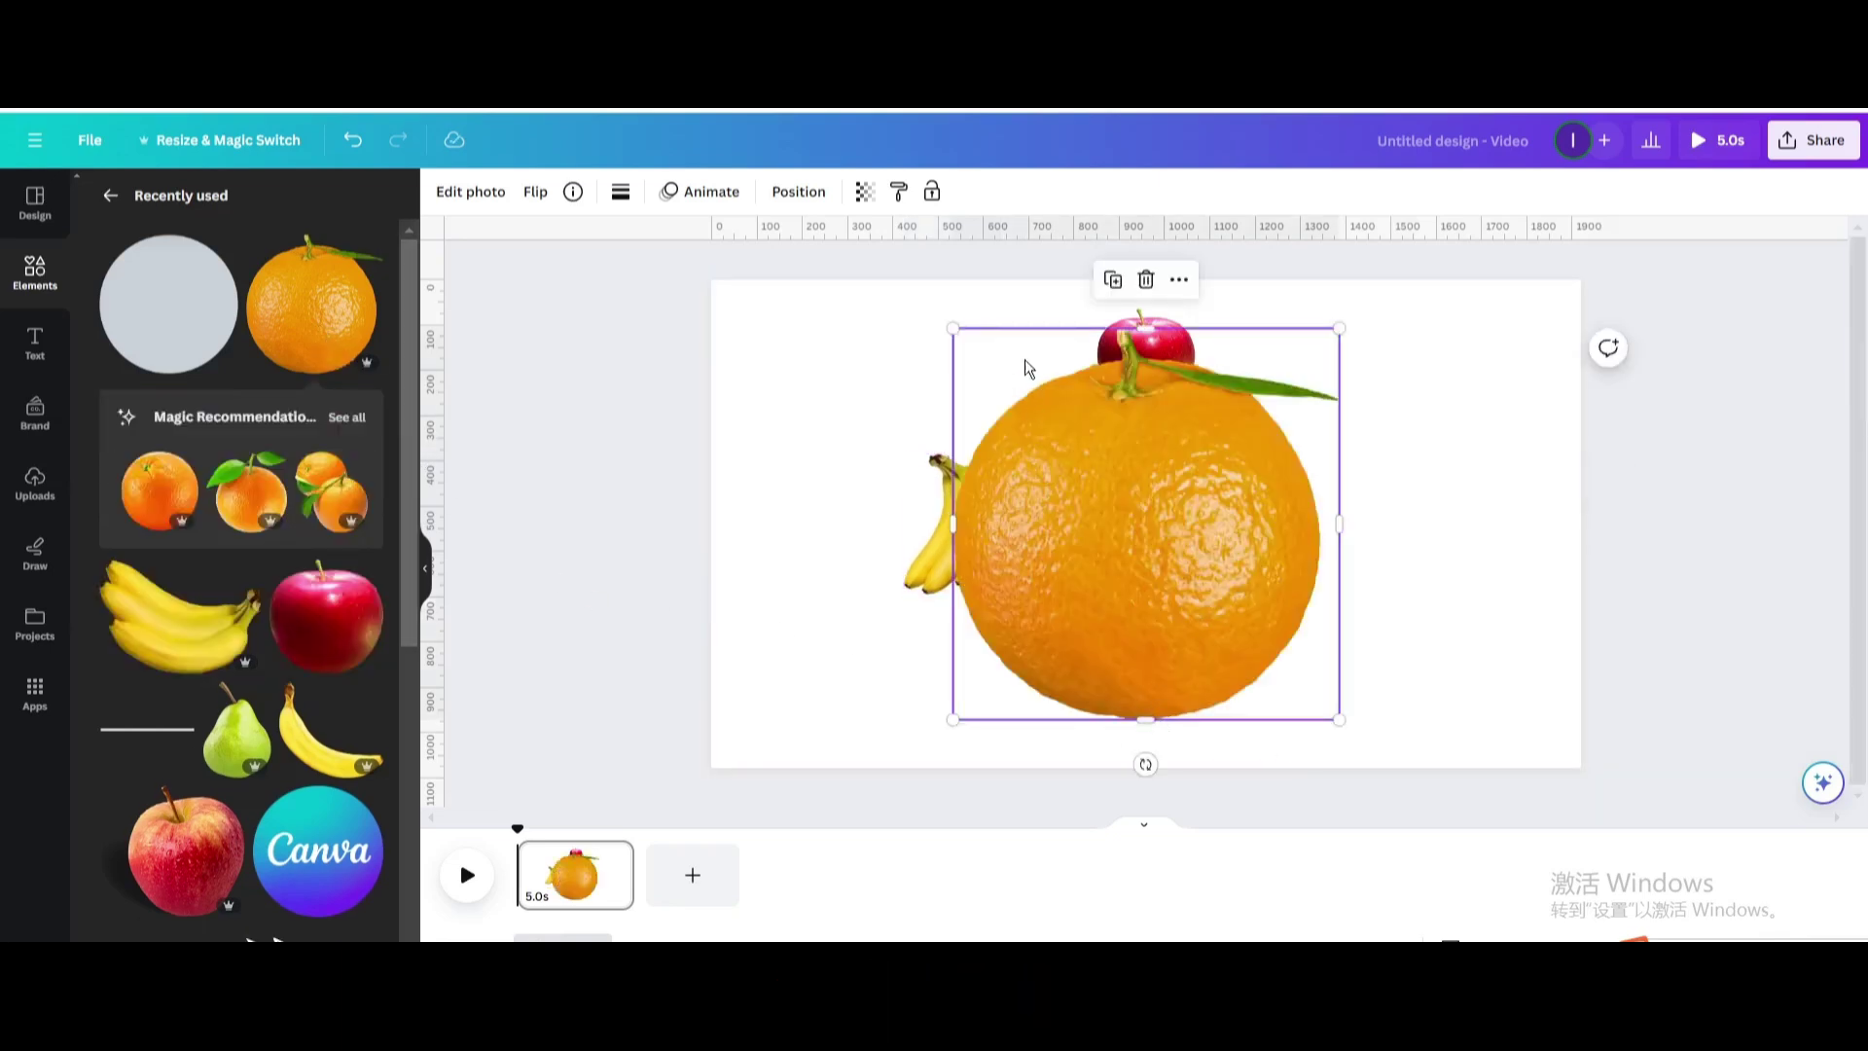
left_click_drag(954, 330, 1254, 573)
left_click_drag(1277, 764, 1338, 536)
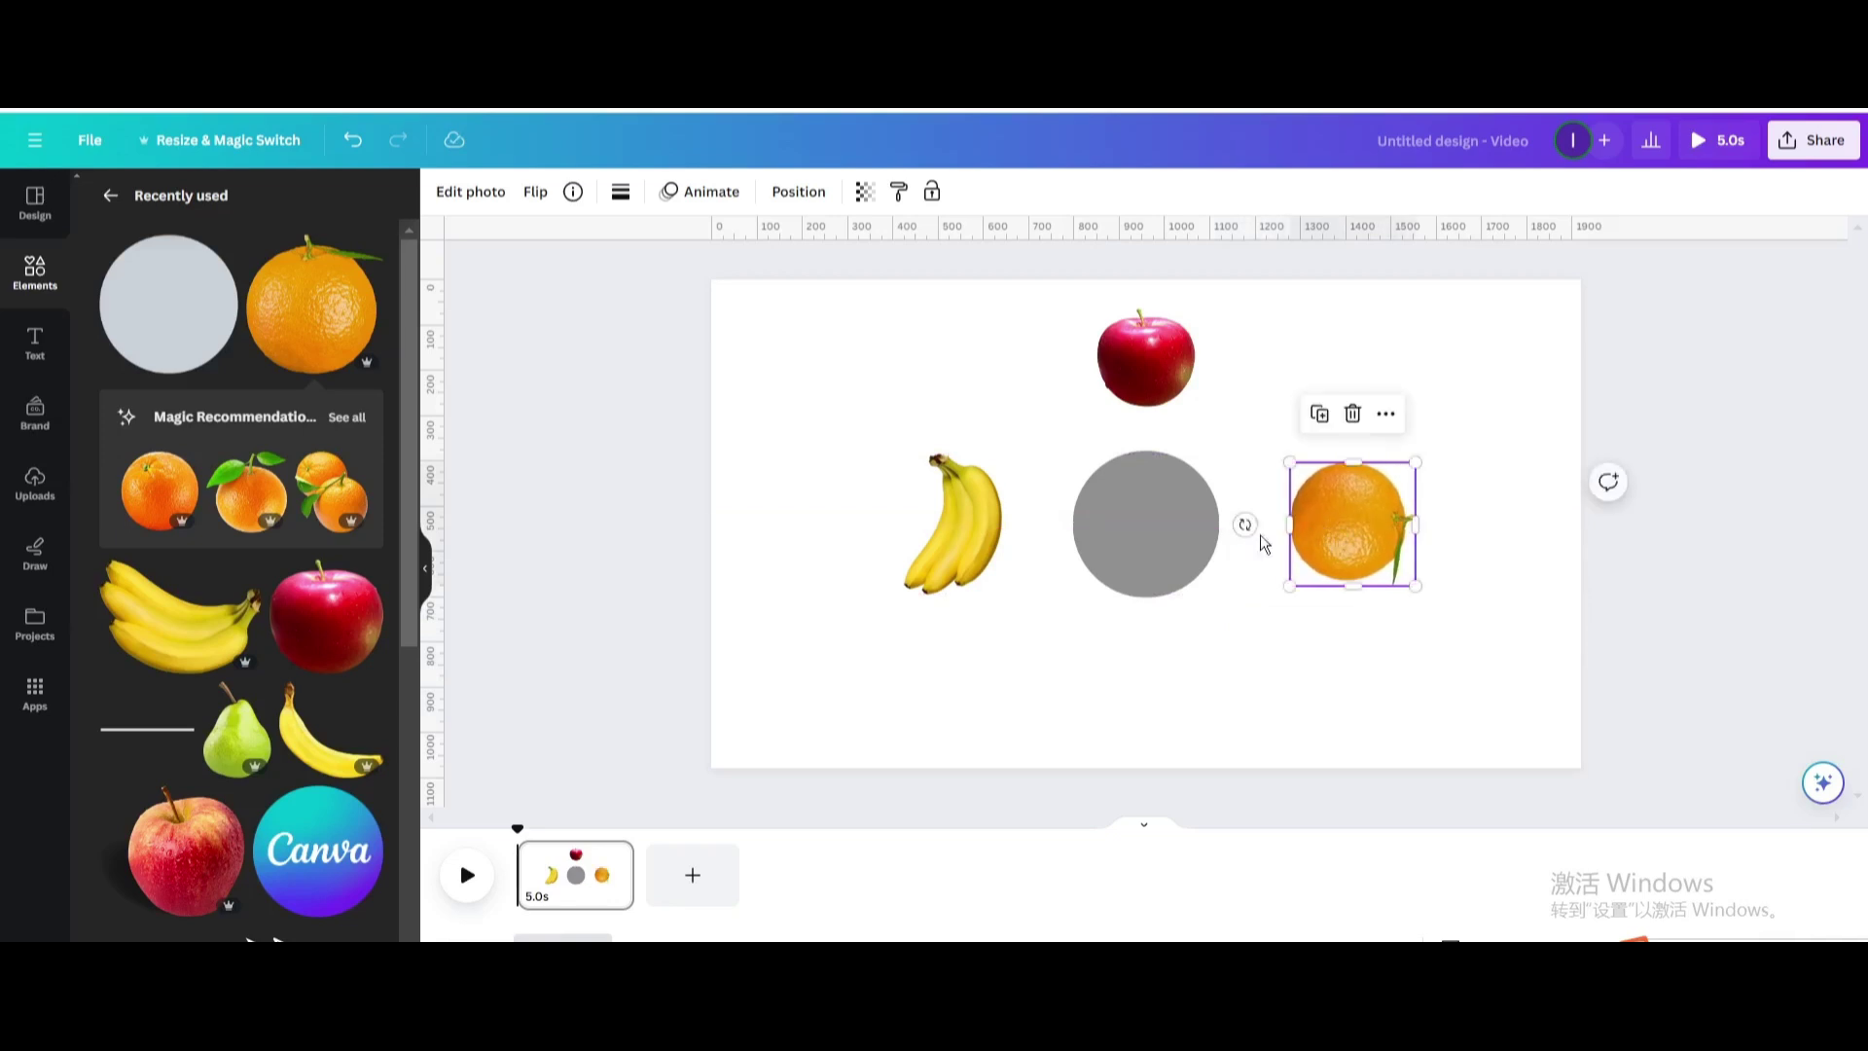
left_click_drag(961, 528, 977, 519)
left_click_drag(1331, 537, 1311, 534)
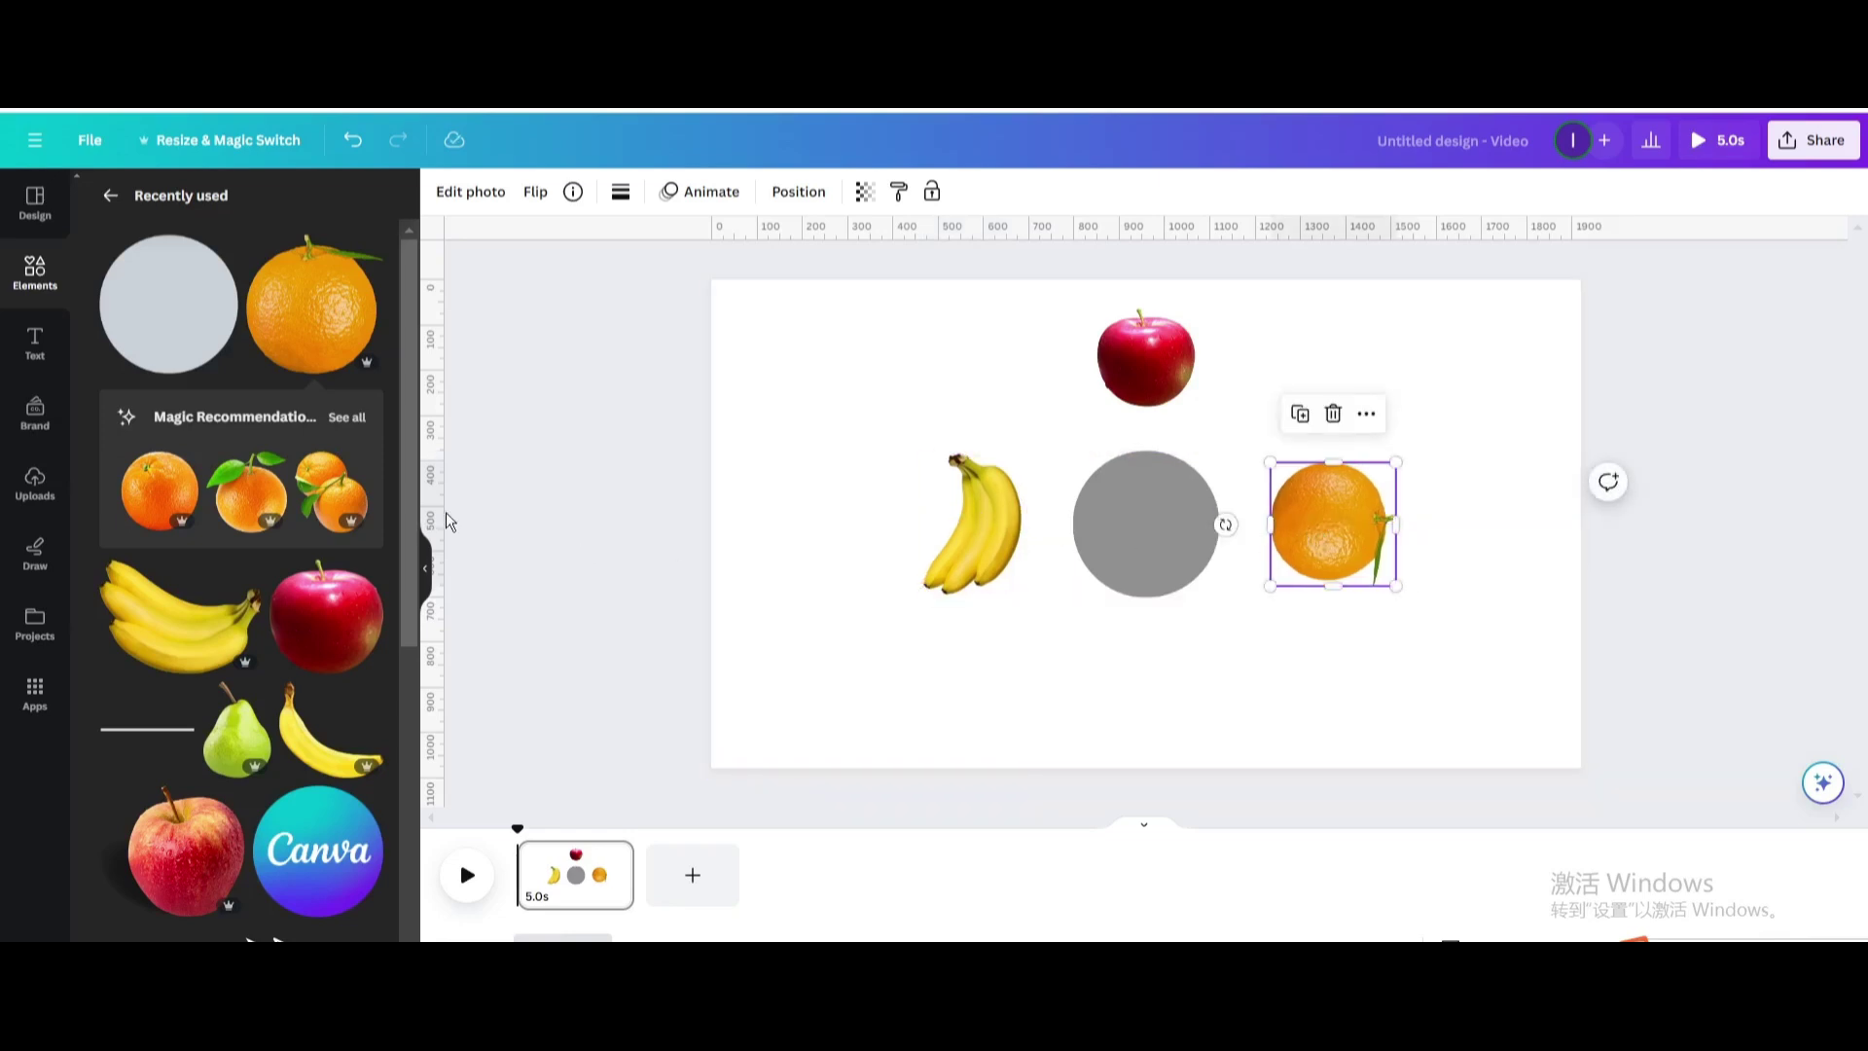
Step: Add the pear, shrink it, turn it upside down and centre it below the circle
left_click(231, 694)
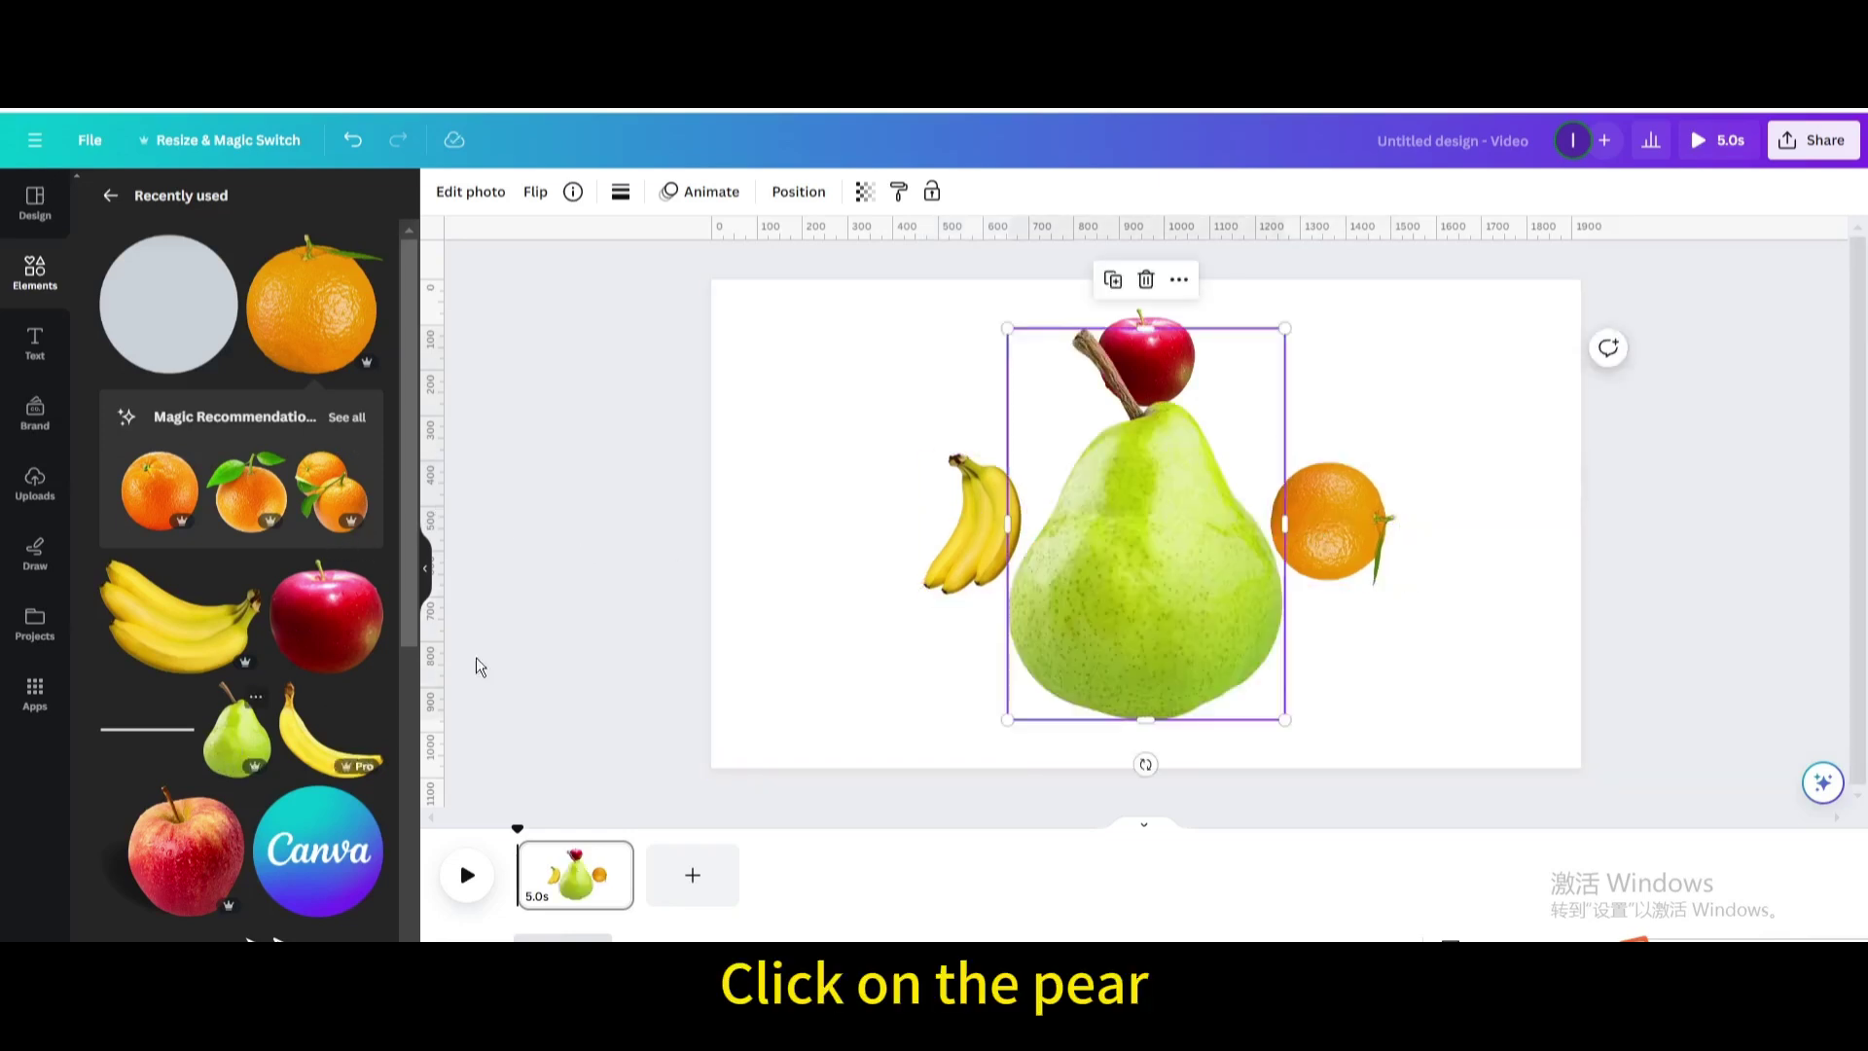
left_click_drag(1002, 326, 1173, 563)
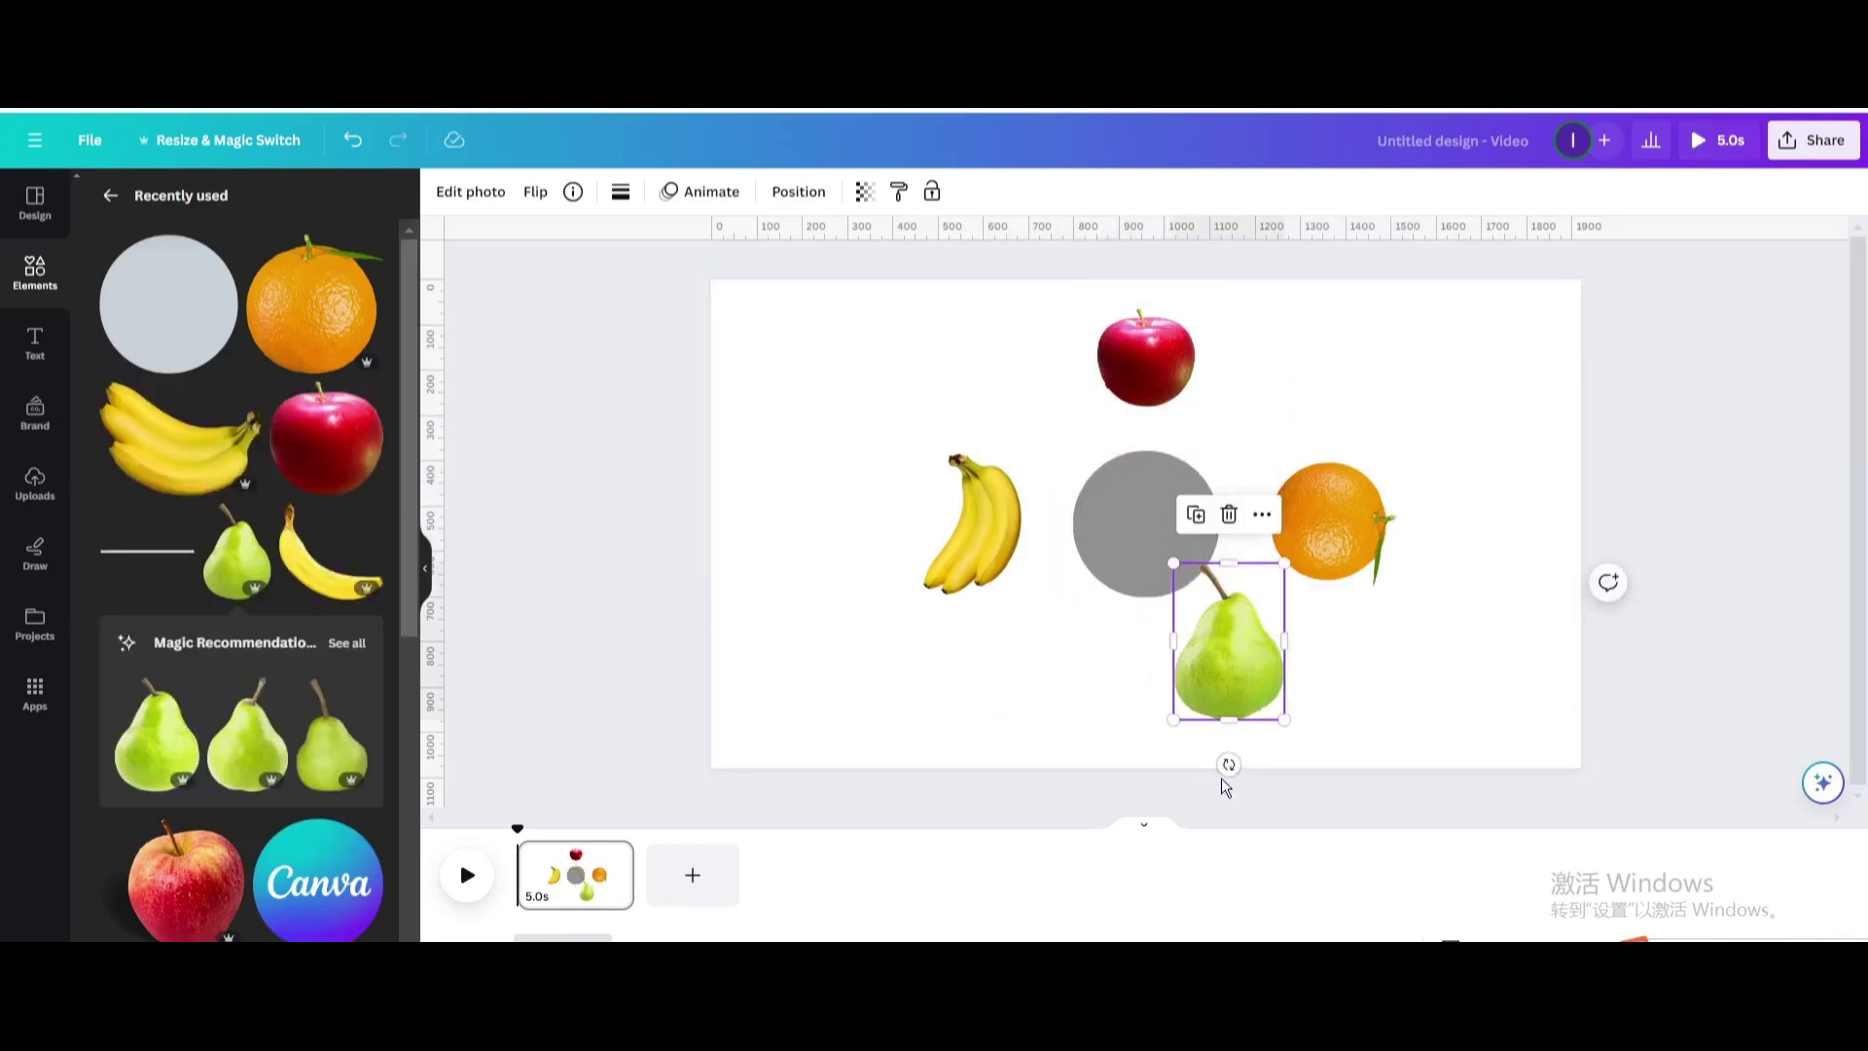
left_click_drag(1229, 765, 1227, 566)
left_click_drag(1207, 635, 1129, 694)
left_click_drag(1090, 622, 1103, 643)
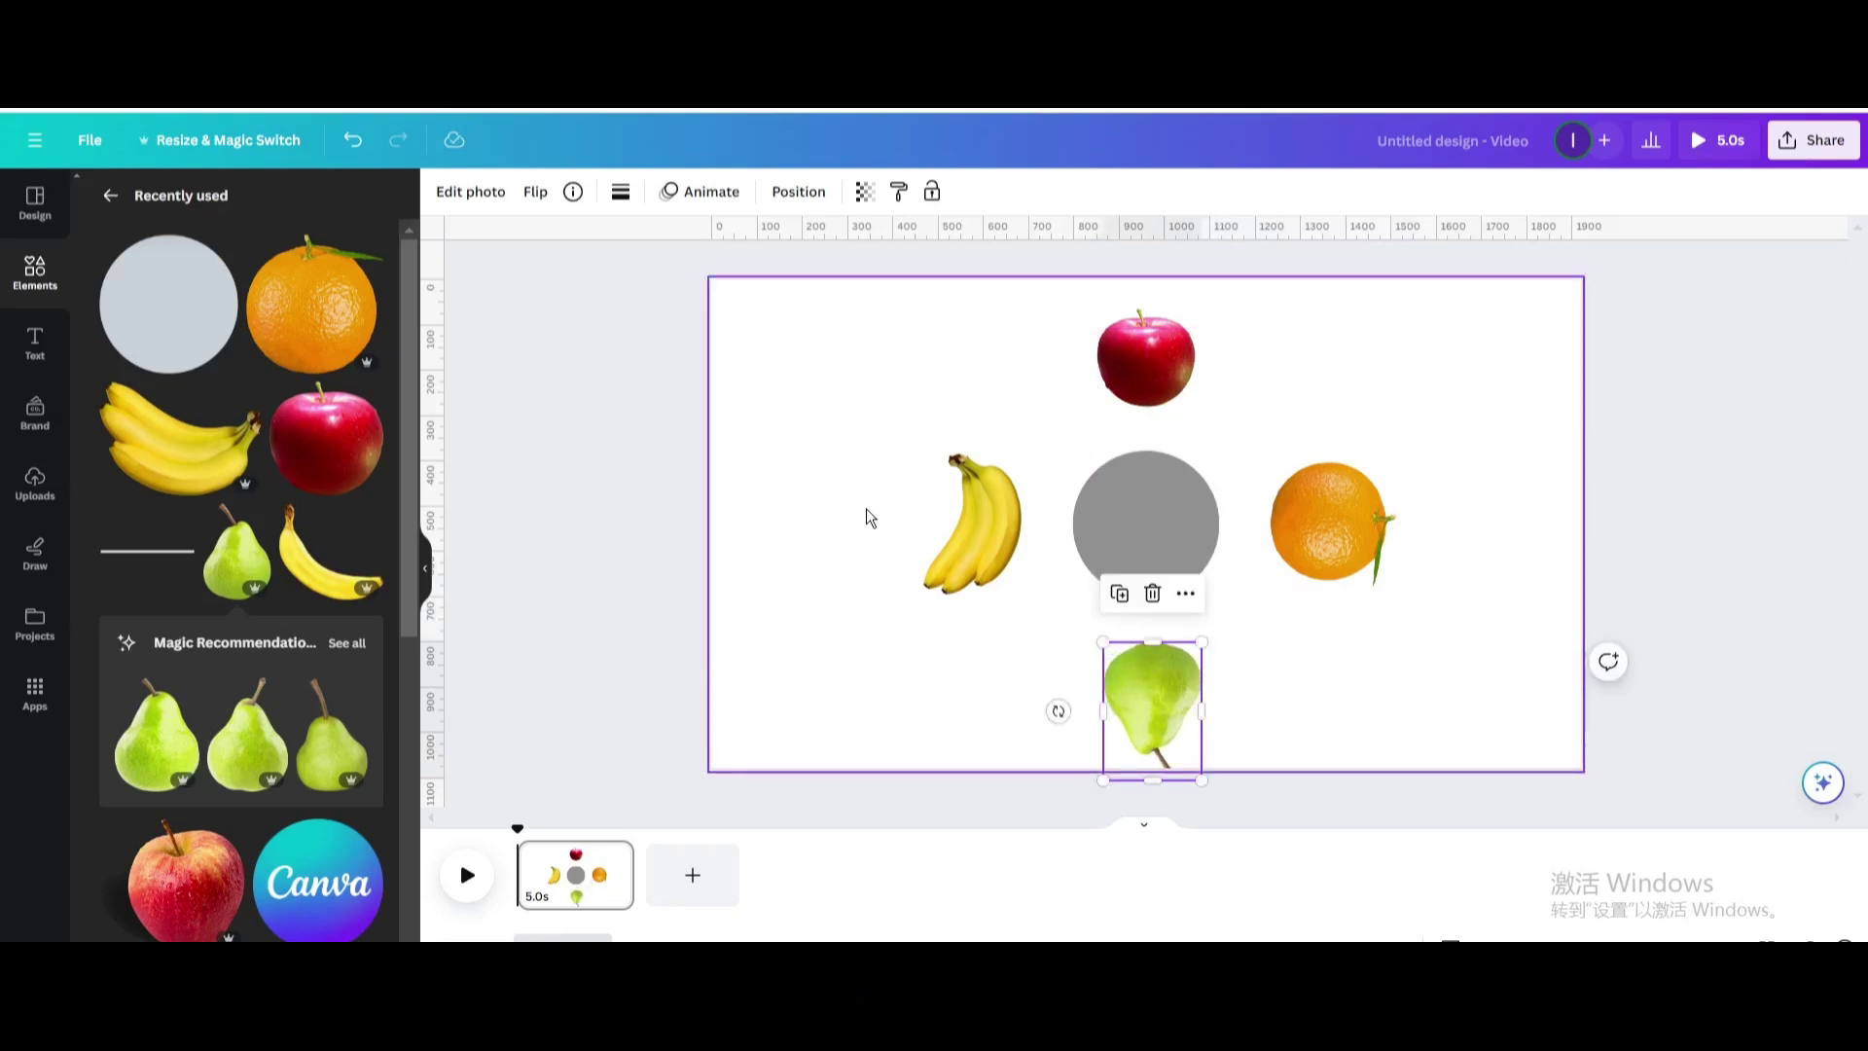
left_click_drag(1142, 697, 1149, 699)
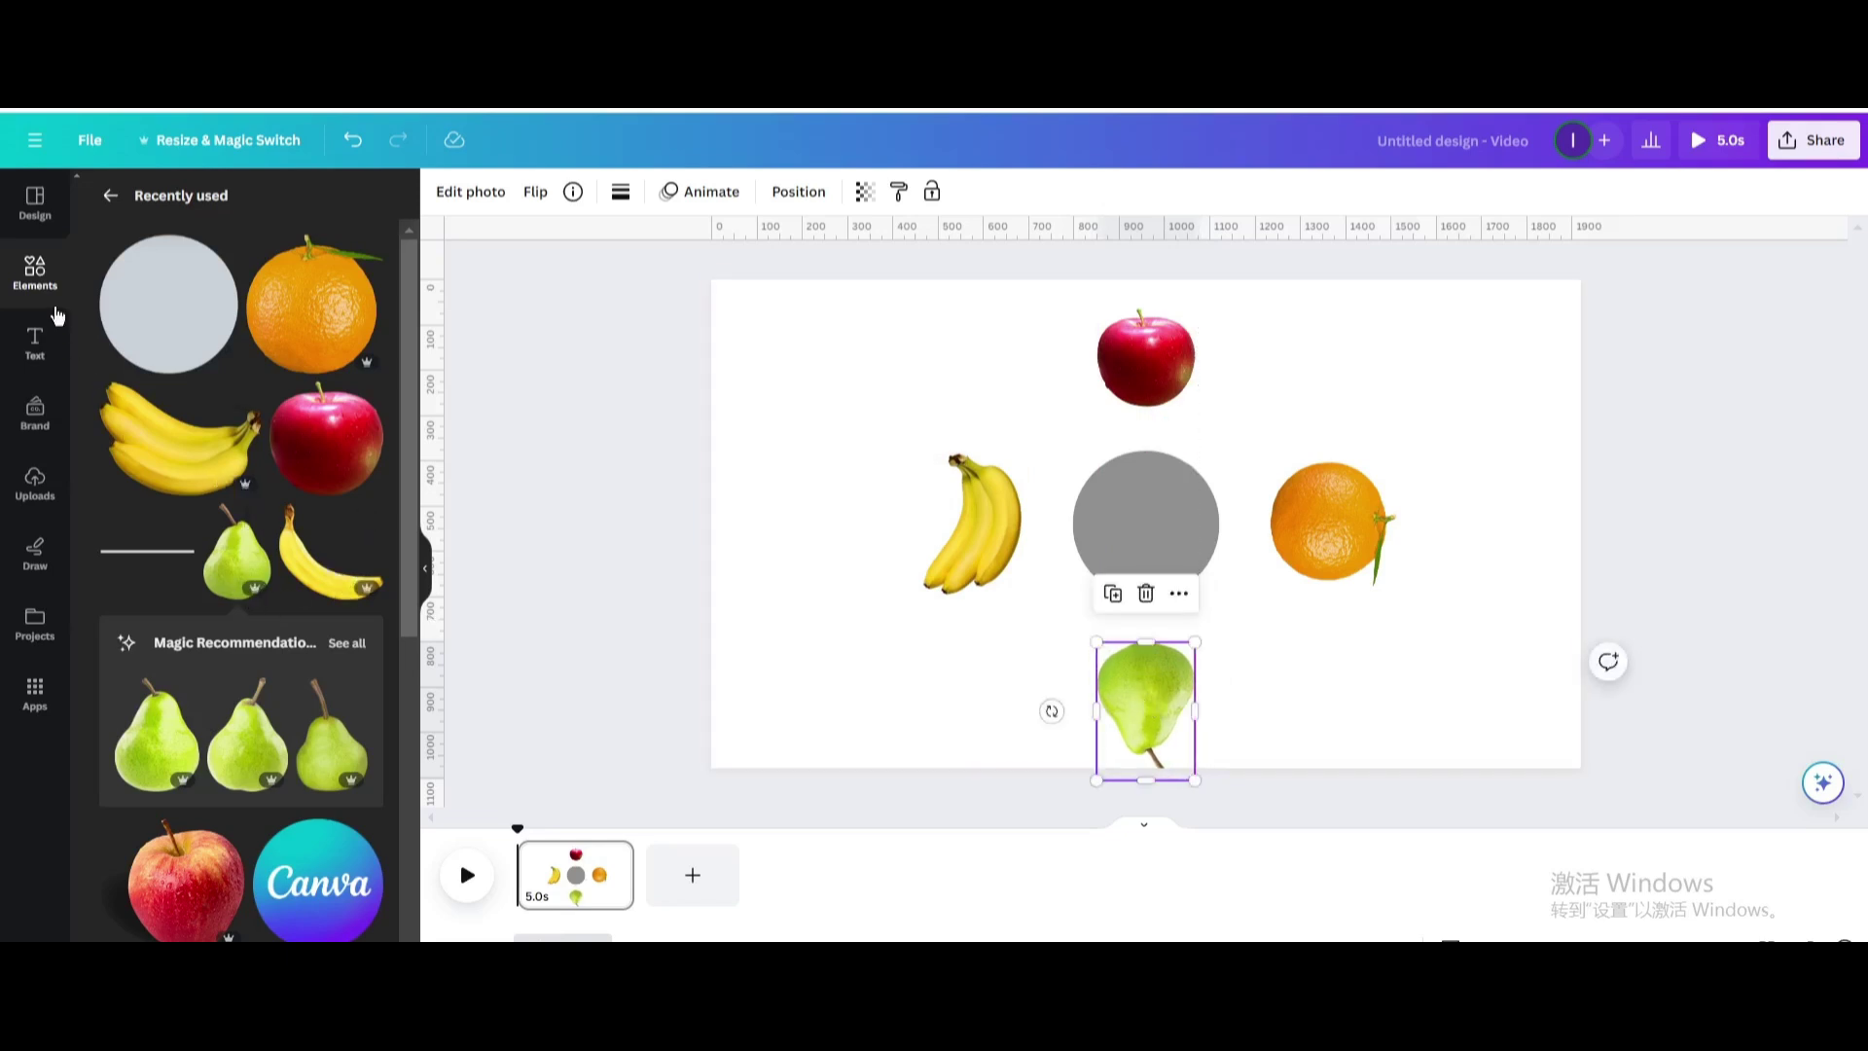
Step: Add a straight connector line from banana to circle and a copy right of the circle
left_click(115, 194)
scroll(154, 445, "down", 7)
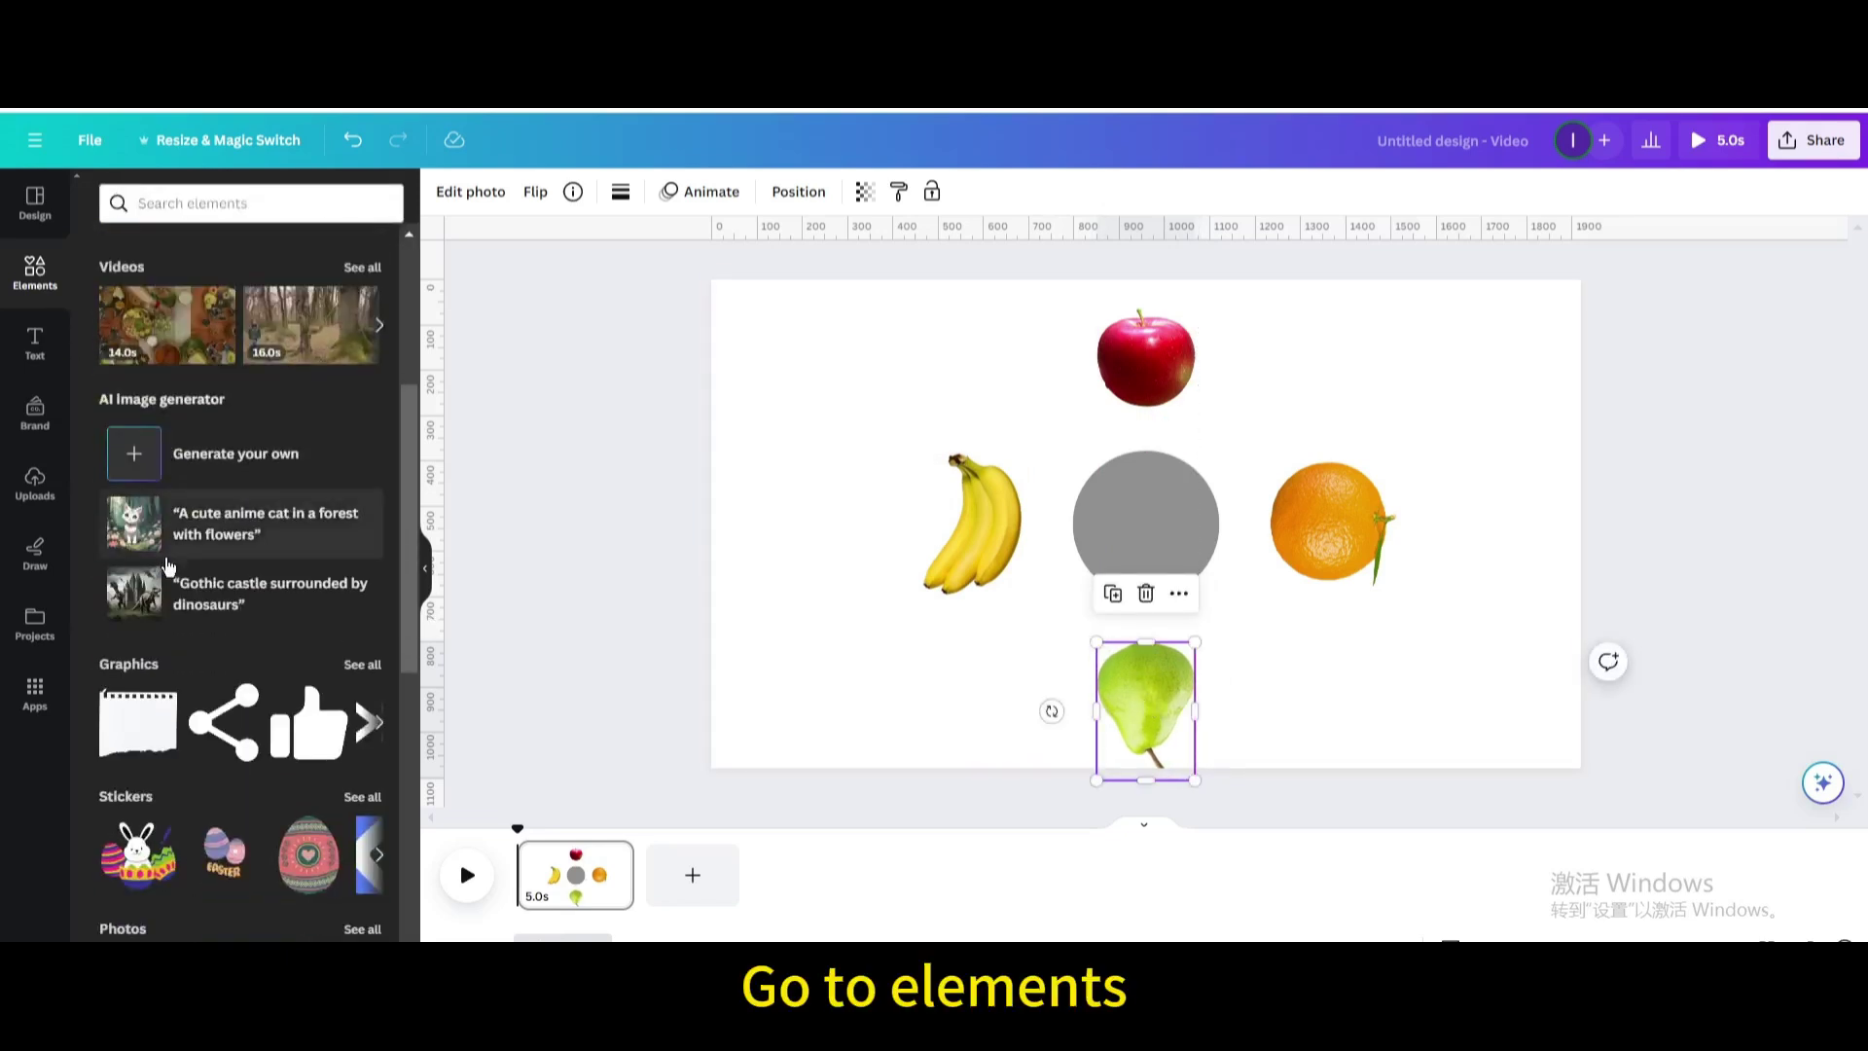
scroll(173, 593, "down", 2)
left_click(373, 456)
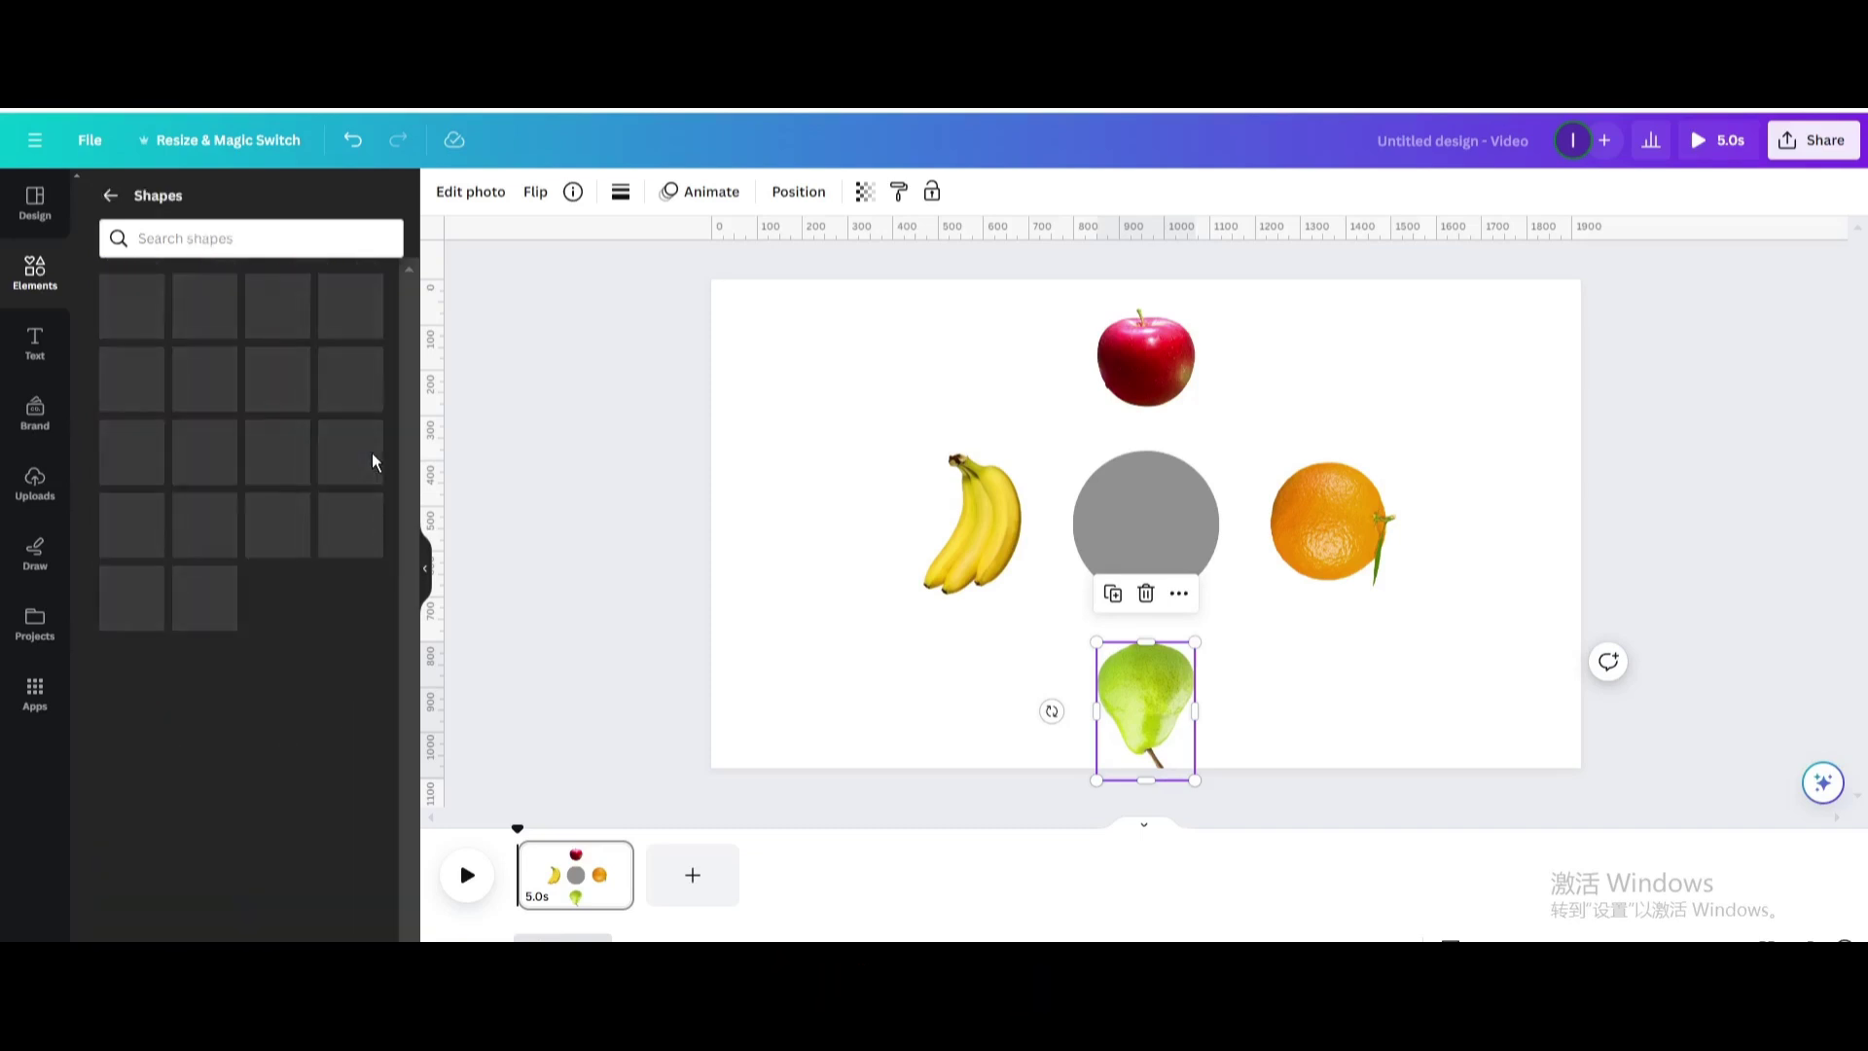
left_click(134, 335)
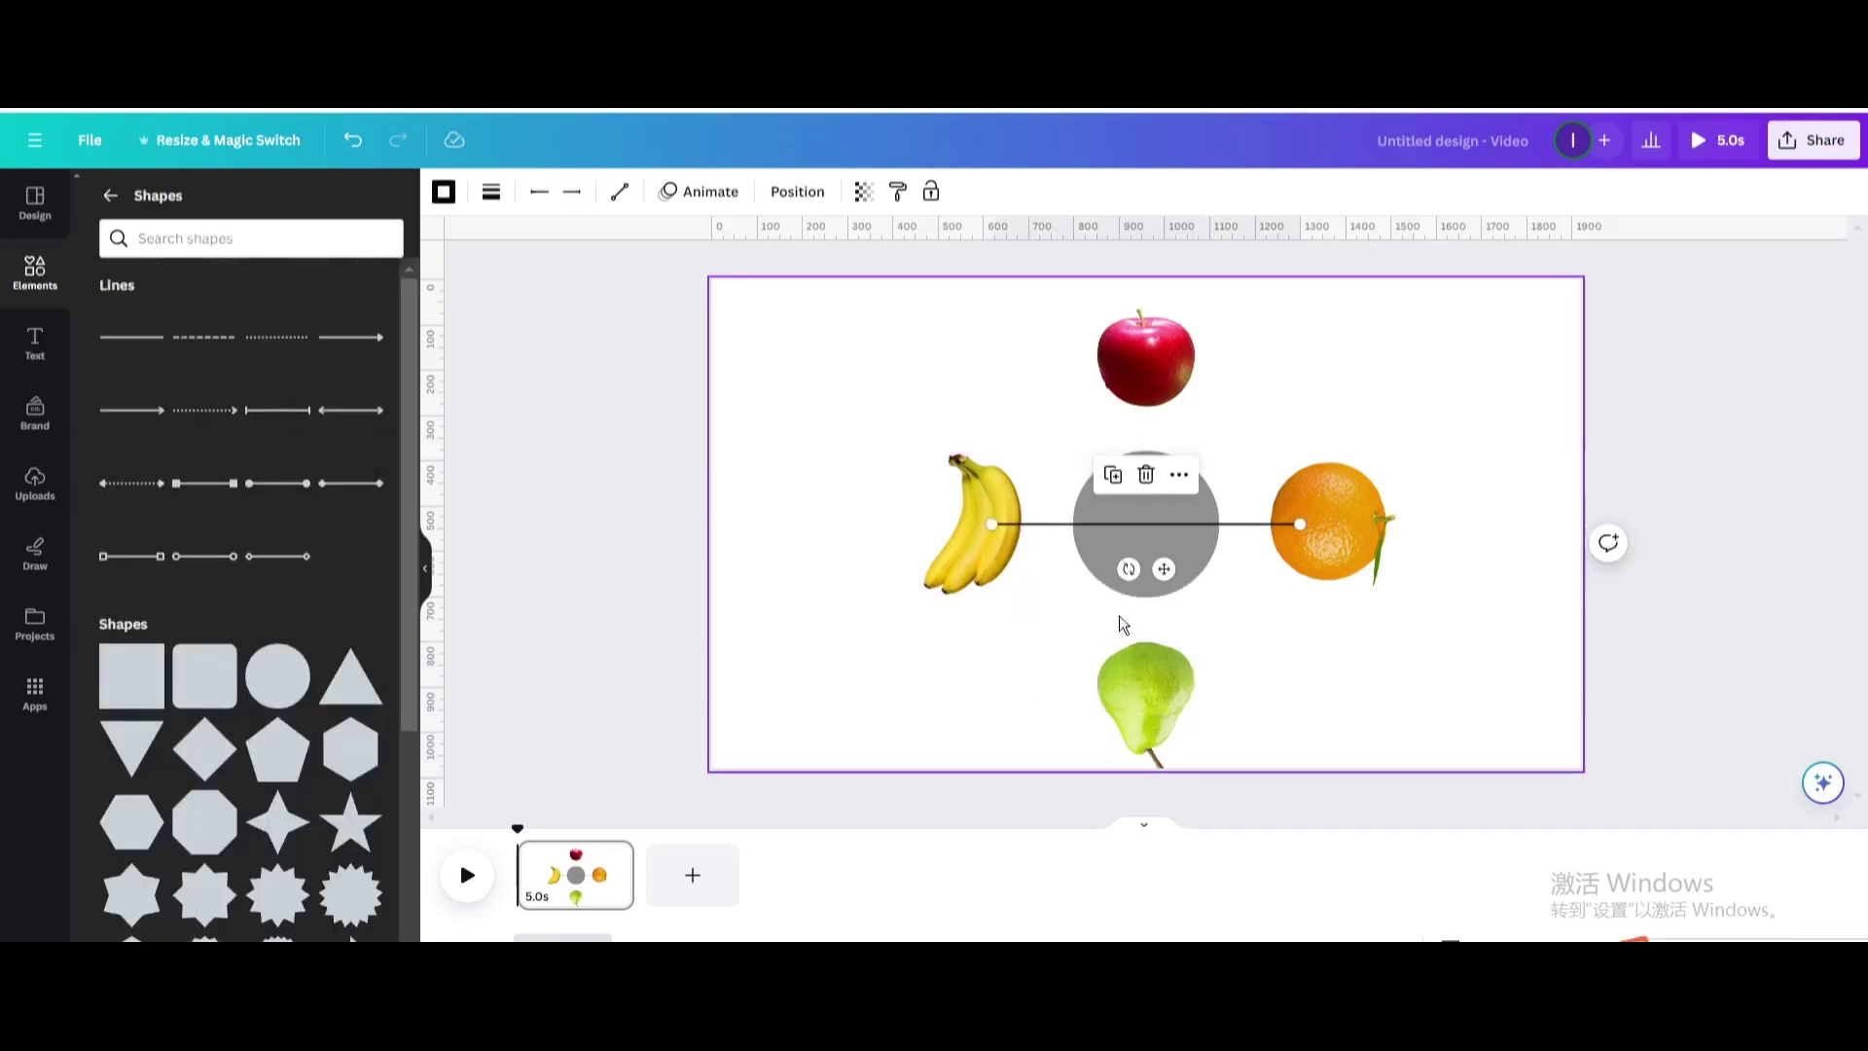
left_click_drag(1299, 523, 1109, 519)
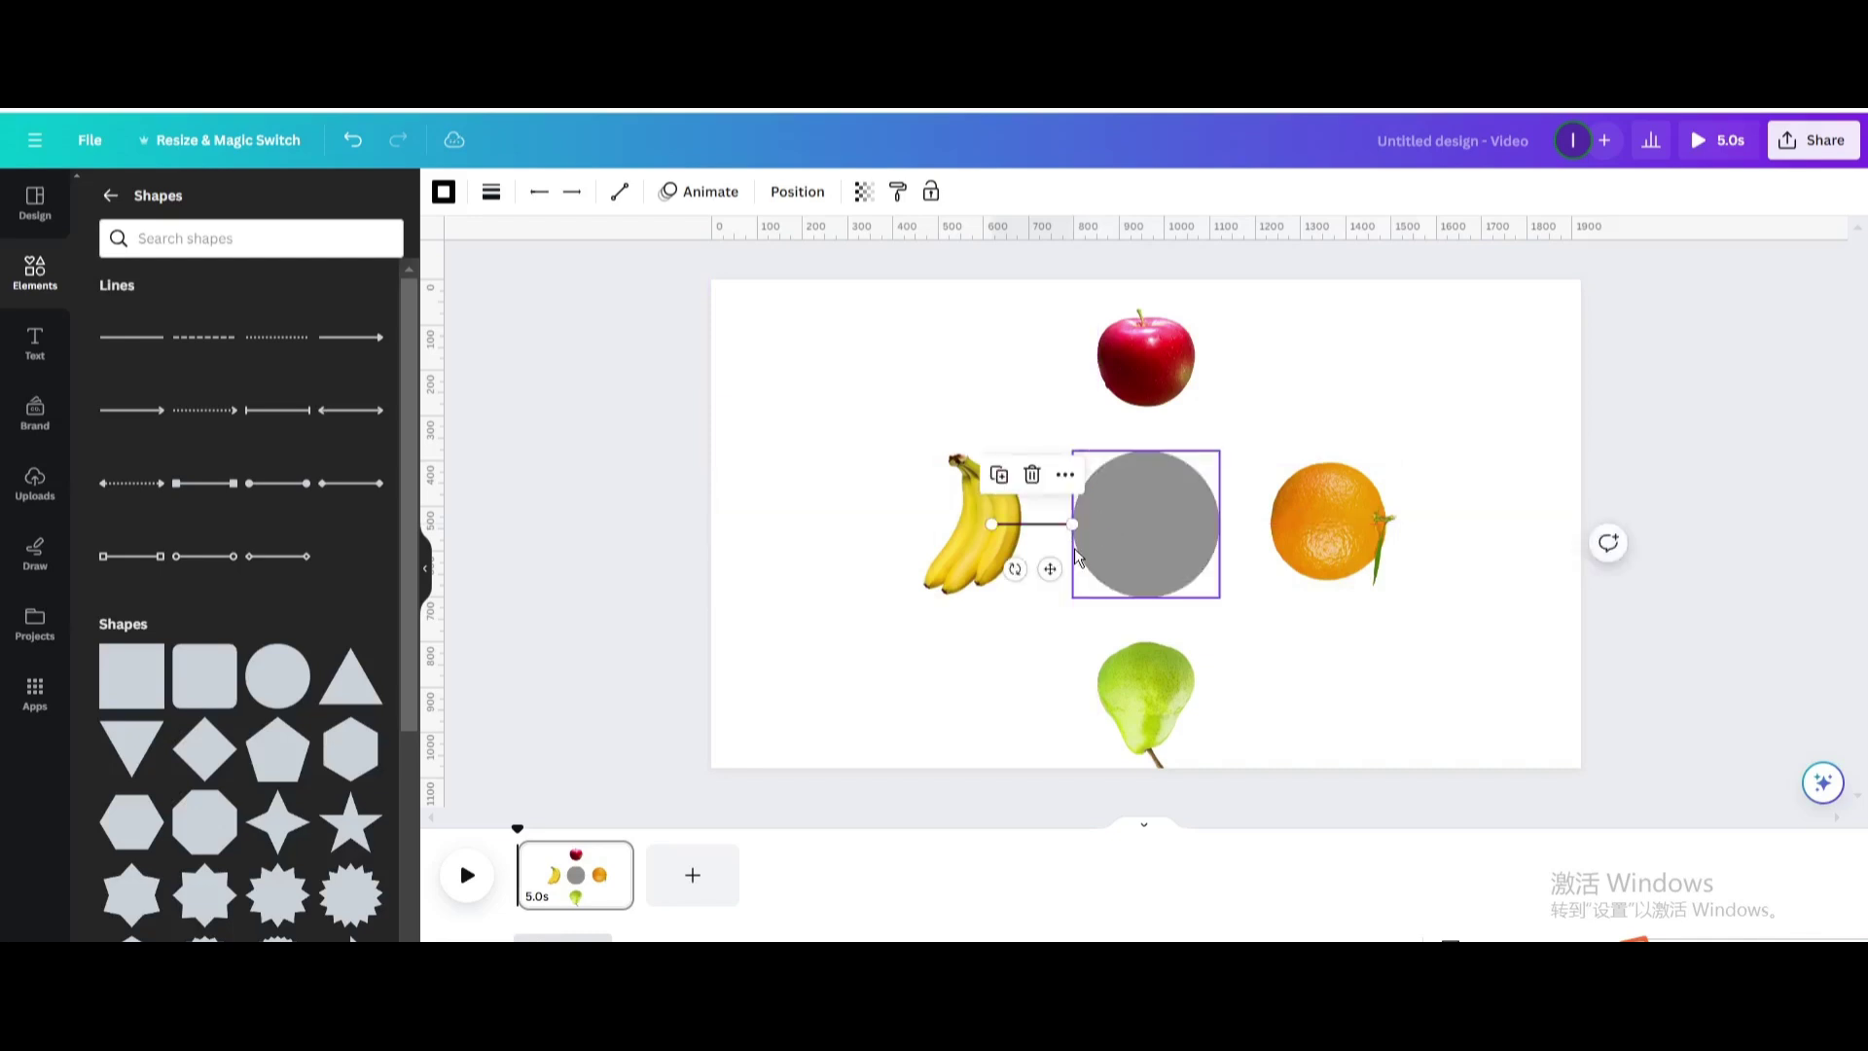
left_click(999, 475)
left_click_drag(1076, 575, 1261, 567)
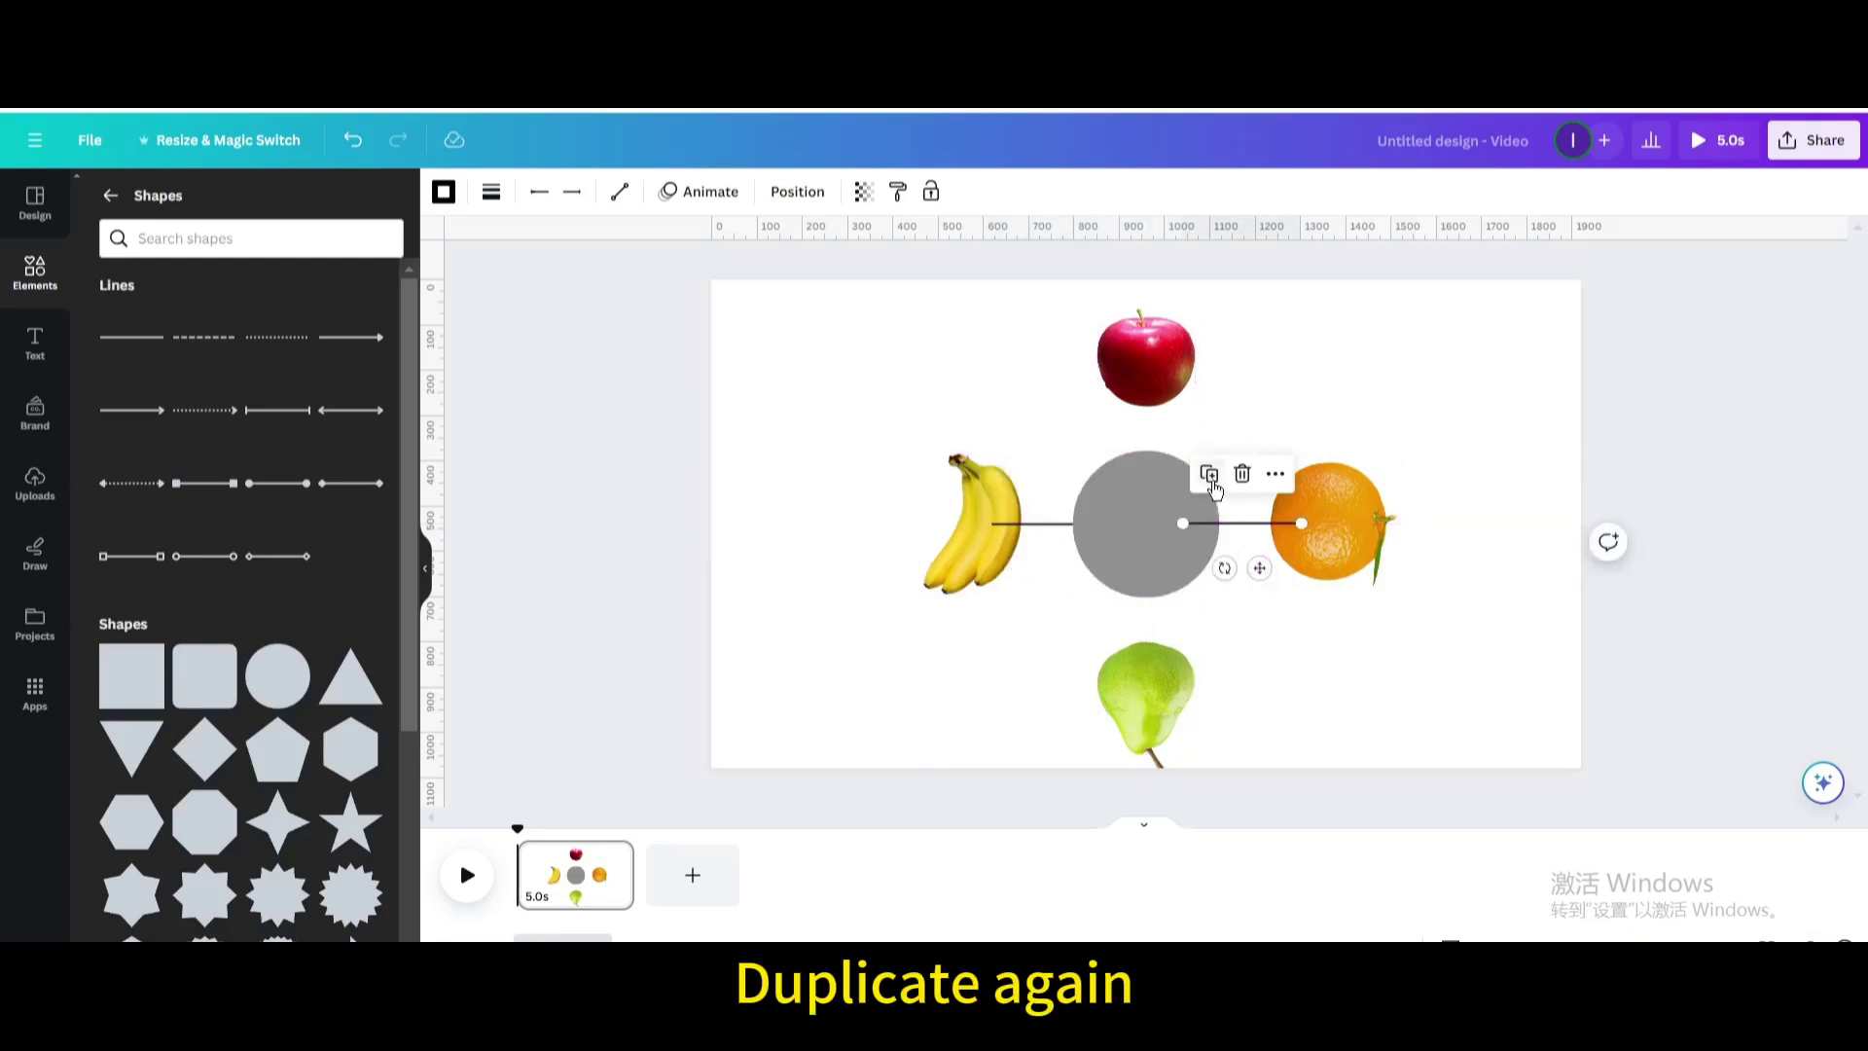
Step: Add two vertical connector lines, one running between the circle and the pear
key("ctrl+d")
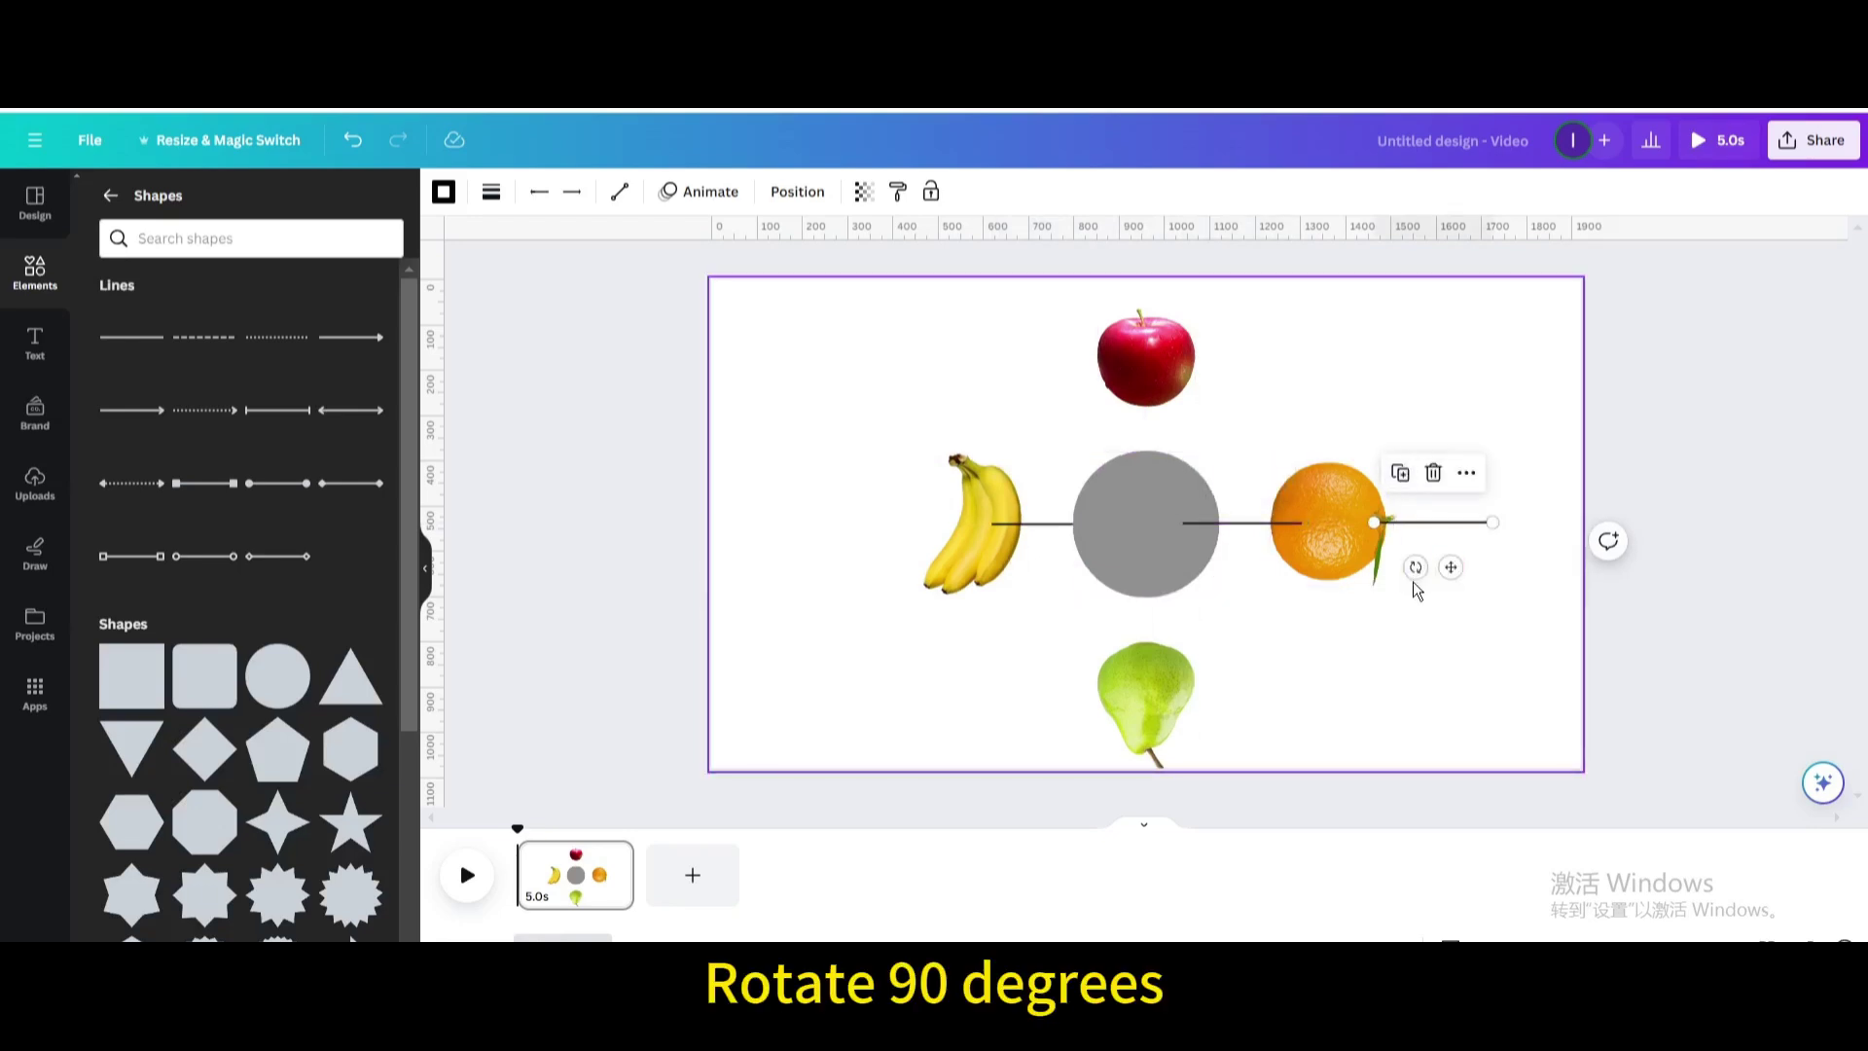
left_click_drag(1416, 567, 1482, 538)
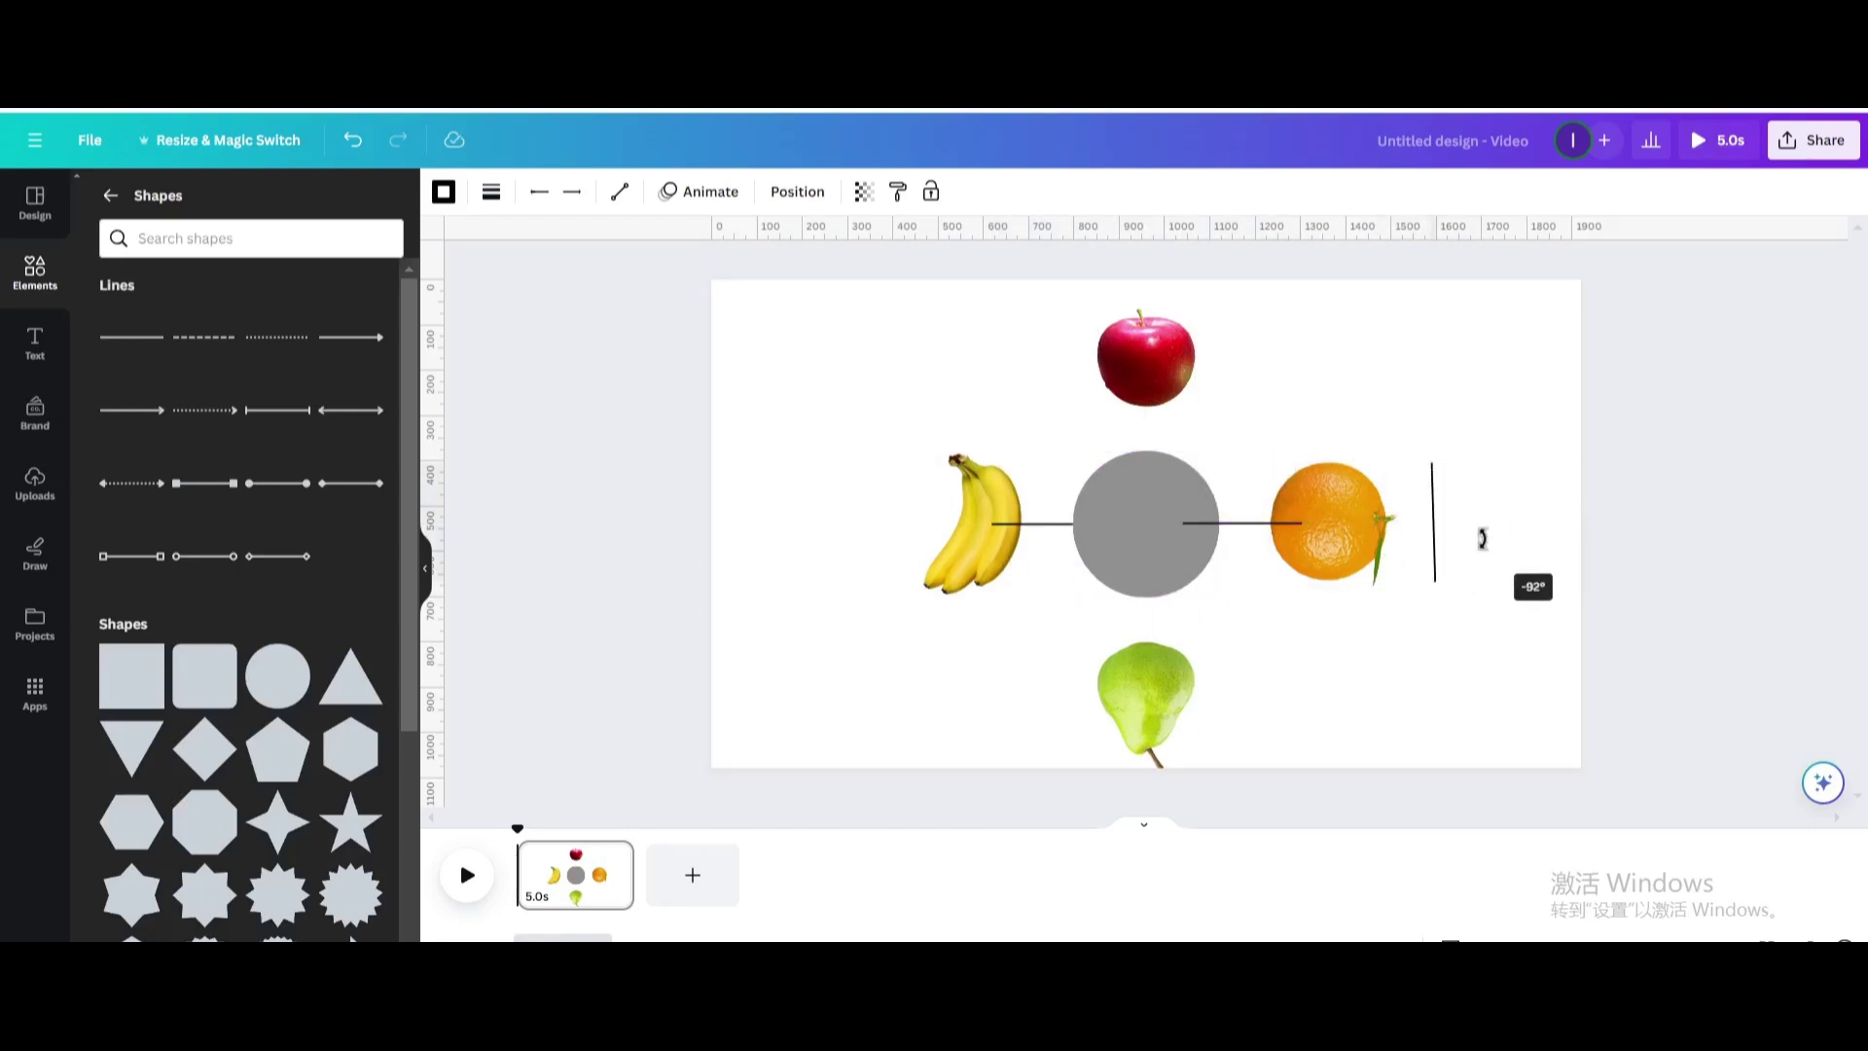
left_click_drag(1482, 539, 1153, 431)
left_click(1113, 308)
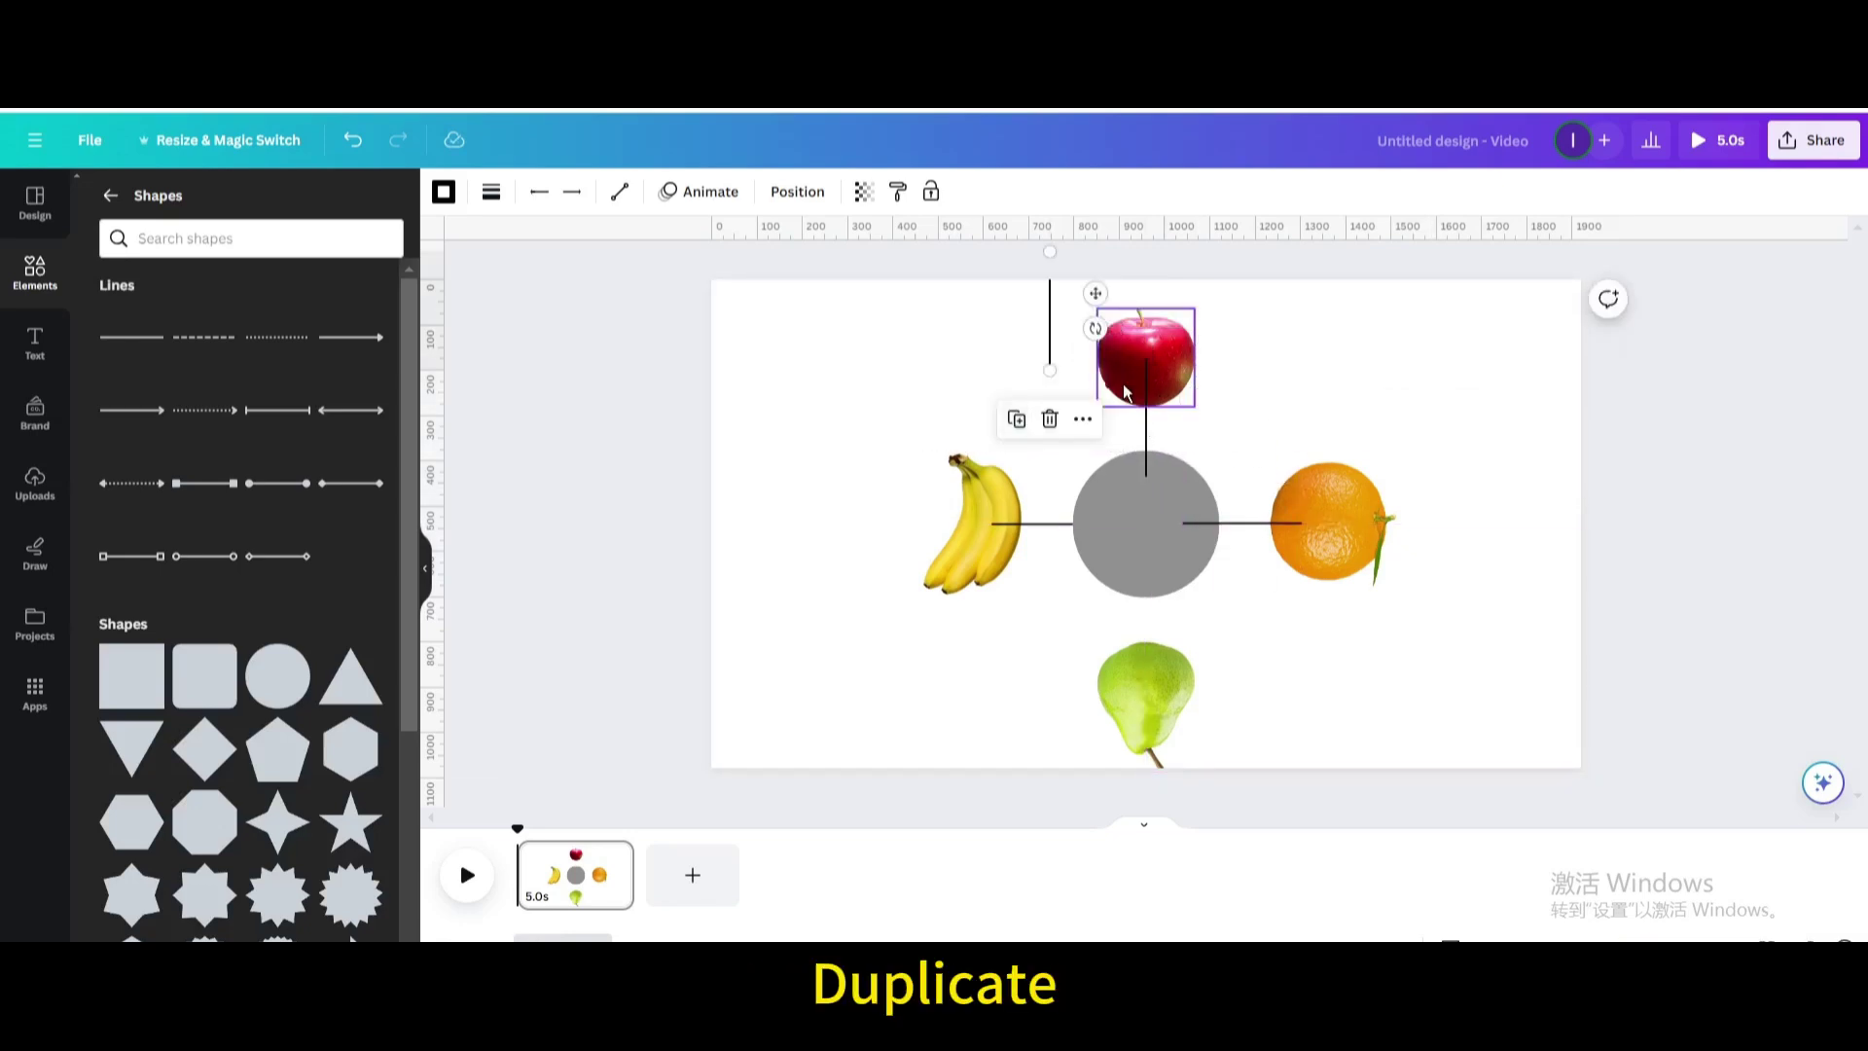
left_click_drag(1099, 293, 1188, 609)
Step: Set the circle and connector lines to fully transparent (transparency 0)
left_click_drag(1061, 426, 1228, 609)
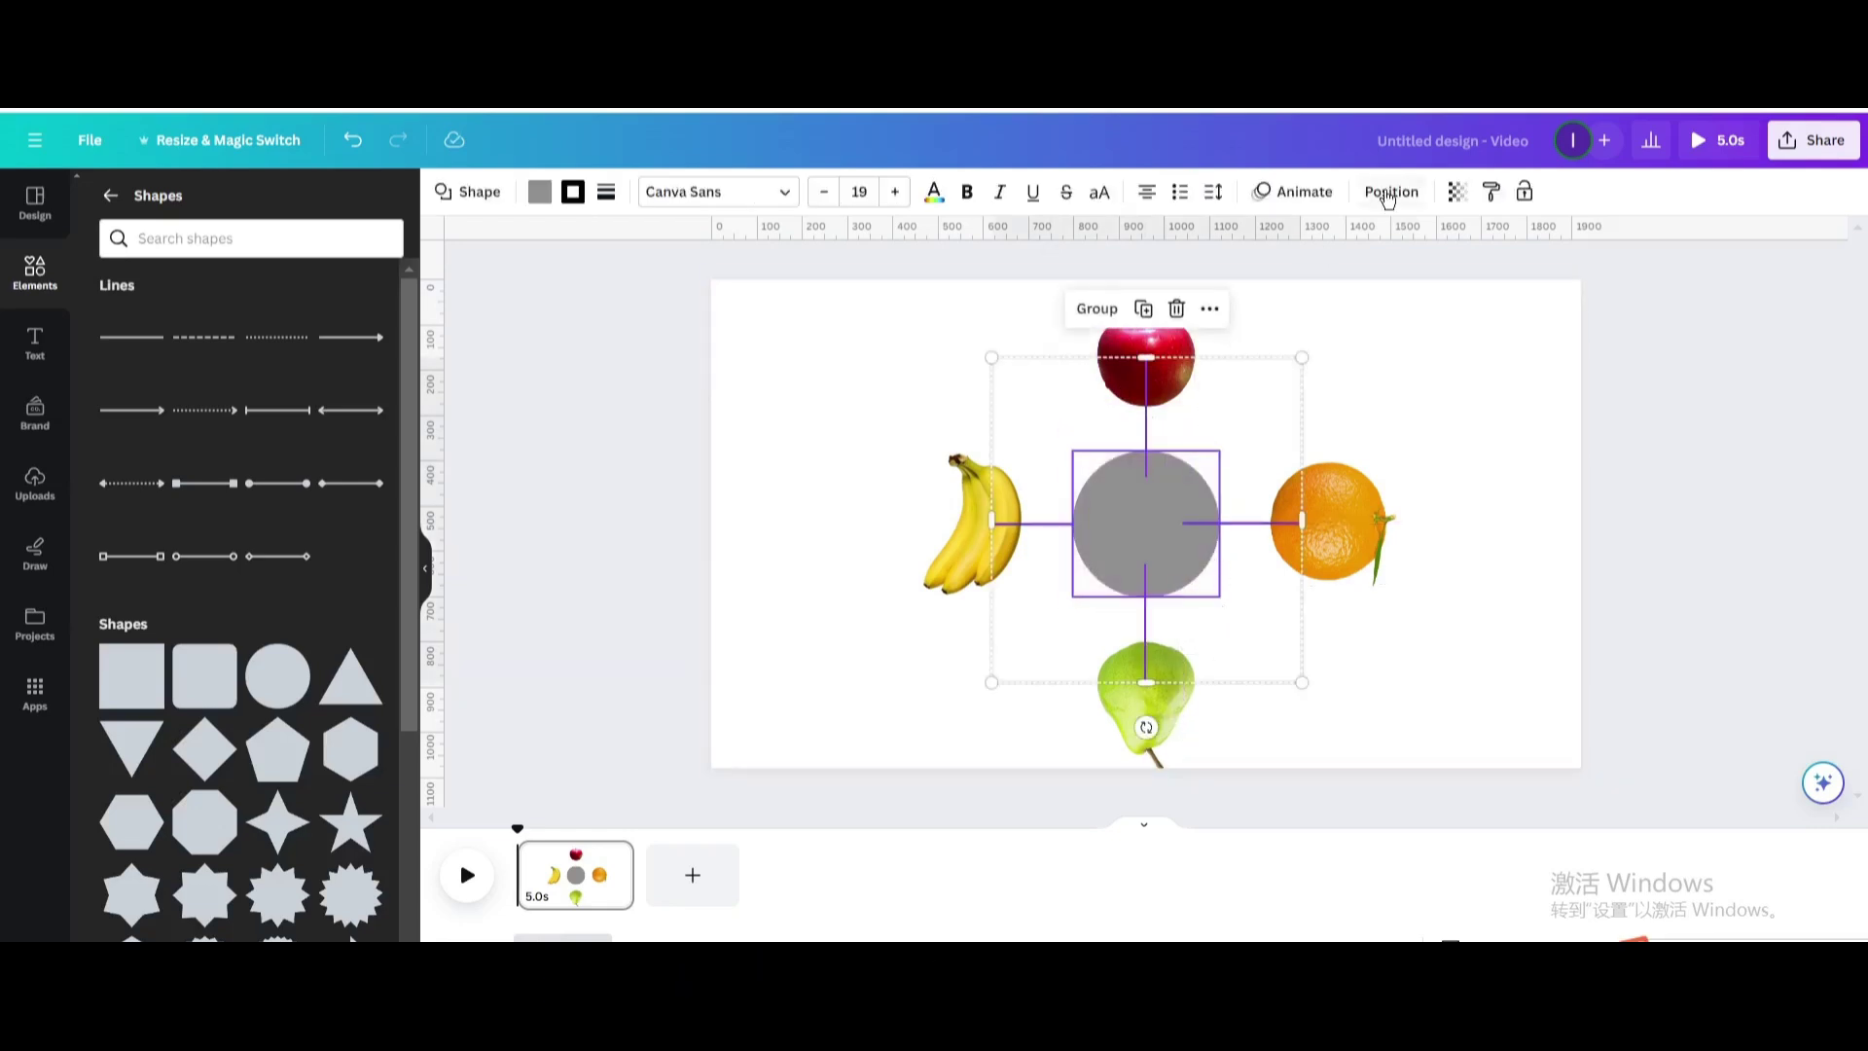
left_click(1452, 194)
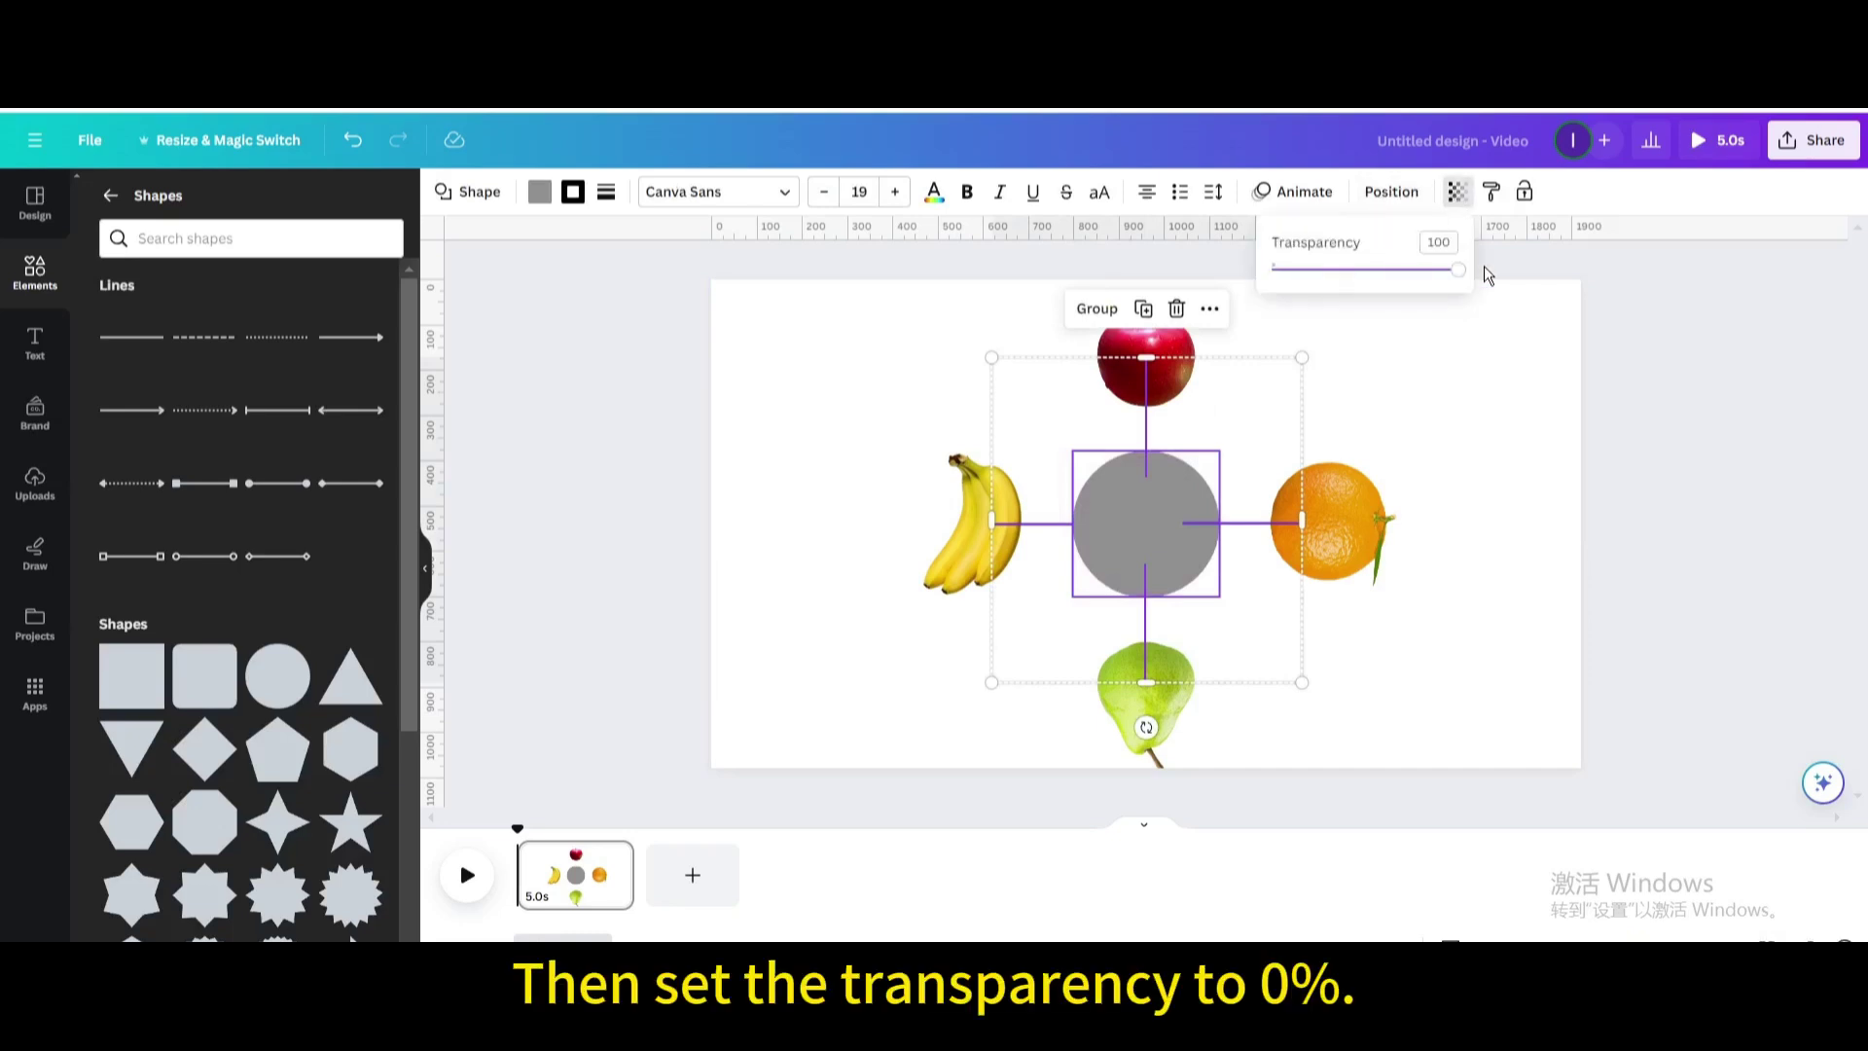
left_click_drag(1352, 271, 1272, 270)
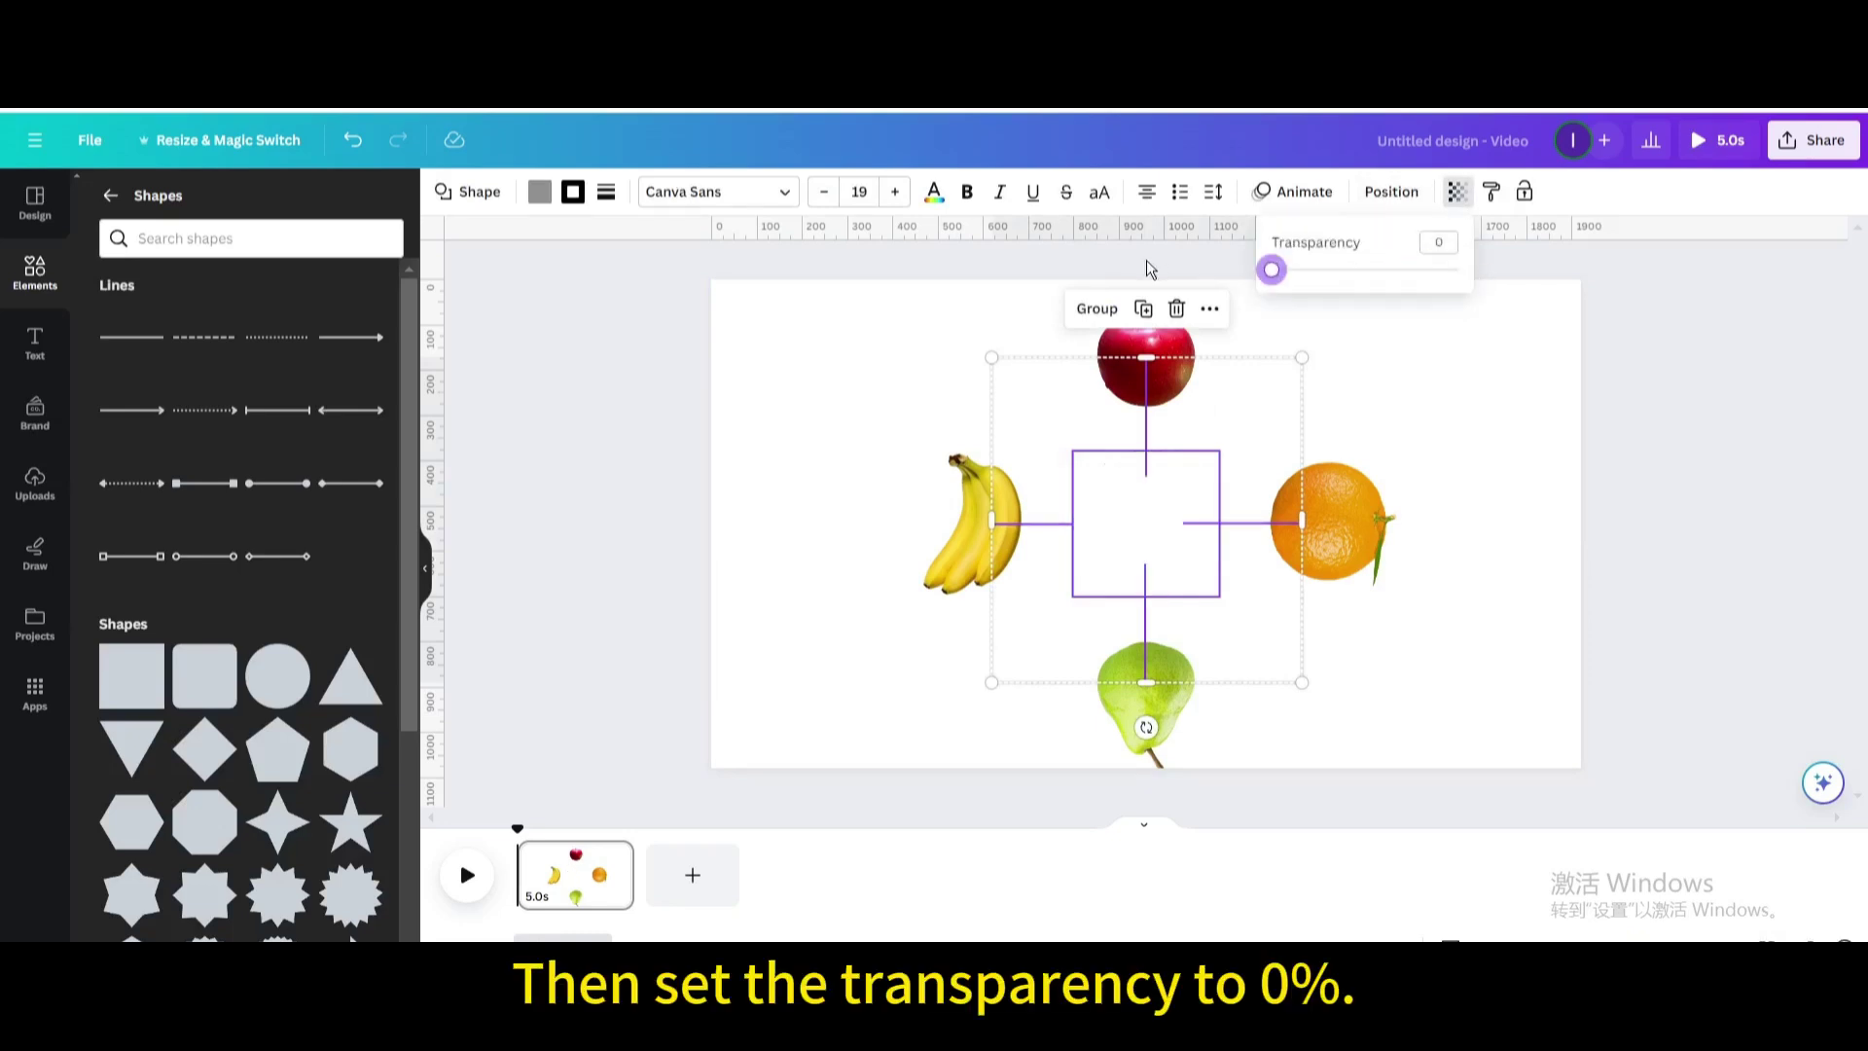
left_click(819, 376)
Step: Group the fruits, circle and lines together
left_click_drag(815, 369, 1430, 727)
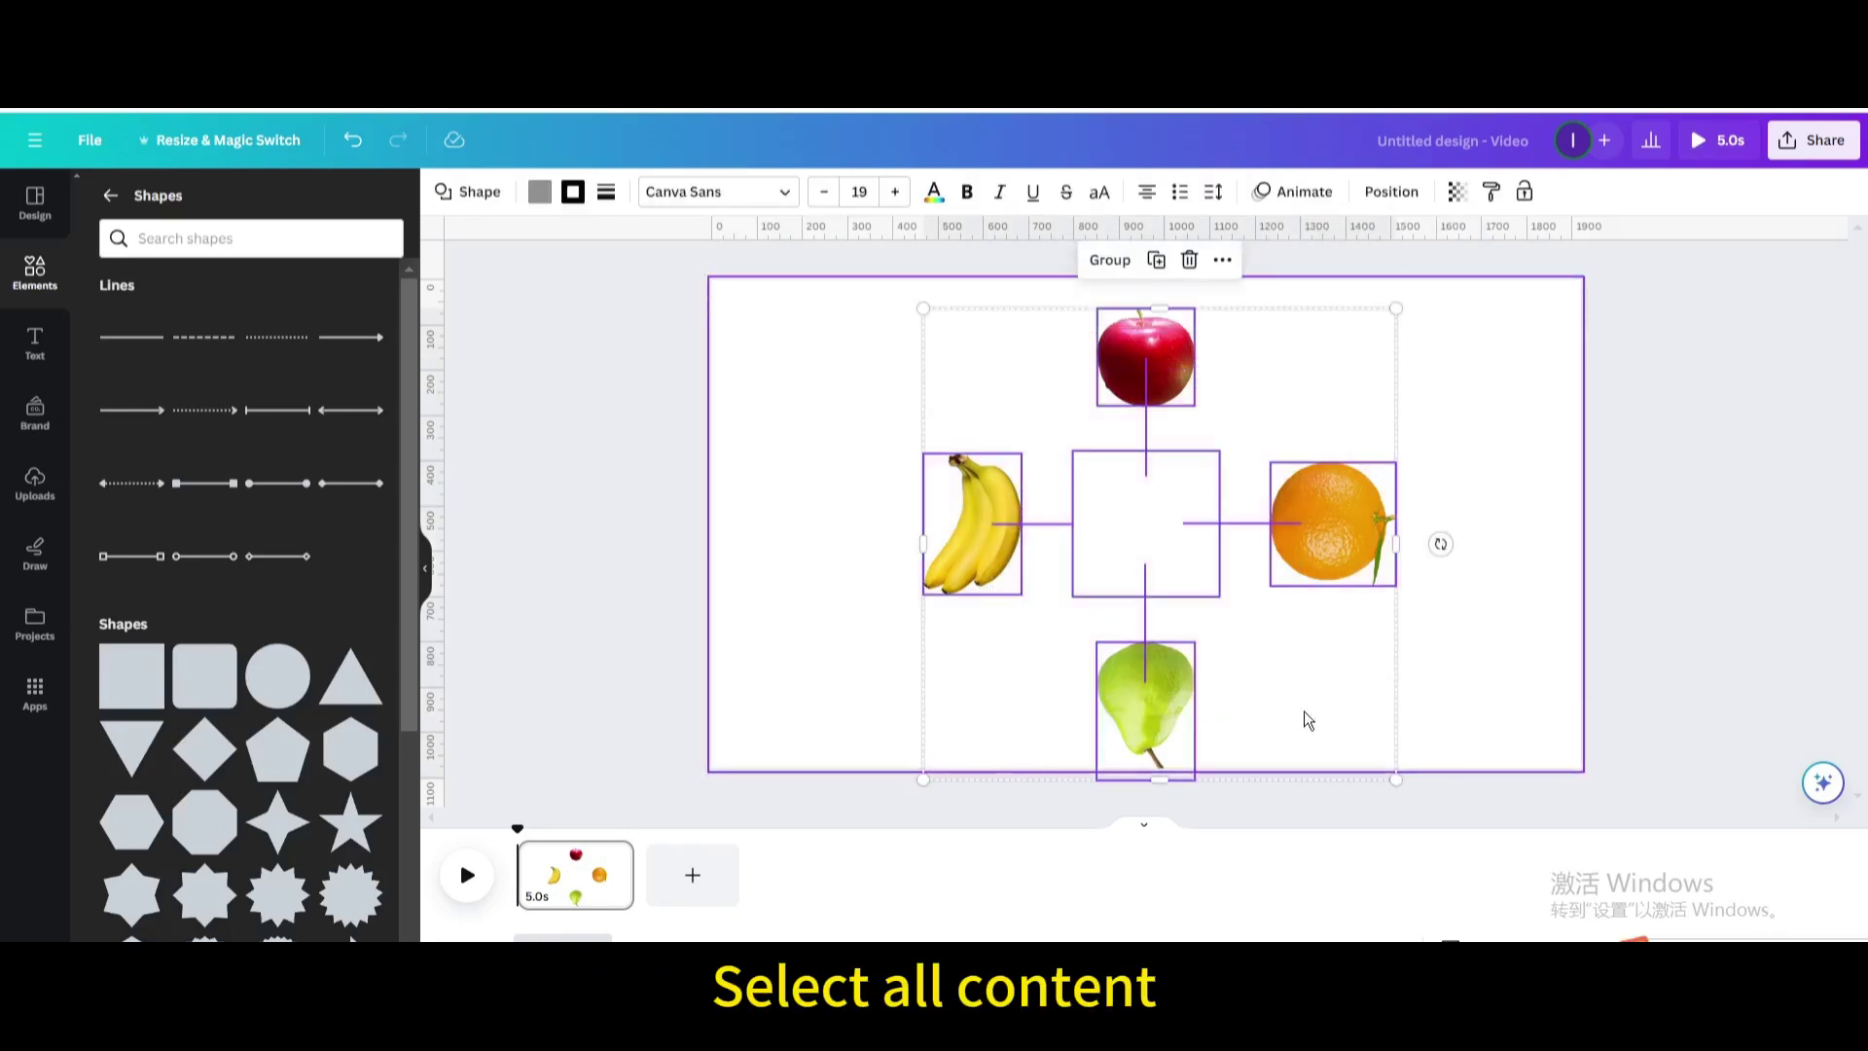
left_click(1111, 260)
left_click(1497, 386)
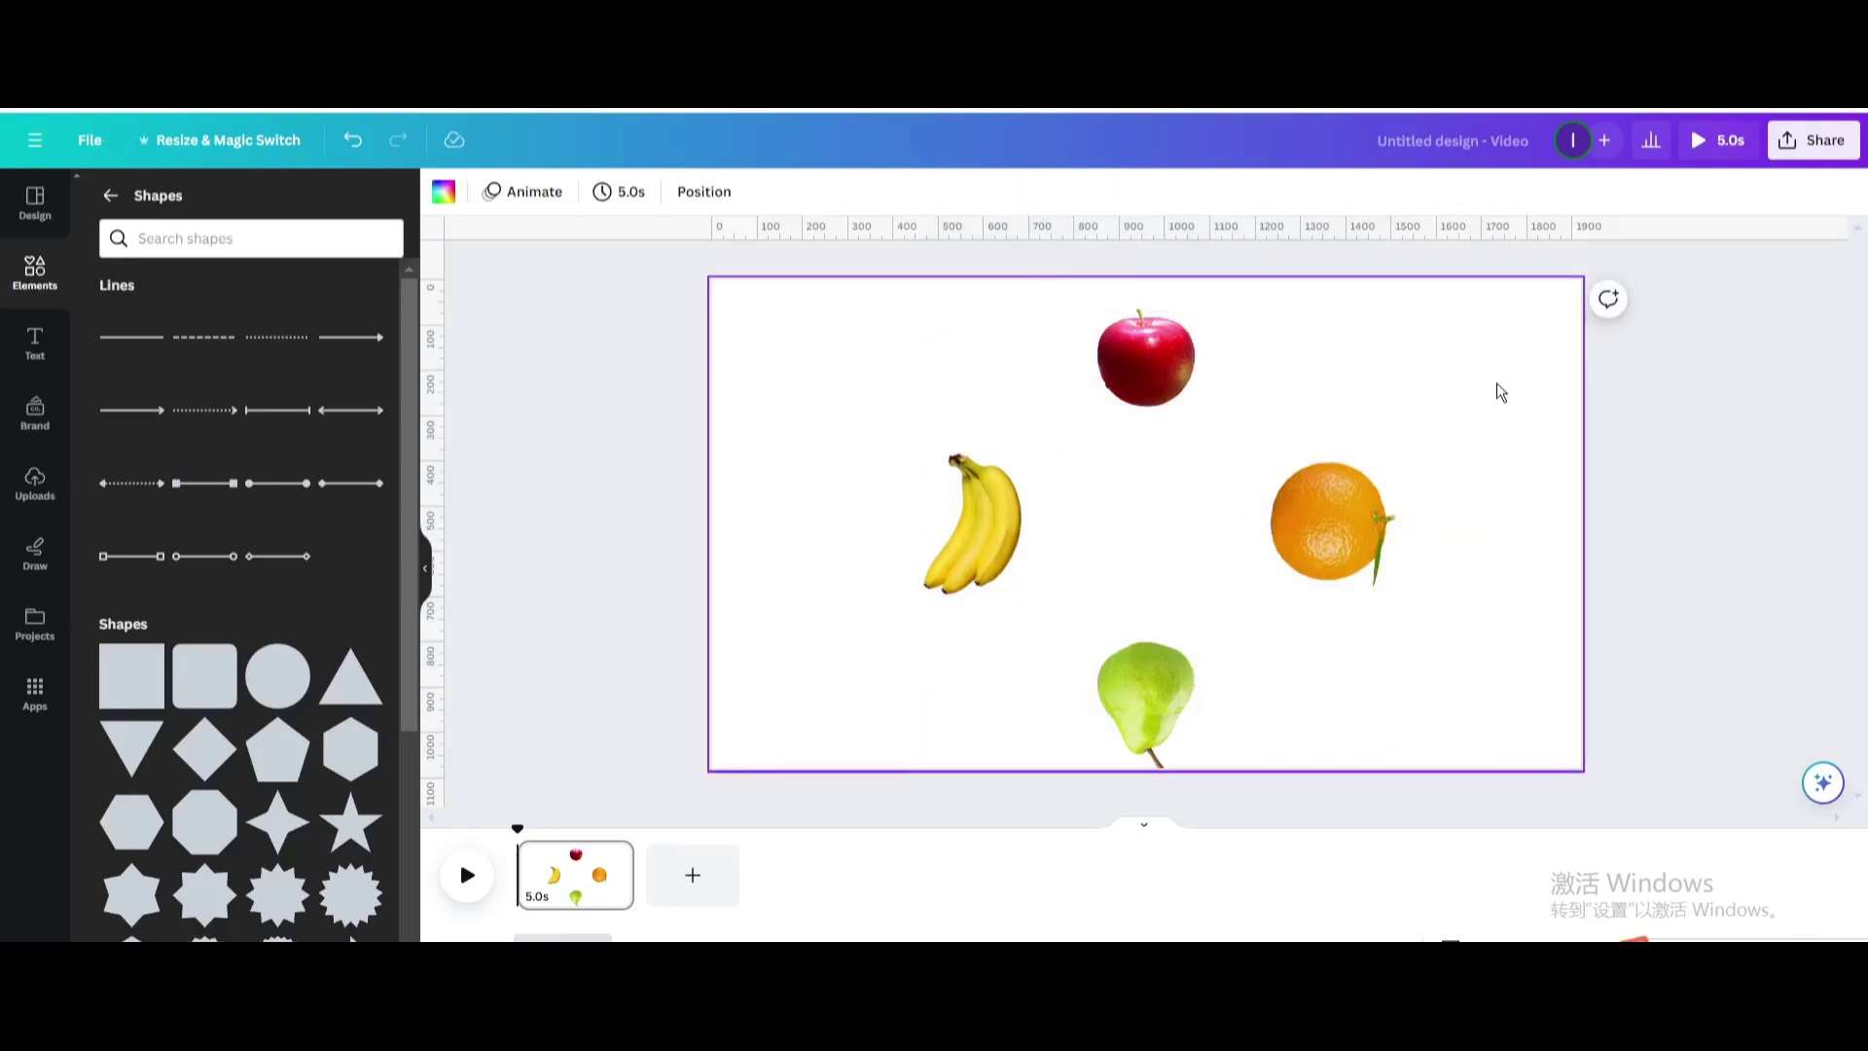
Step: Download the design as a 6000 × 3375 transparent PNG at size 3.125 and upload it to Canva
left_click(1811, 140)
left_click(1533, 632)
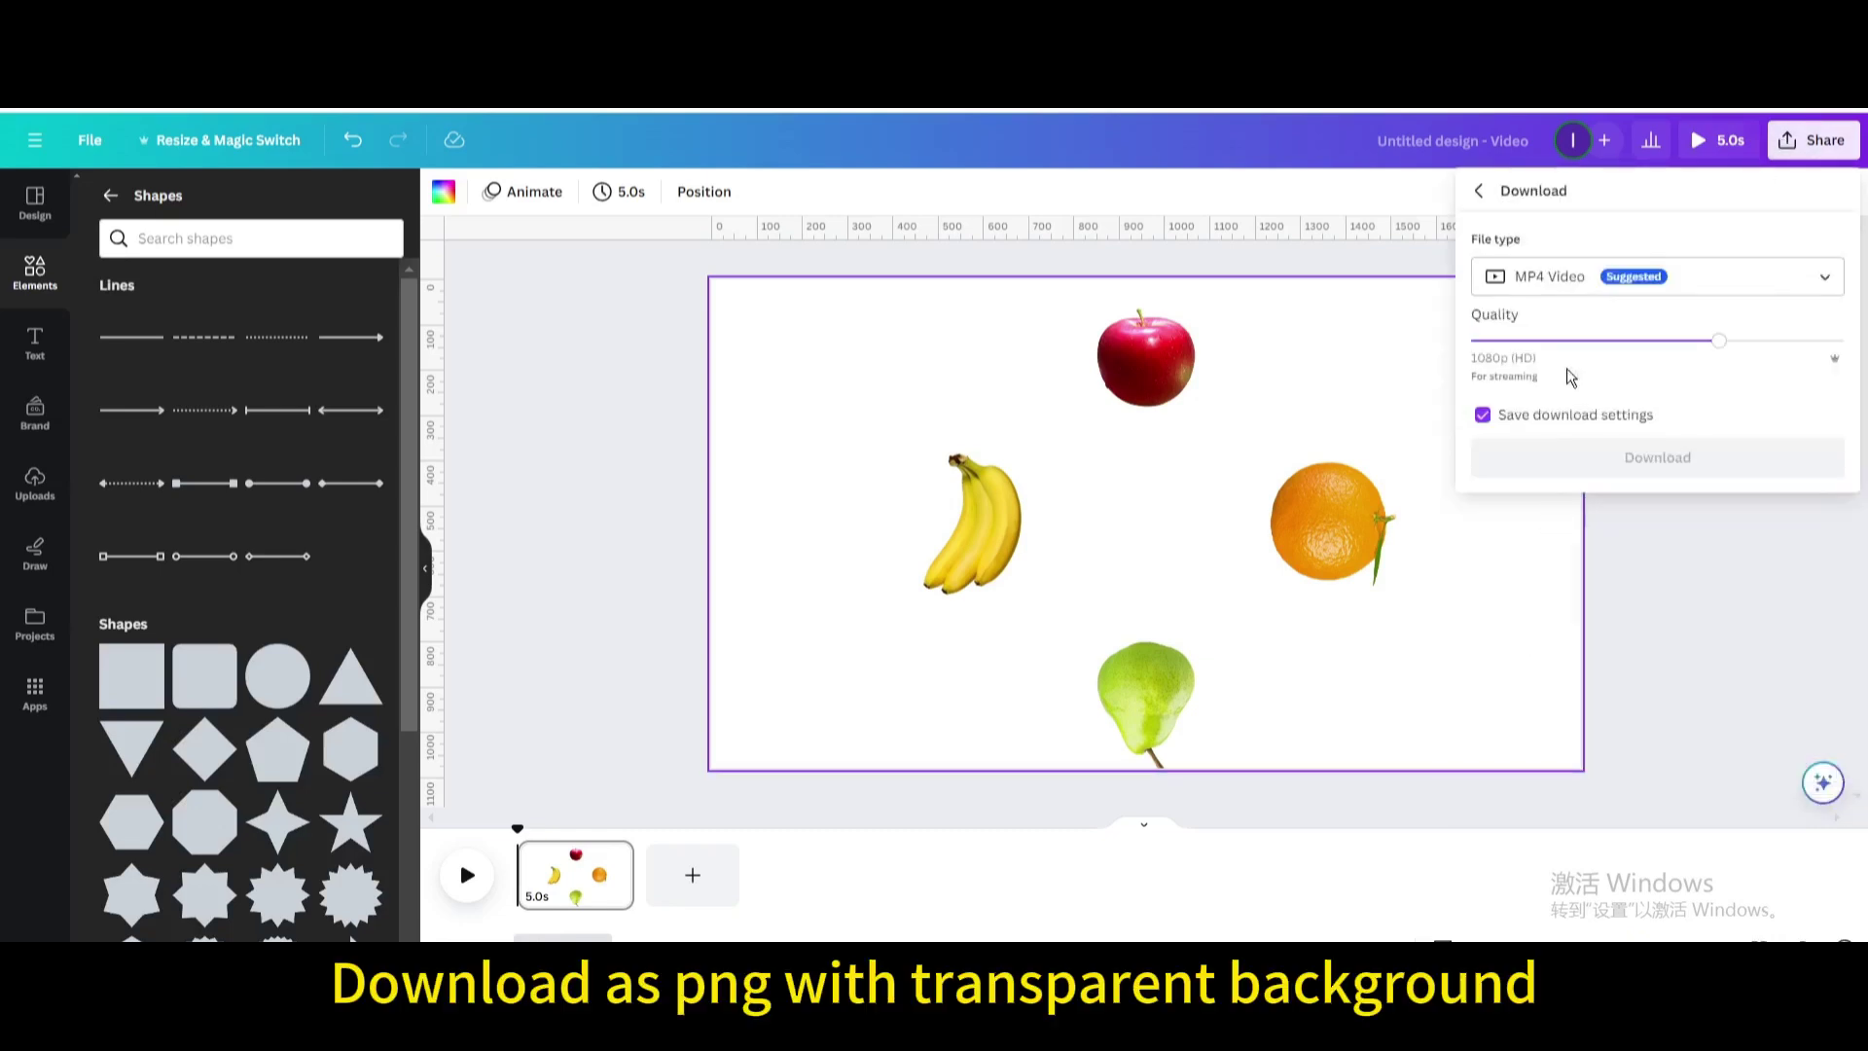
left_click(1535, 281)
left_click(1537, 399)
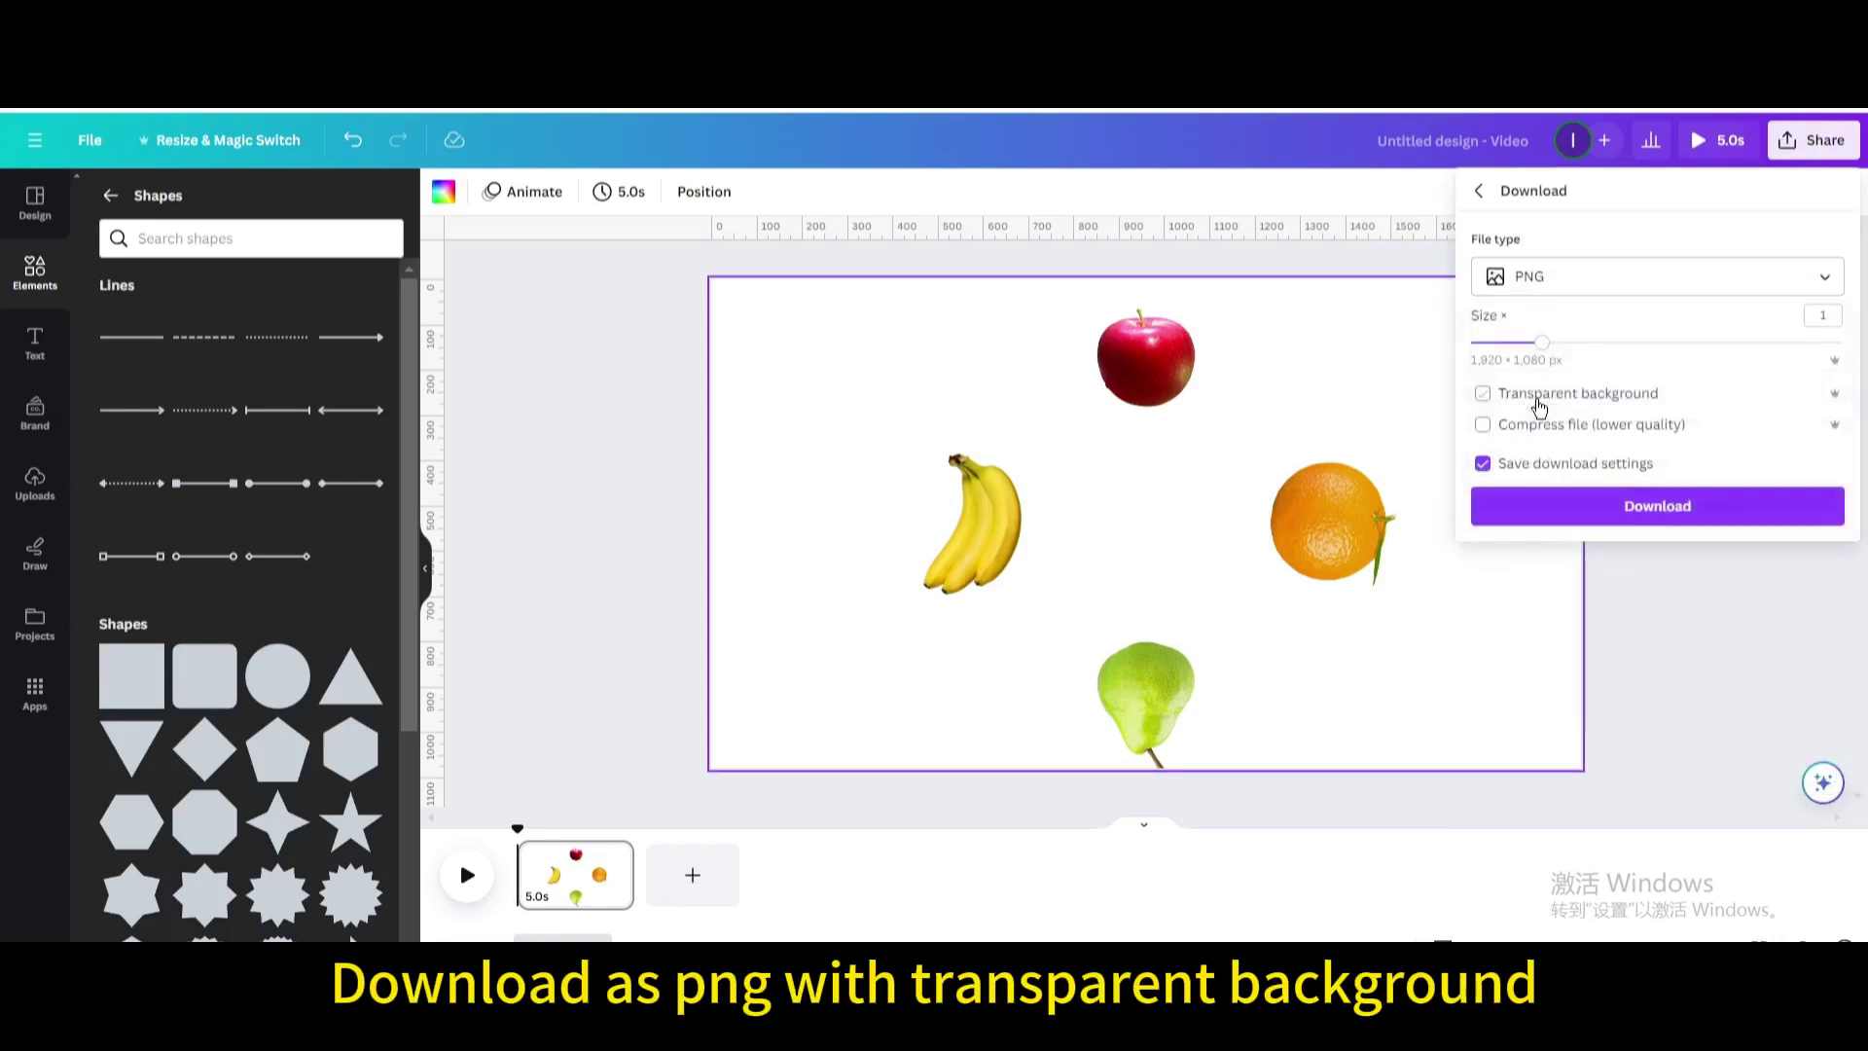
left_click_drag(1541, 342, 1864, 350)
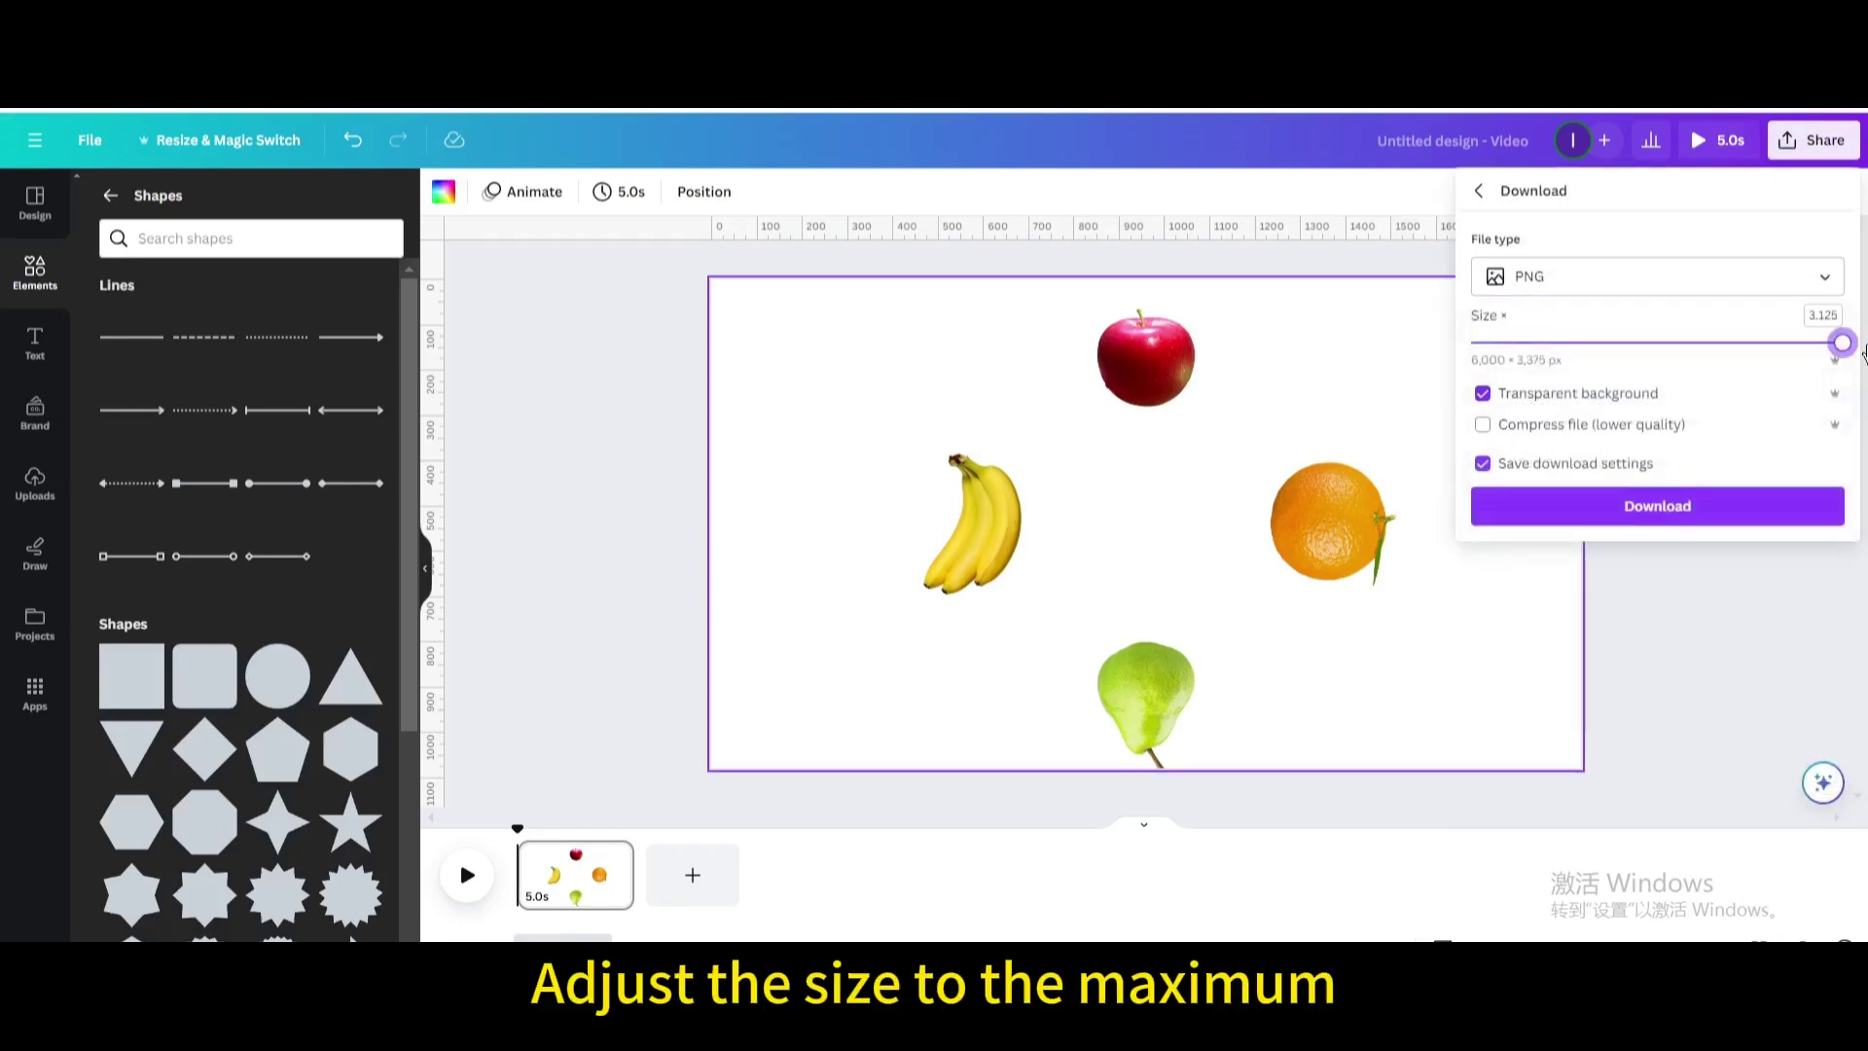
left_click(1656, 510)
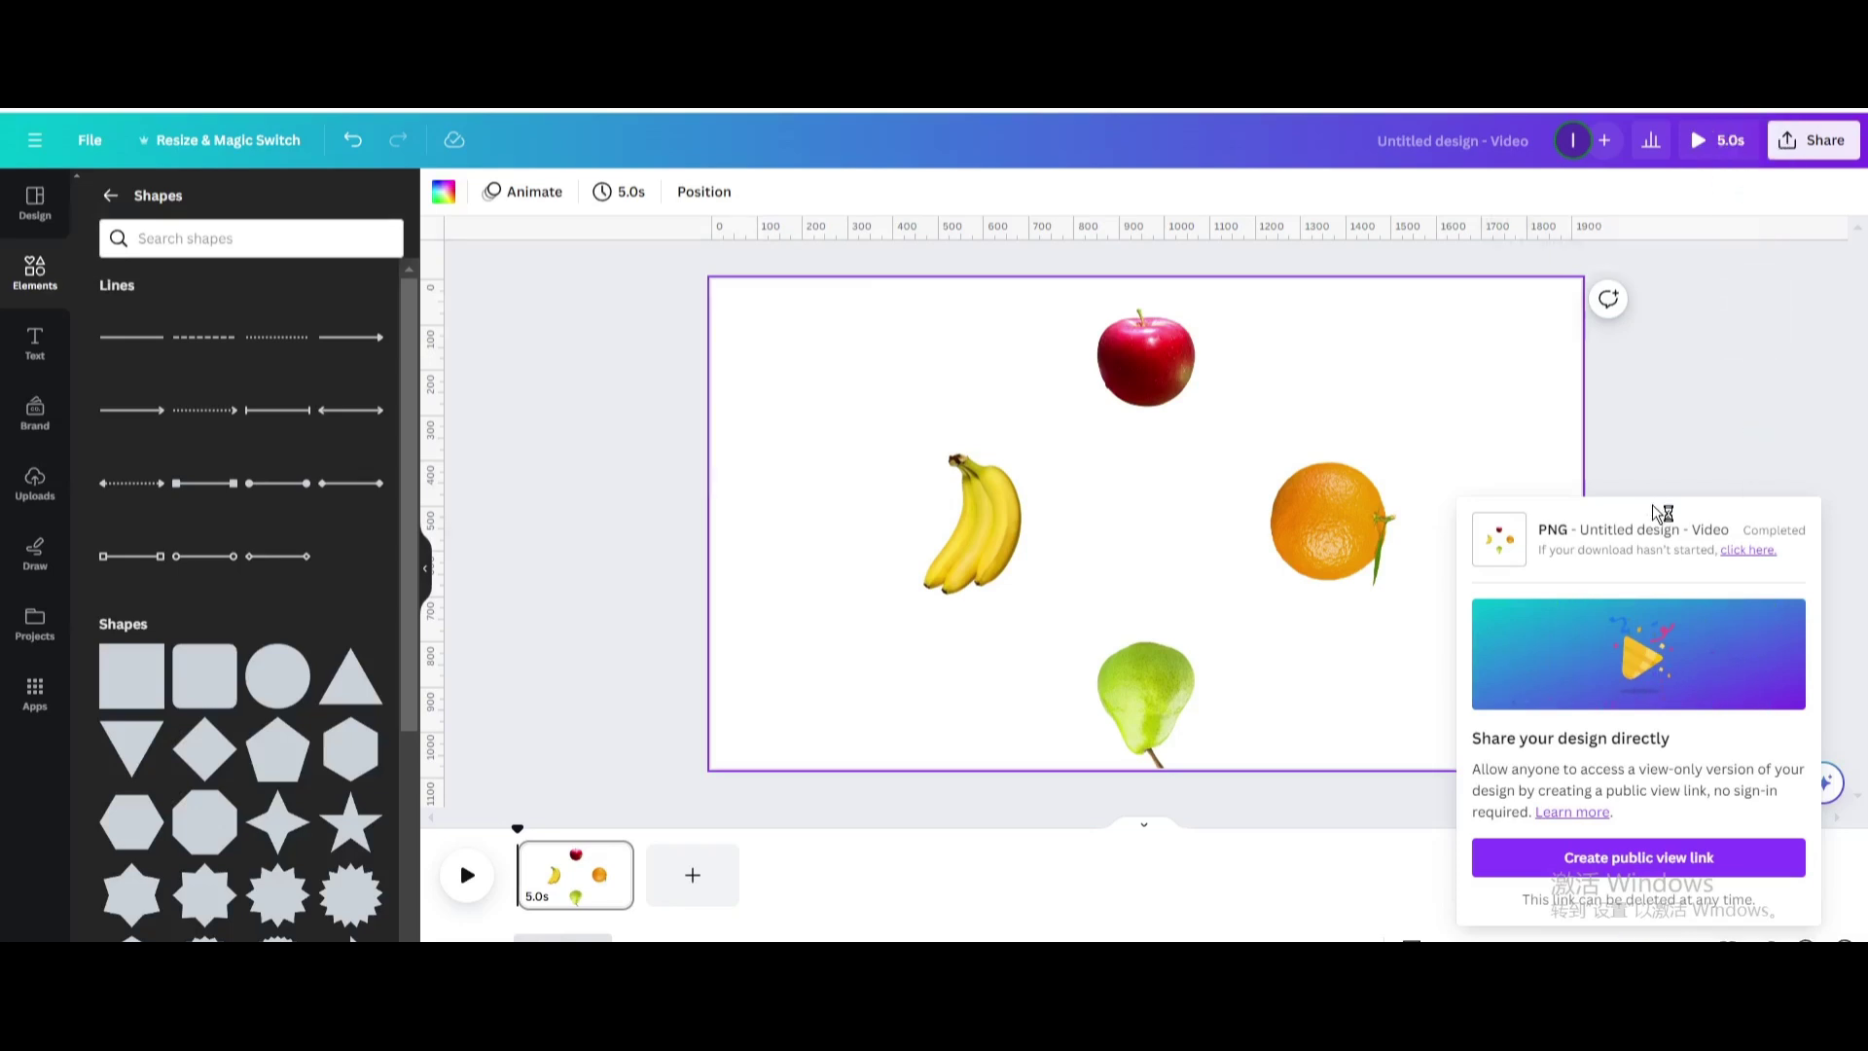
left_click_drag(1505, 124, 278, 475)
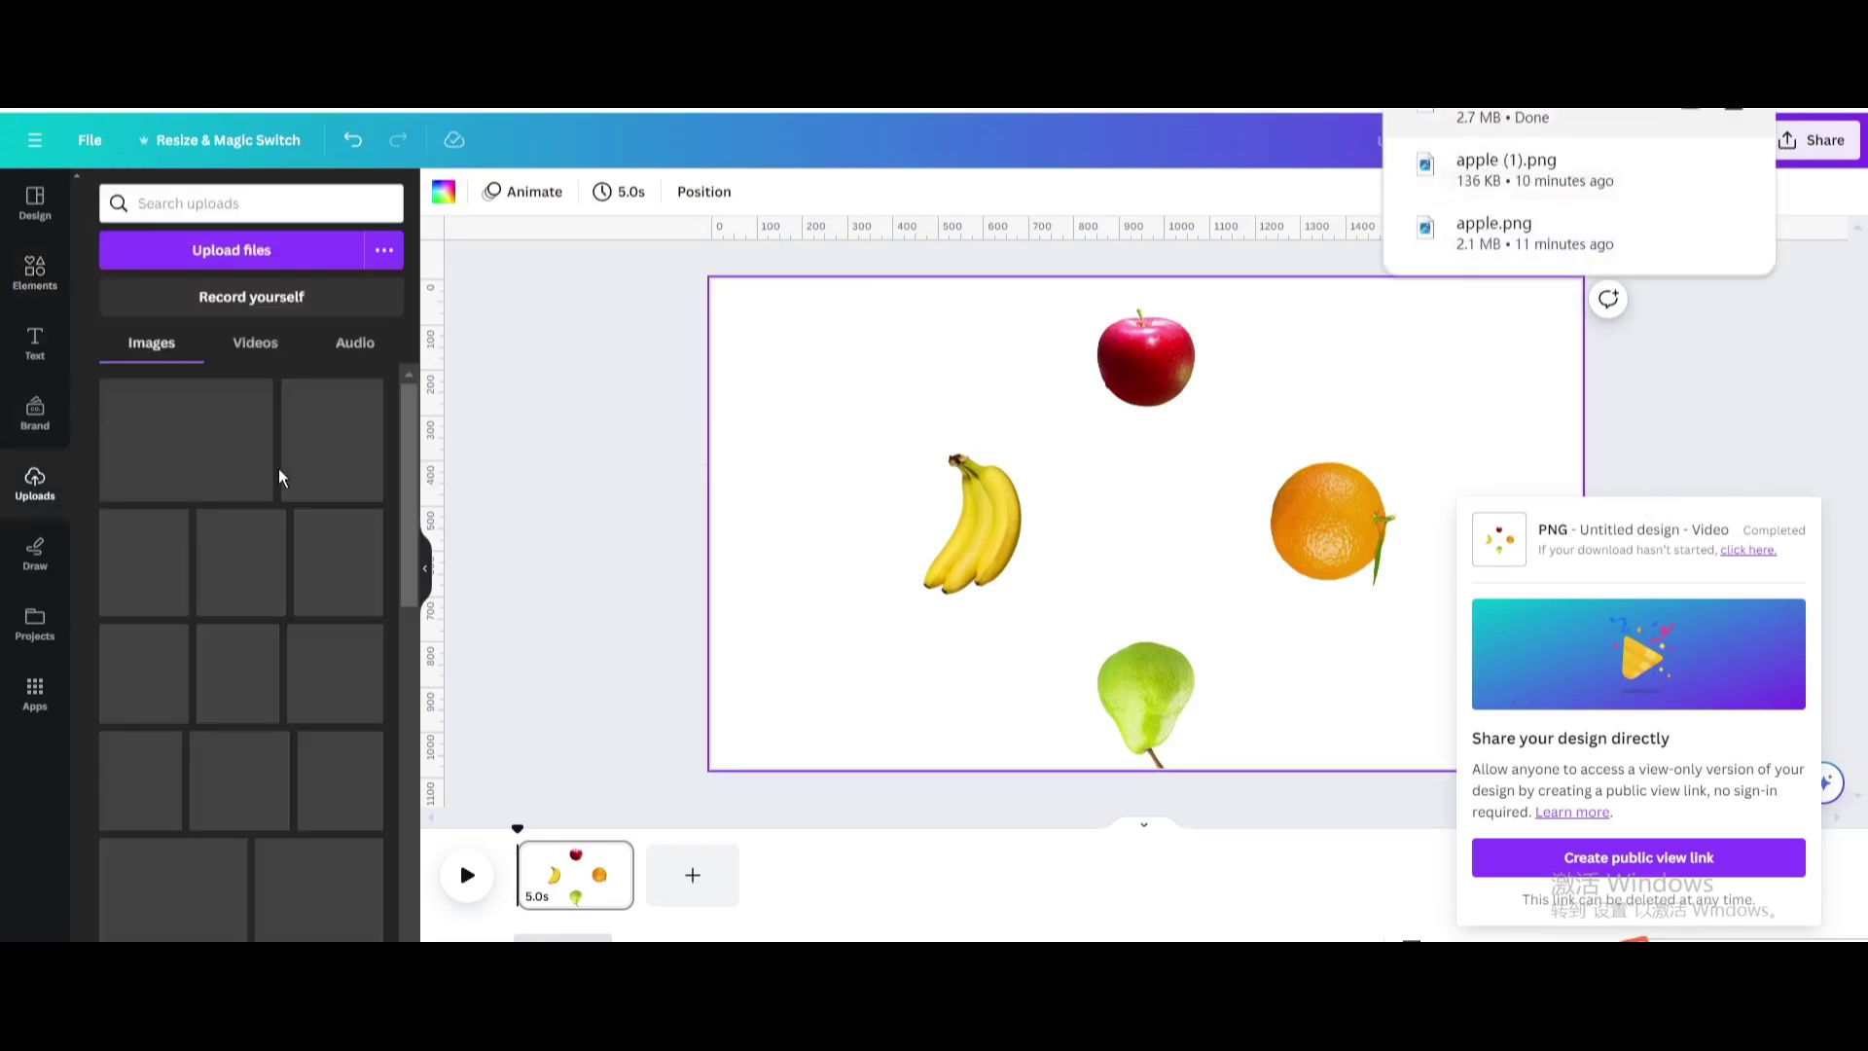
Step: Add an APPLE heading in Anton, shrink it to 69.9 and place it on the apple
left_click(39, 352)
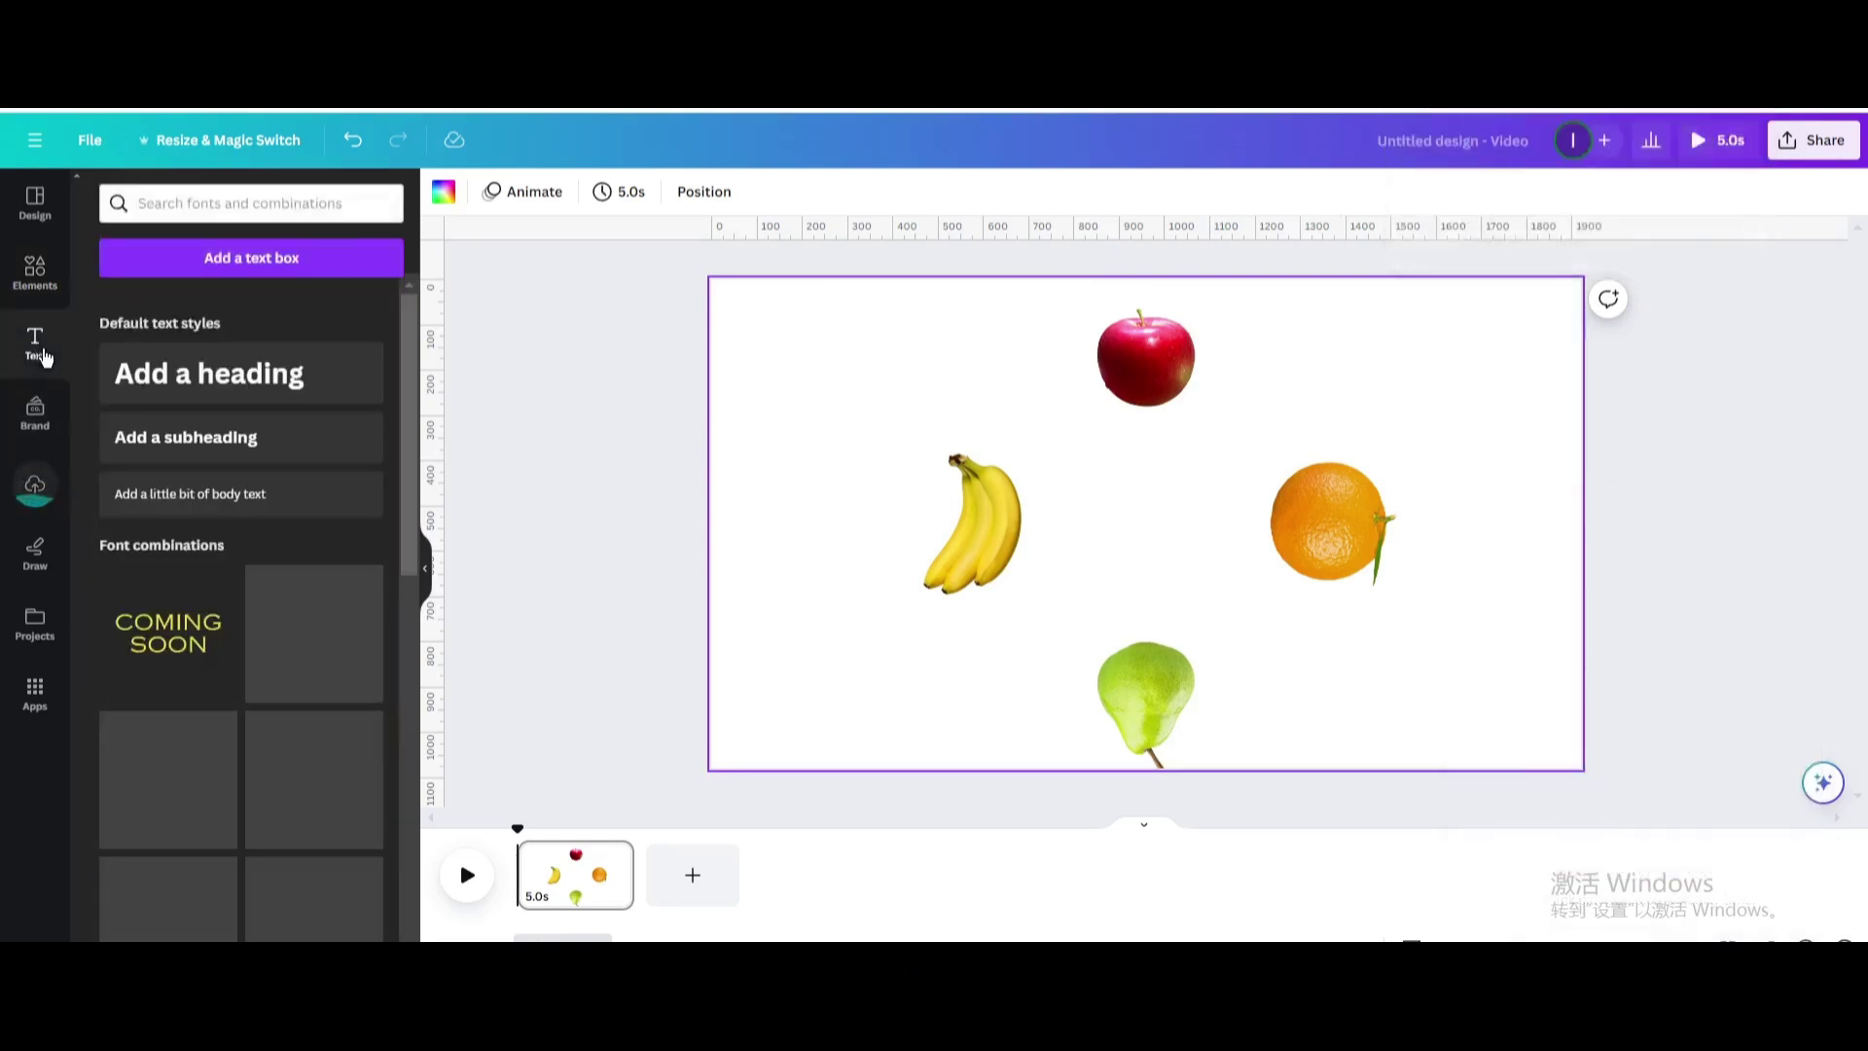
left_click(154, 379)
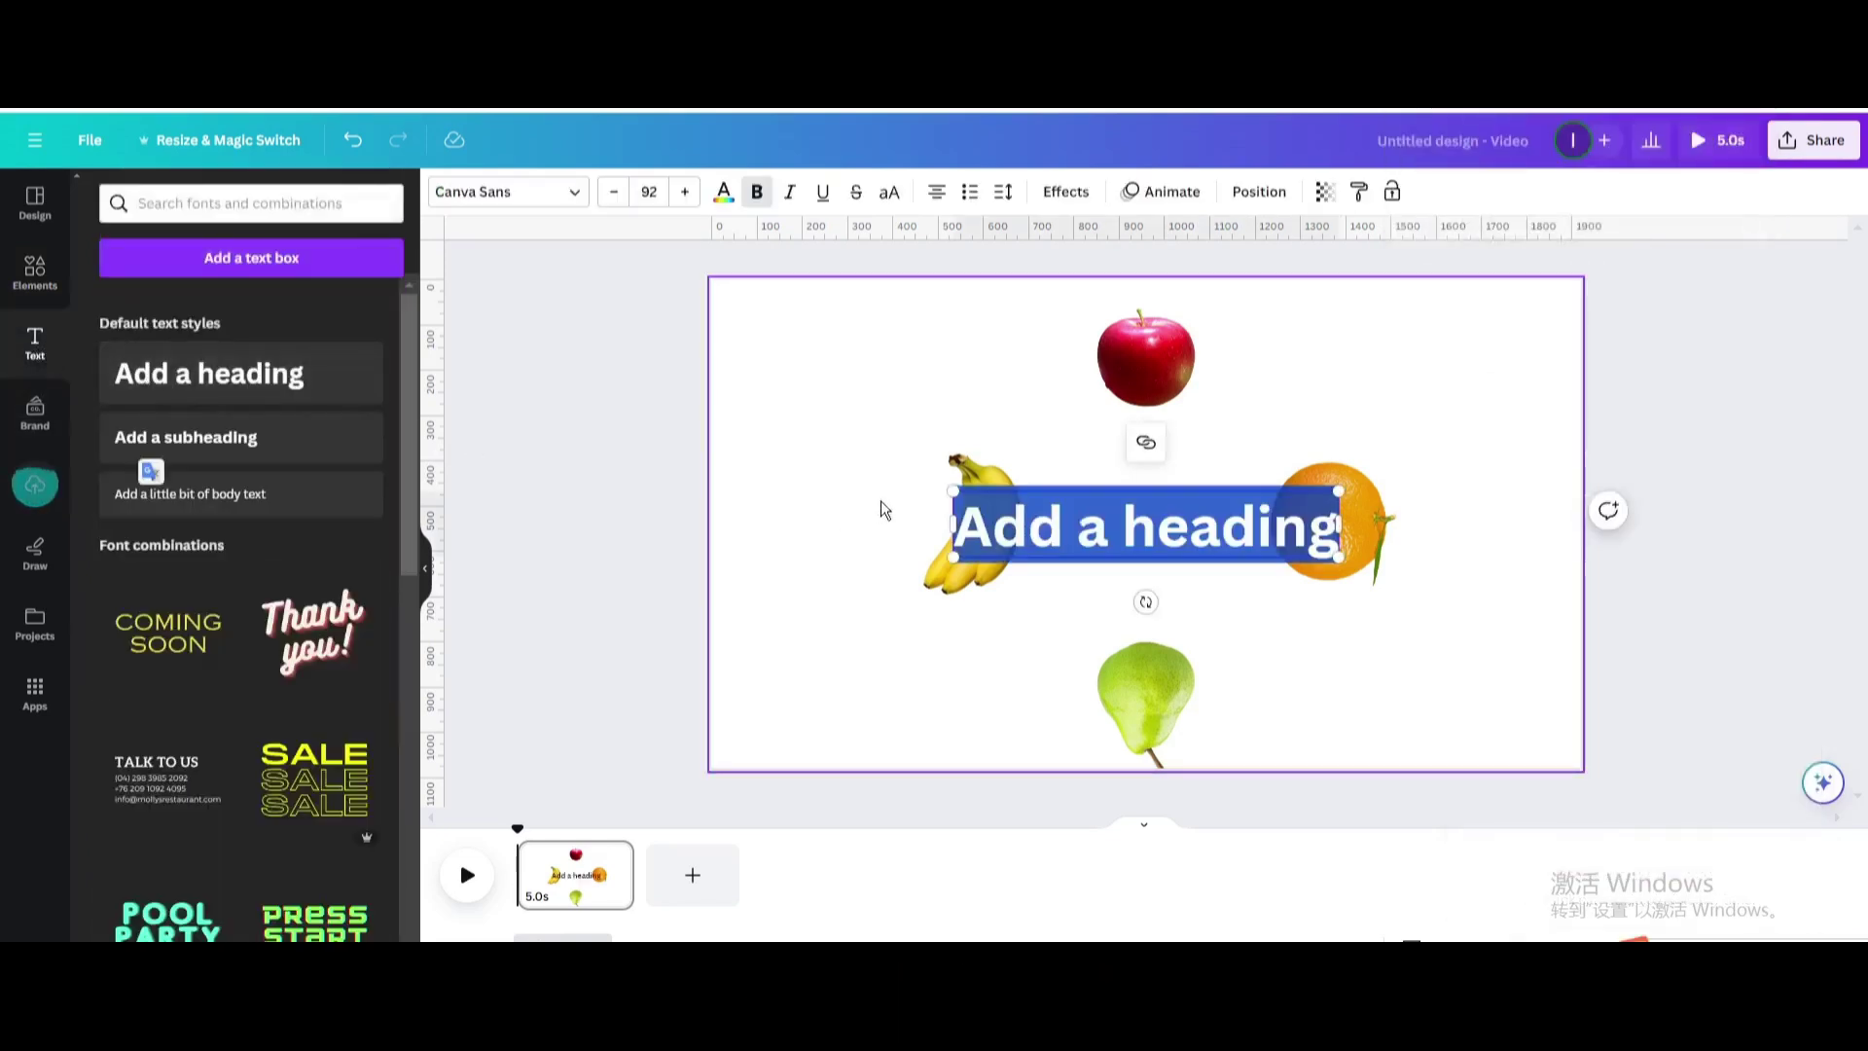
type("APPLE")
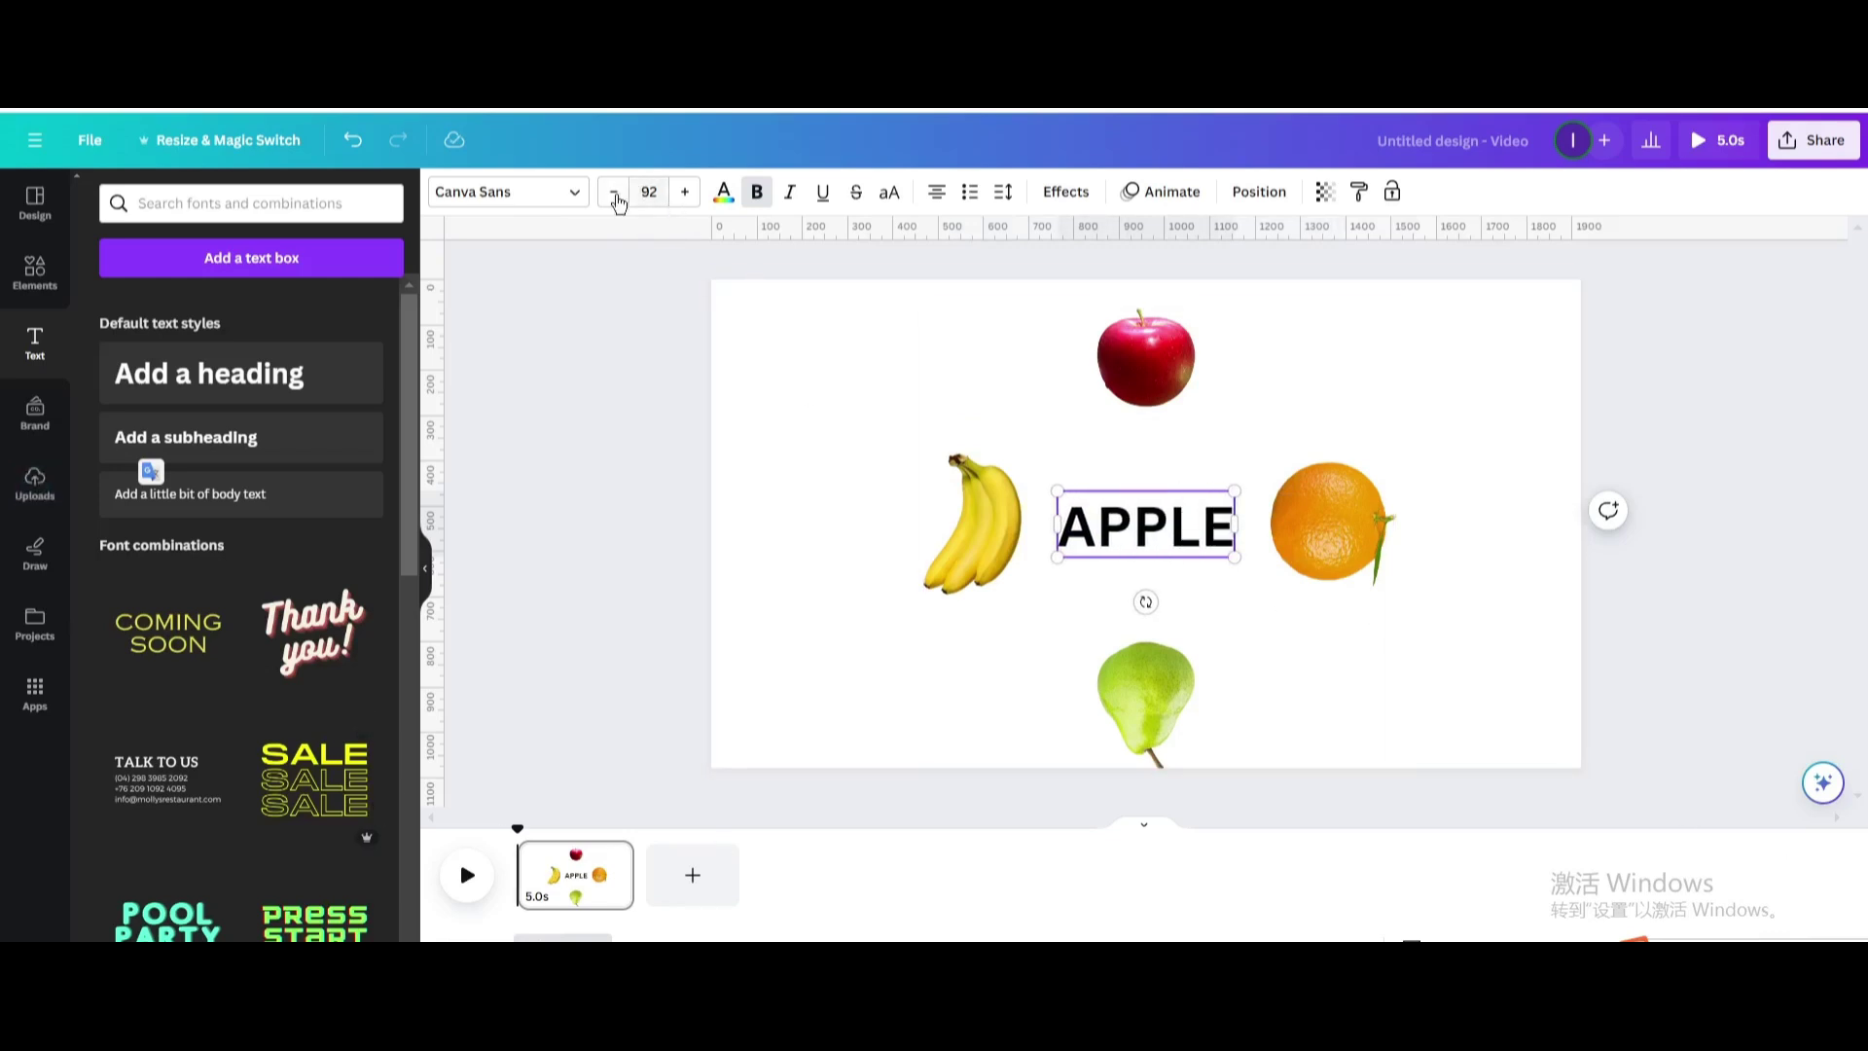
left_click(578, 196)
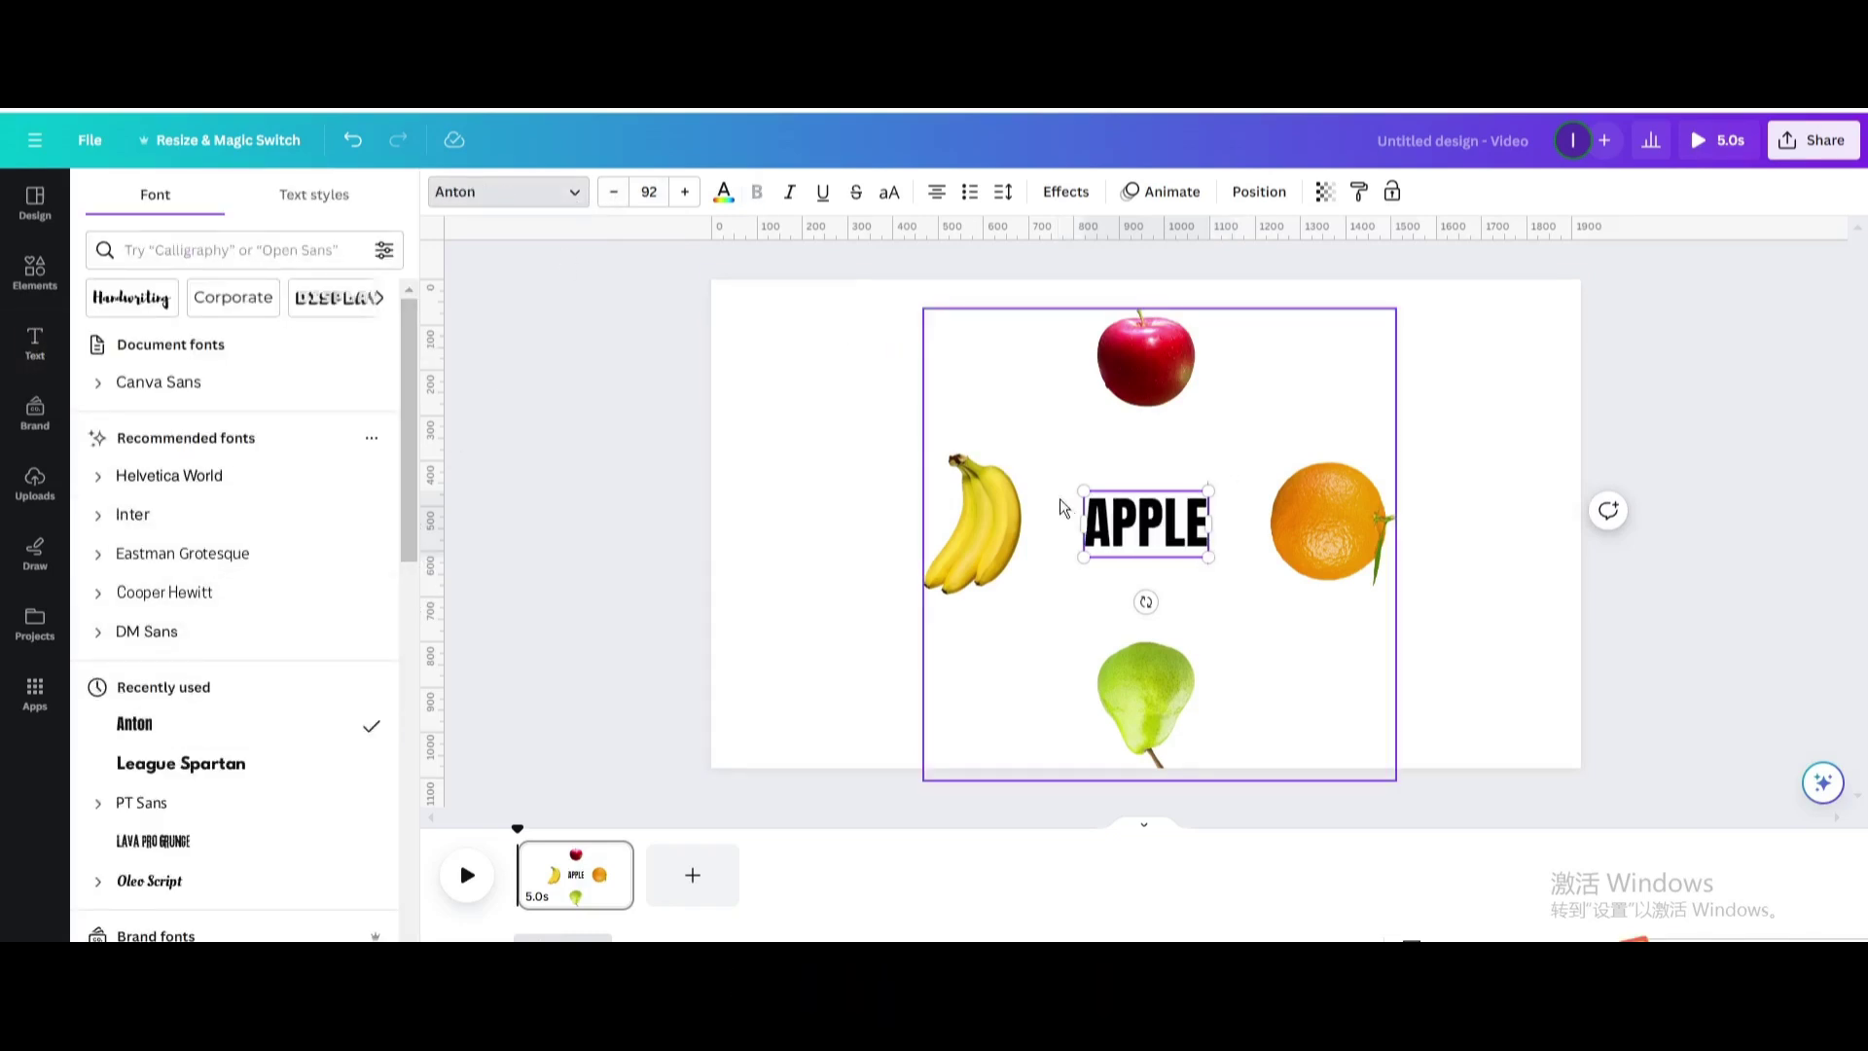
left_click_drag(1085, 493, 1113, 507)
left_click_drag(1178, 601, 1160, 418)
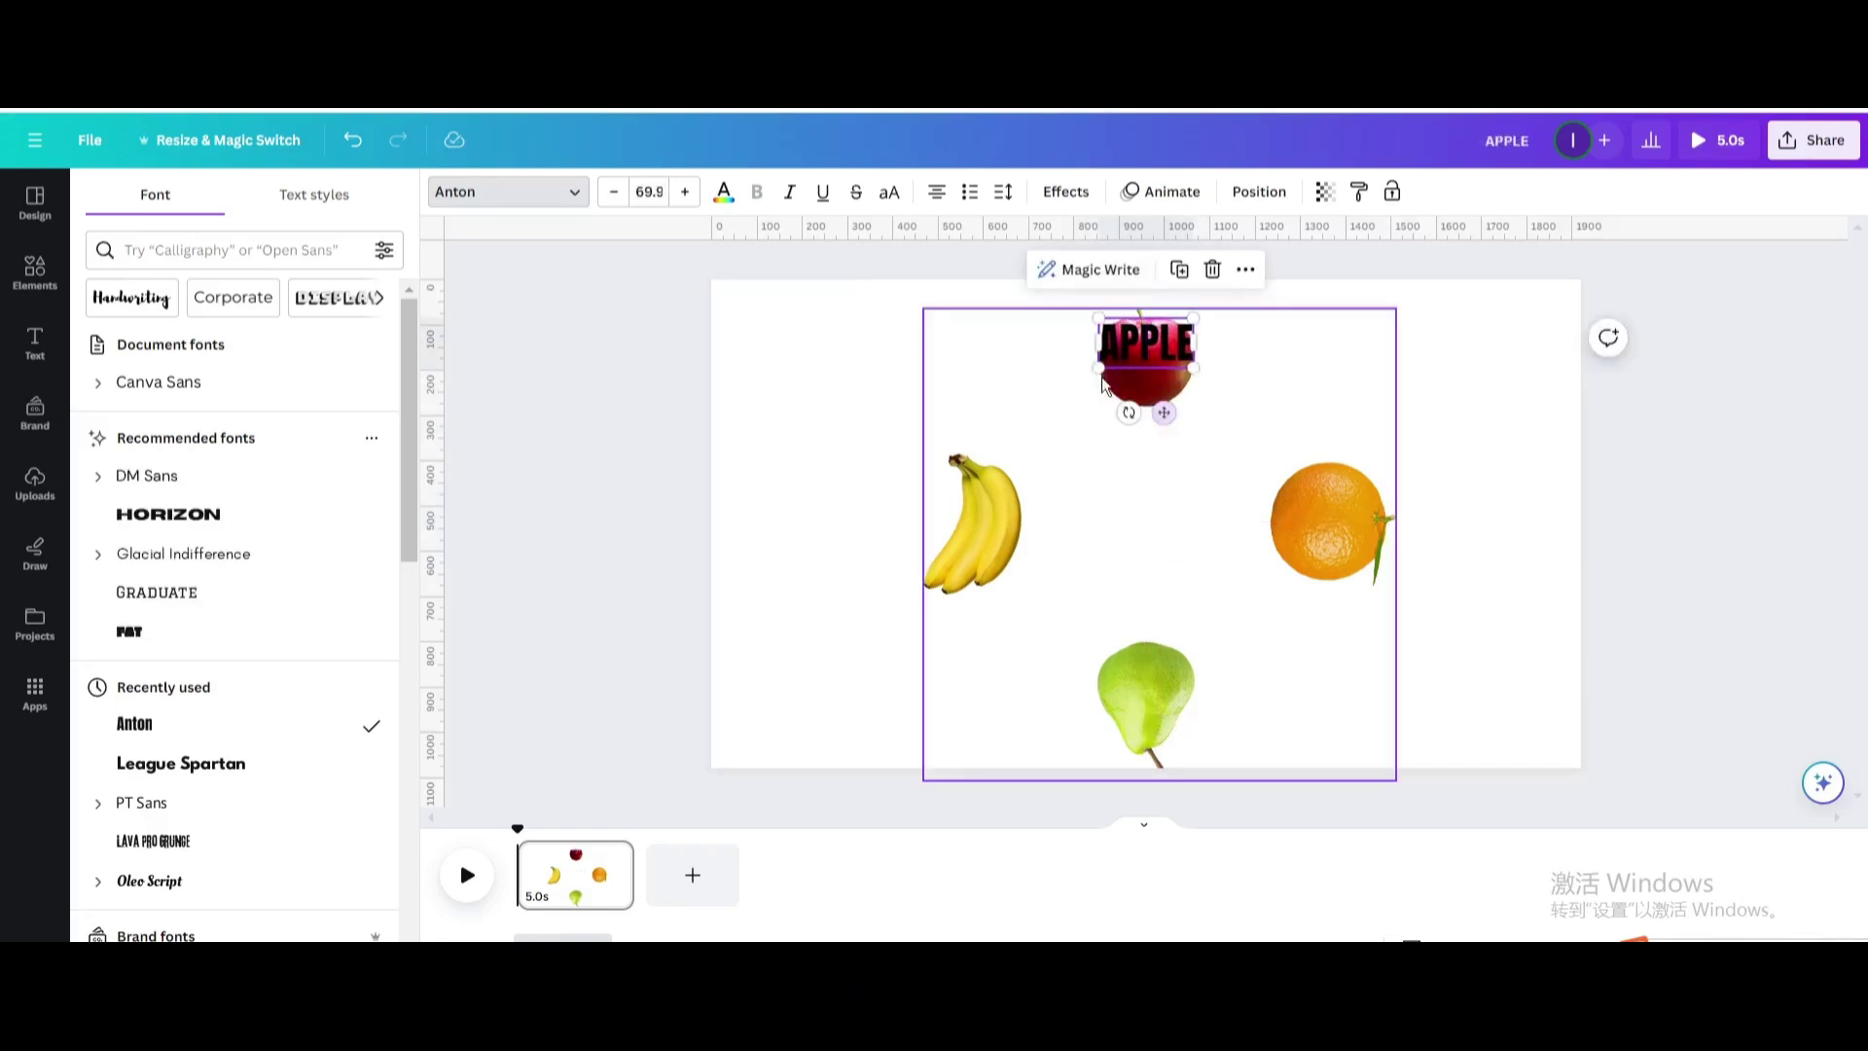
left_click(763, 305)
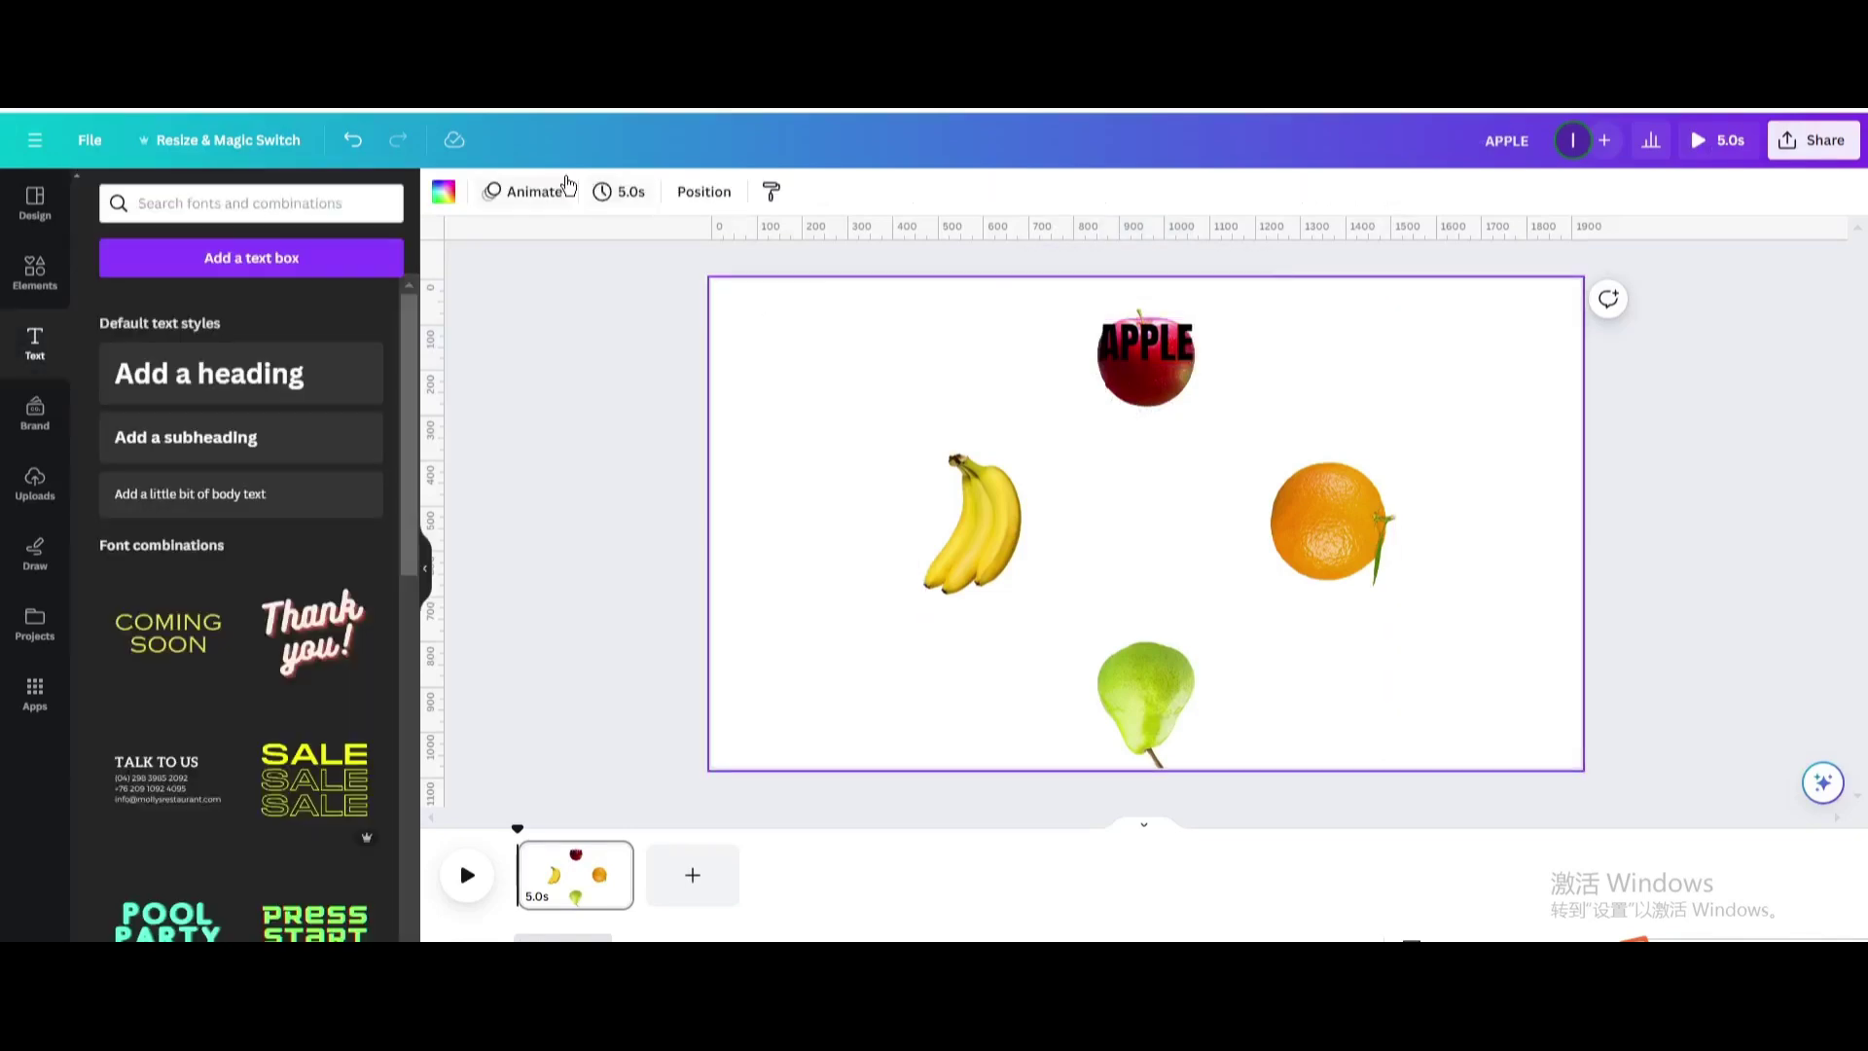
Step: Make the page background grey and the APPLE text white
left_click(439, 195)
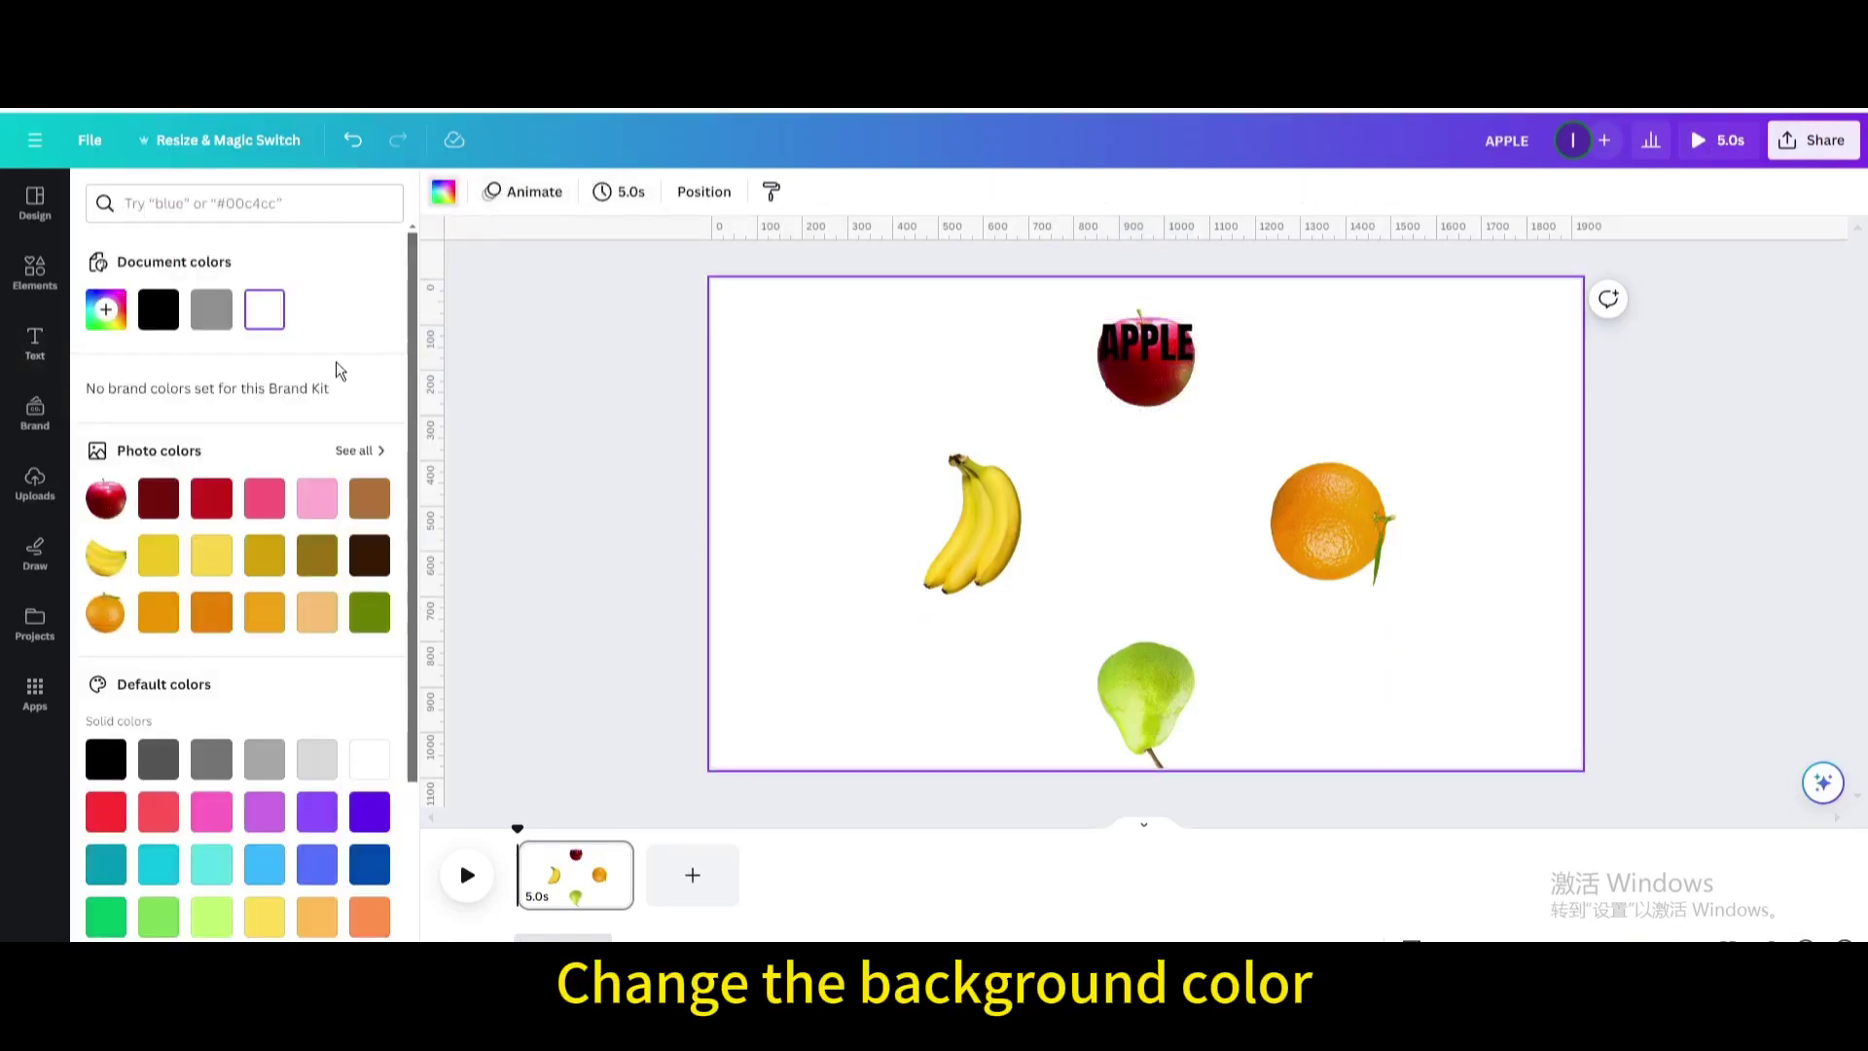
left_click(222, 305)
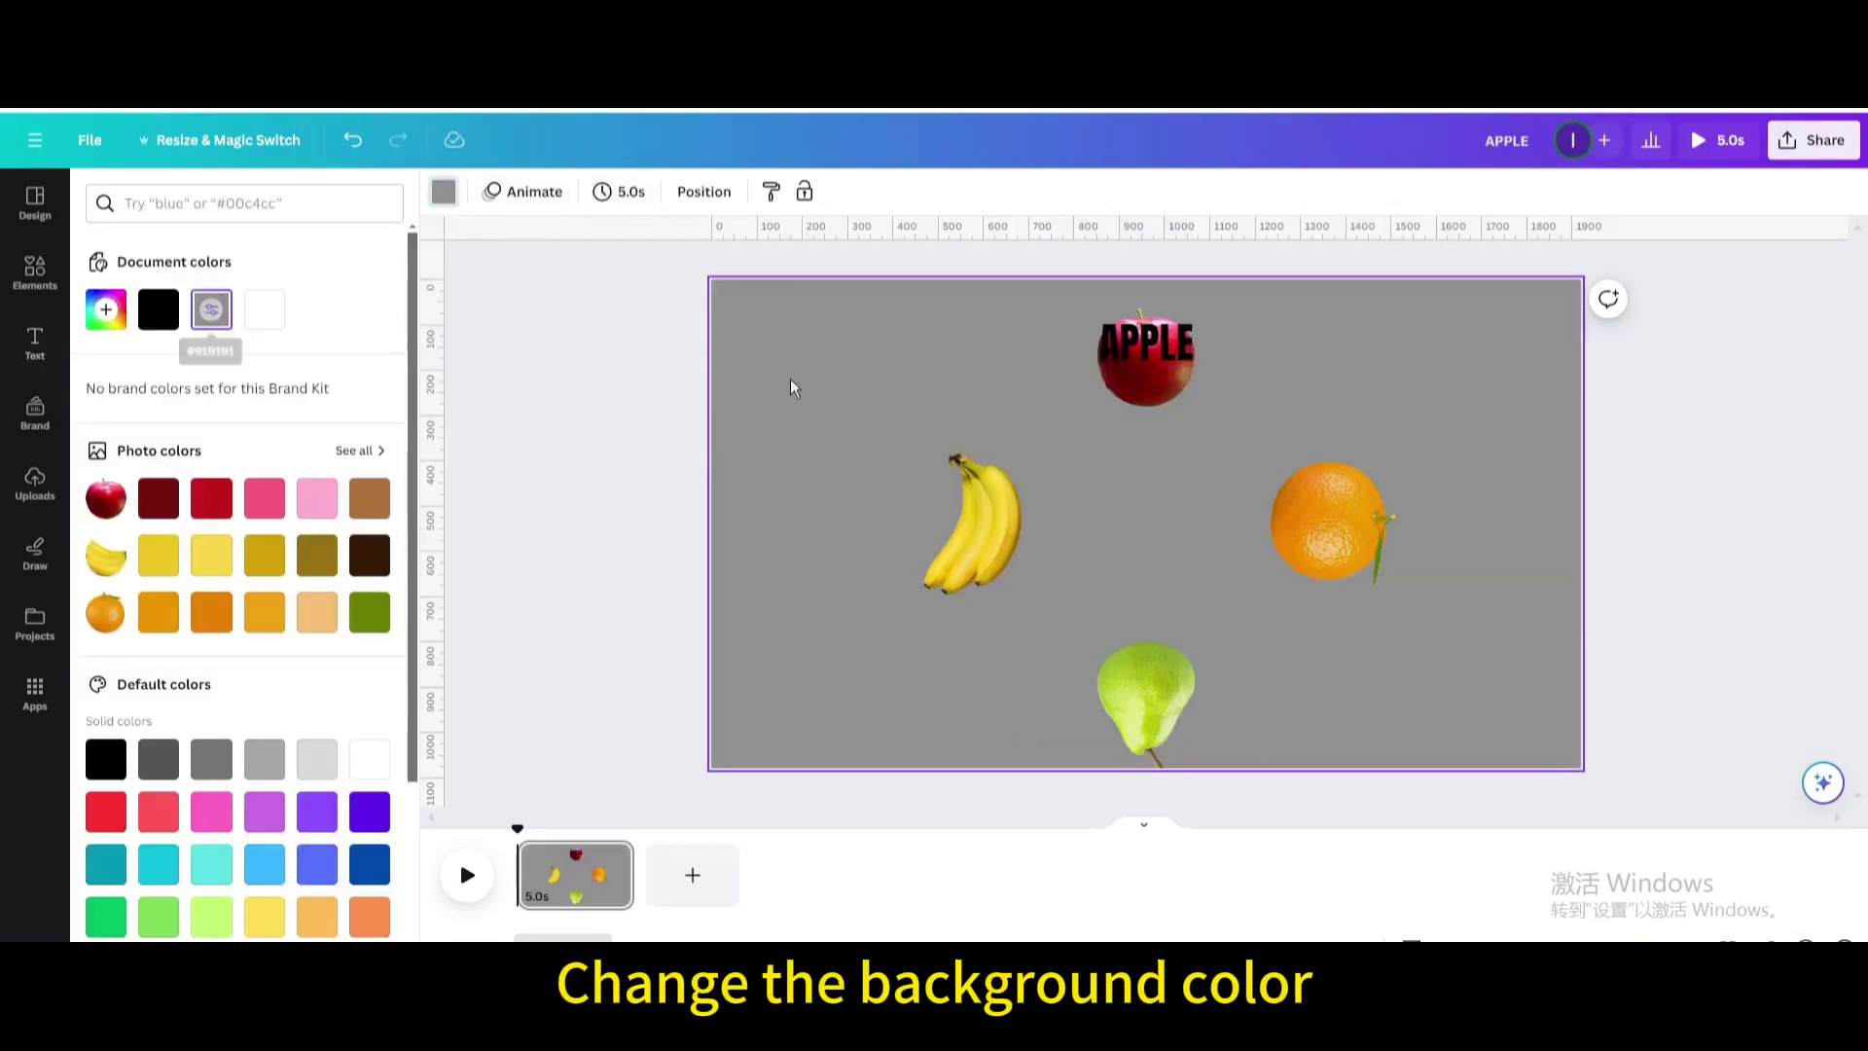
left_click(1101, 346)
left_click(724, 192)
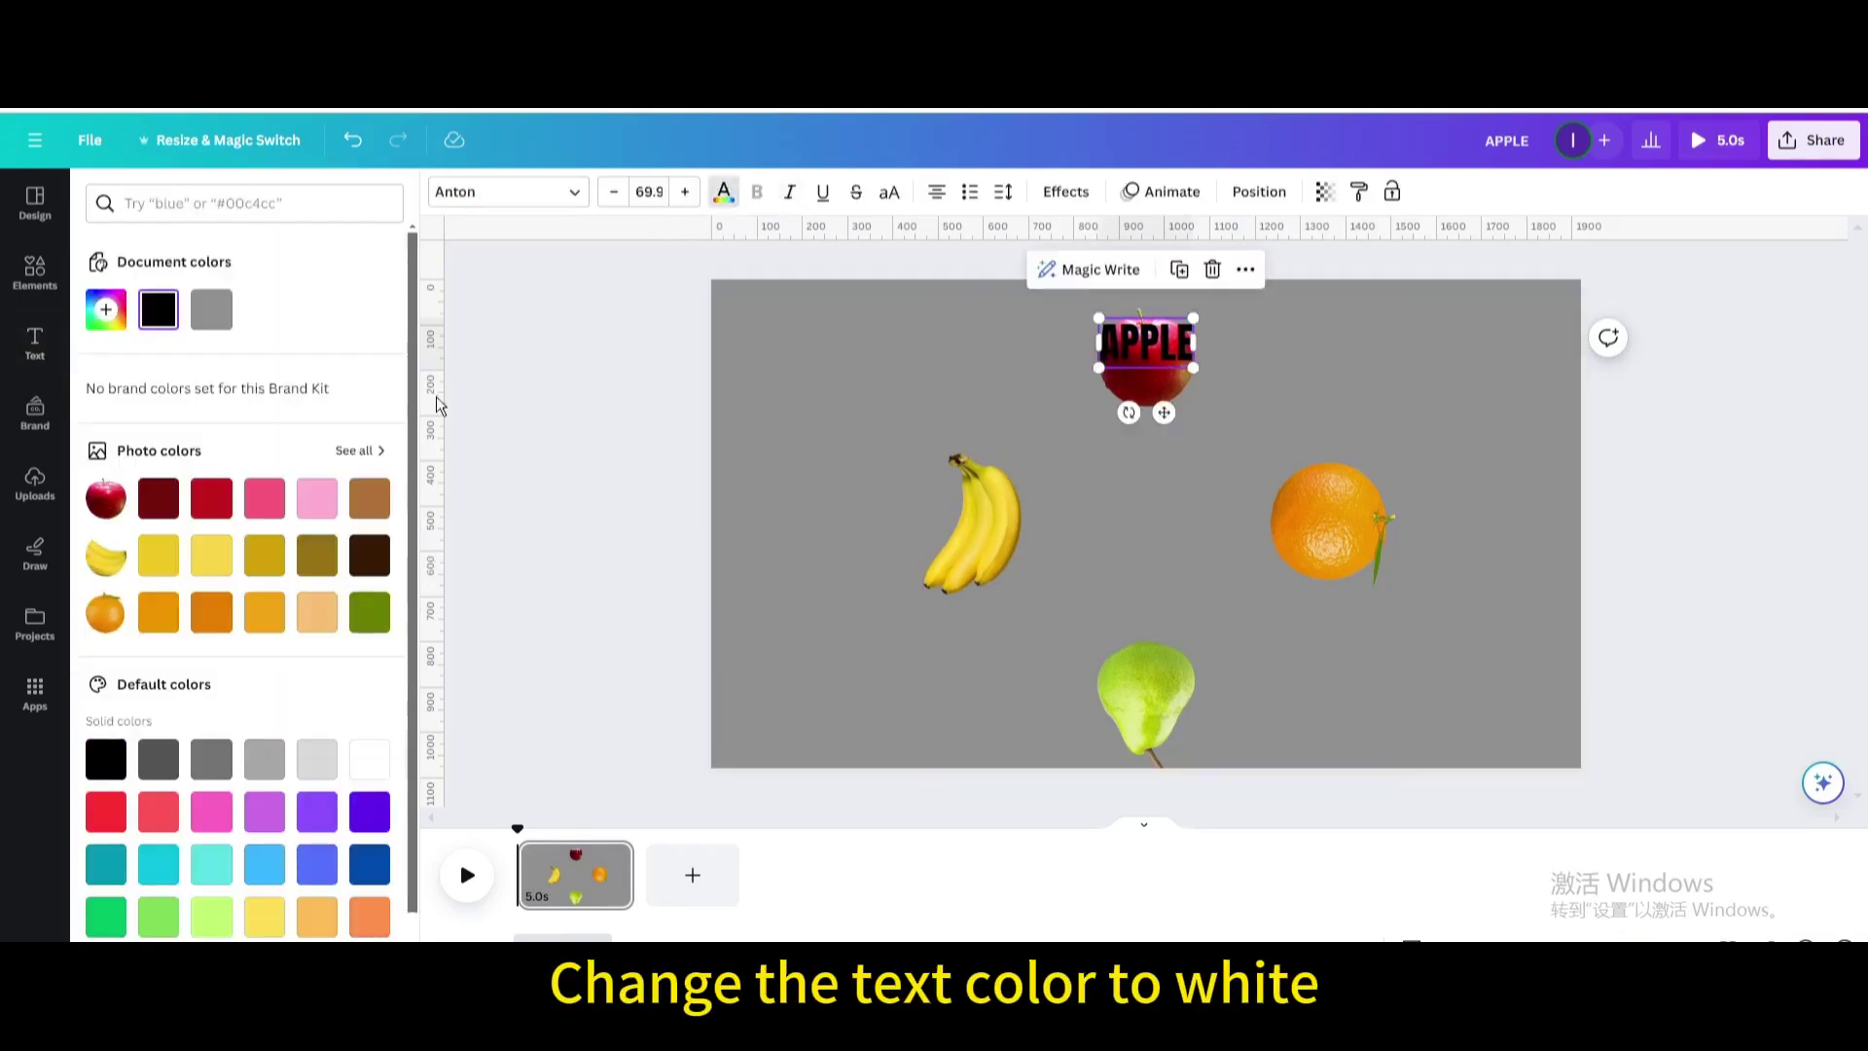
left_click(369, 758)
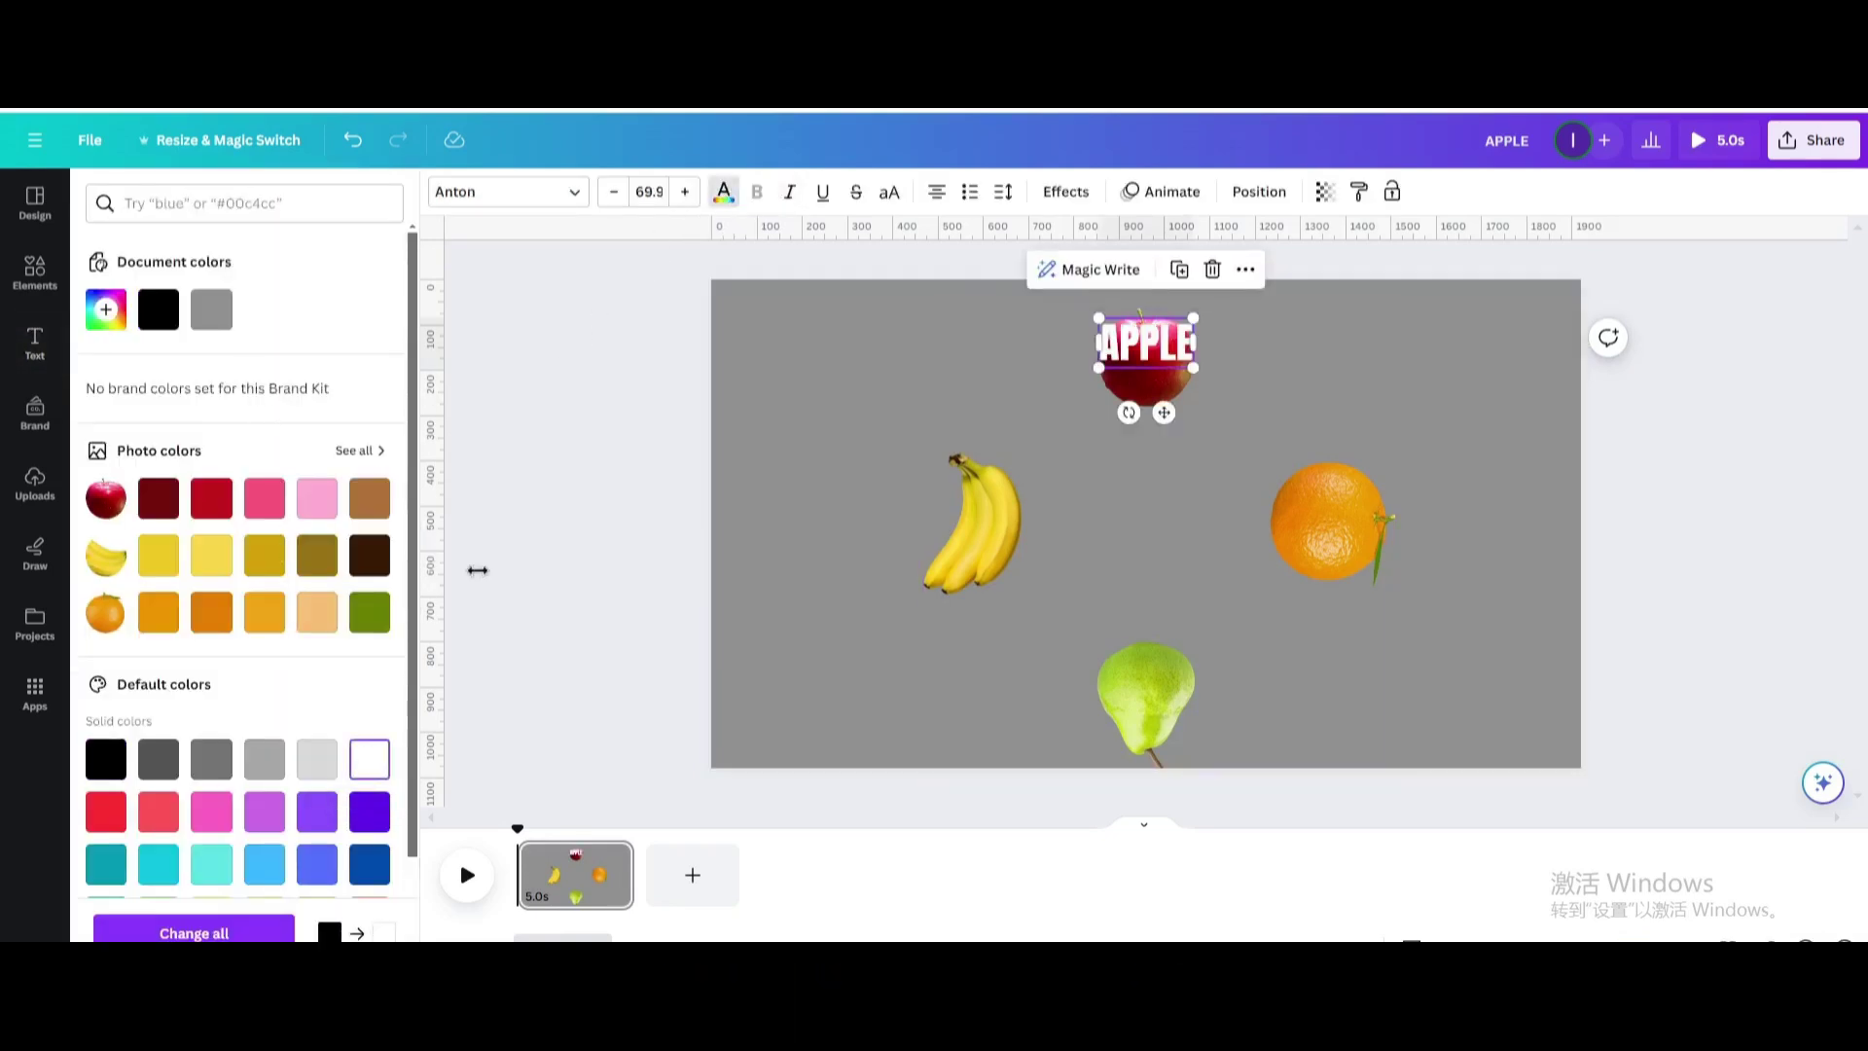
Step: Duplicate APPLE as a vertical label beside the orange, retyped as BANANA in one column
left_click(1179, 269)
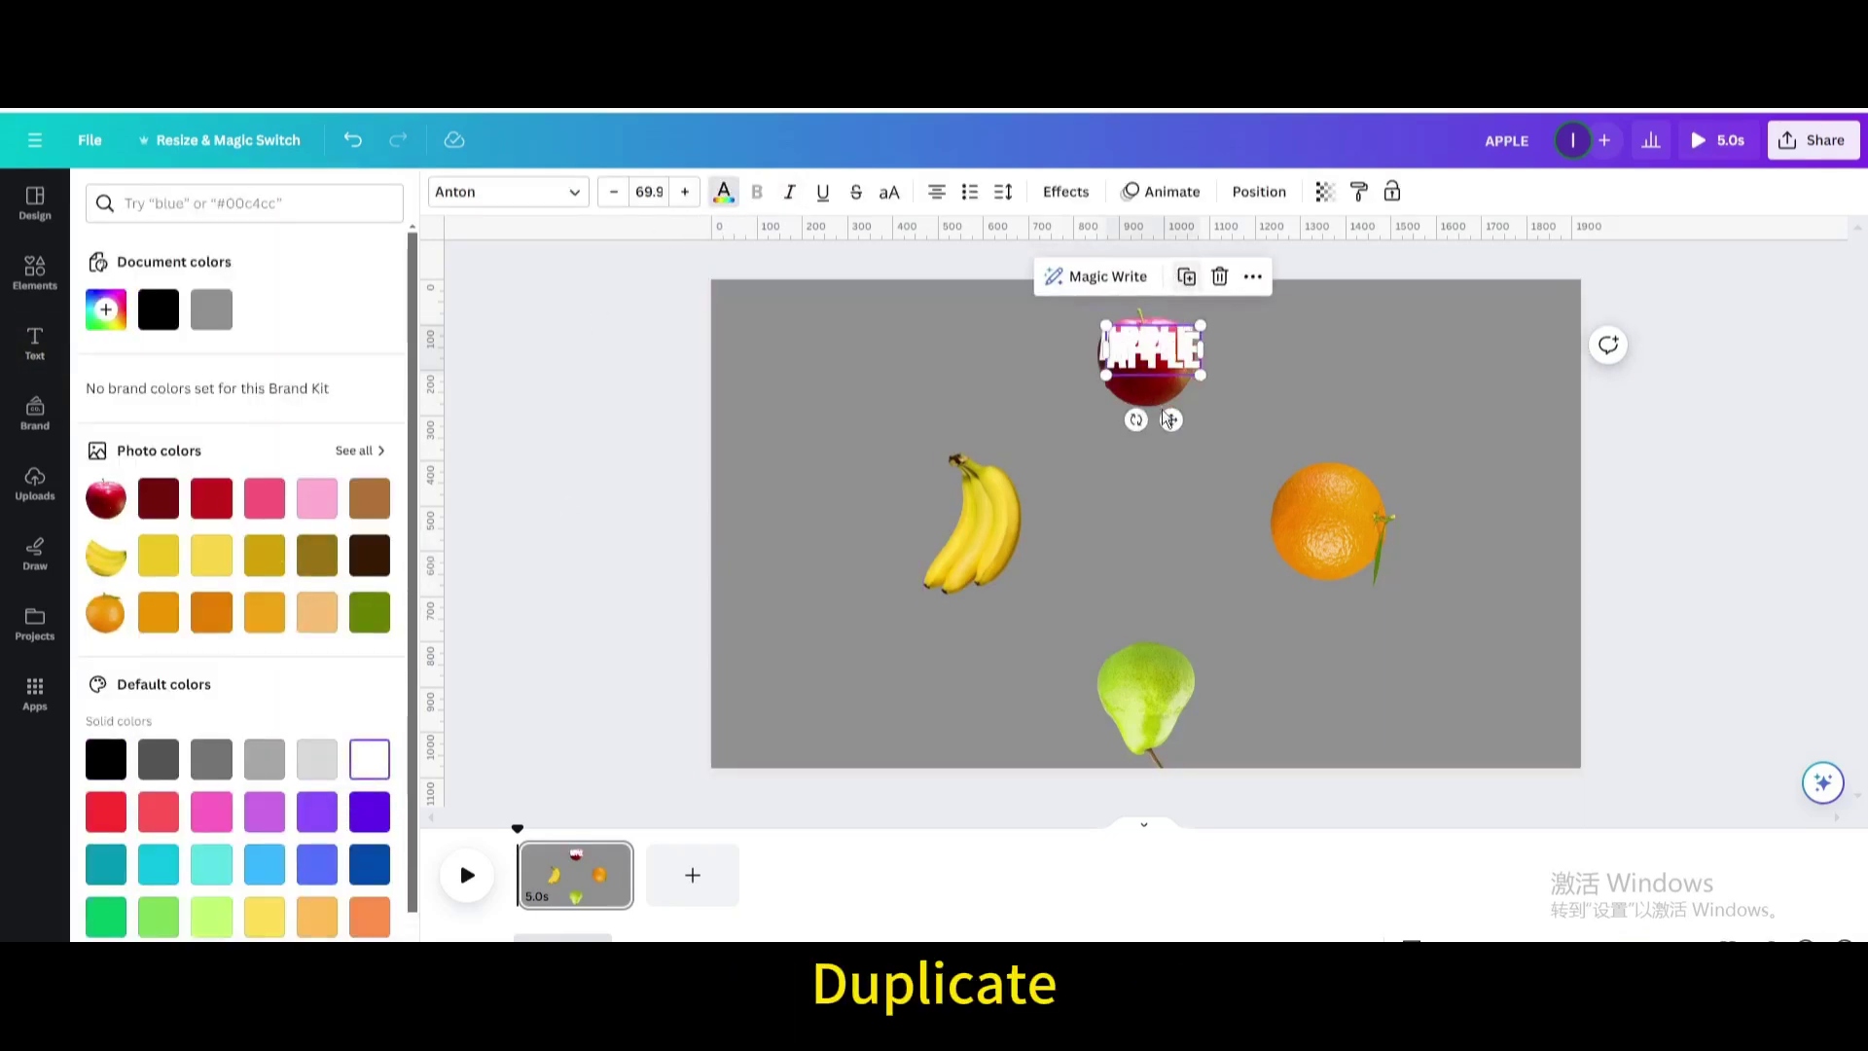
left_click_drag(1129, 412, 1365, 522)
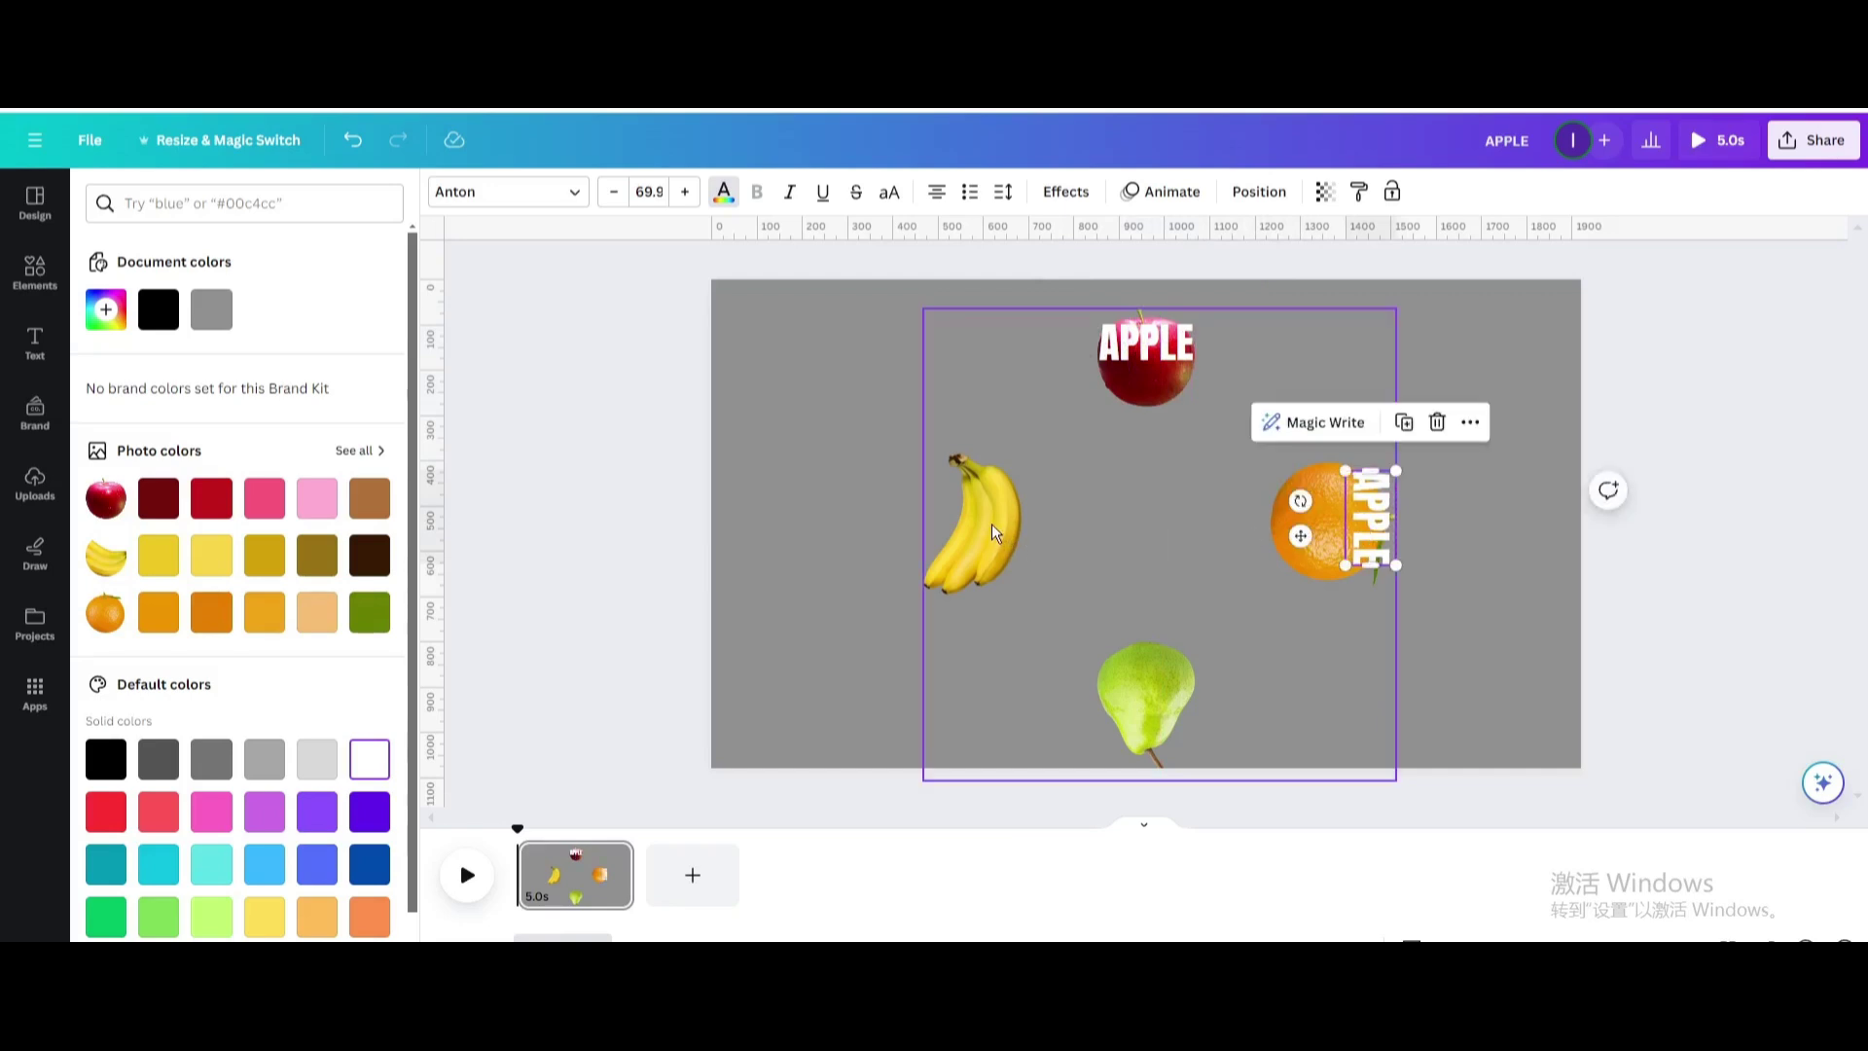
left_click(1365, 523)
double_click(1367, 530)
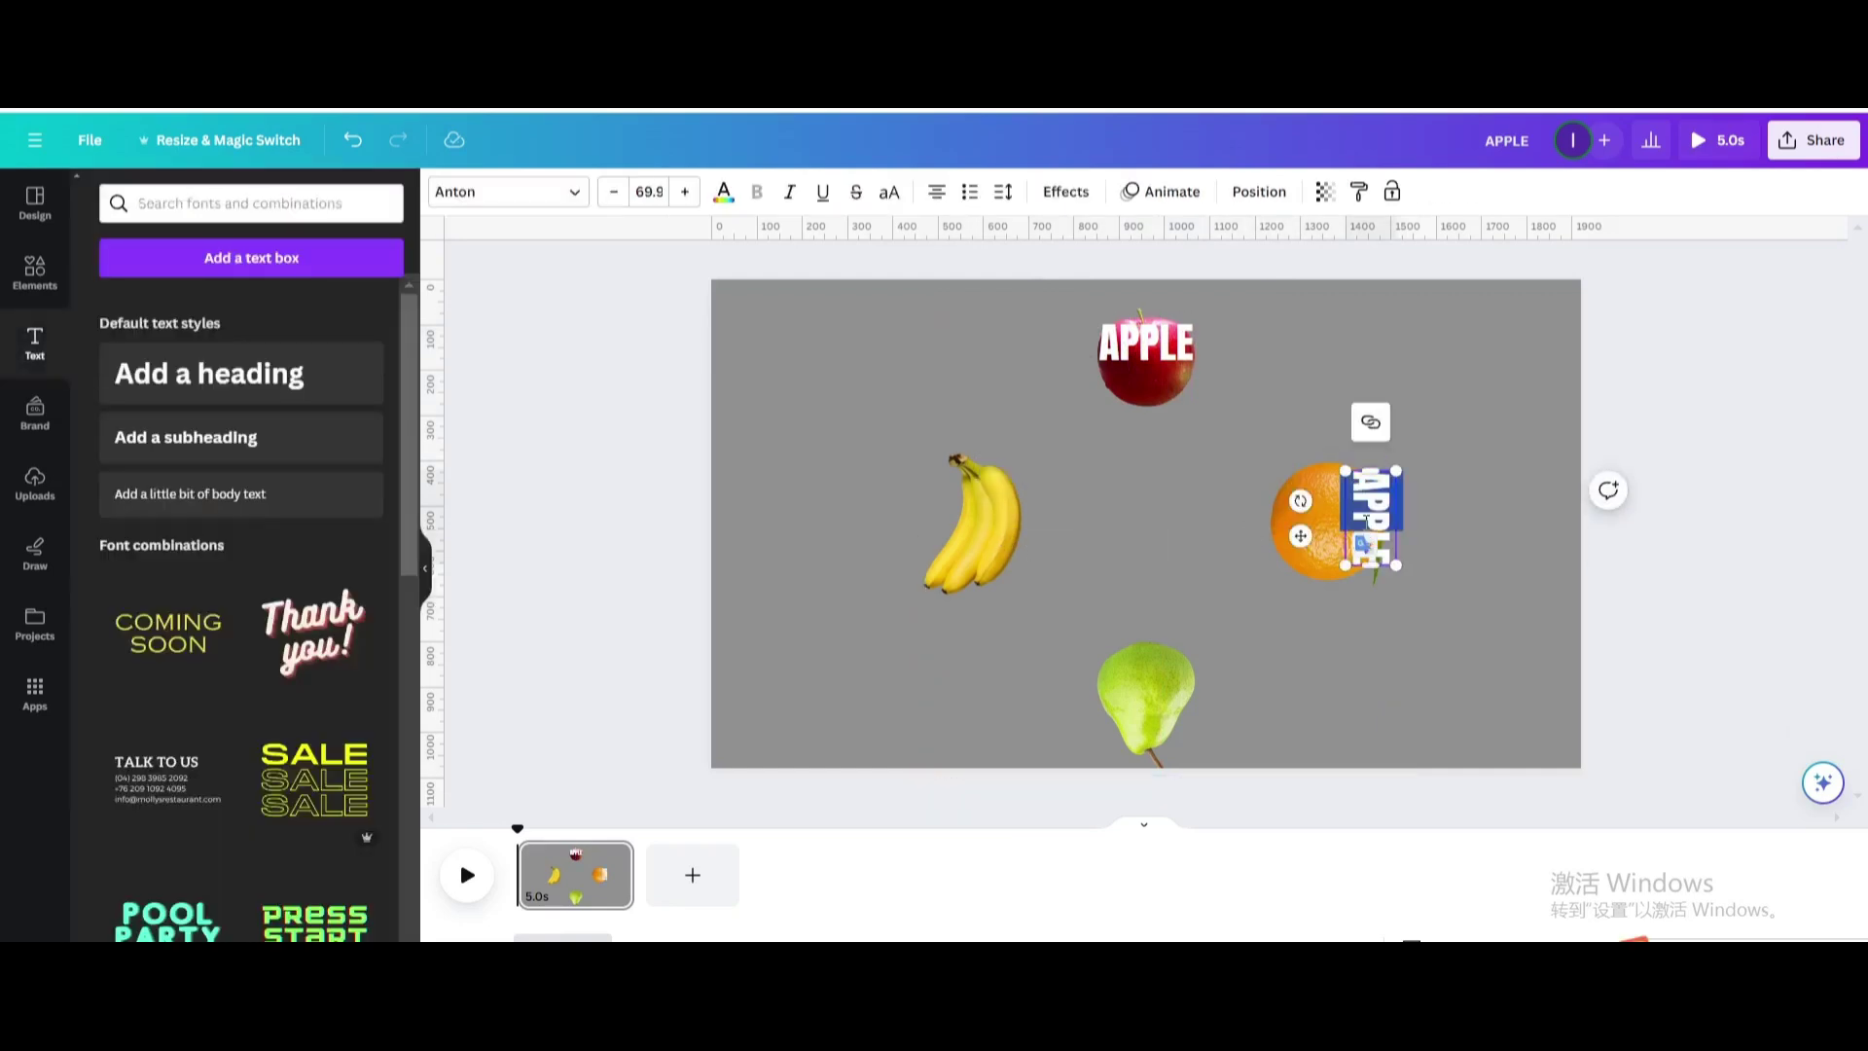
left_click_drag(1379, 562, 1360, 483)
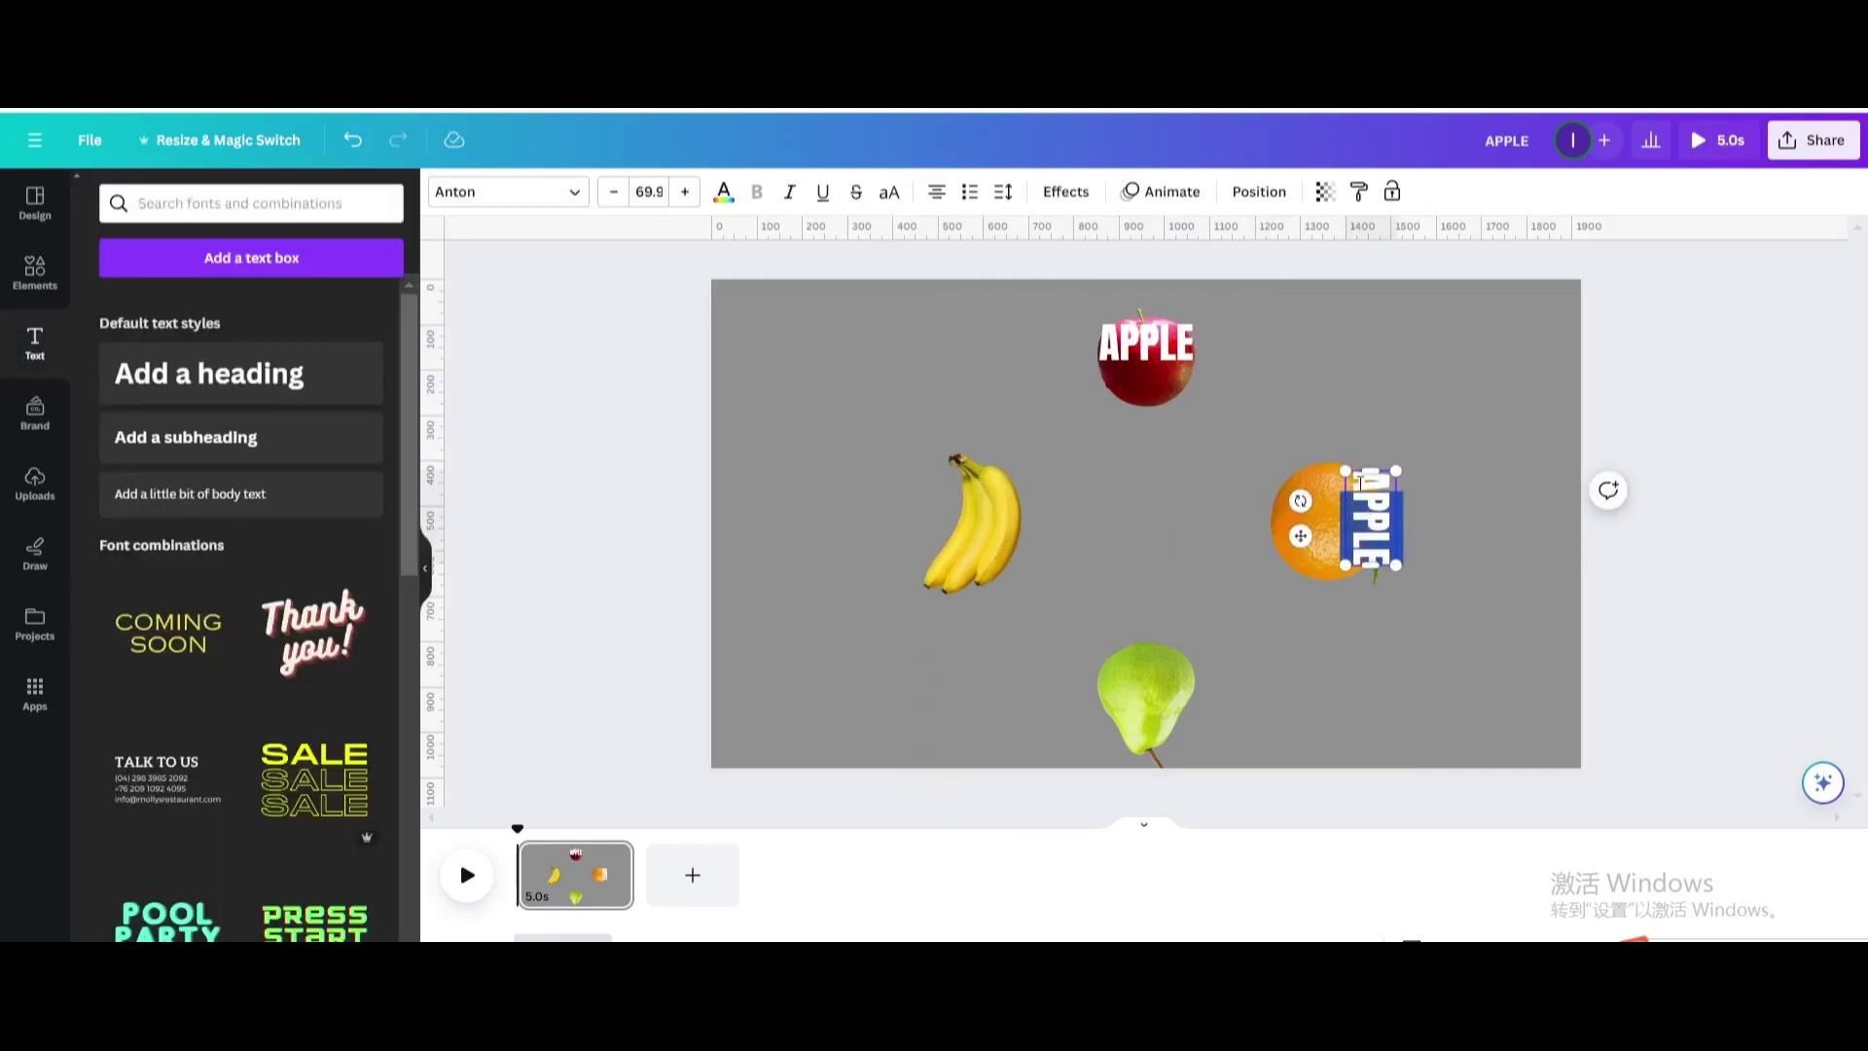
type("bana")
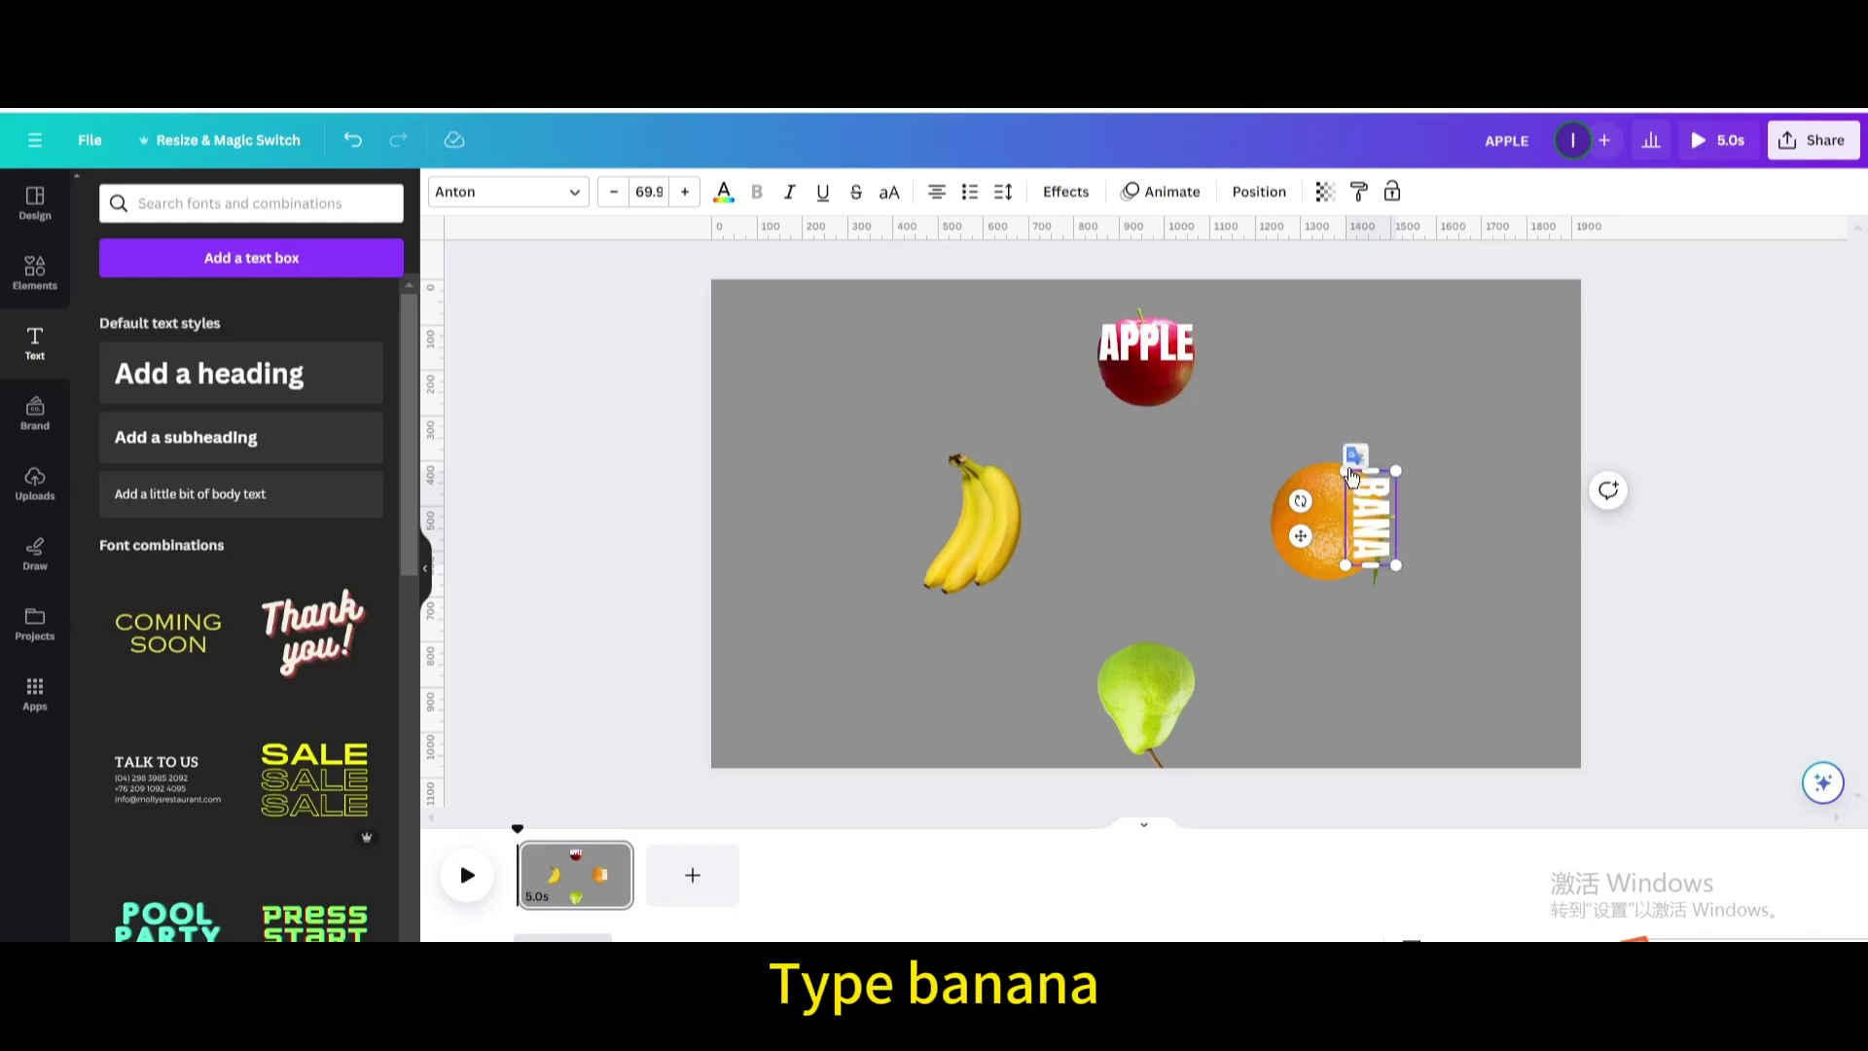
type("na")
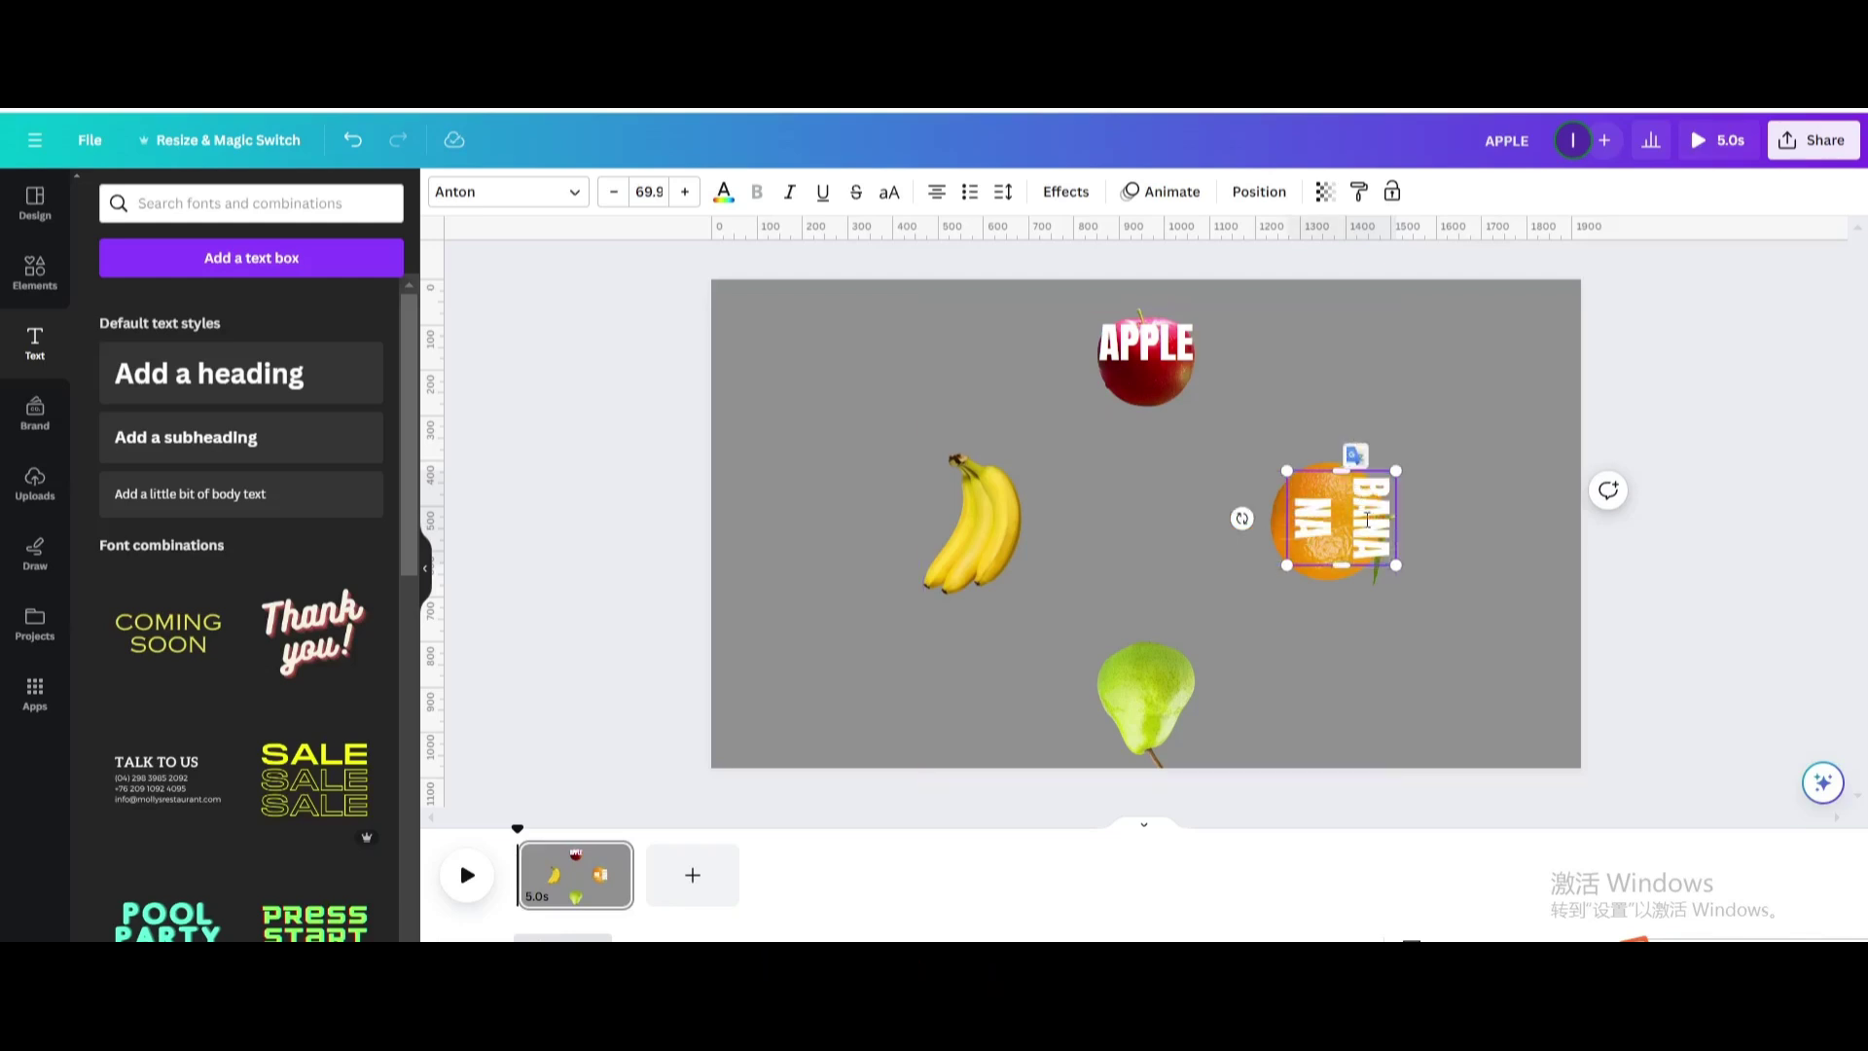
left_click_drag(1340, 565, 1347, 625)
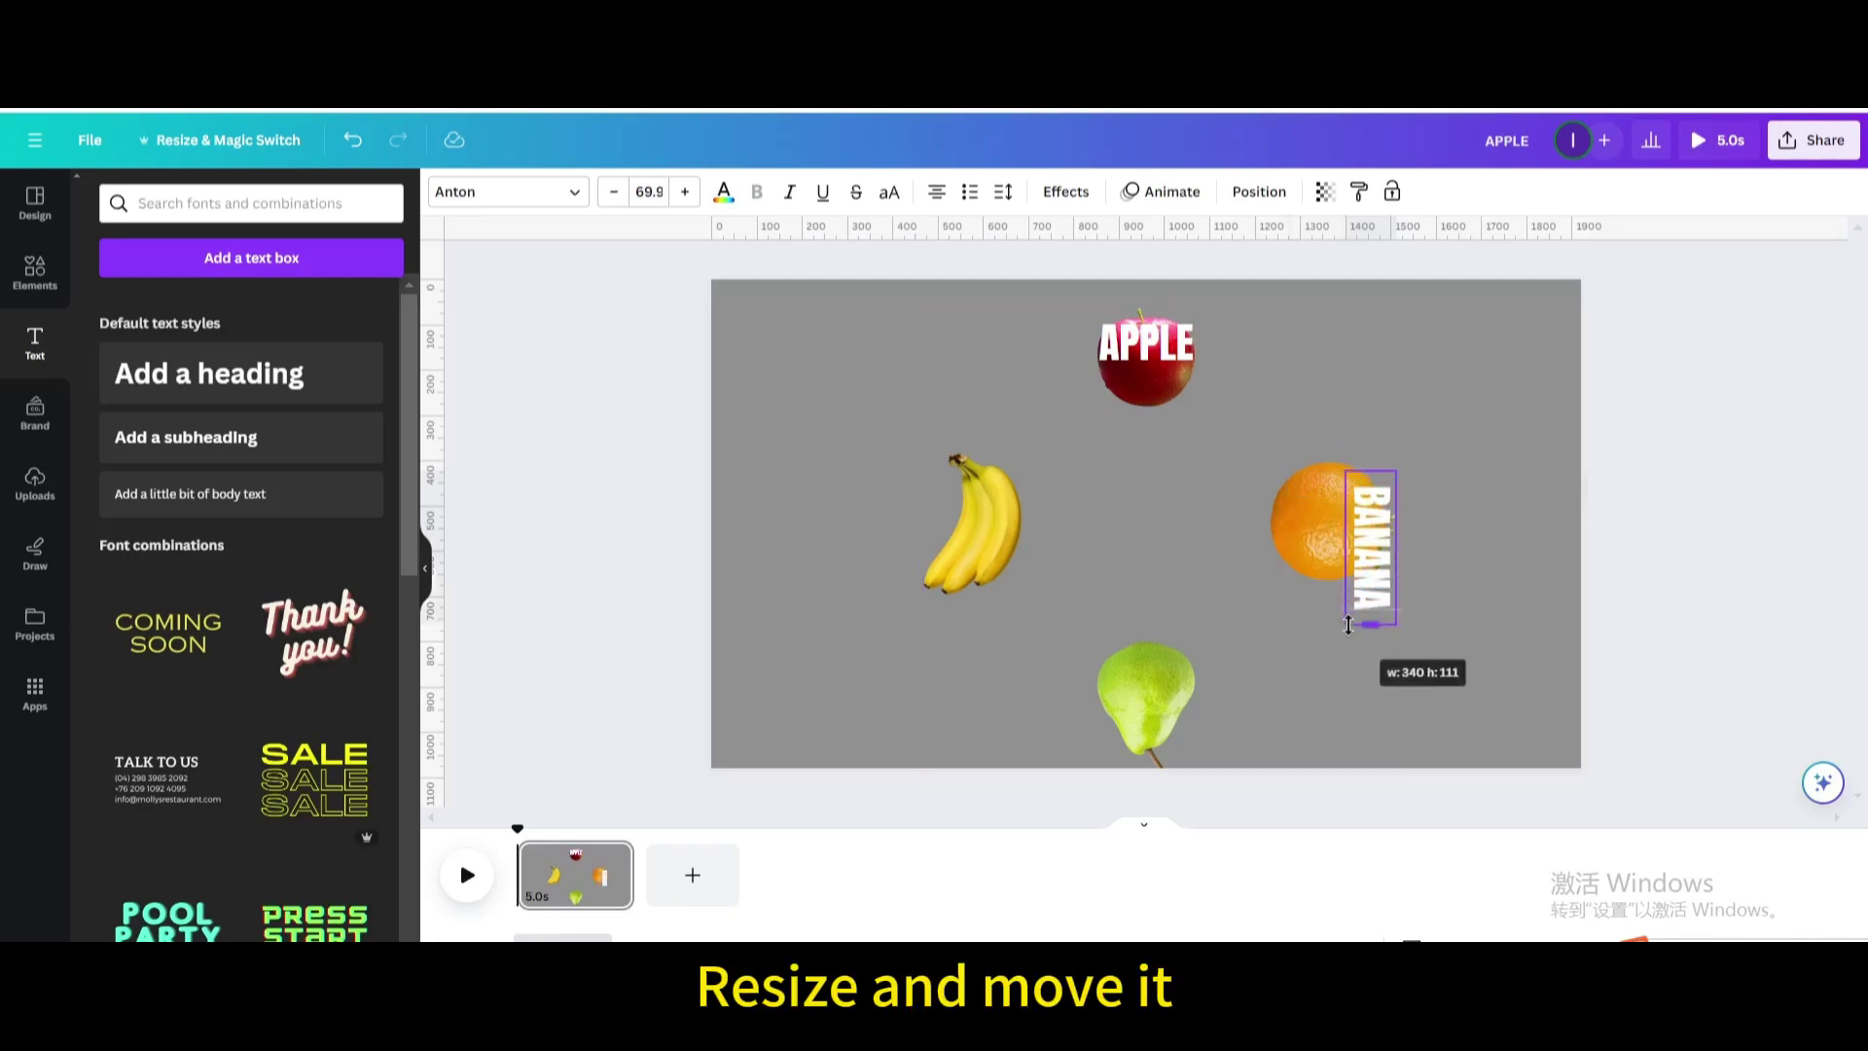
Step: Nudge the BANANA label up and place a reversed copy beside the banana
left_click(1464, 531)
left_click_drag(1370, 540, 1370, 515)
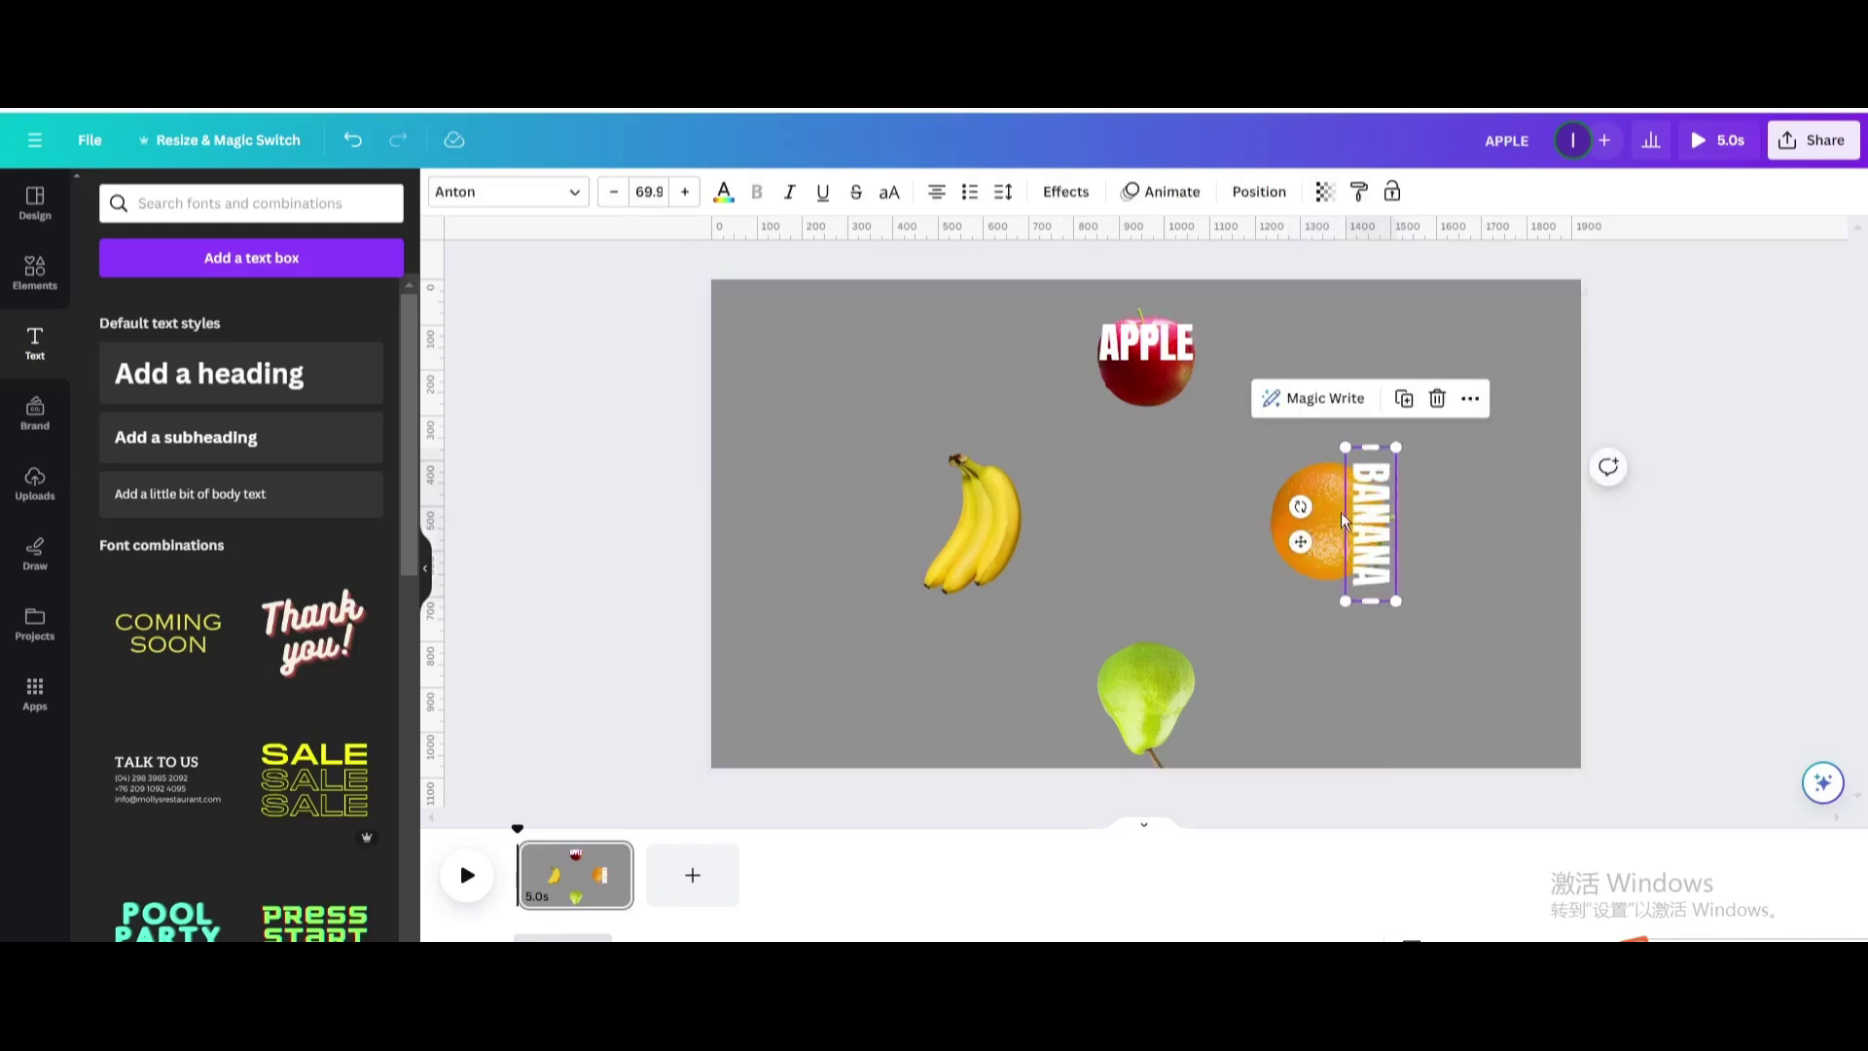
left_click(1404, 398)
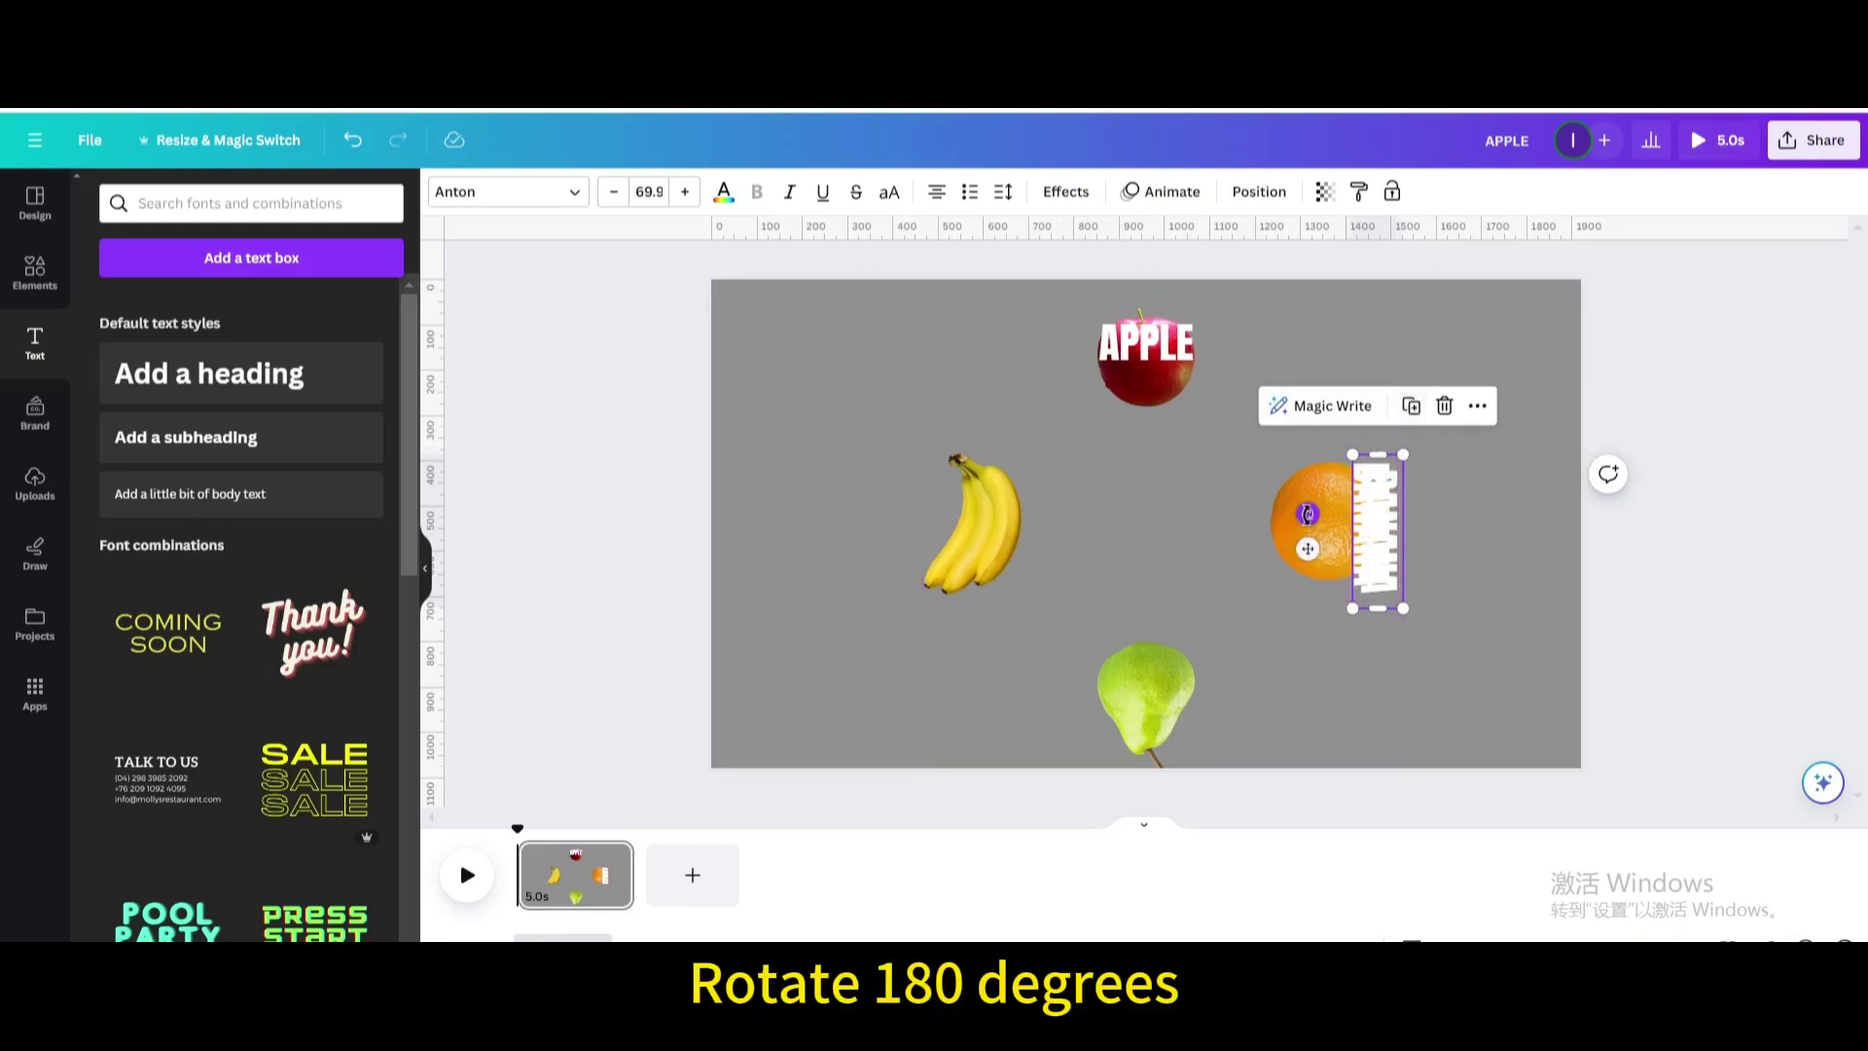
left_click_drag(1307, 513, 905, 541)
Step: Retype the left BANANA label as ORANGE
left_click(907, 548)
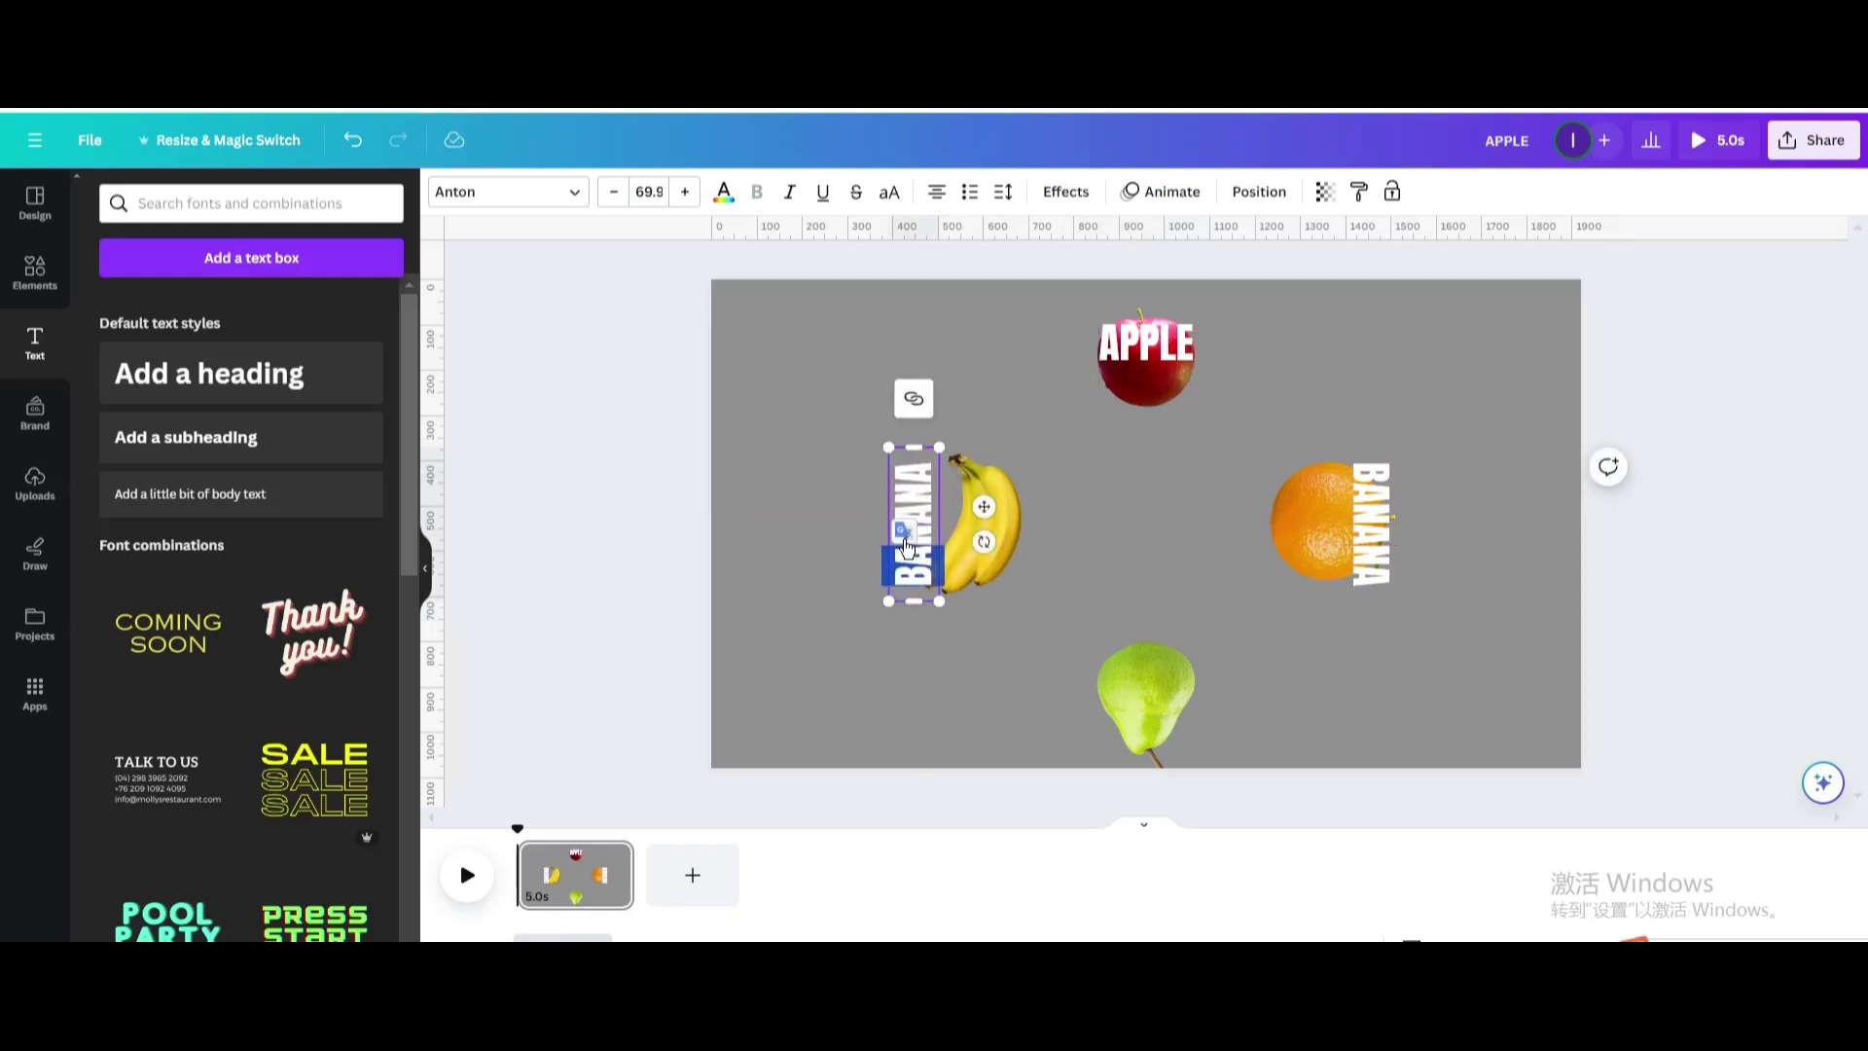
left_click(924, 577)
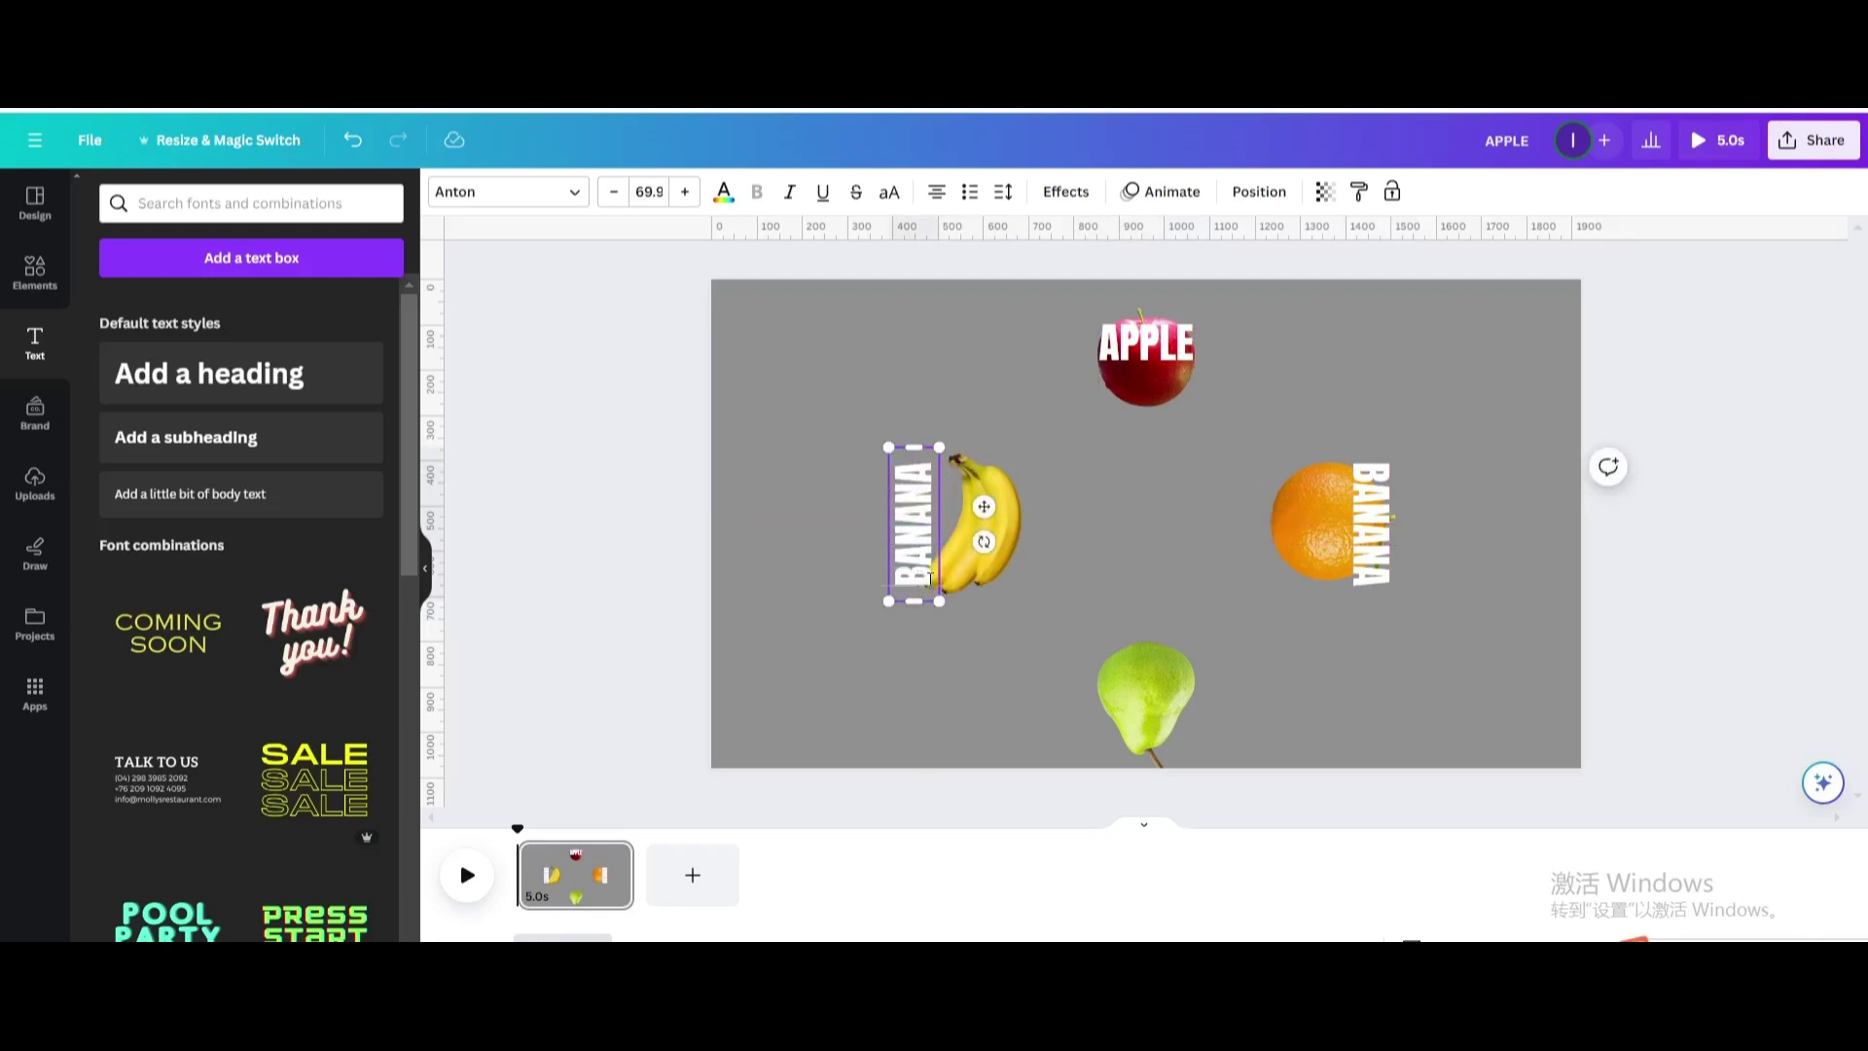
left_click_drag(929, 572, 919, 457)
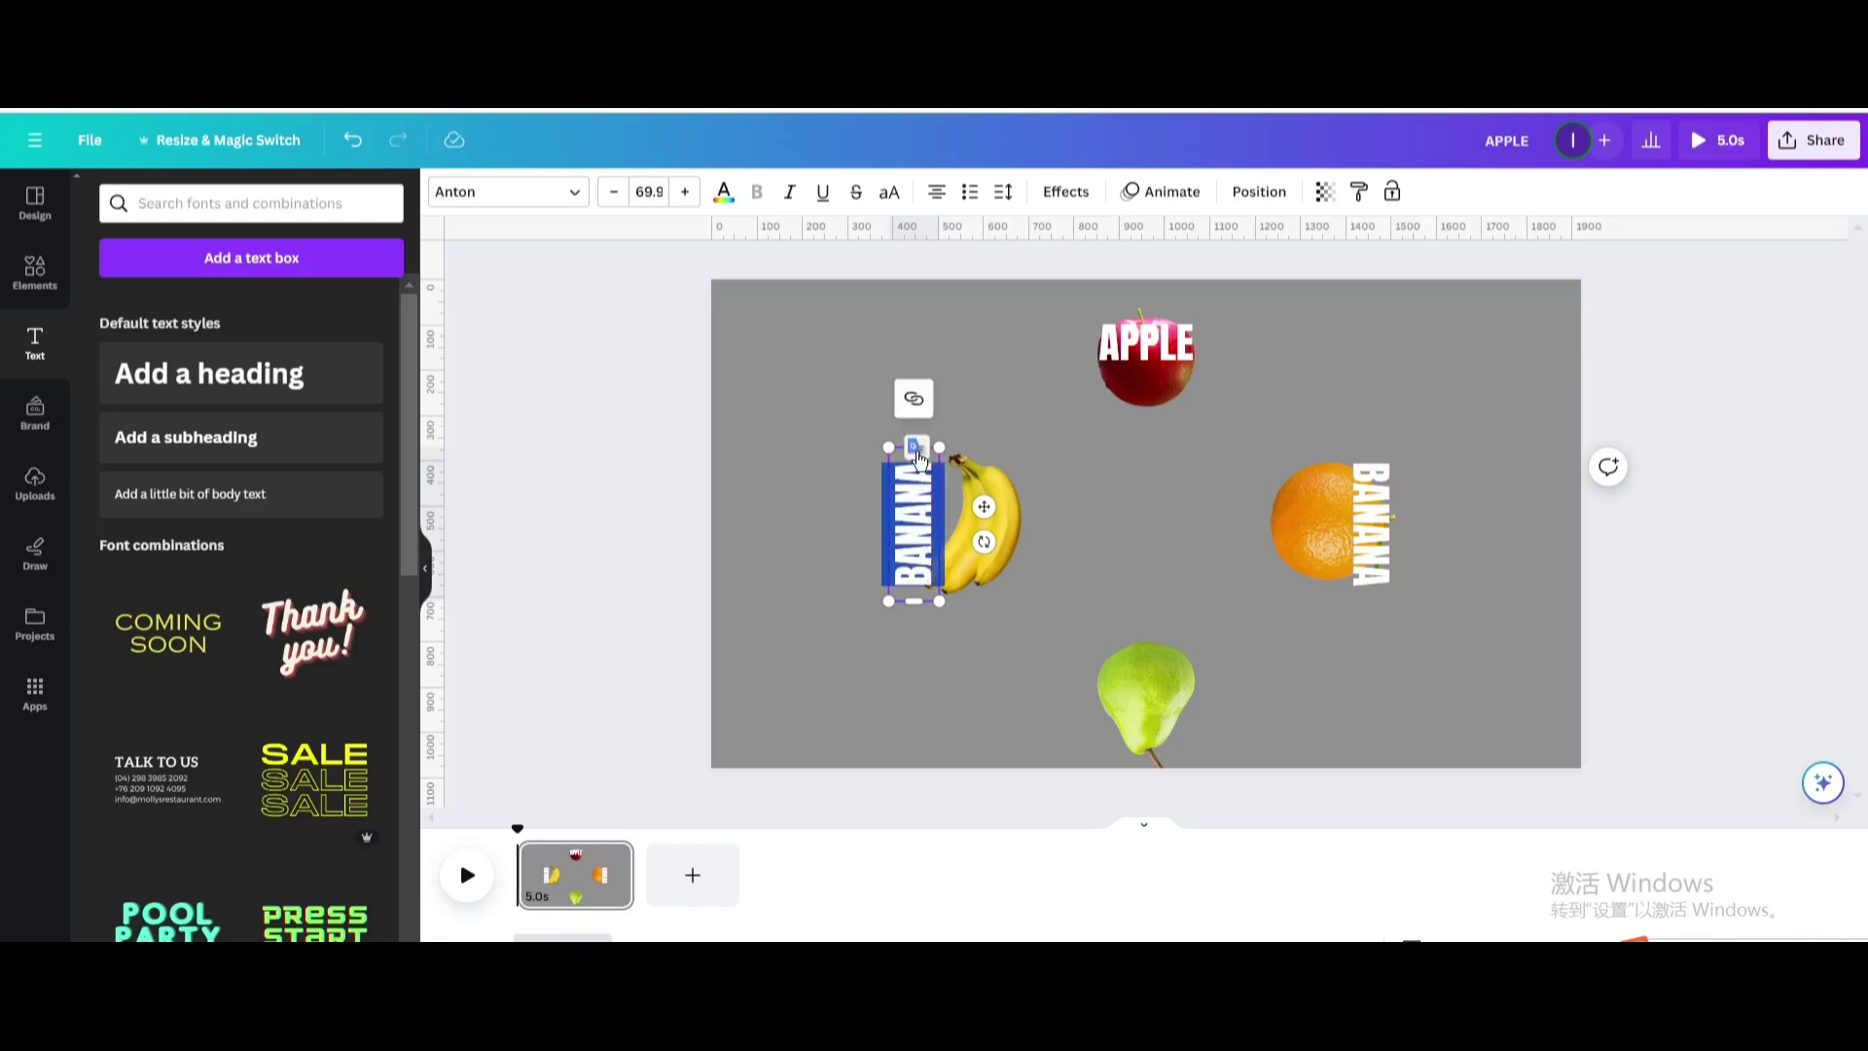
type("ORANGE")
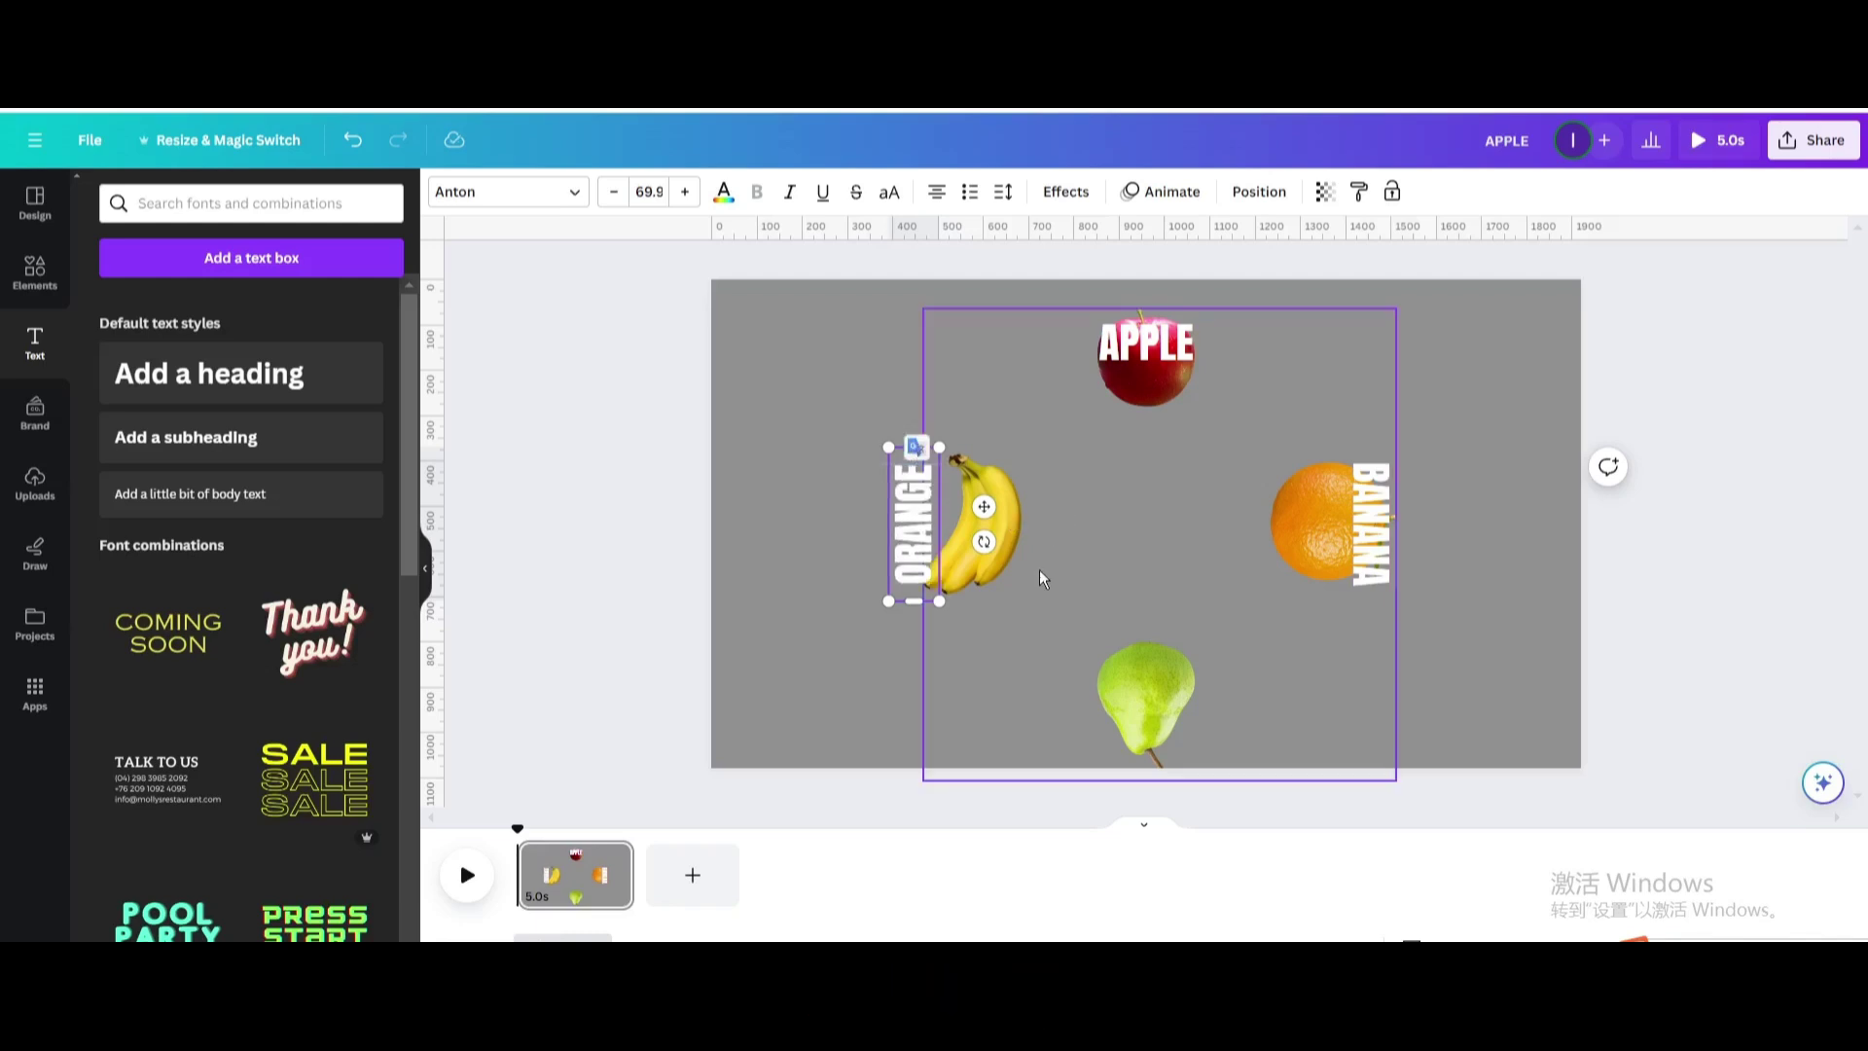
Step: Duplicate APPLE, rotate the copy upside down onto the pear and retype it PEAR
left_click(1146, 343)
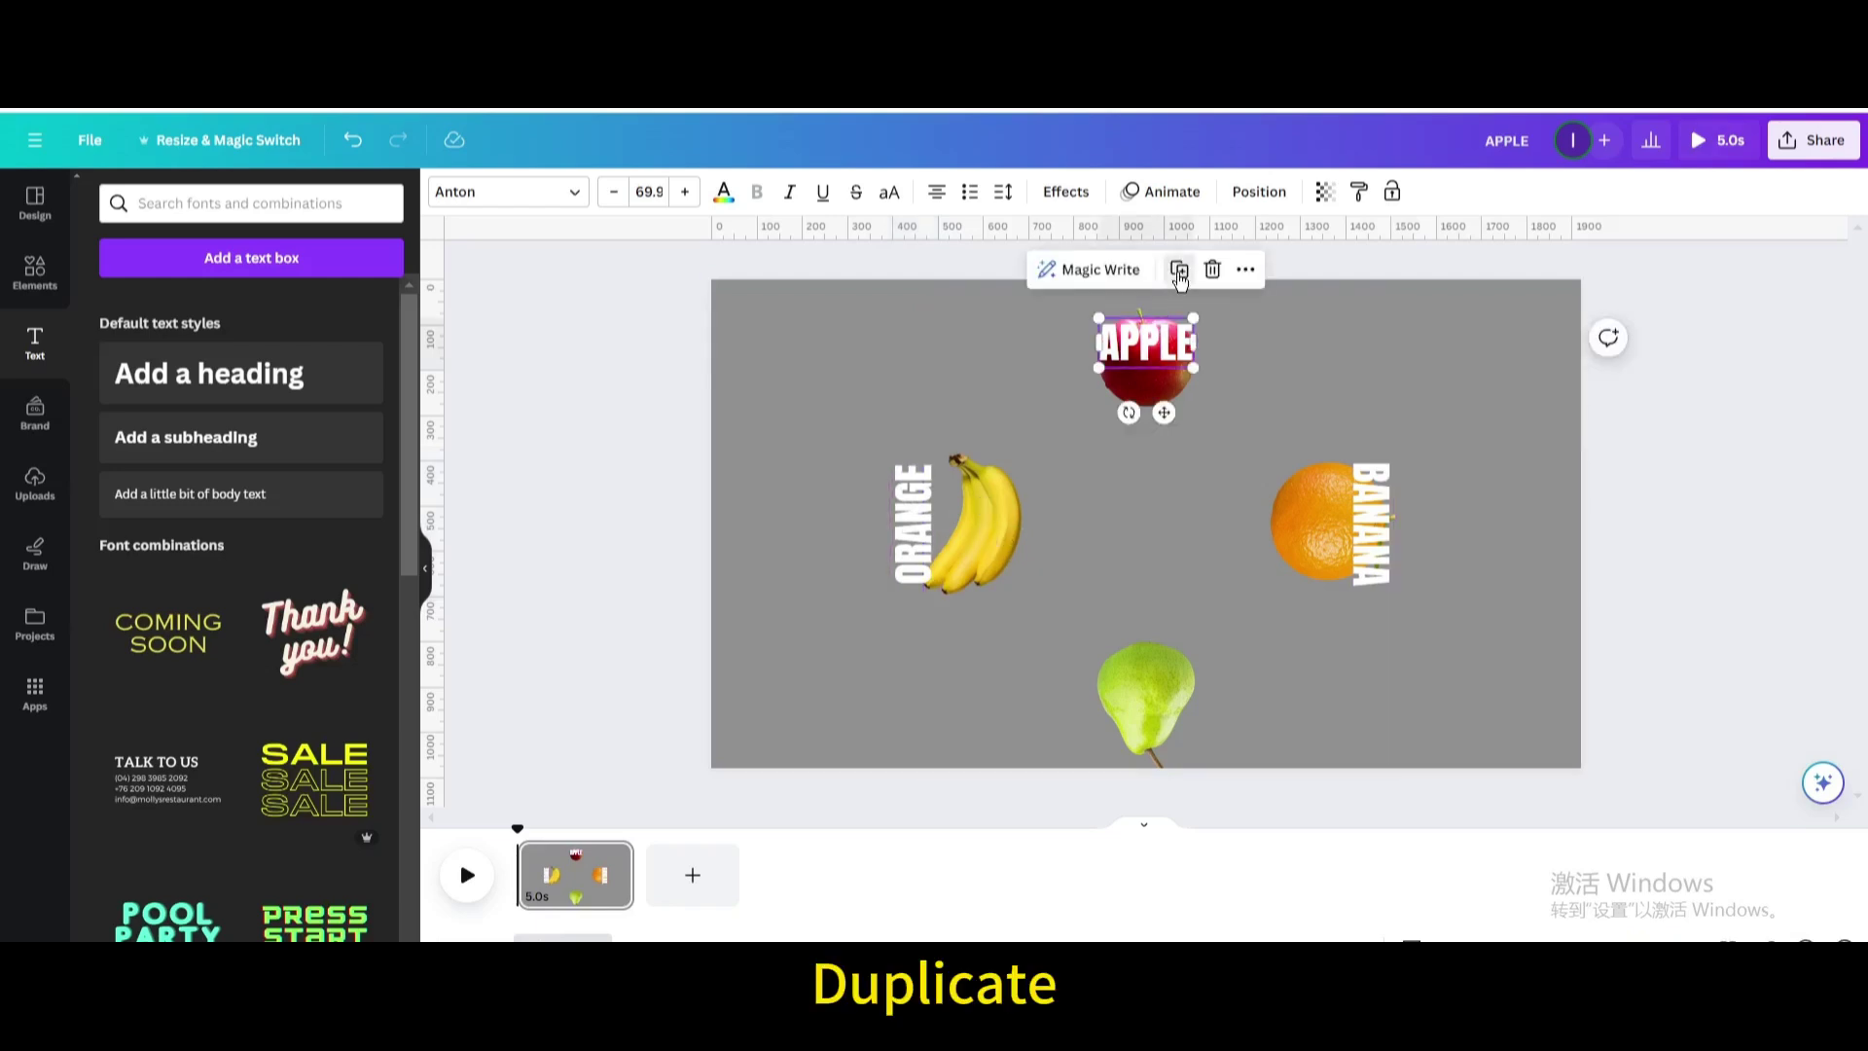
key("ctrl+d")
left_click_drag(1136, 419, 1142, 730)
double_click(1166, 733)
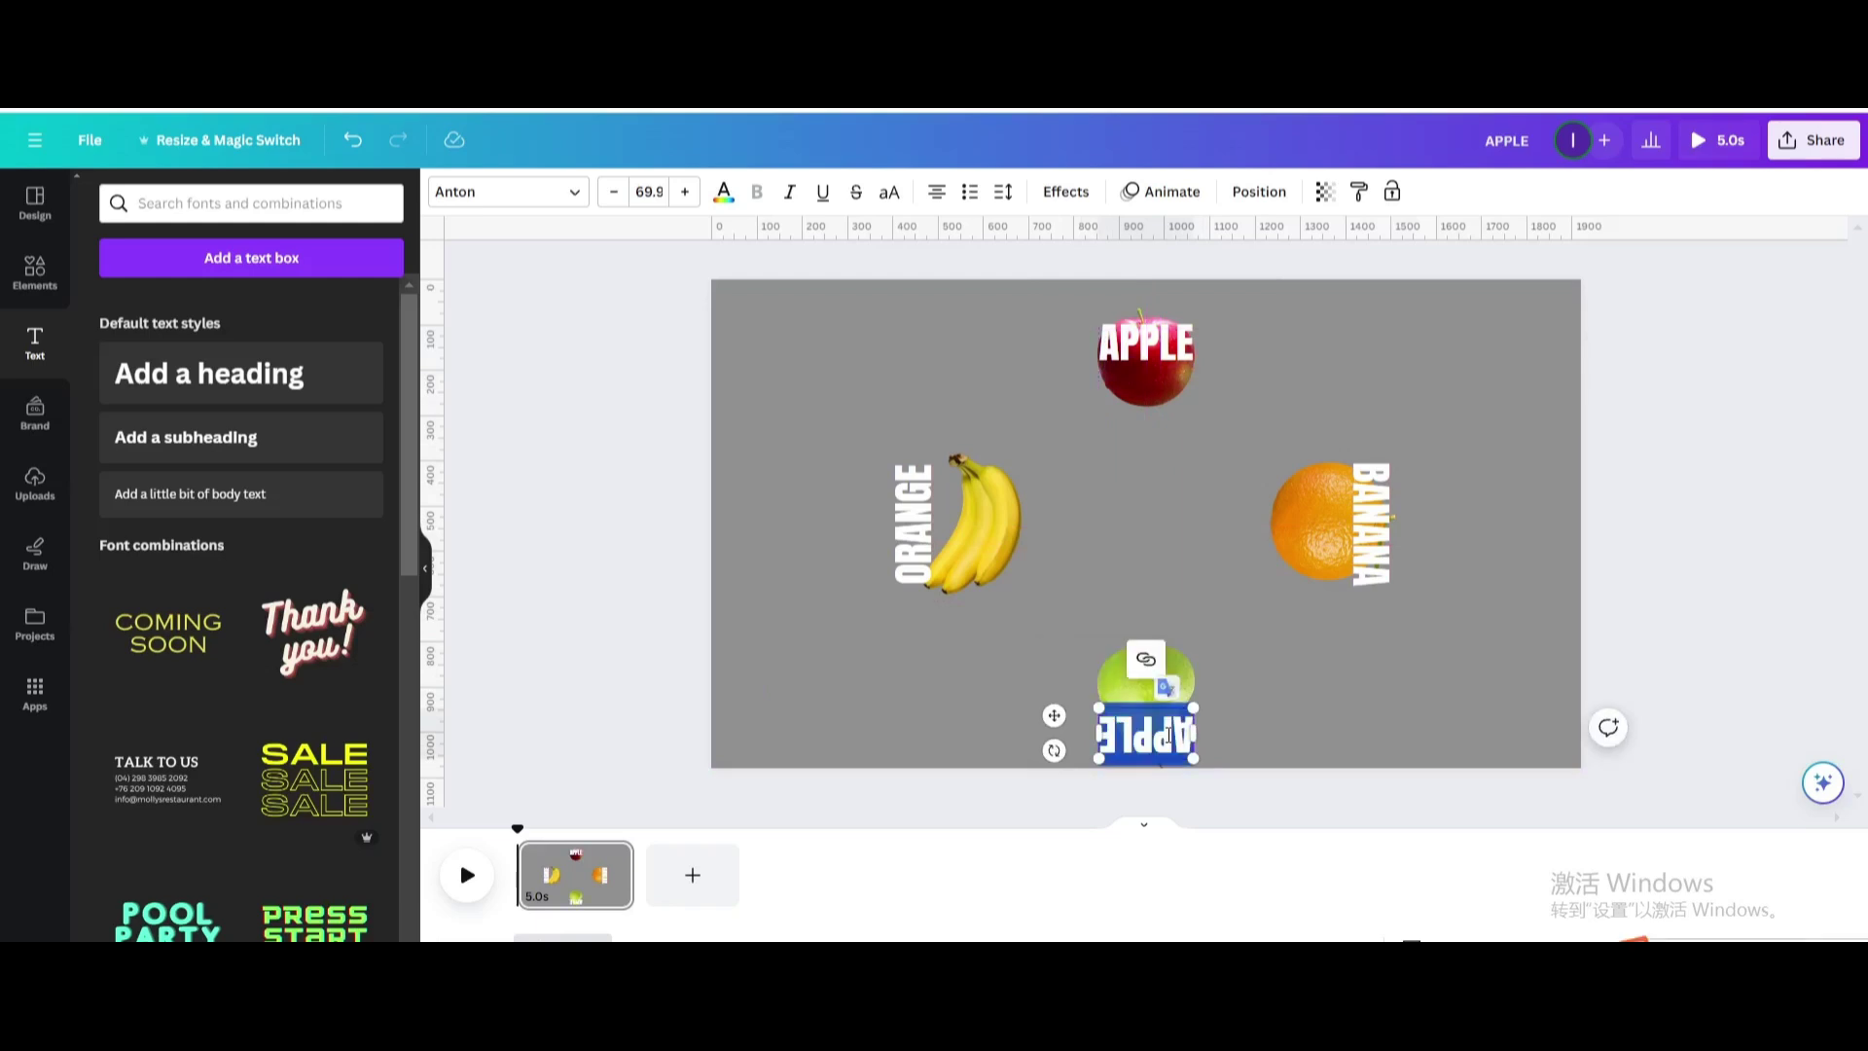
type("PEAR")
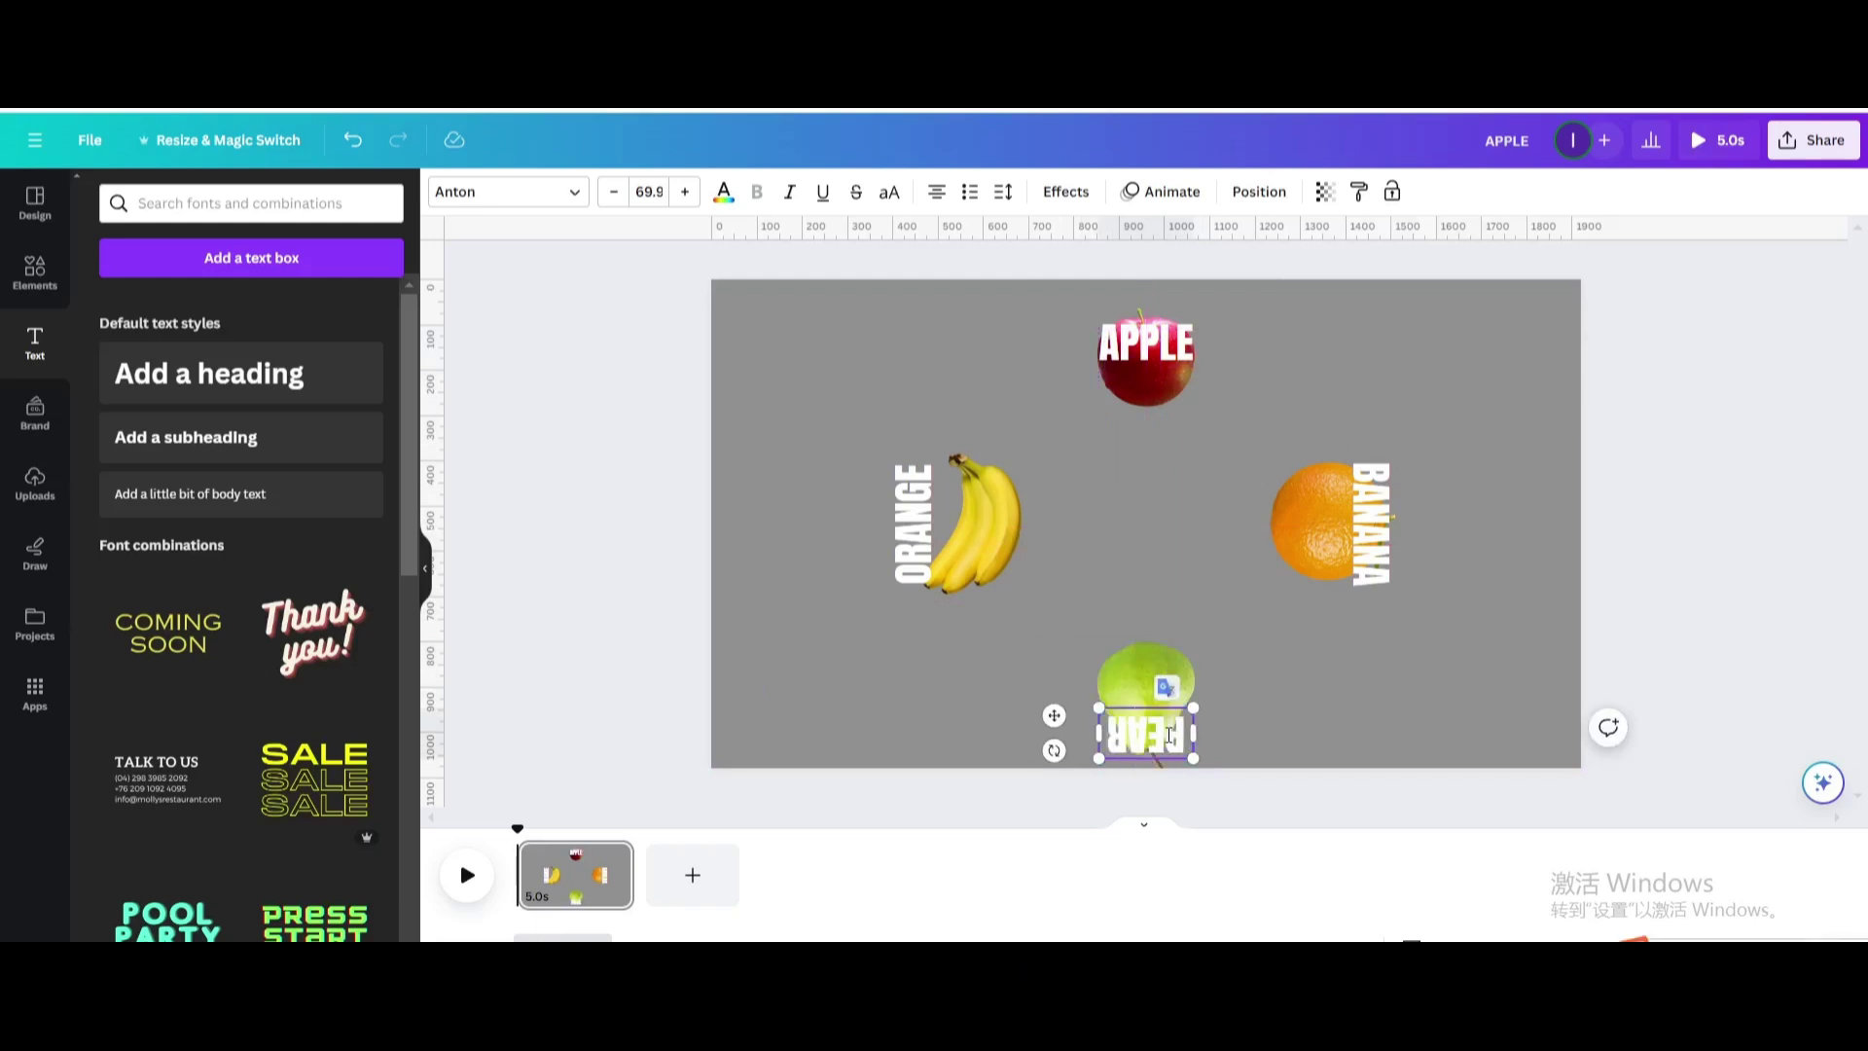
left_click(1492, 680)
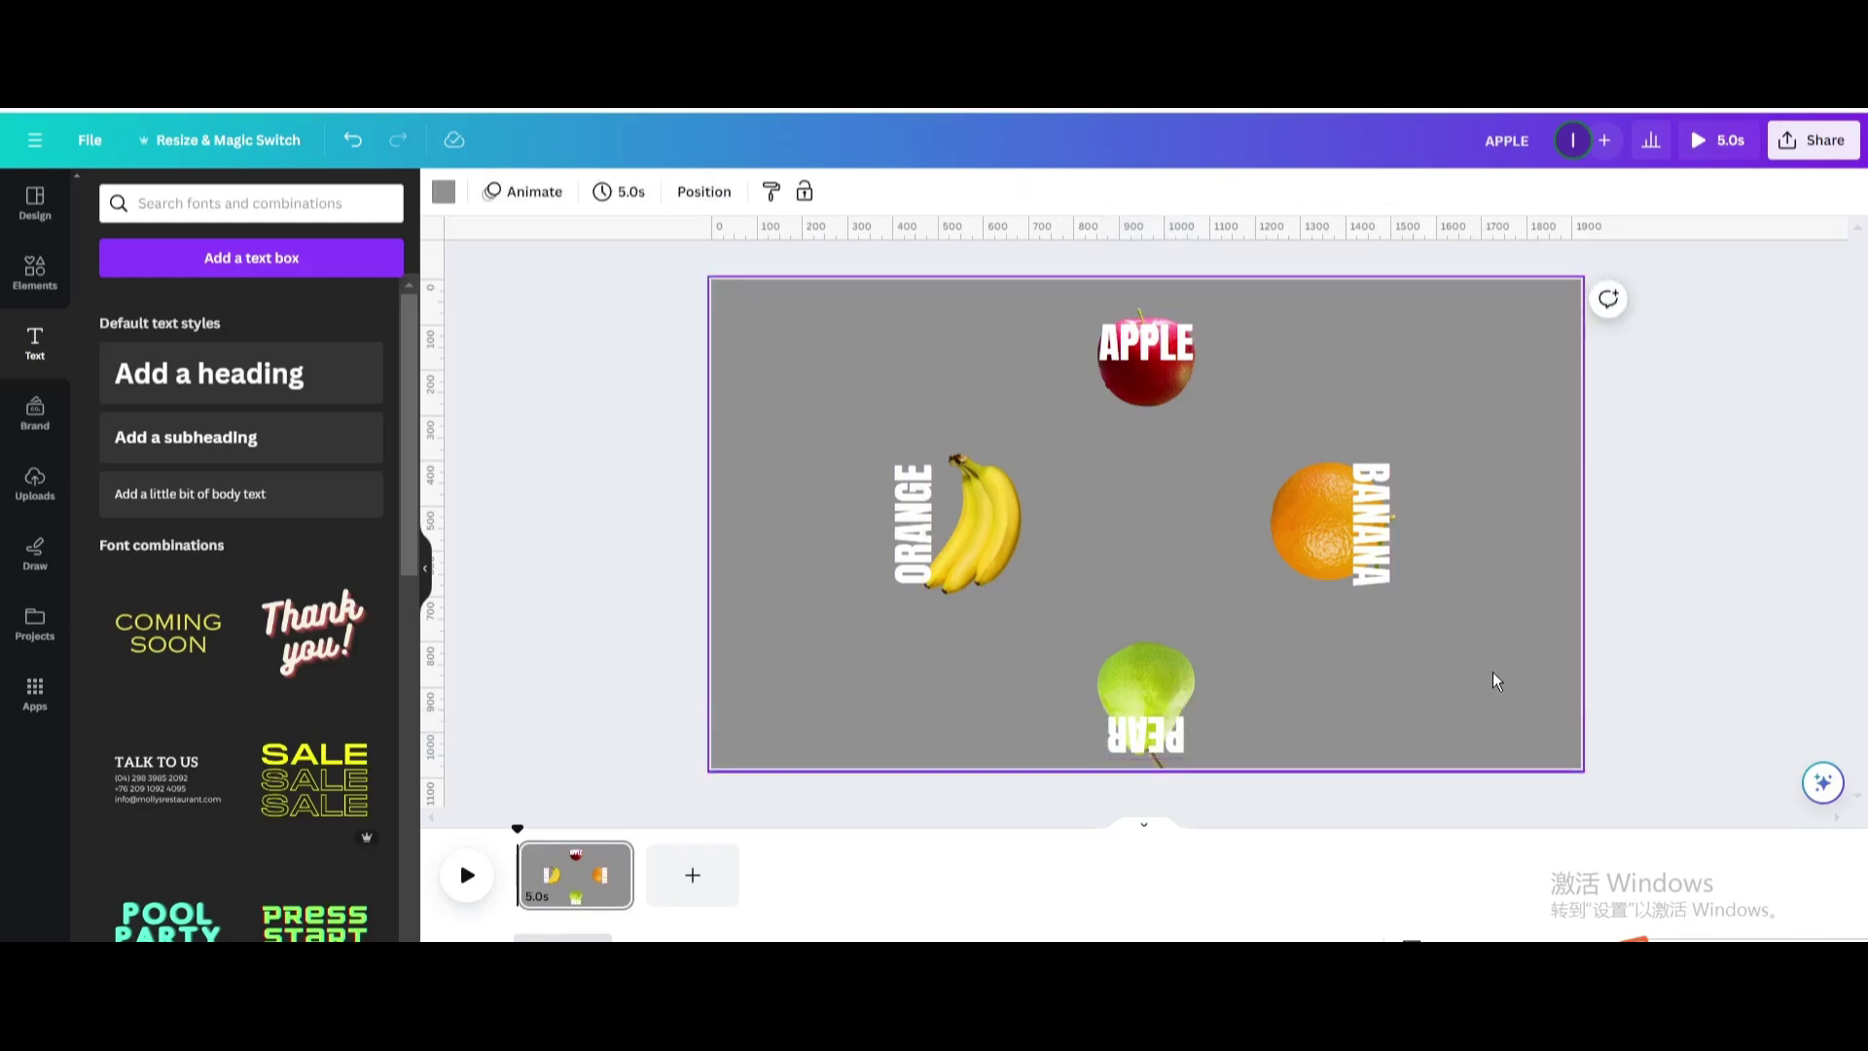
Step: Delete the fruit image group and group the four text labels
left_click(1103, 453)
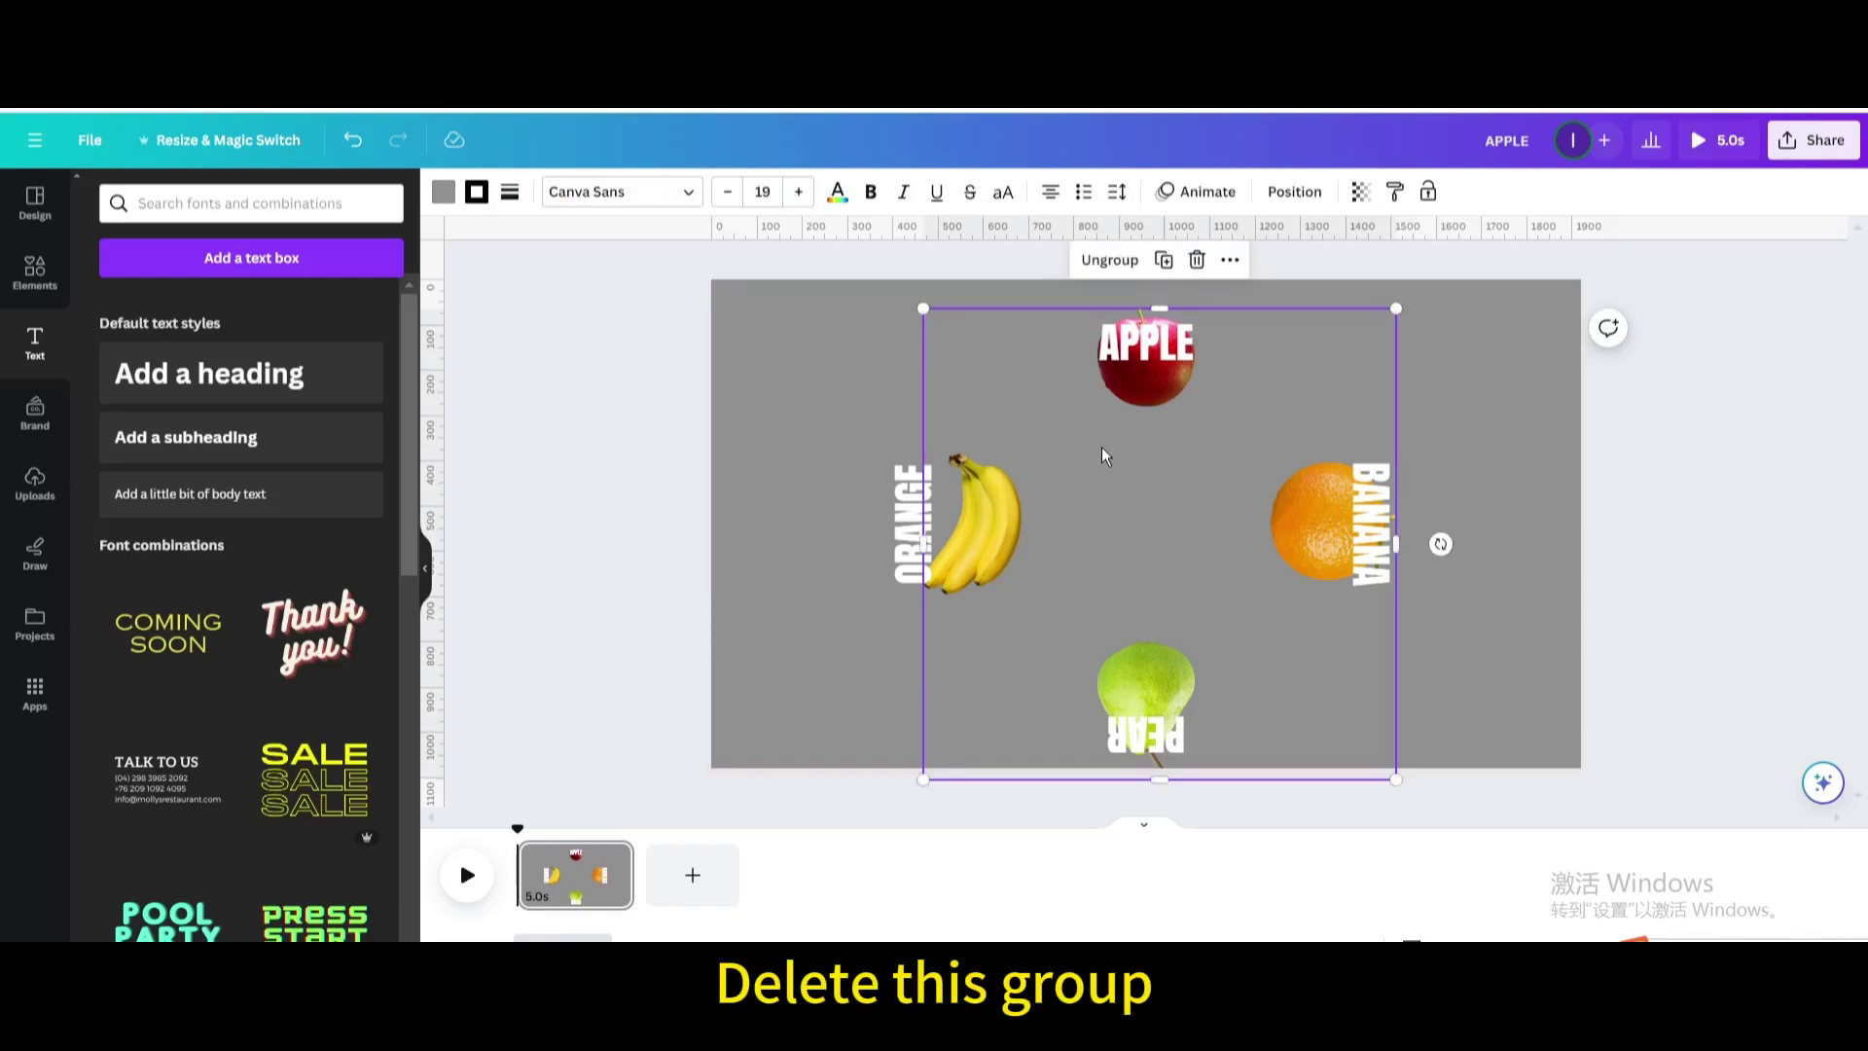
key("Delete")
left_click_drag(826, 312, 1456, 744)
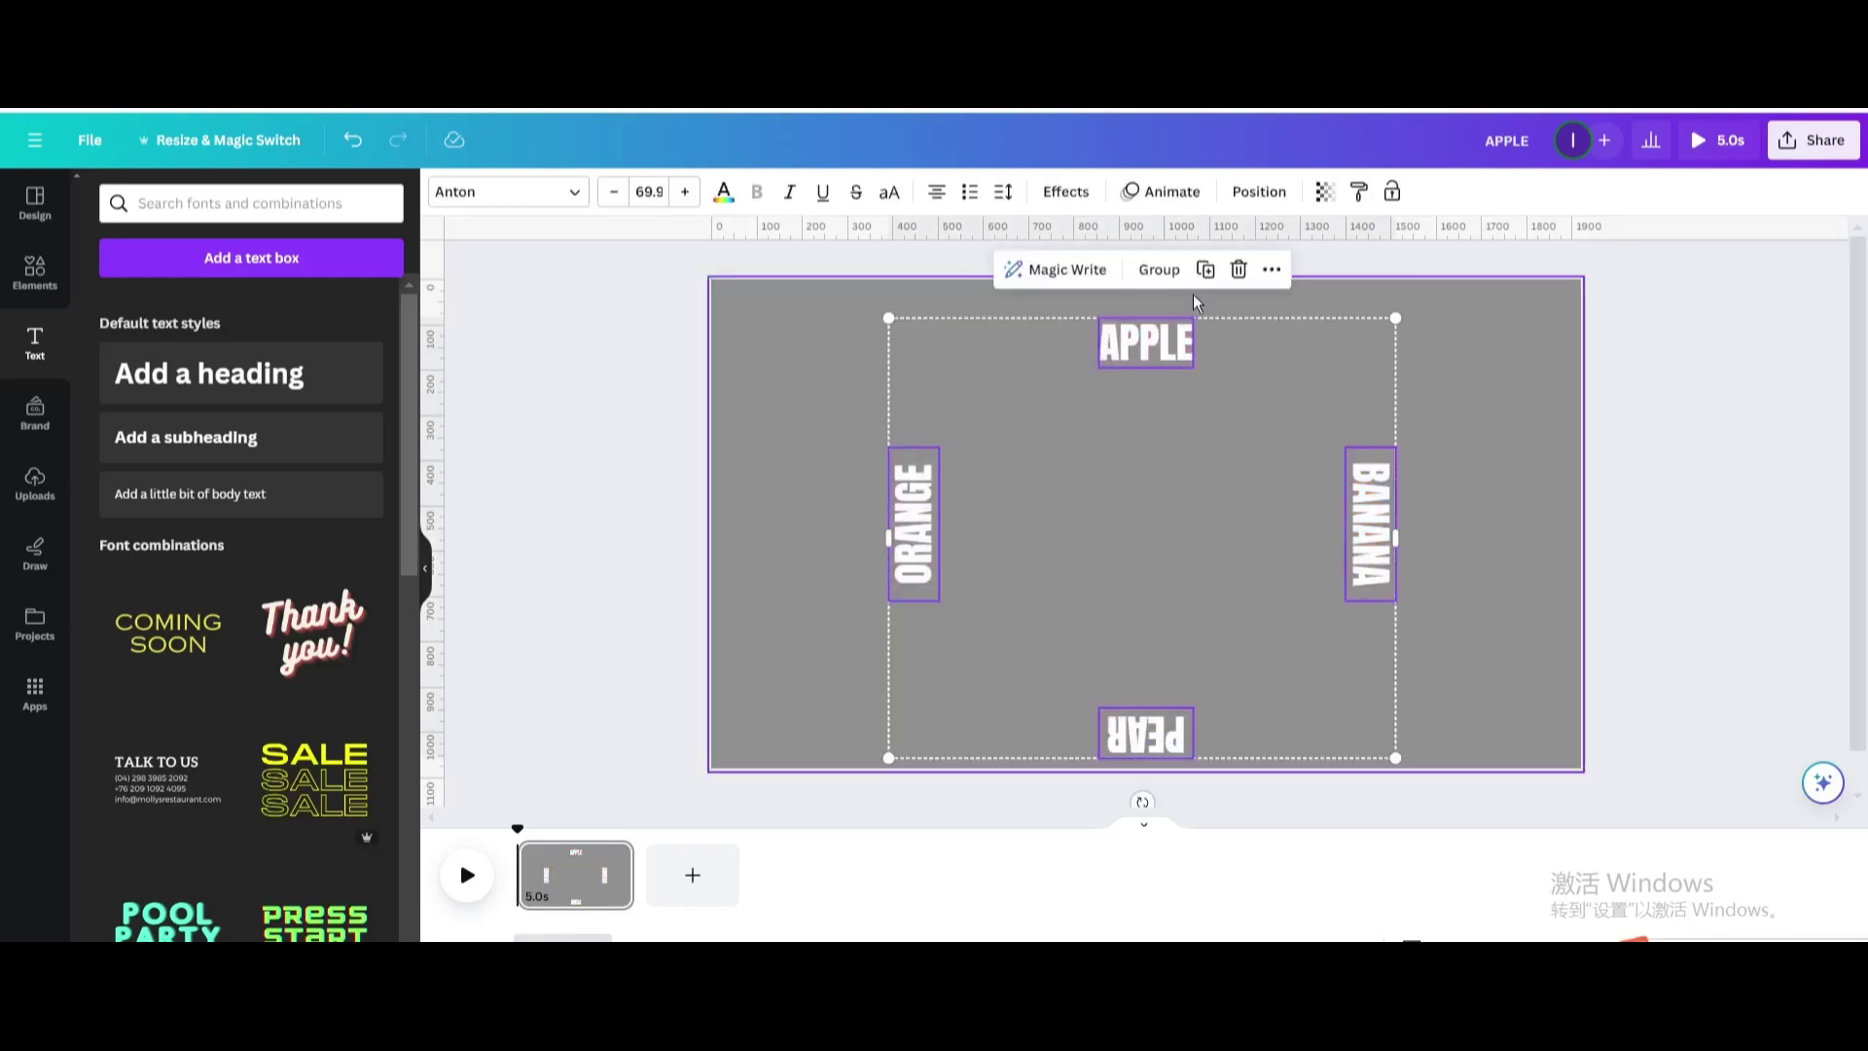
left_click(1158, 269)
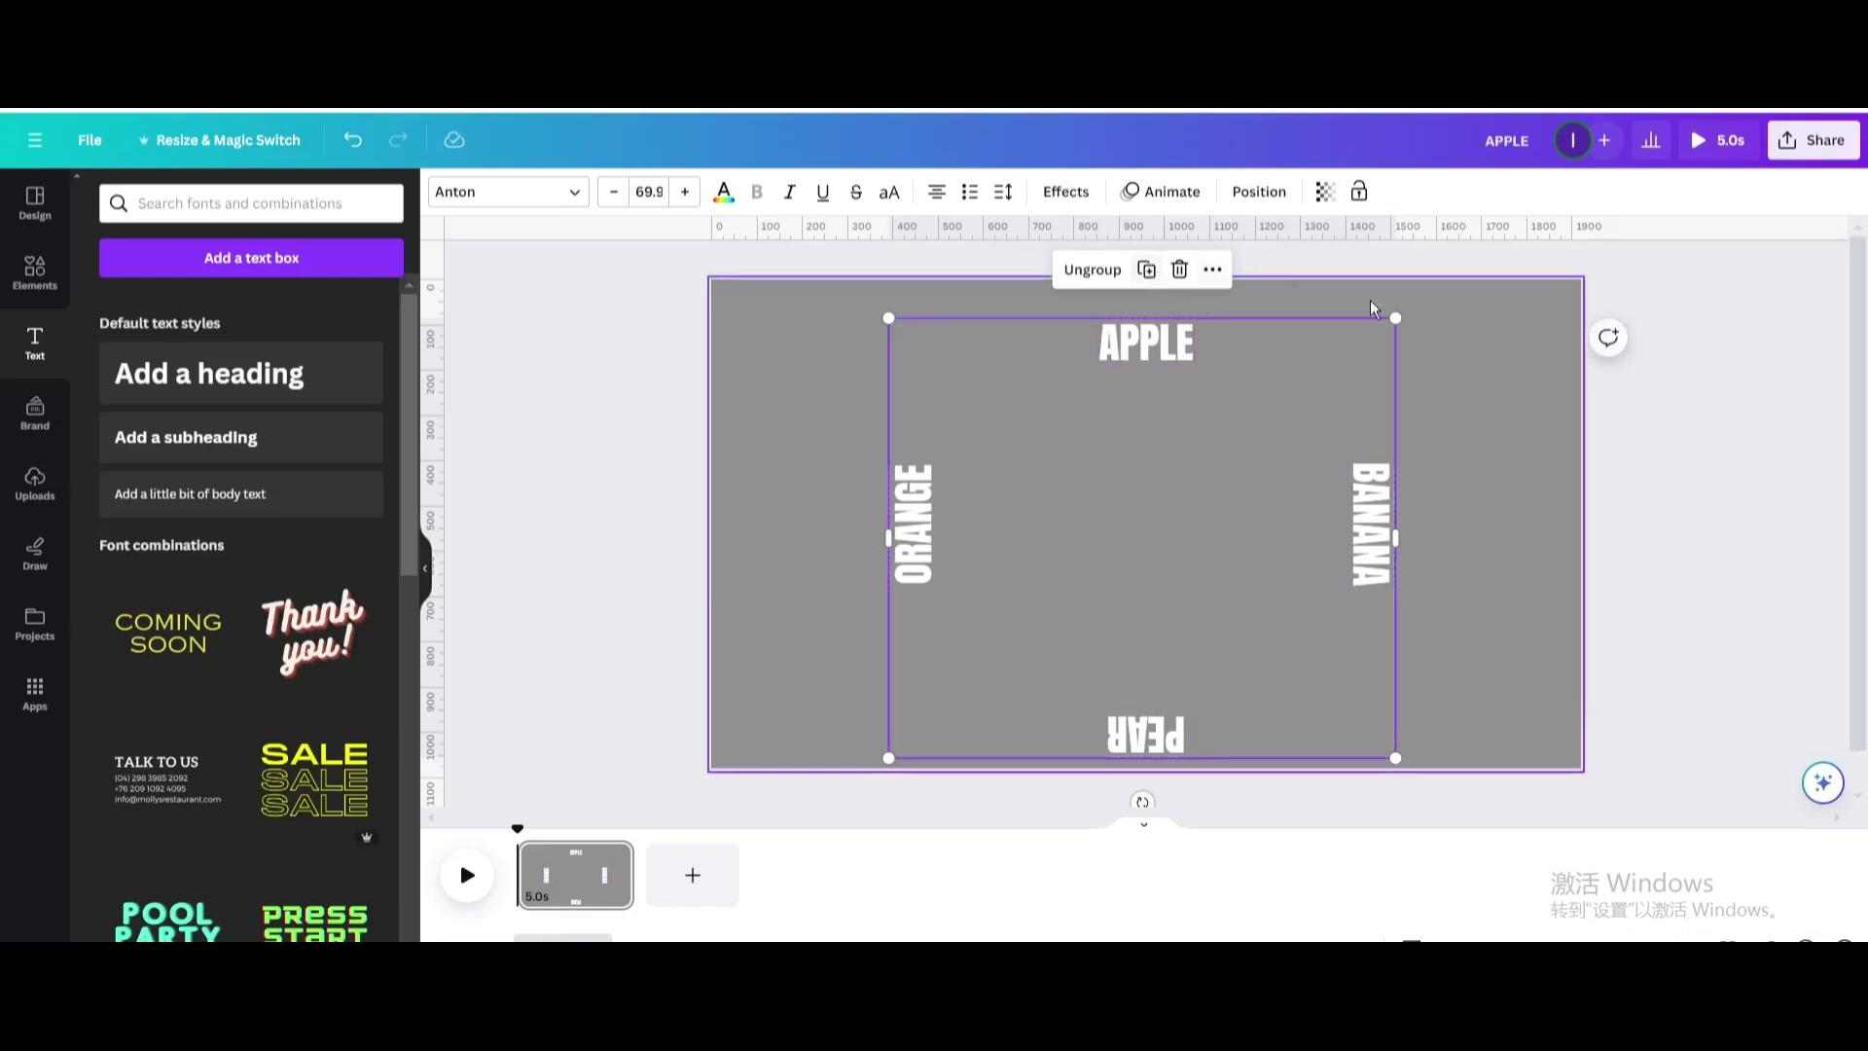
Step: Download the labels as a transparent PNG, upload it, and remove the label group from the page
left_click(1795, 142)
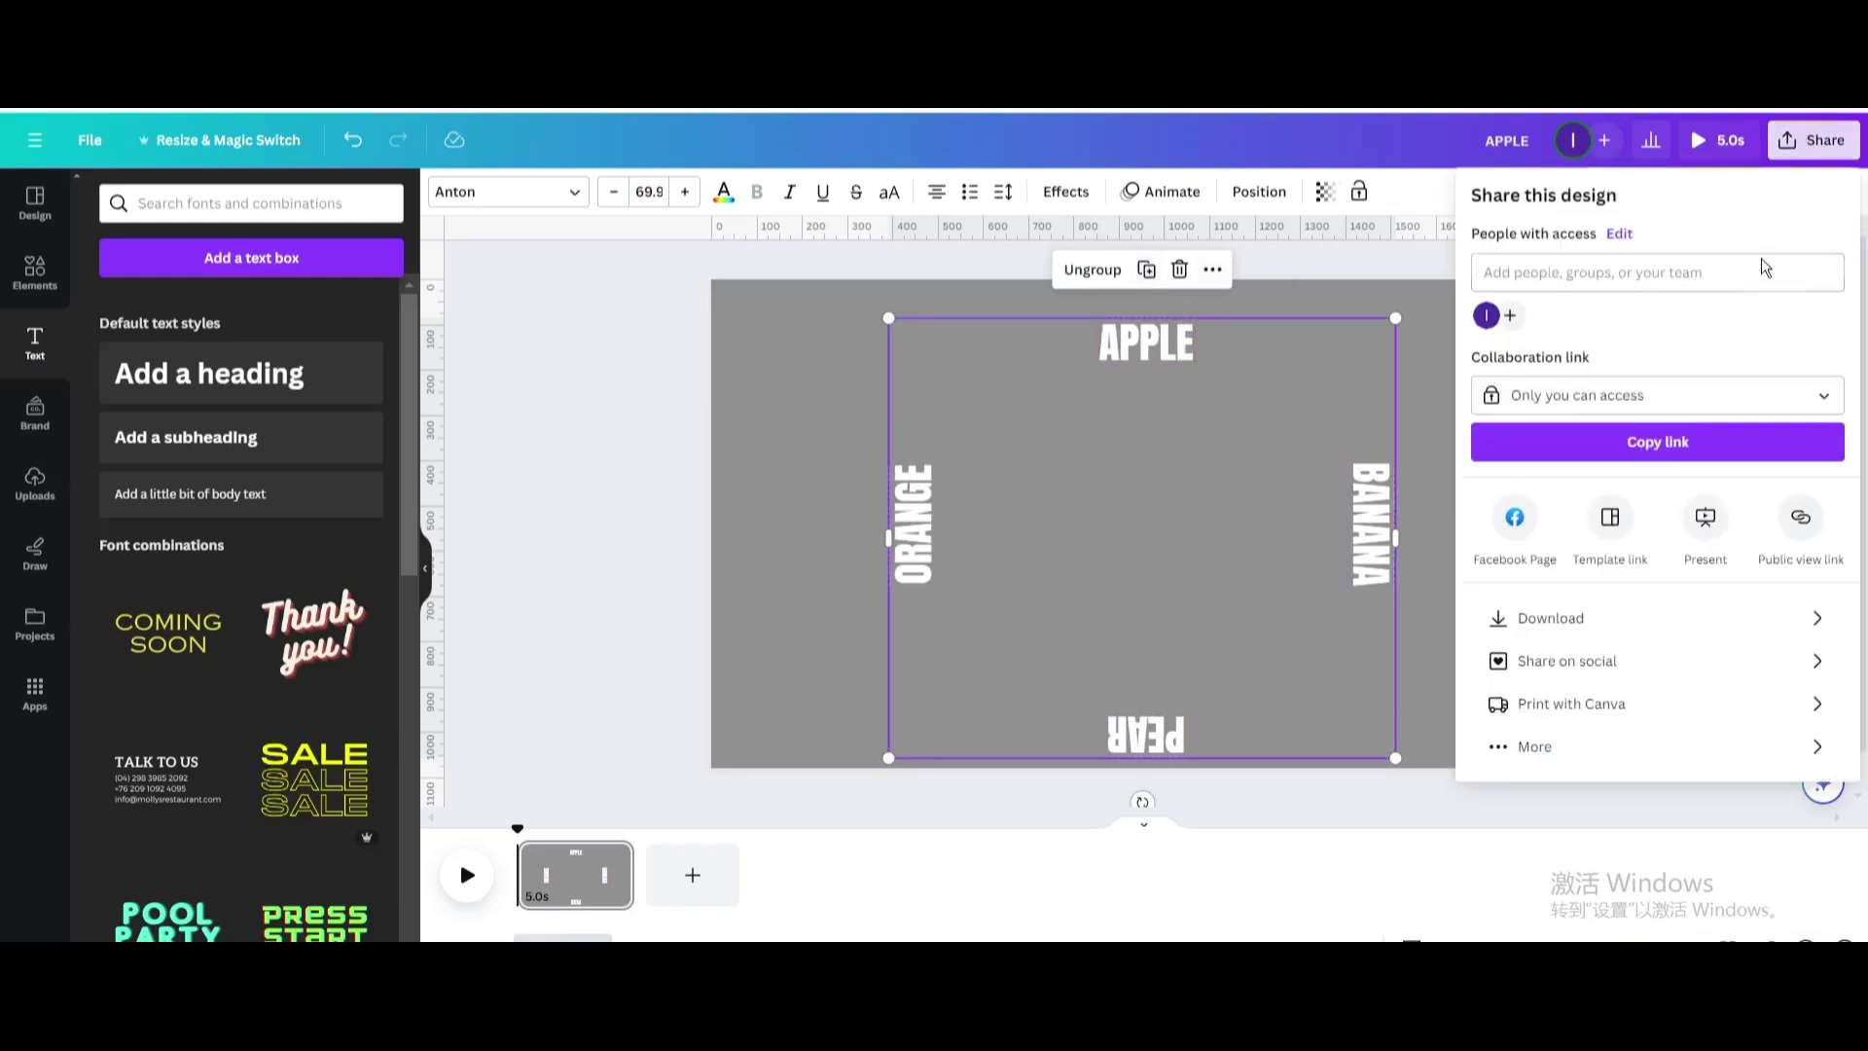
left_click(1573, 622)
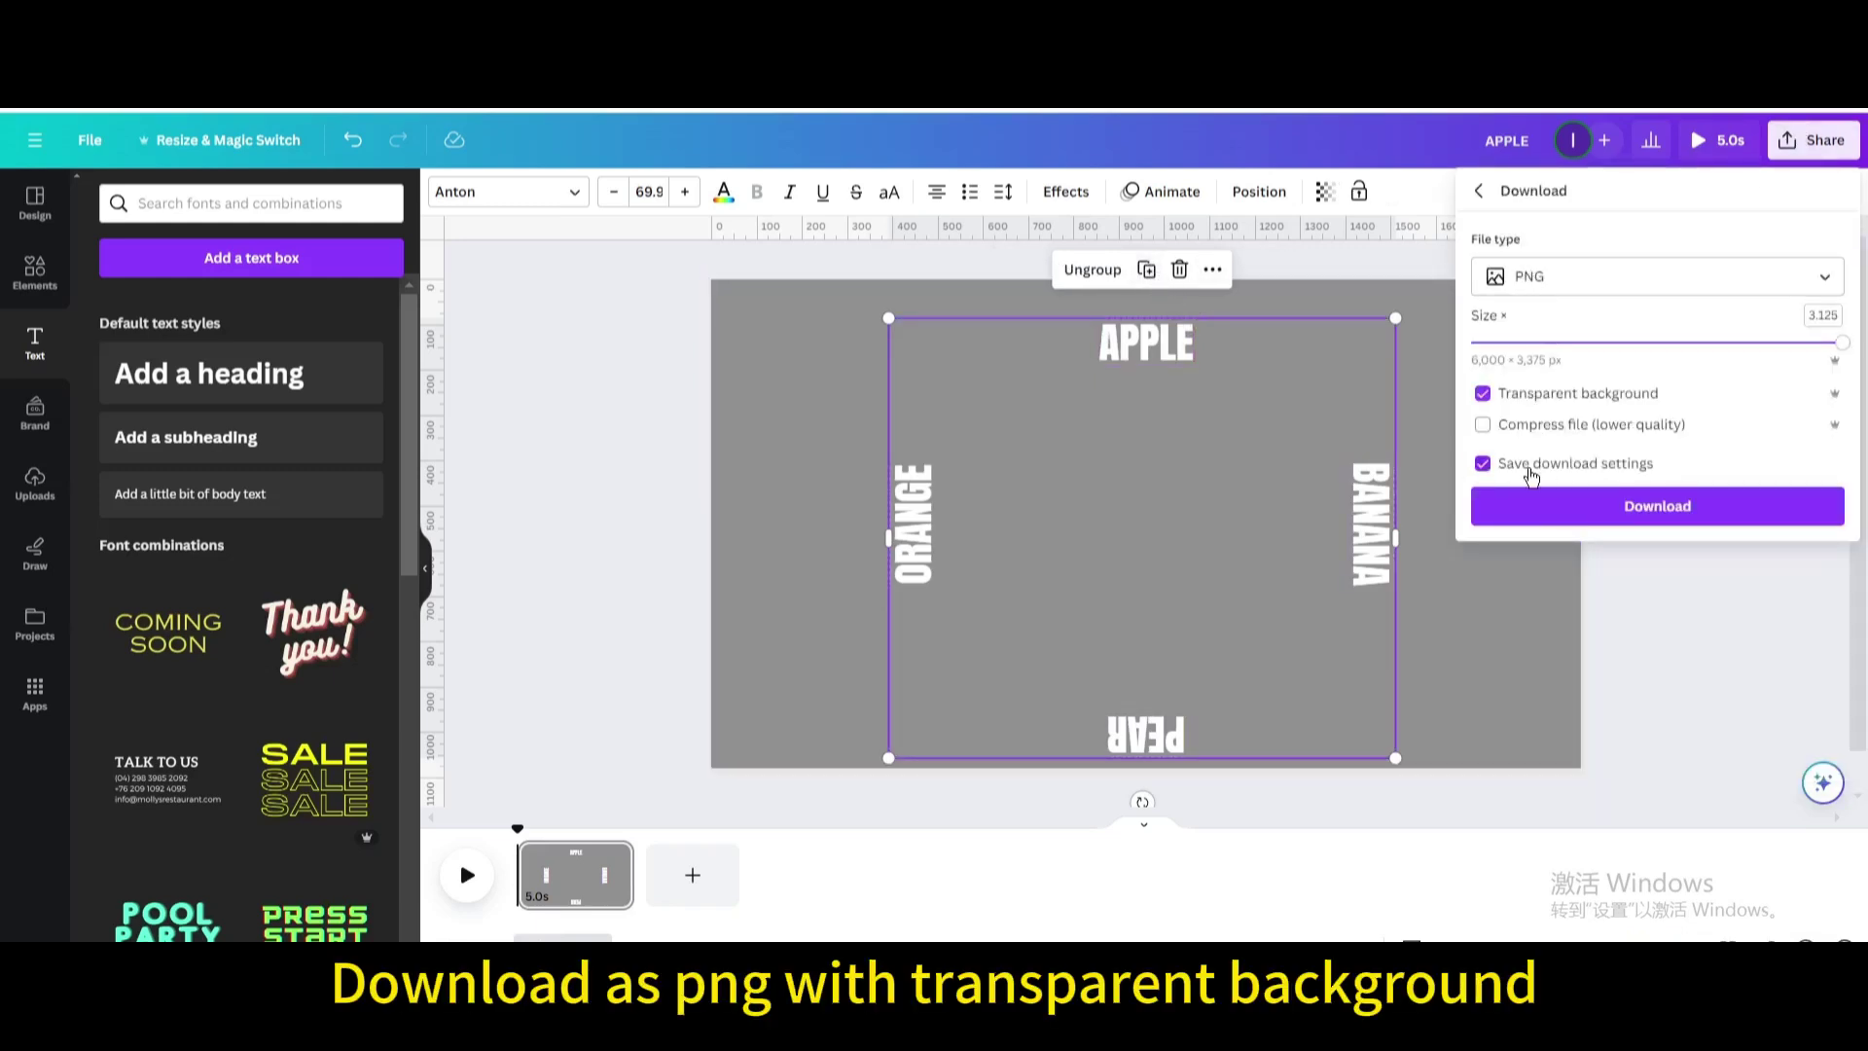
left_click(1610, 502)
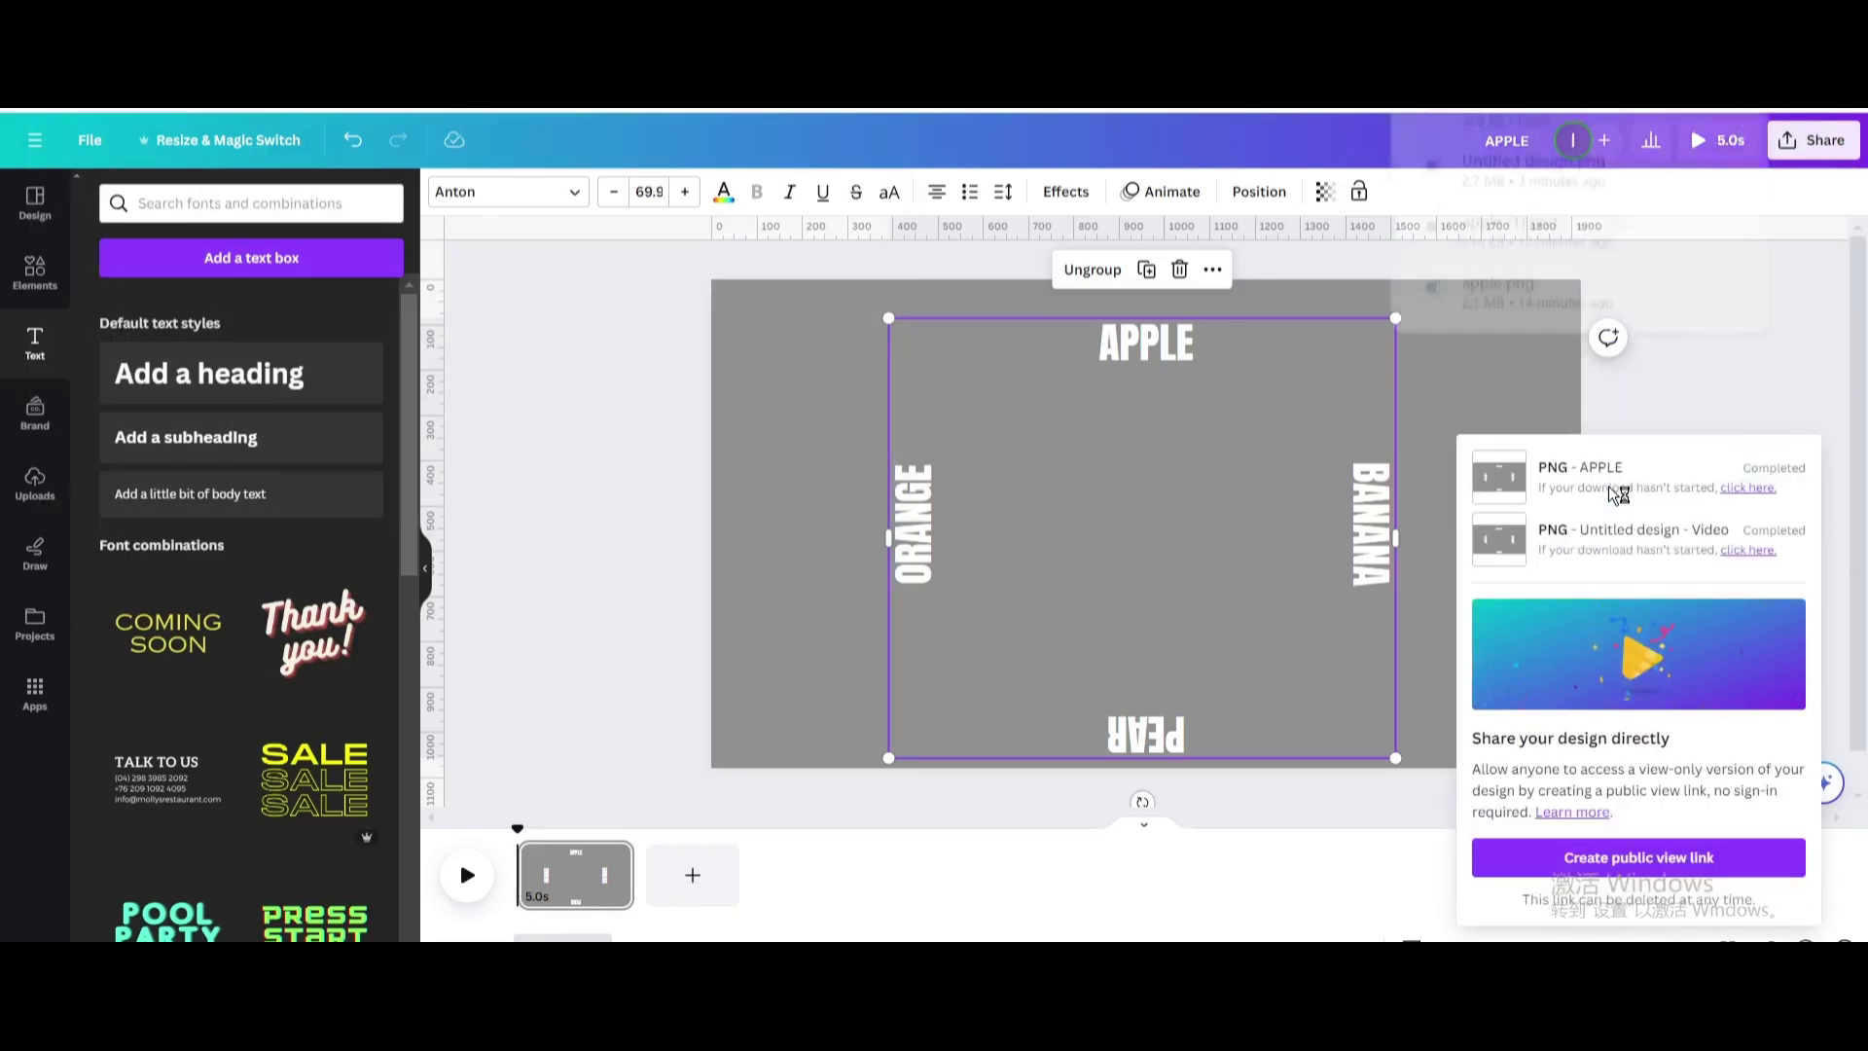
left_click_drag(1503, 122, 283, 443)
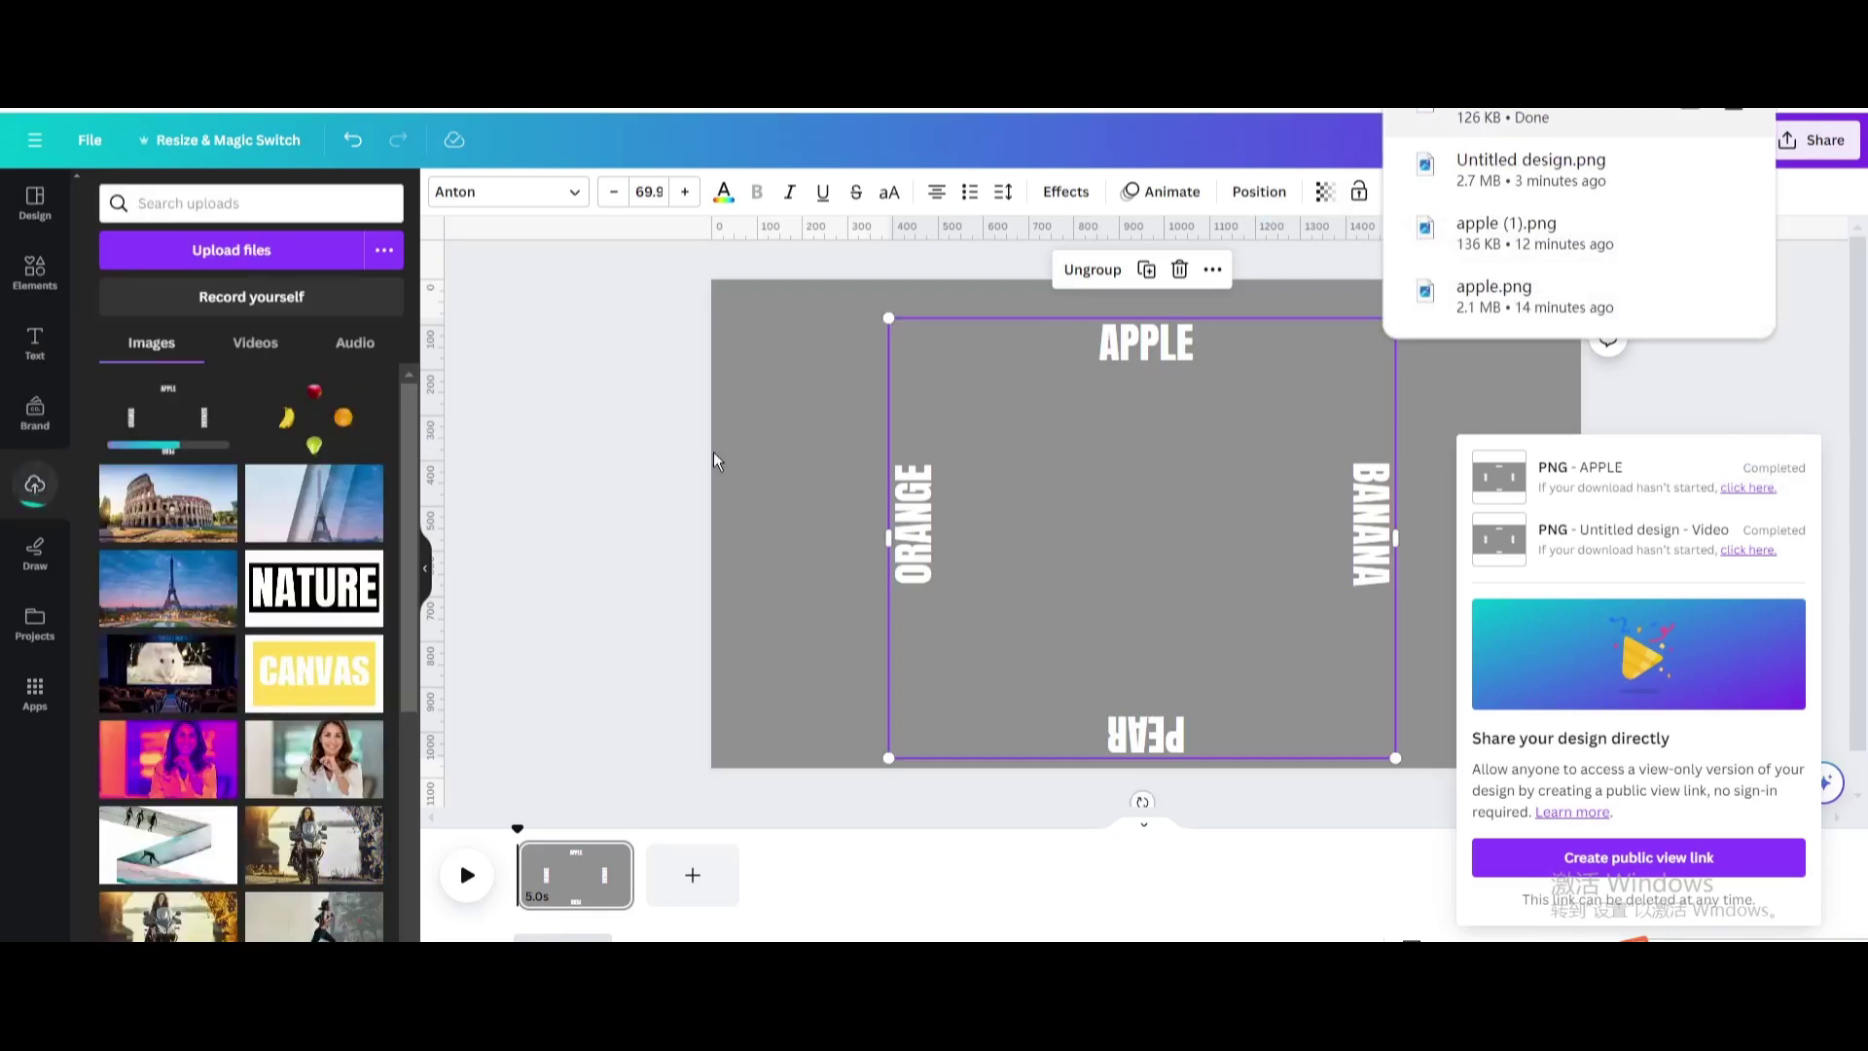
left_click_drag(745, 358, 1492, 774)
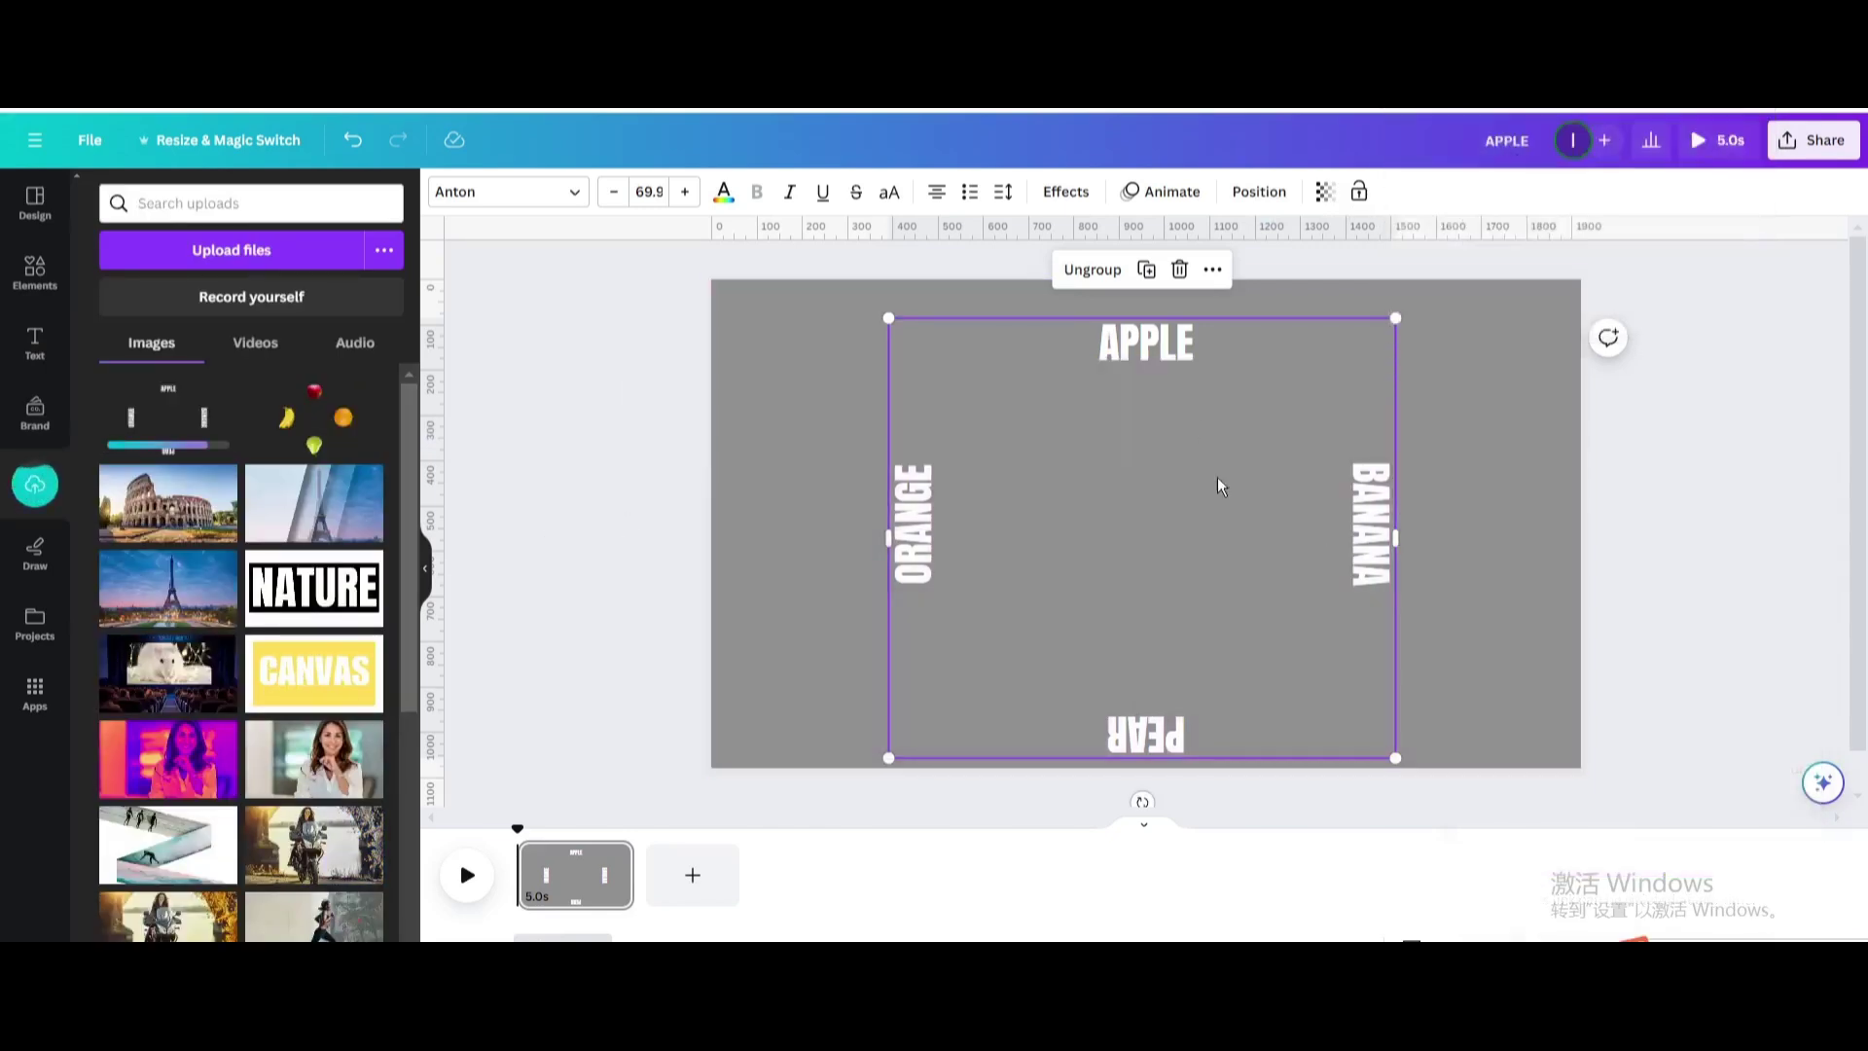
left_click(1179, 270)
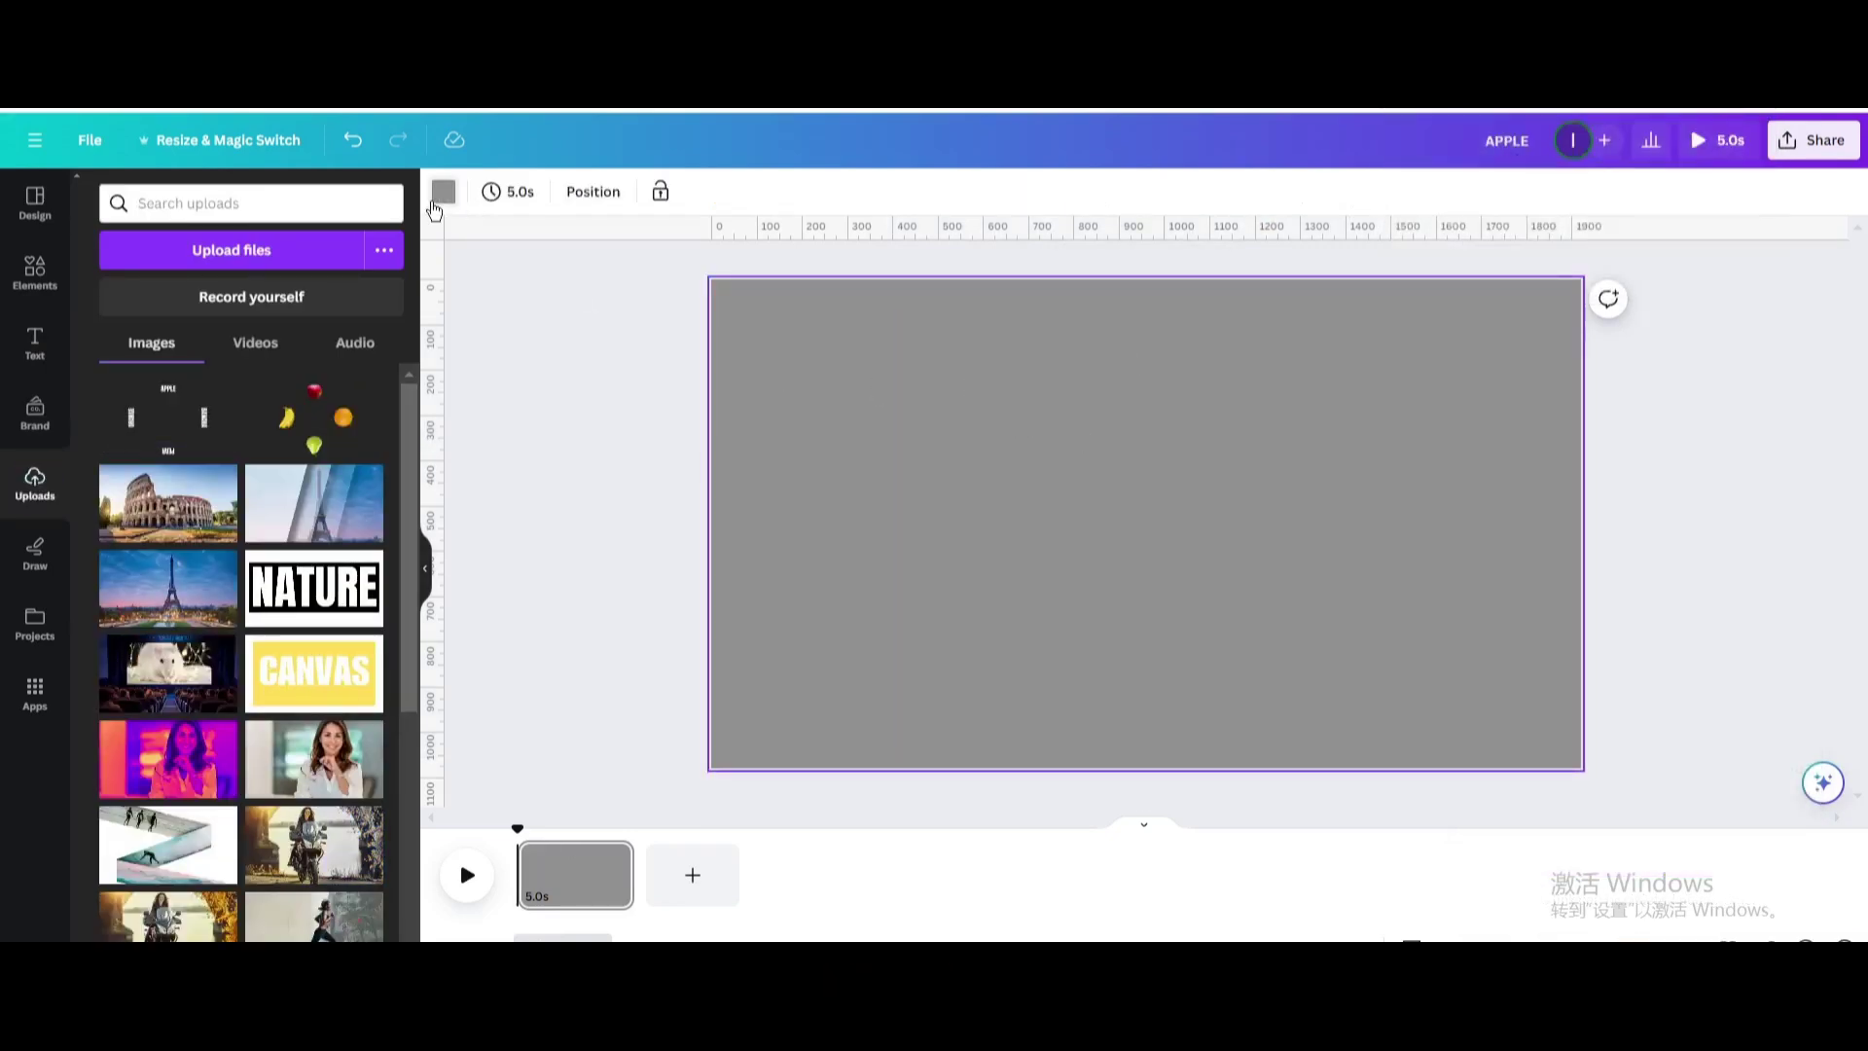
Step: Set the background to light turquoise and insert the uploaded fruit group
left_click(443, 192)
left_click(226, 636)
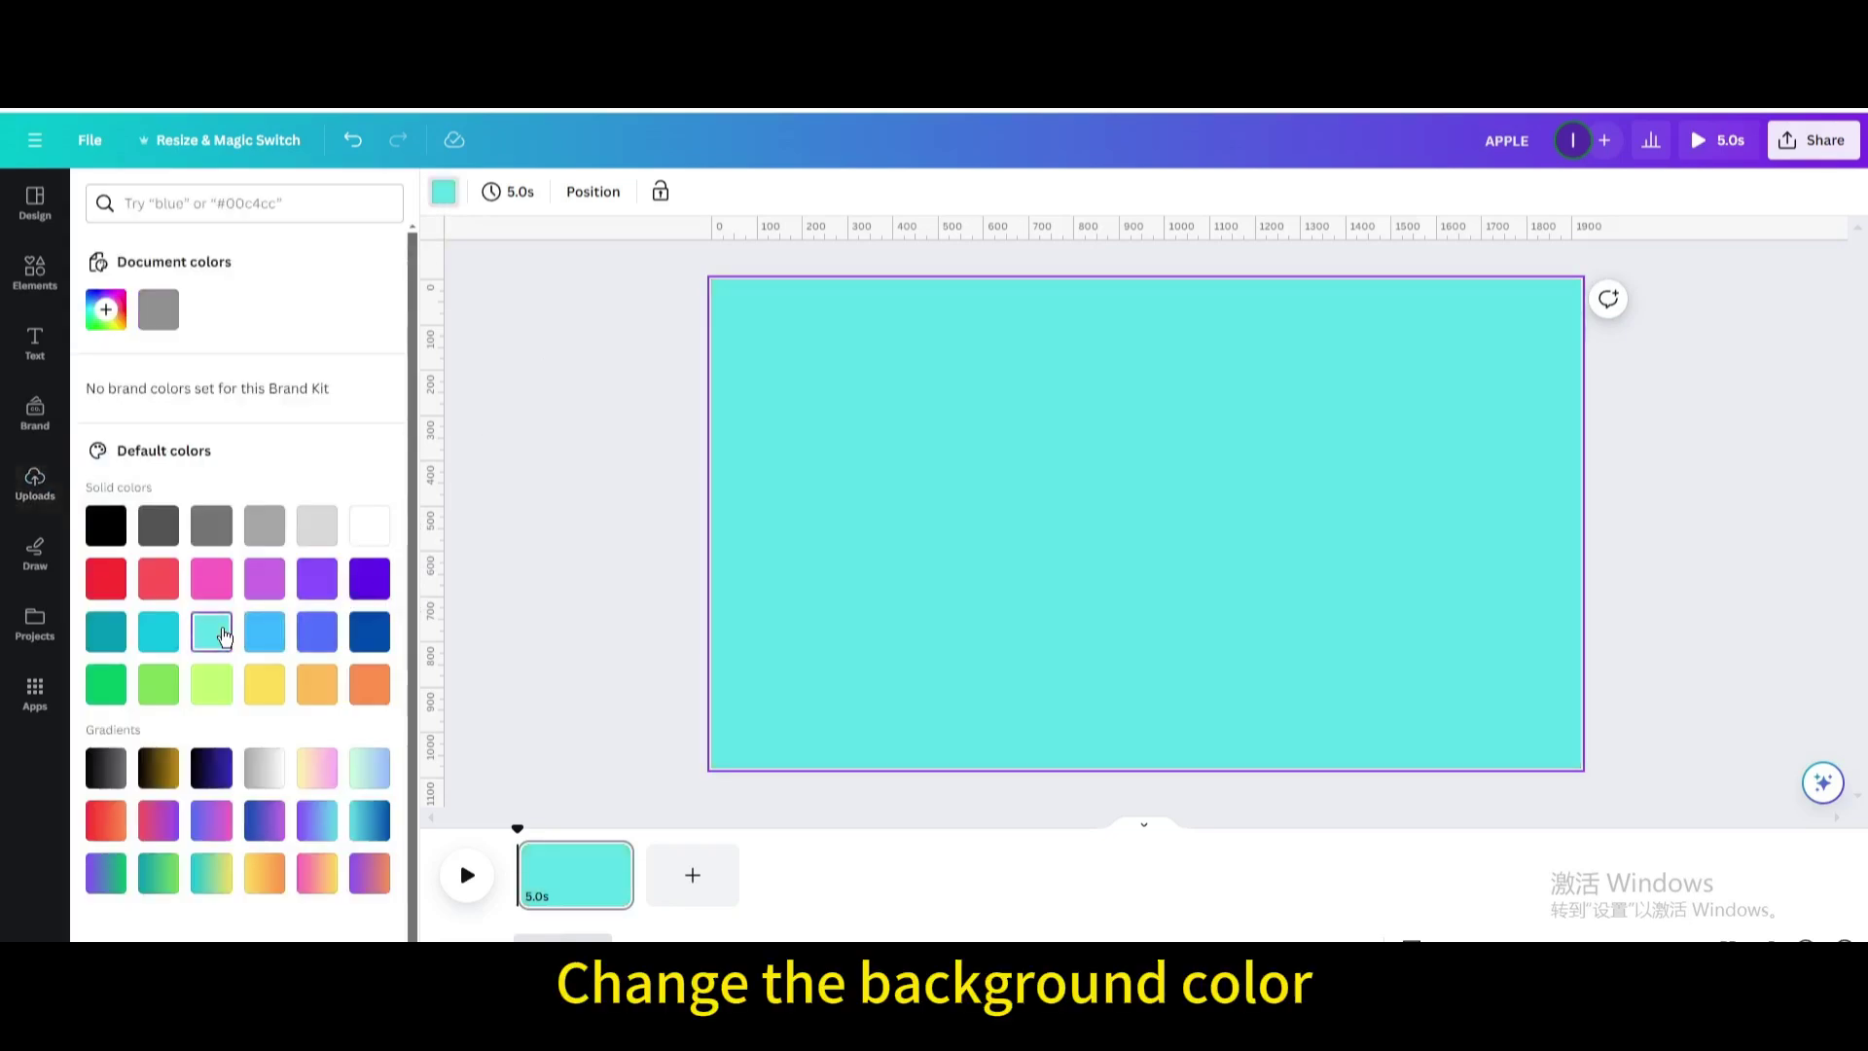
left_click(35, 472)
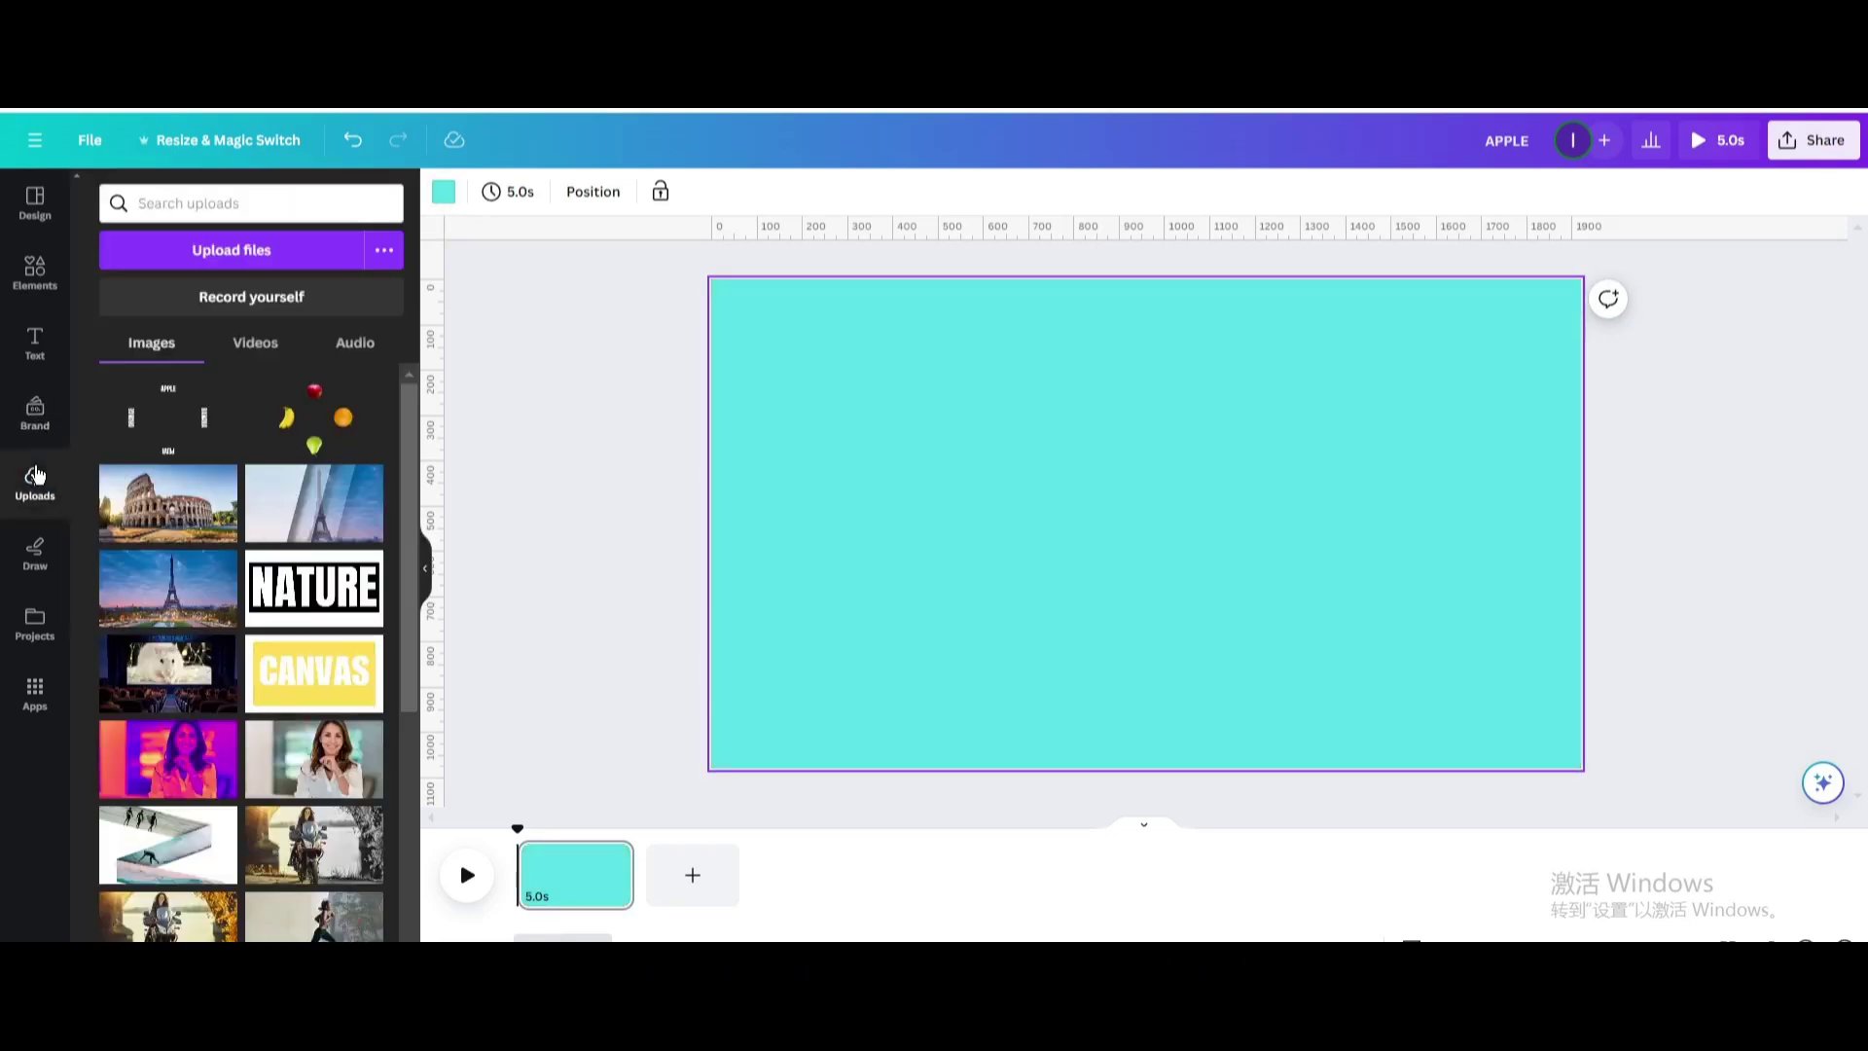
left_click(314, 418)
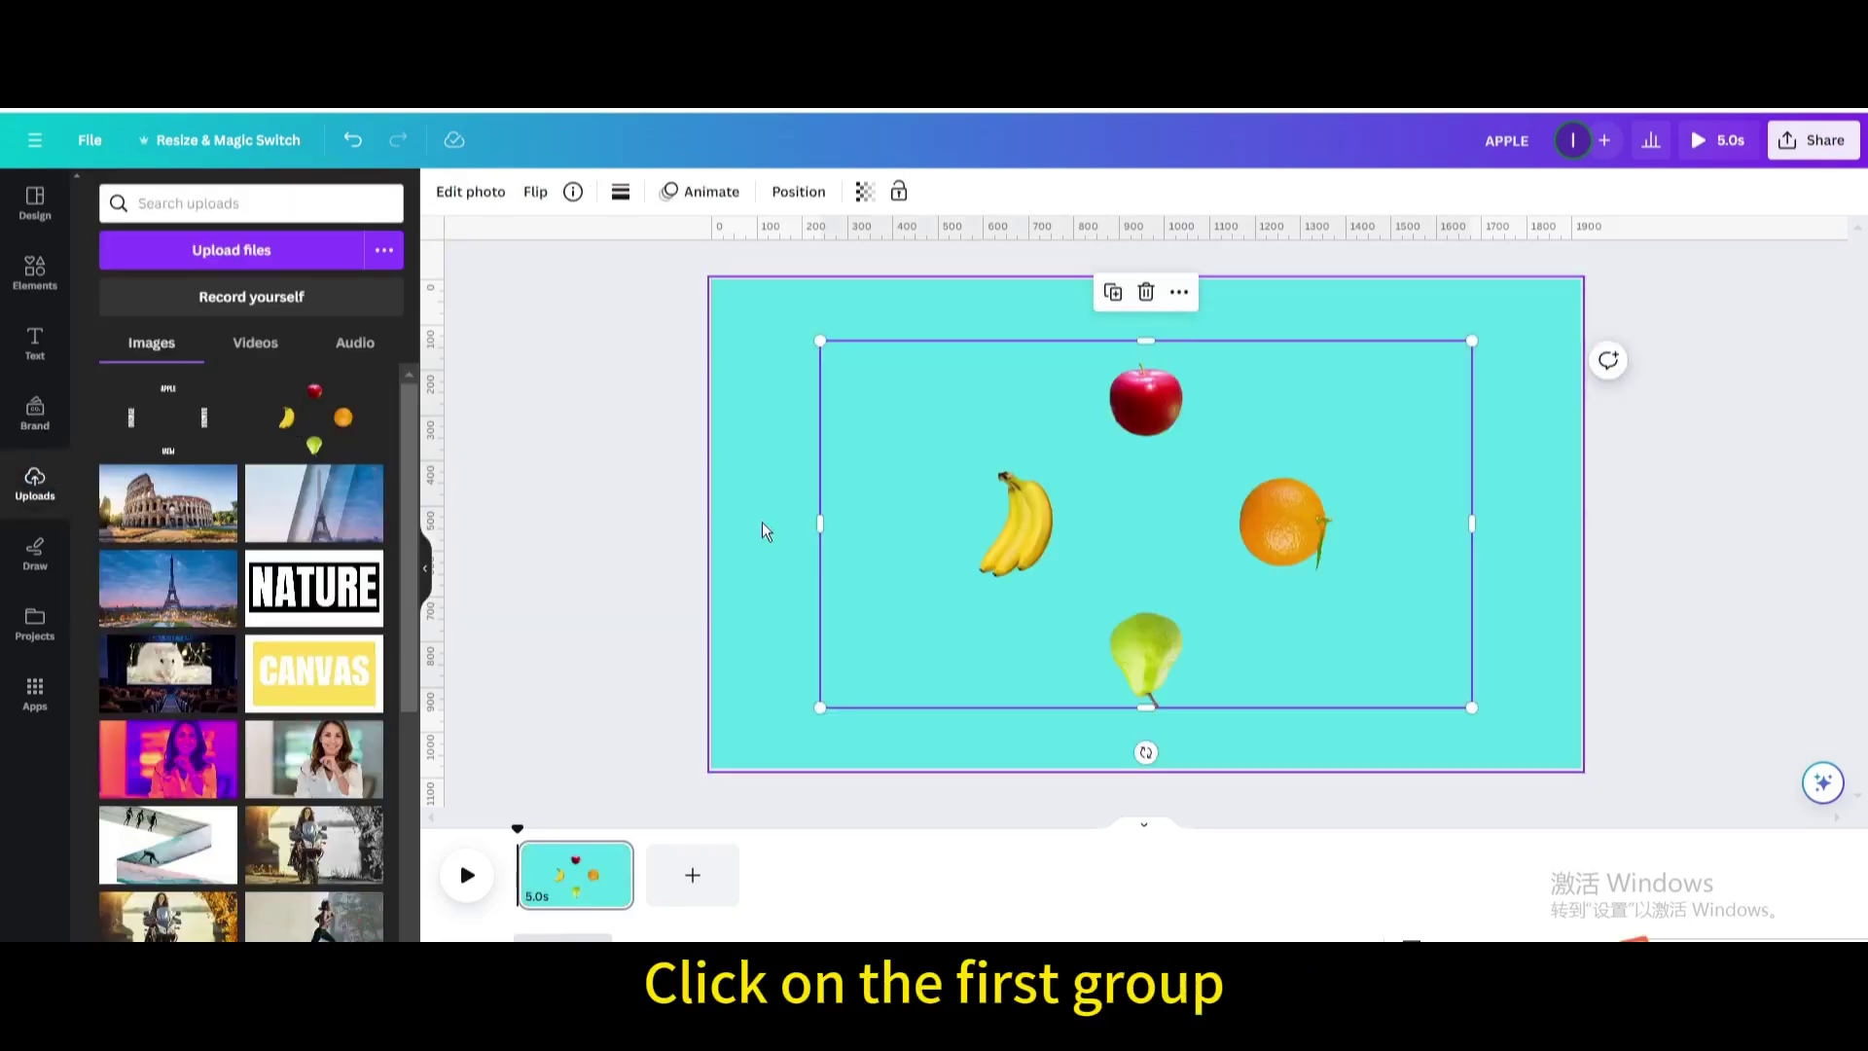
Step: Enlarge and move the fruit group until the apple is centred, then add the label image
scroll(910, 457, "down", 2)
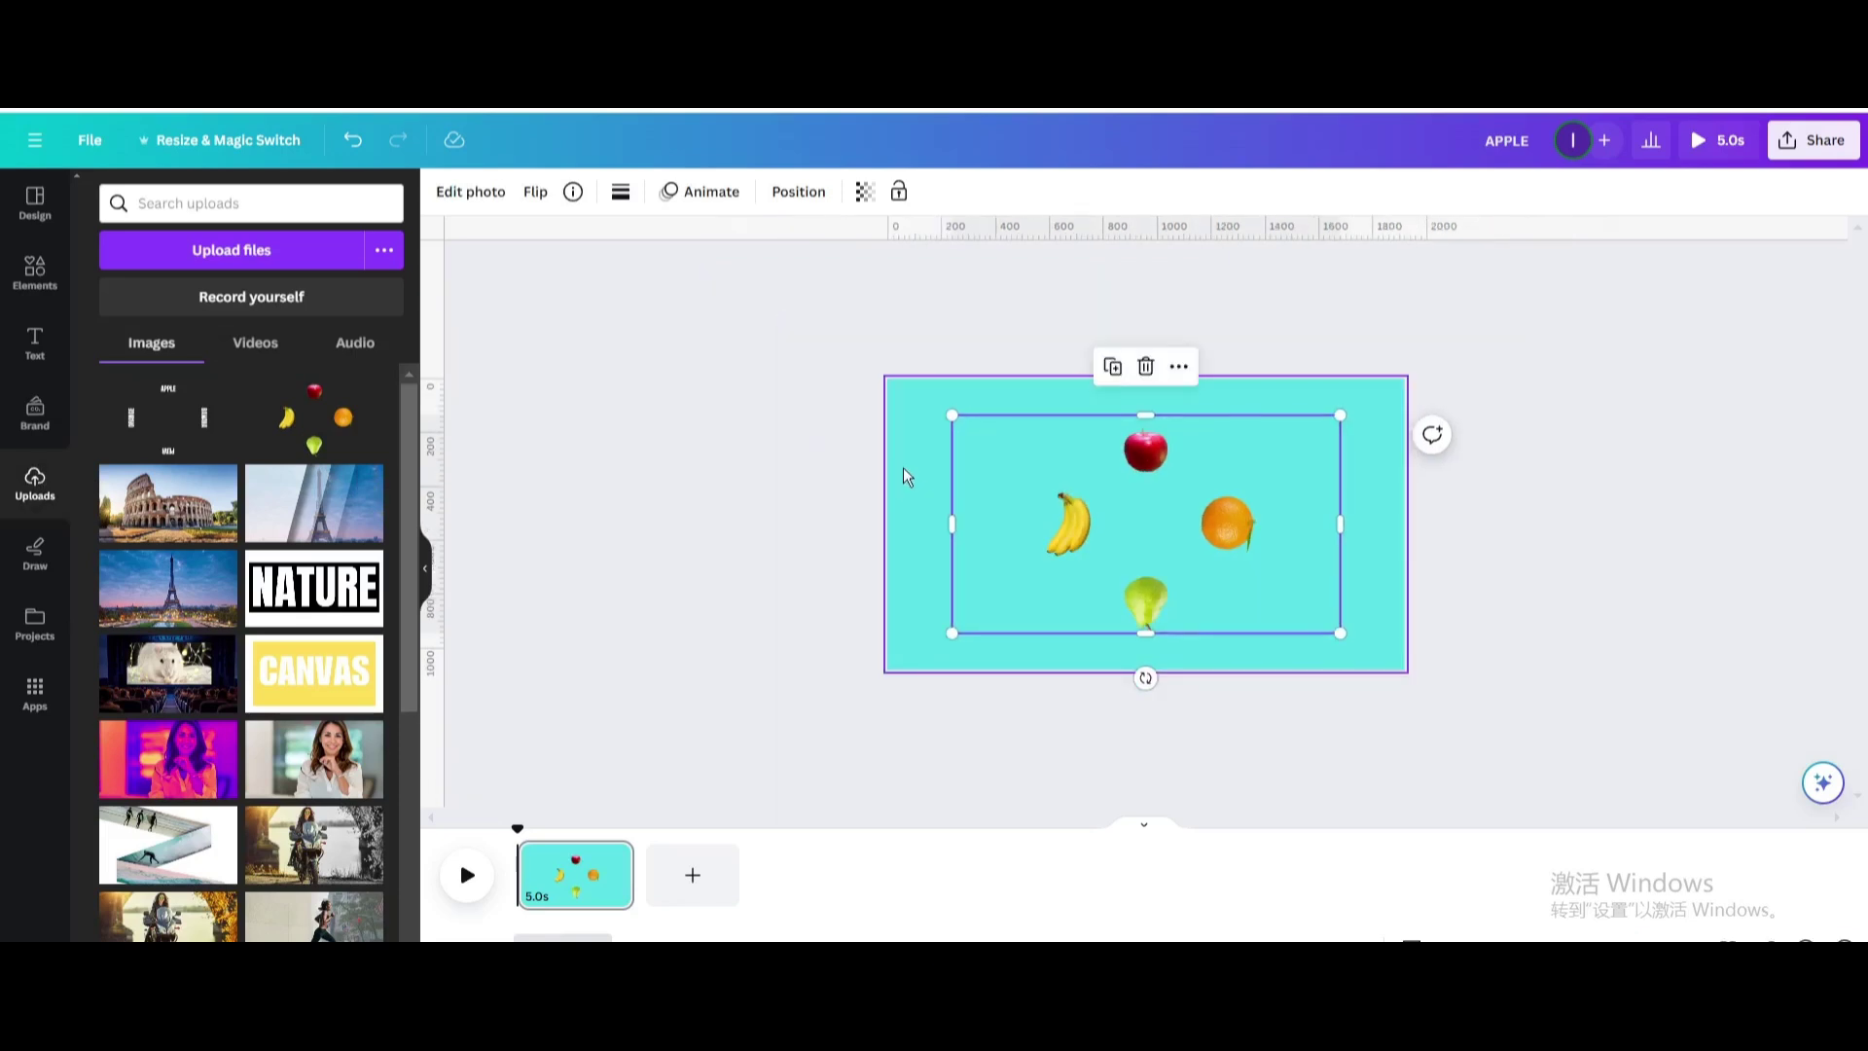
scroll(903, 465, "down", 1)
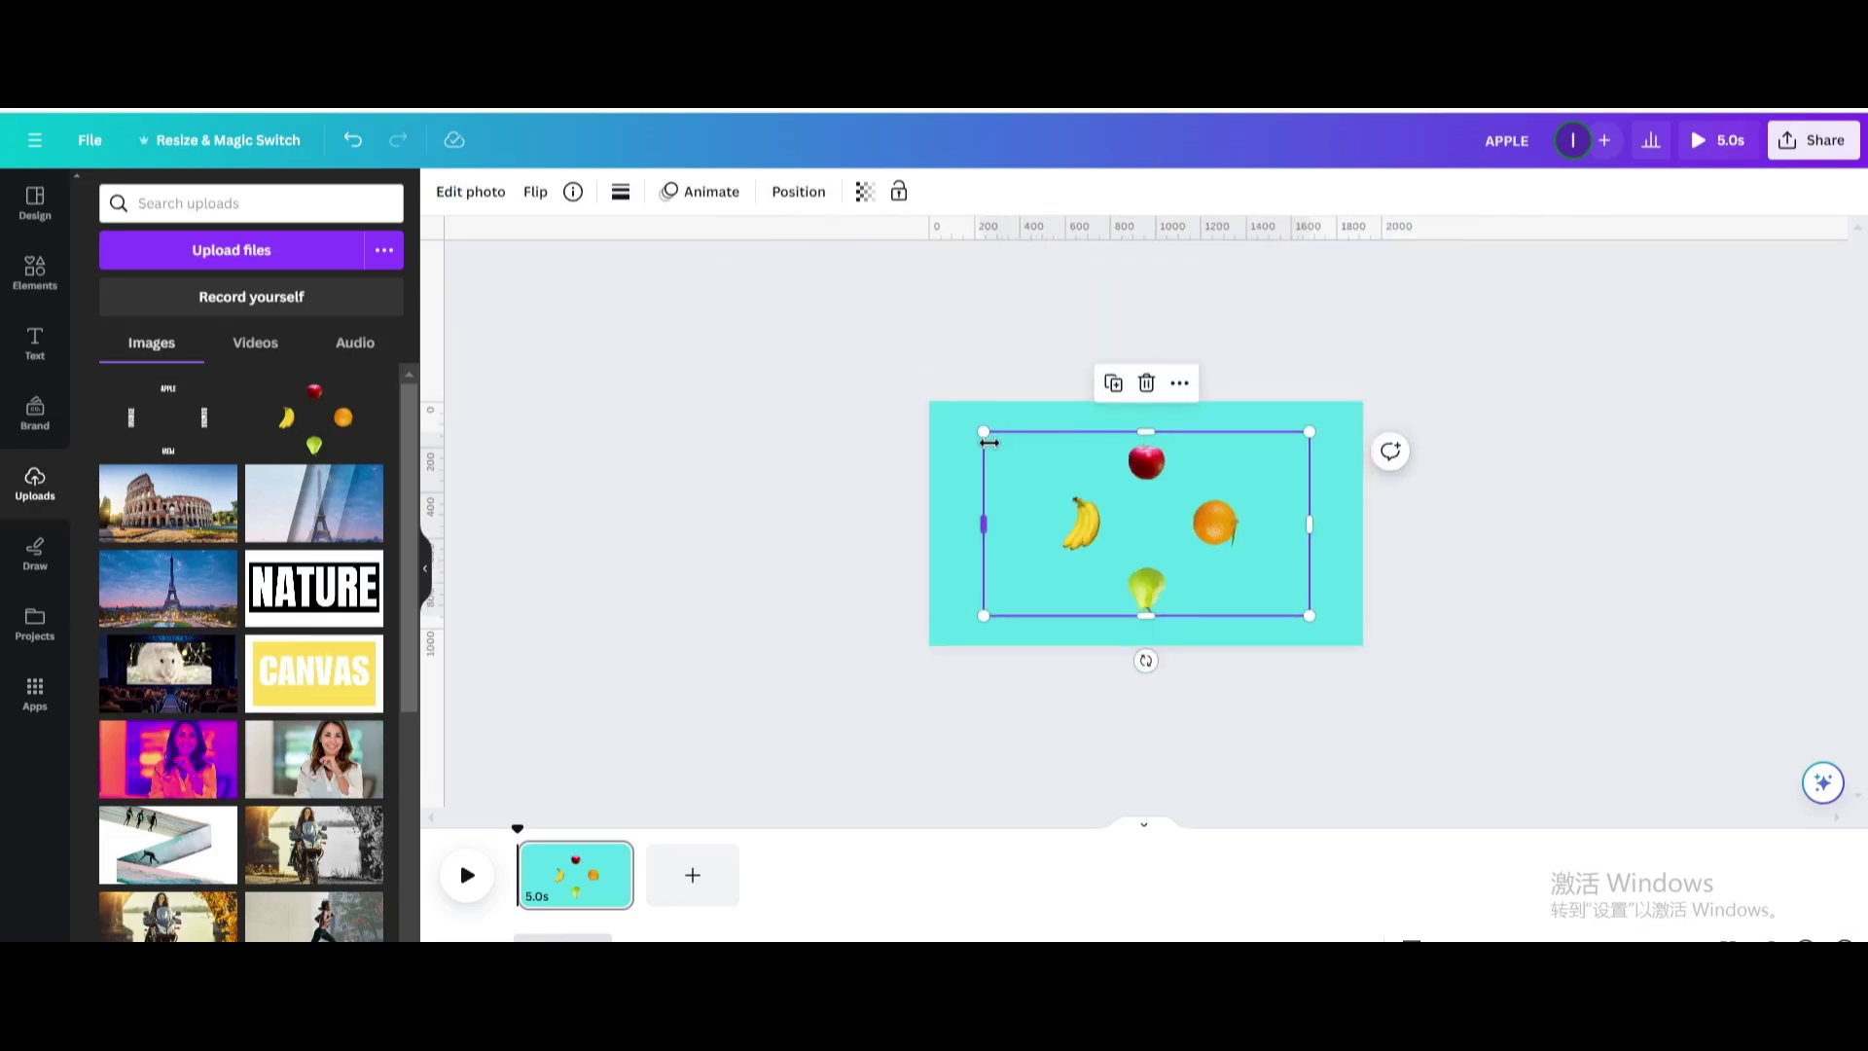
left_click_drag(983, 433, 574, 365)
left_click_drag(863, 389, 1076, 580)
left_click_drag(1419, 403, 1776, 192)
left_click_drag(1413, 363, 1265, 541)
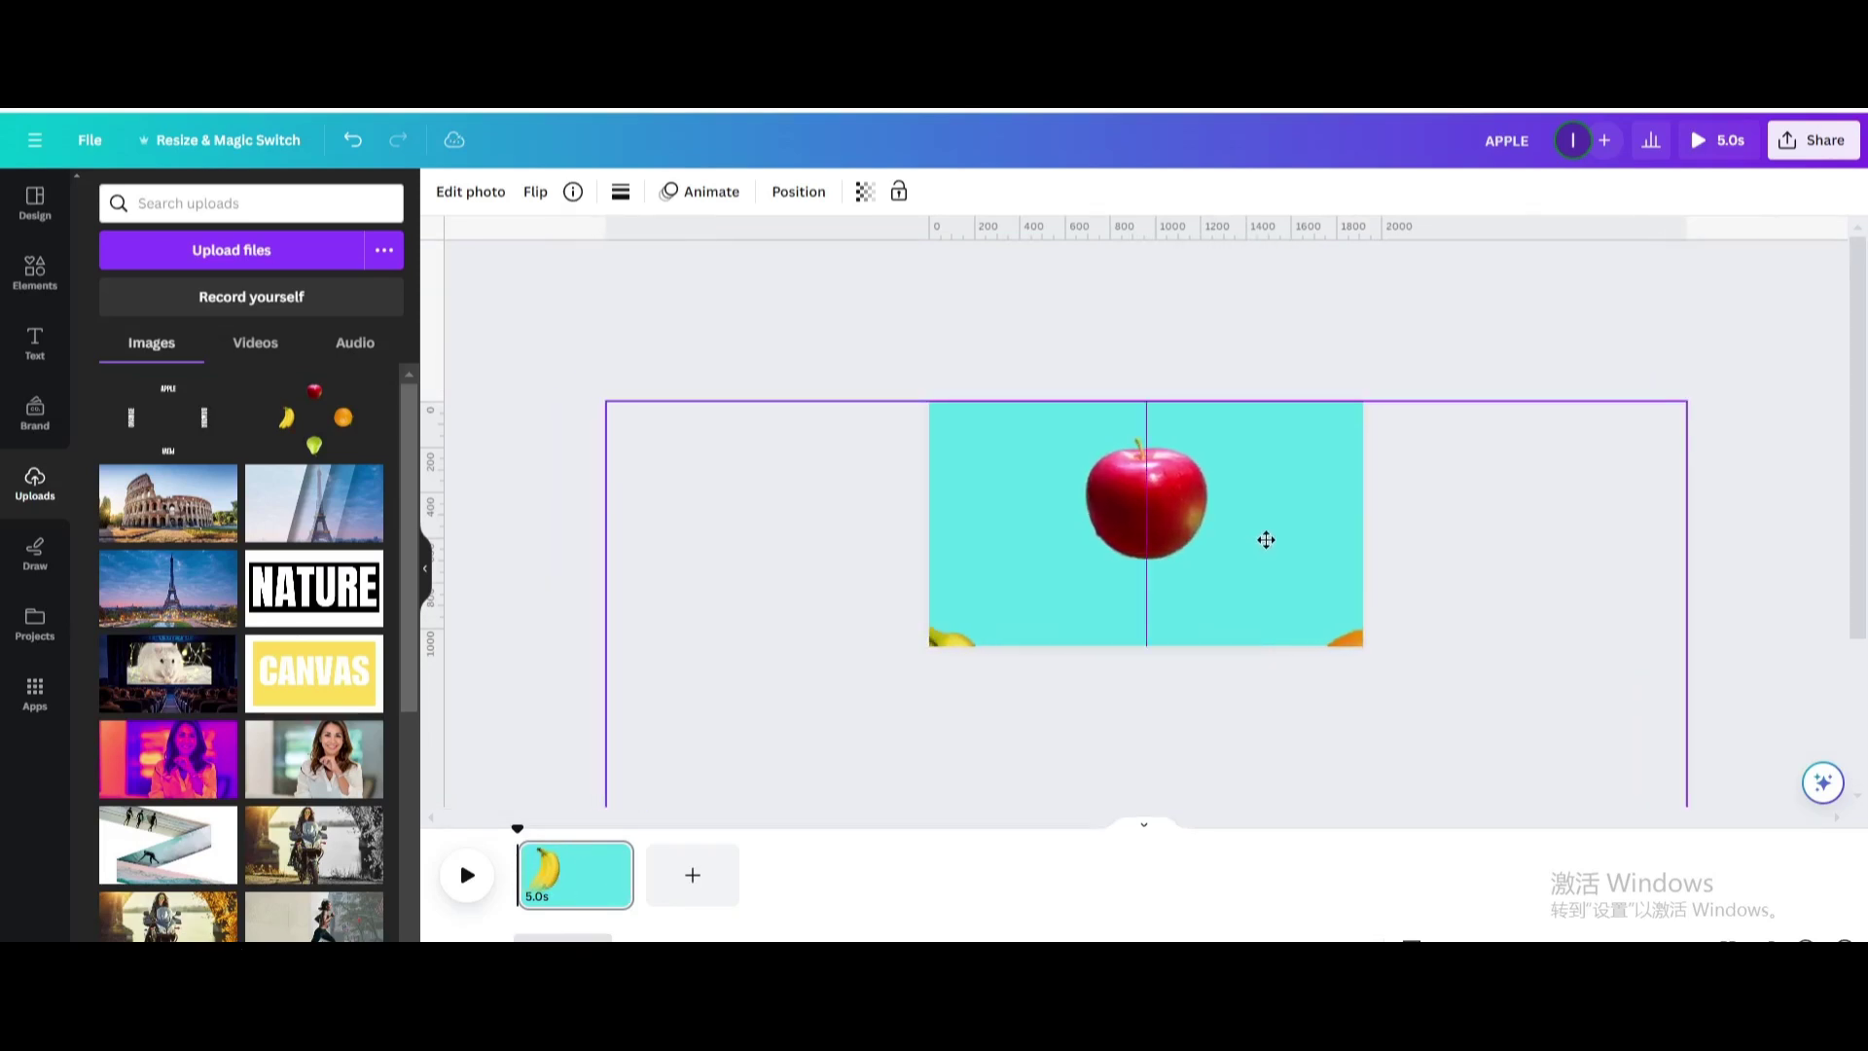
left_click_drag(614, 415, 452, 406)
left_click_drag(1171, 512, 1235, 569)
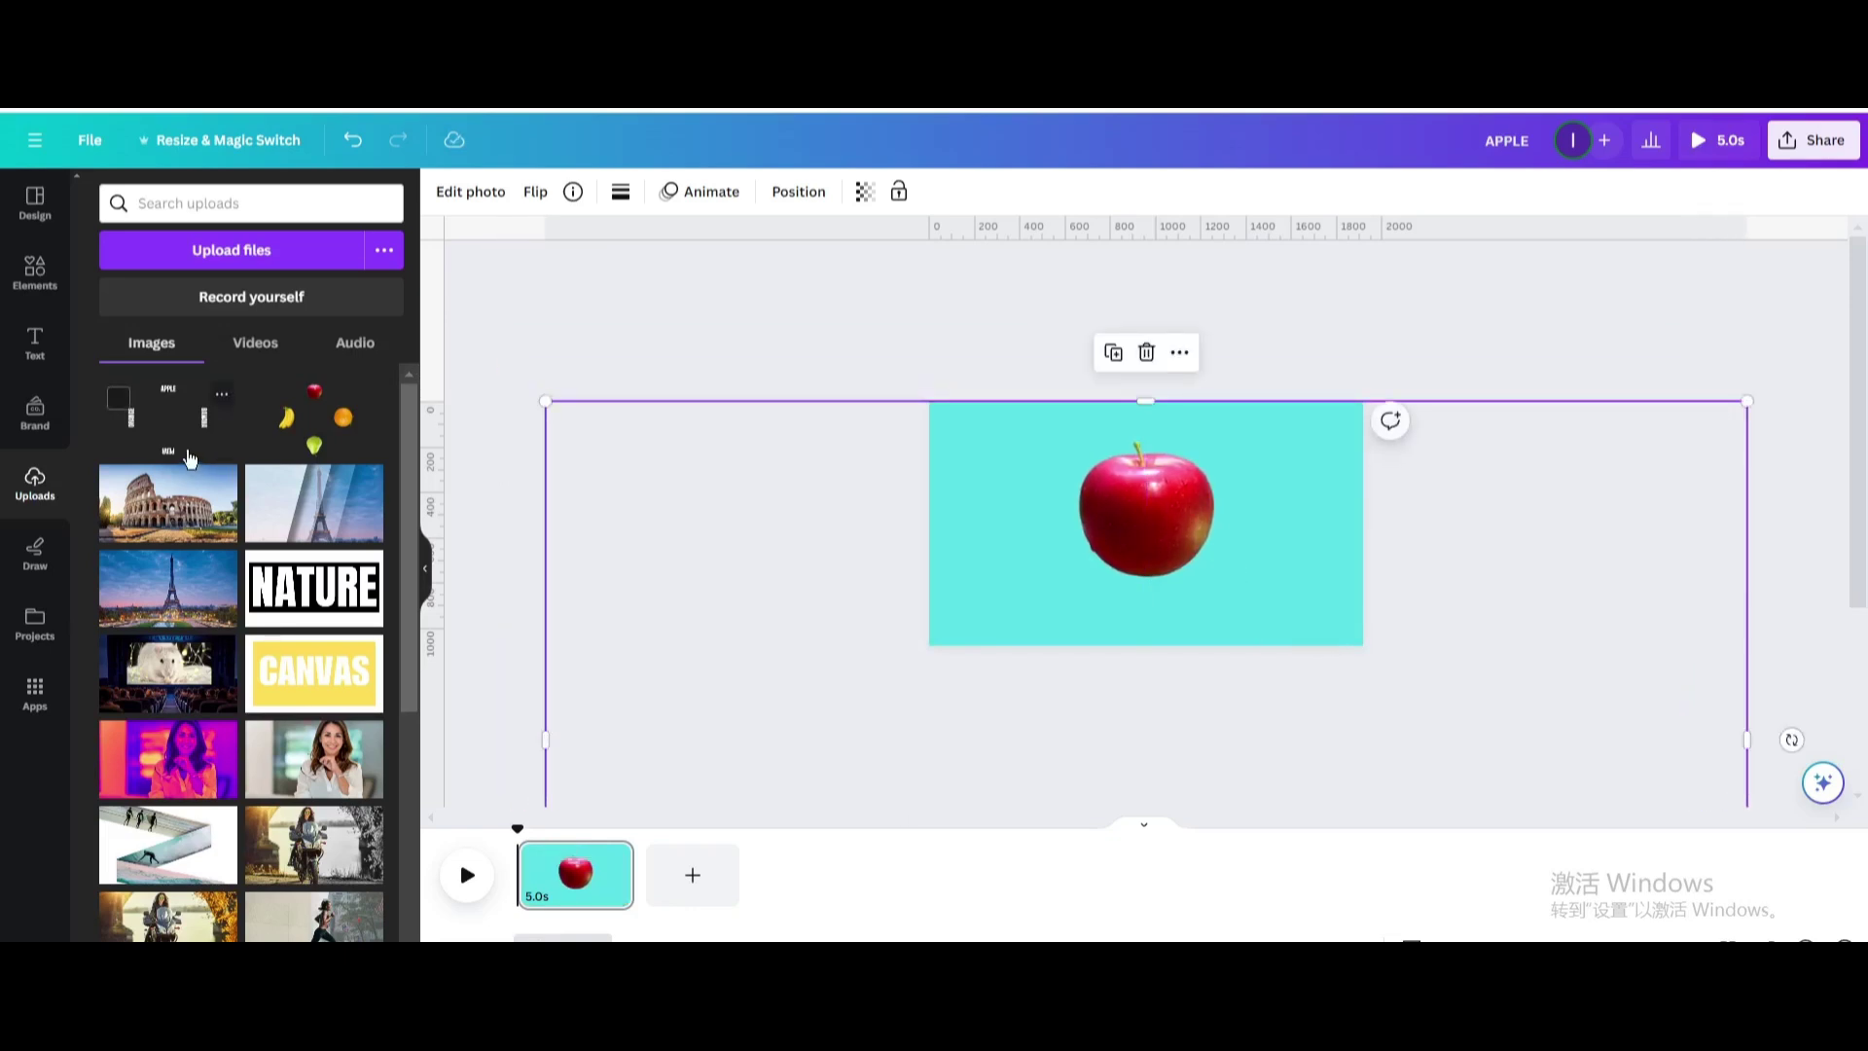
left_click(1109, 523)
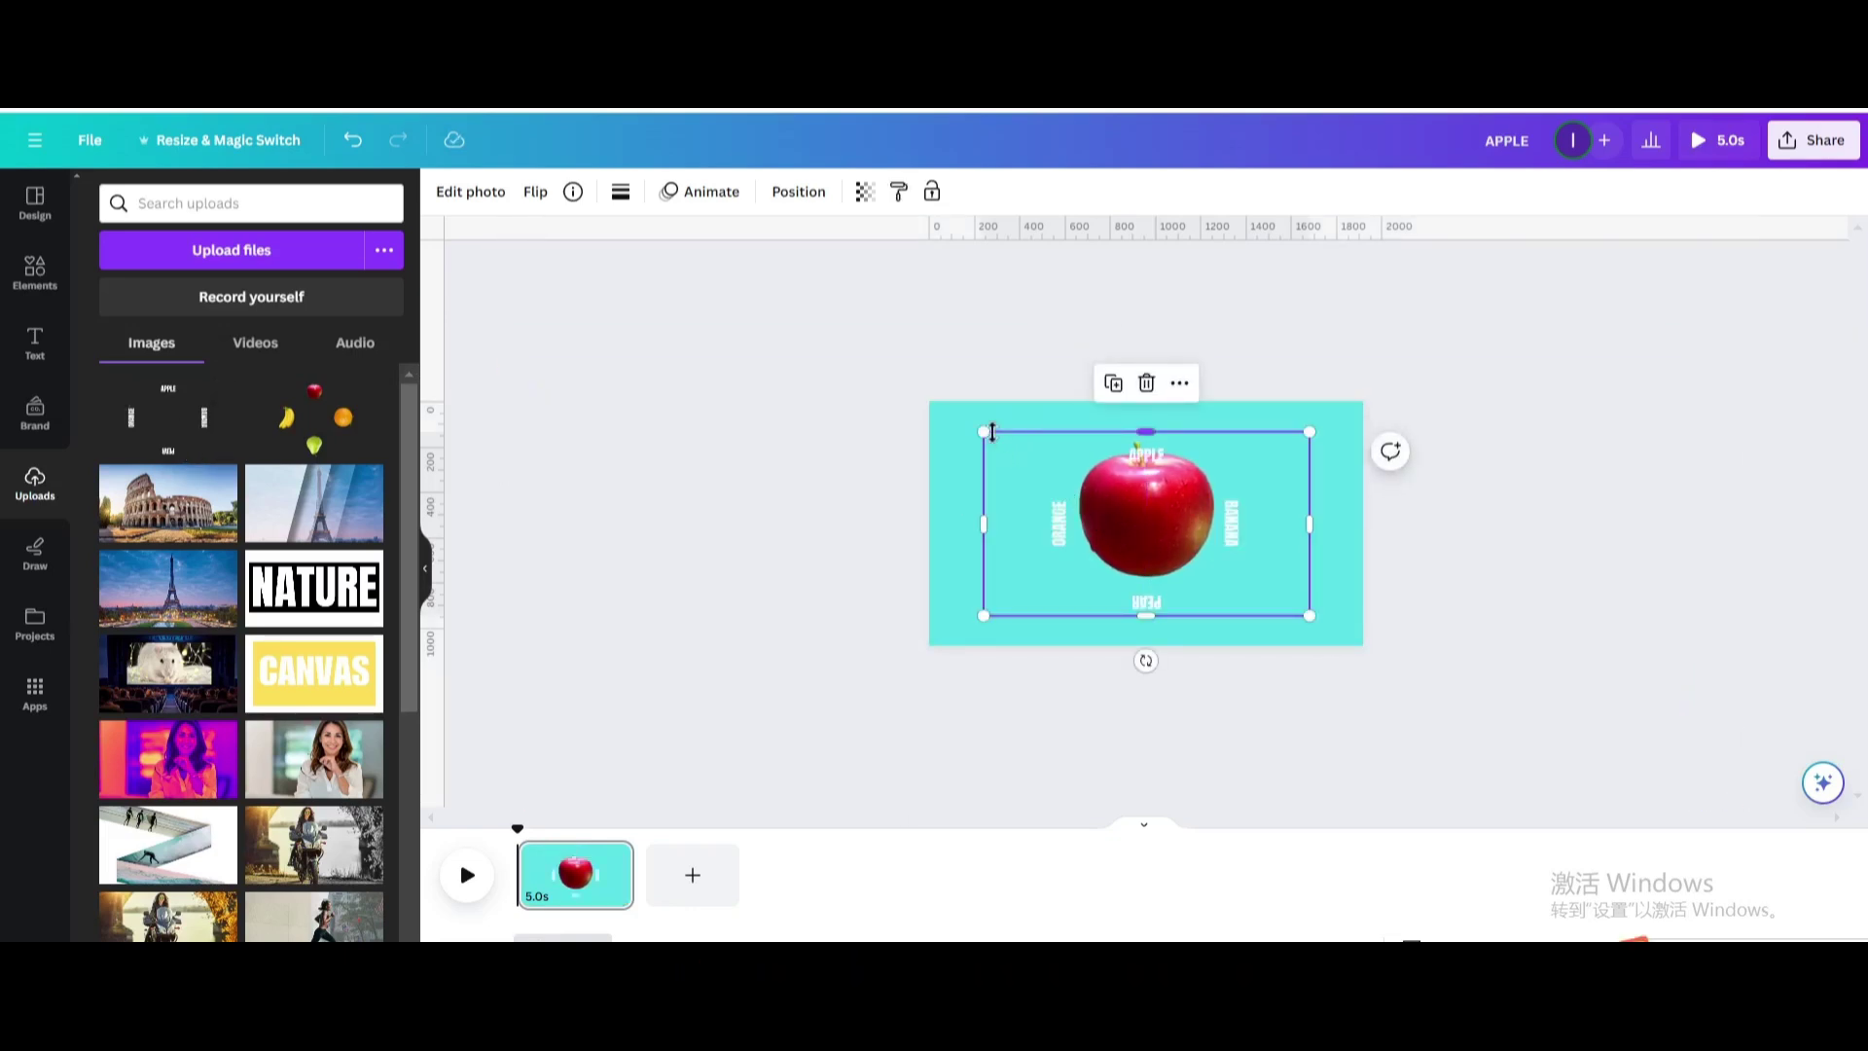
Step: Enlarge the label image and position it so APPLE sits centred over the apple
left_click_drag(983, 431, 358, 409)
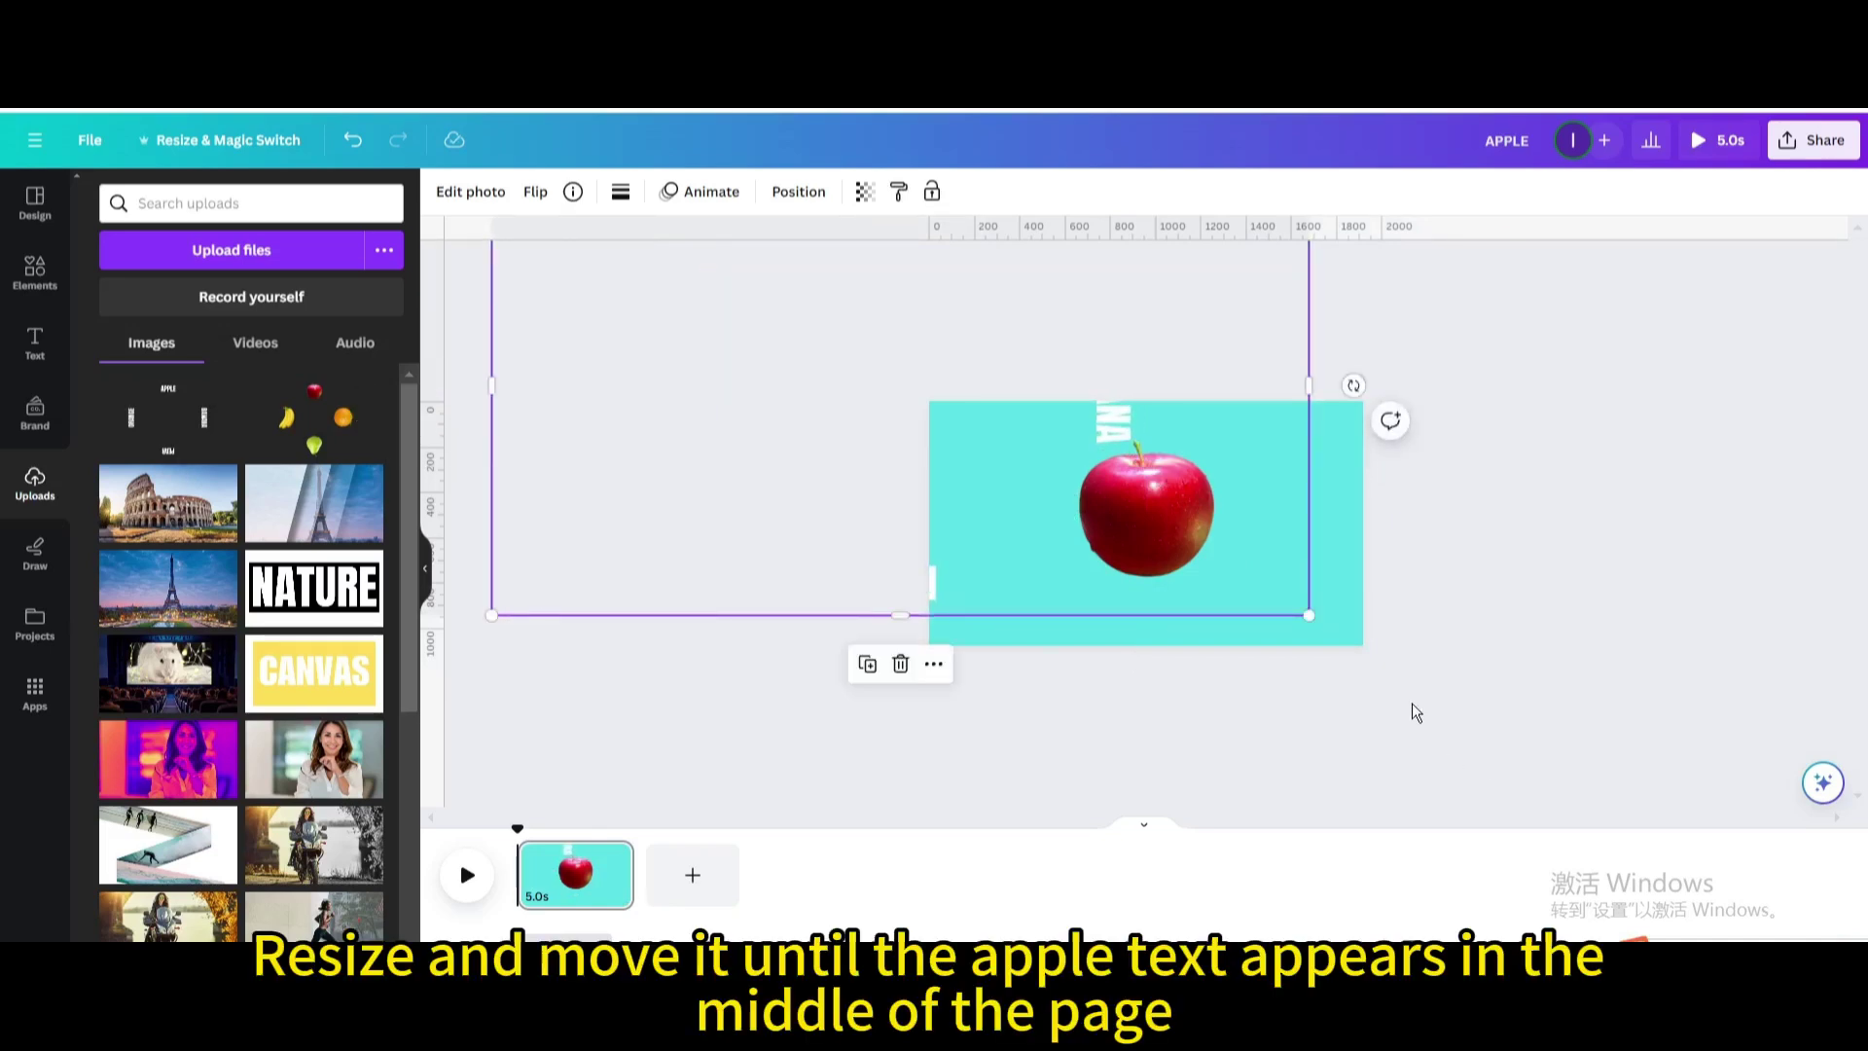
left_click_drag(1304, 613, 1651, 804)
left_click_drag(1304, 509, 1375, 779)
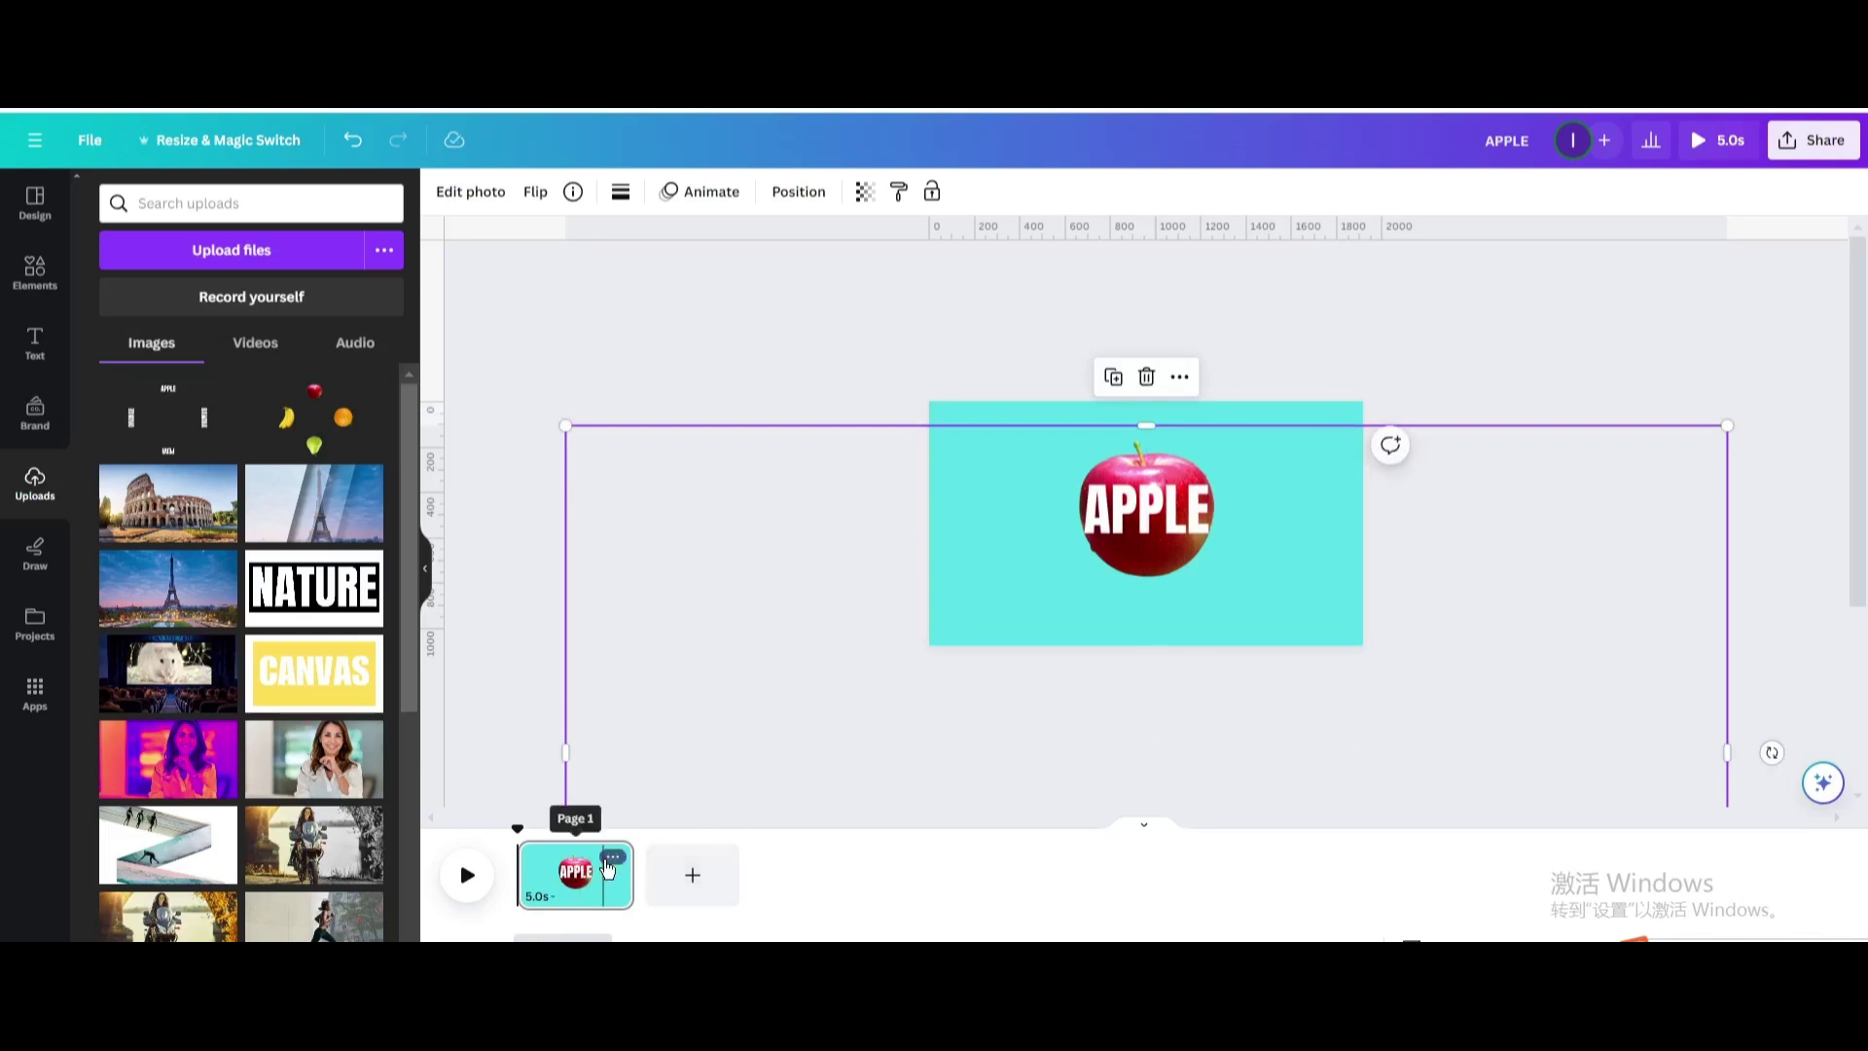
Step: Duplicate the apple page into a second page and select its fruit image group
left_click(612, 857)
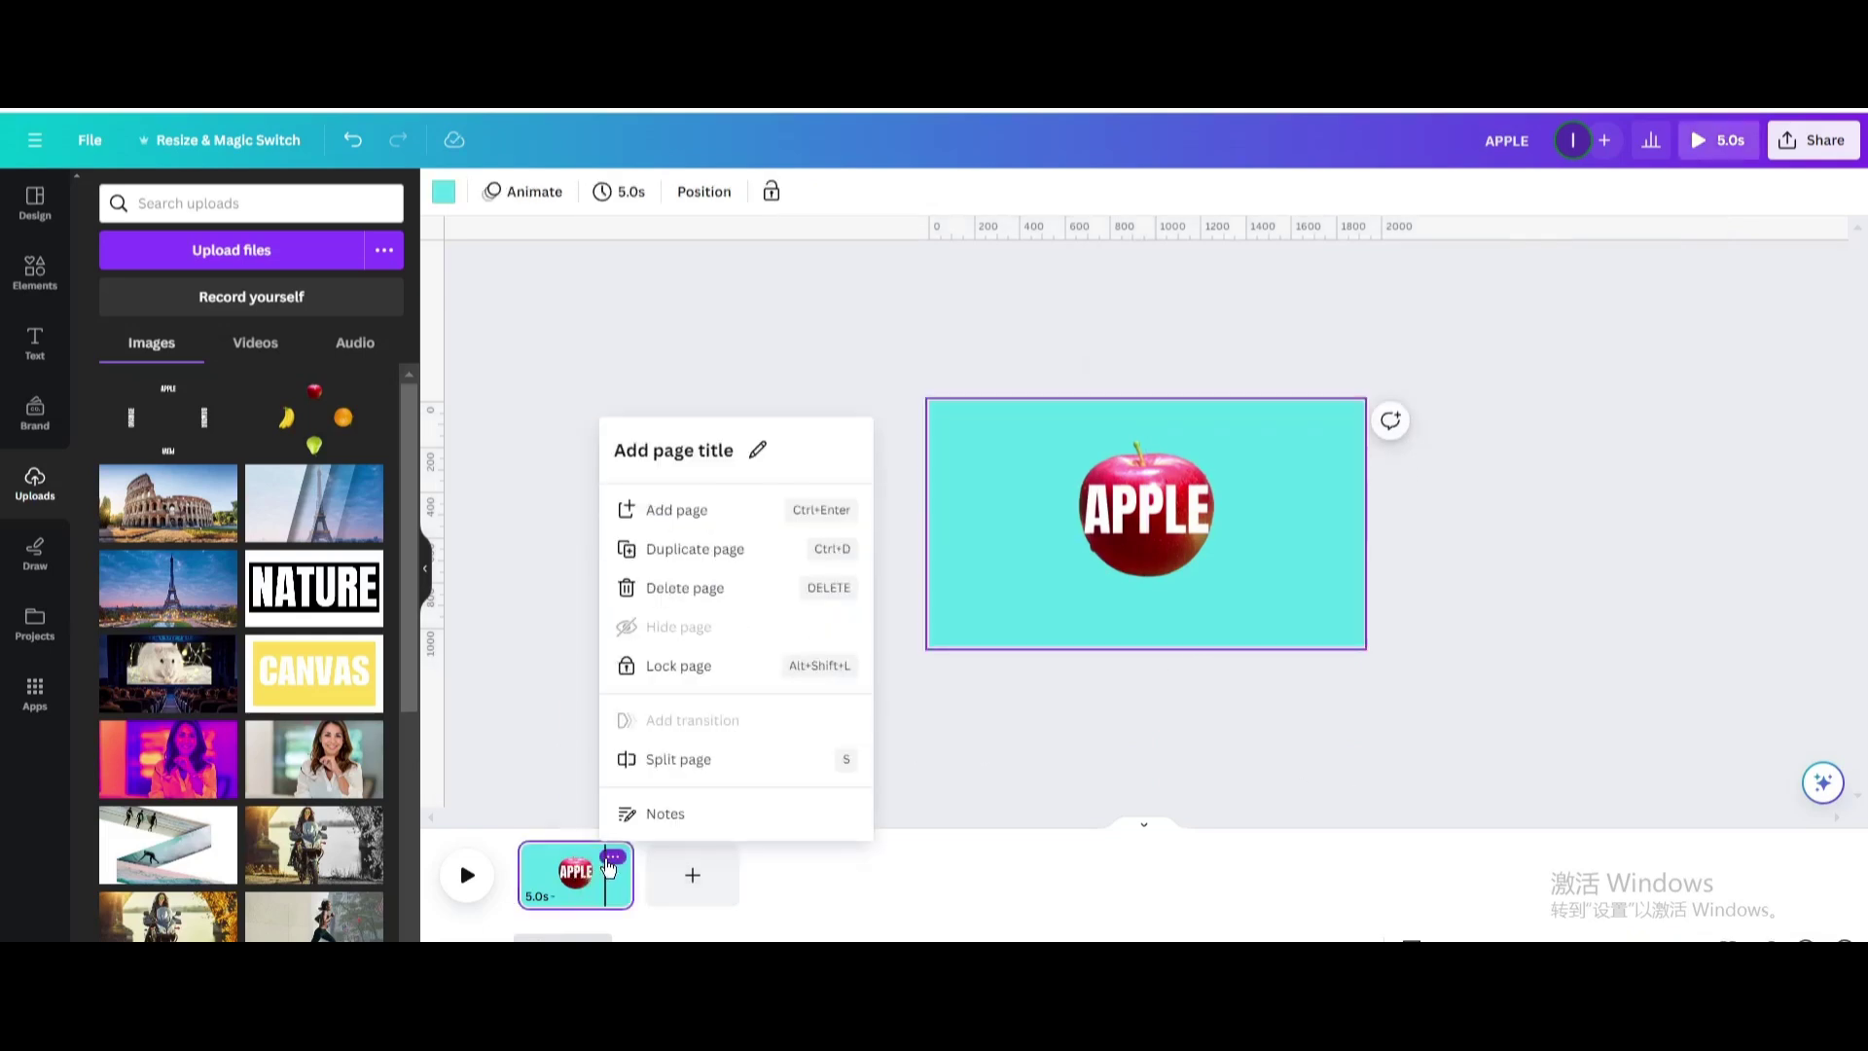
left_click(715, 550)
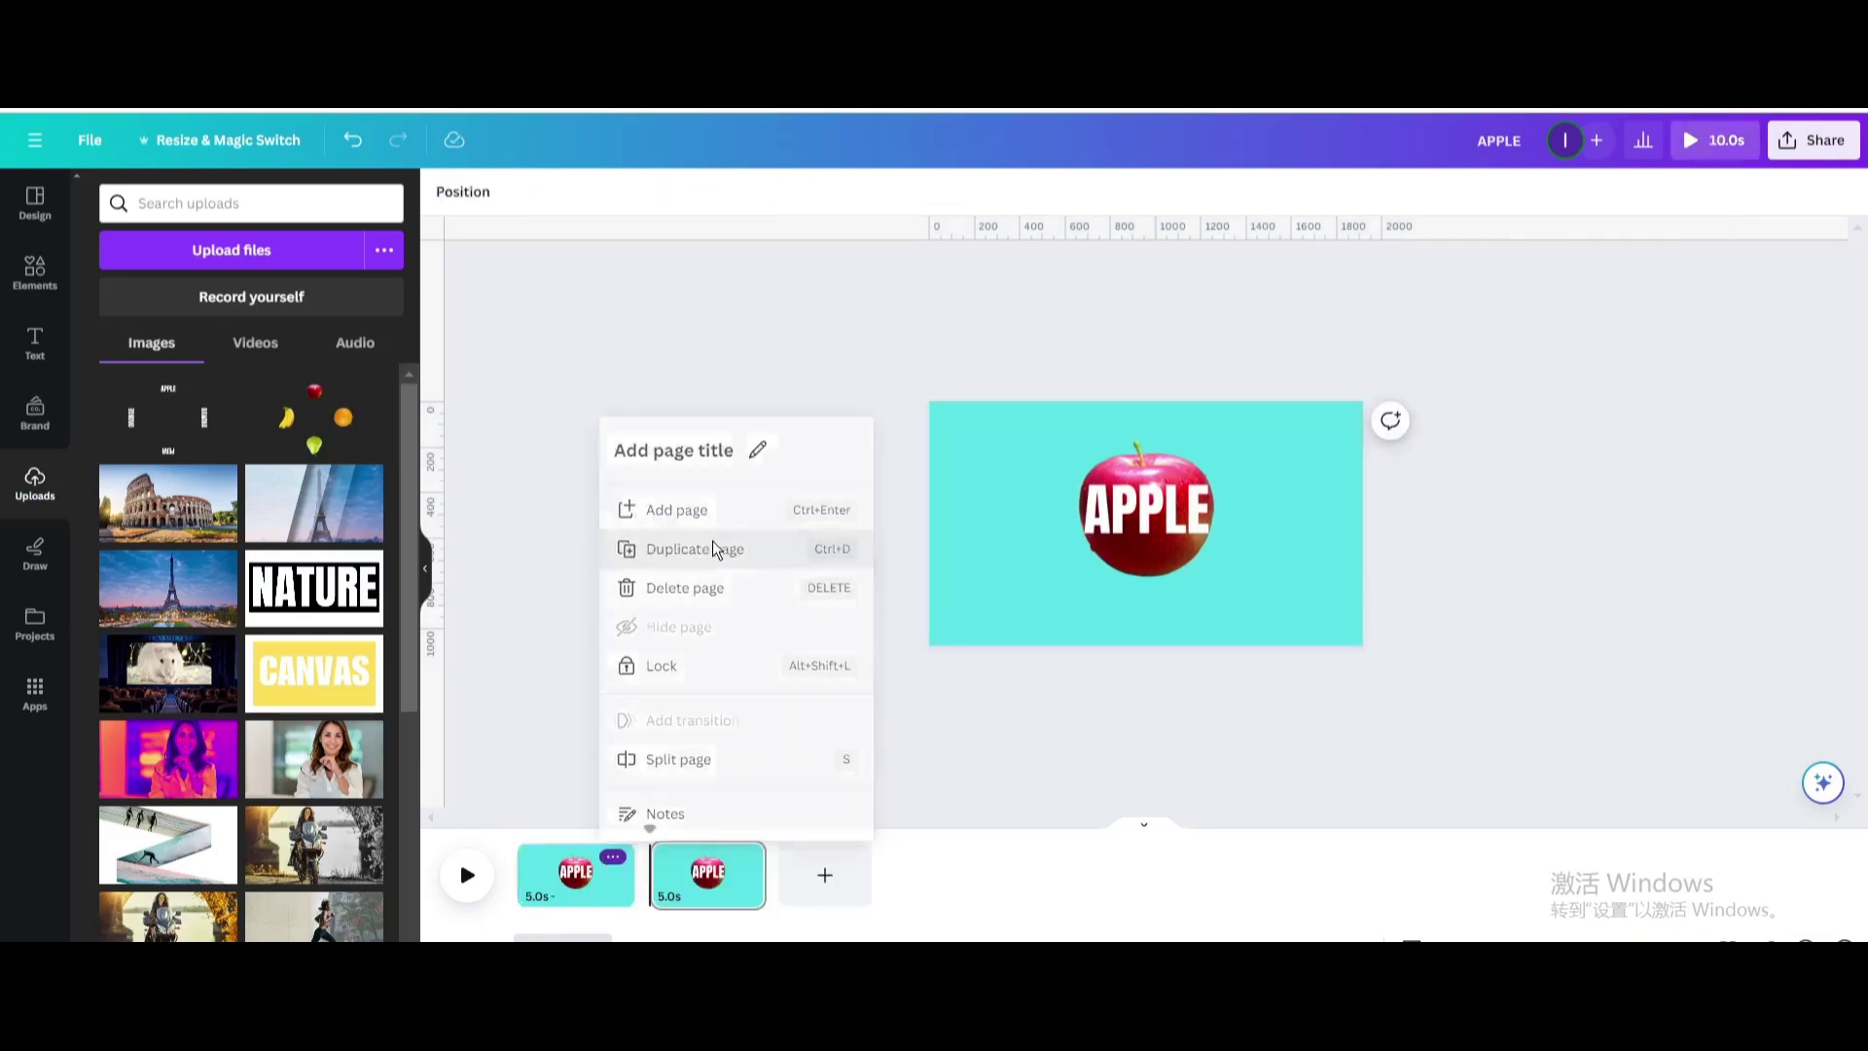
left_click(693, 887)
left_click(951, 463)
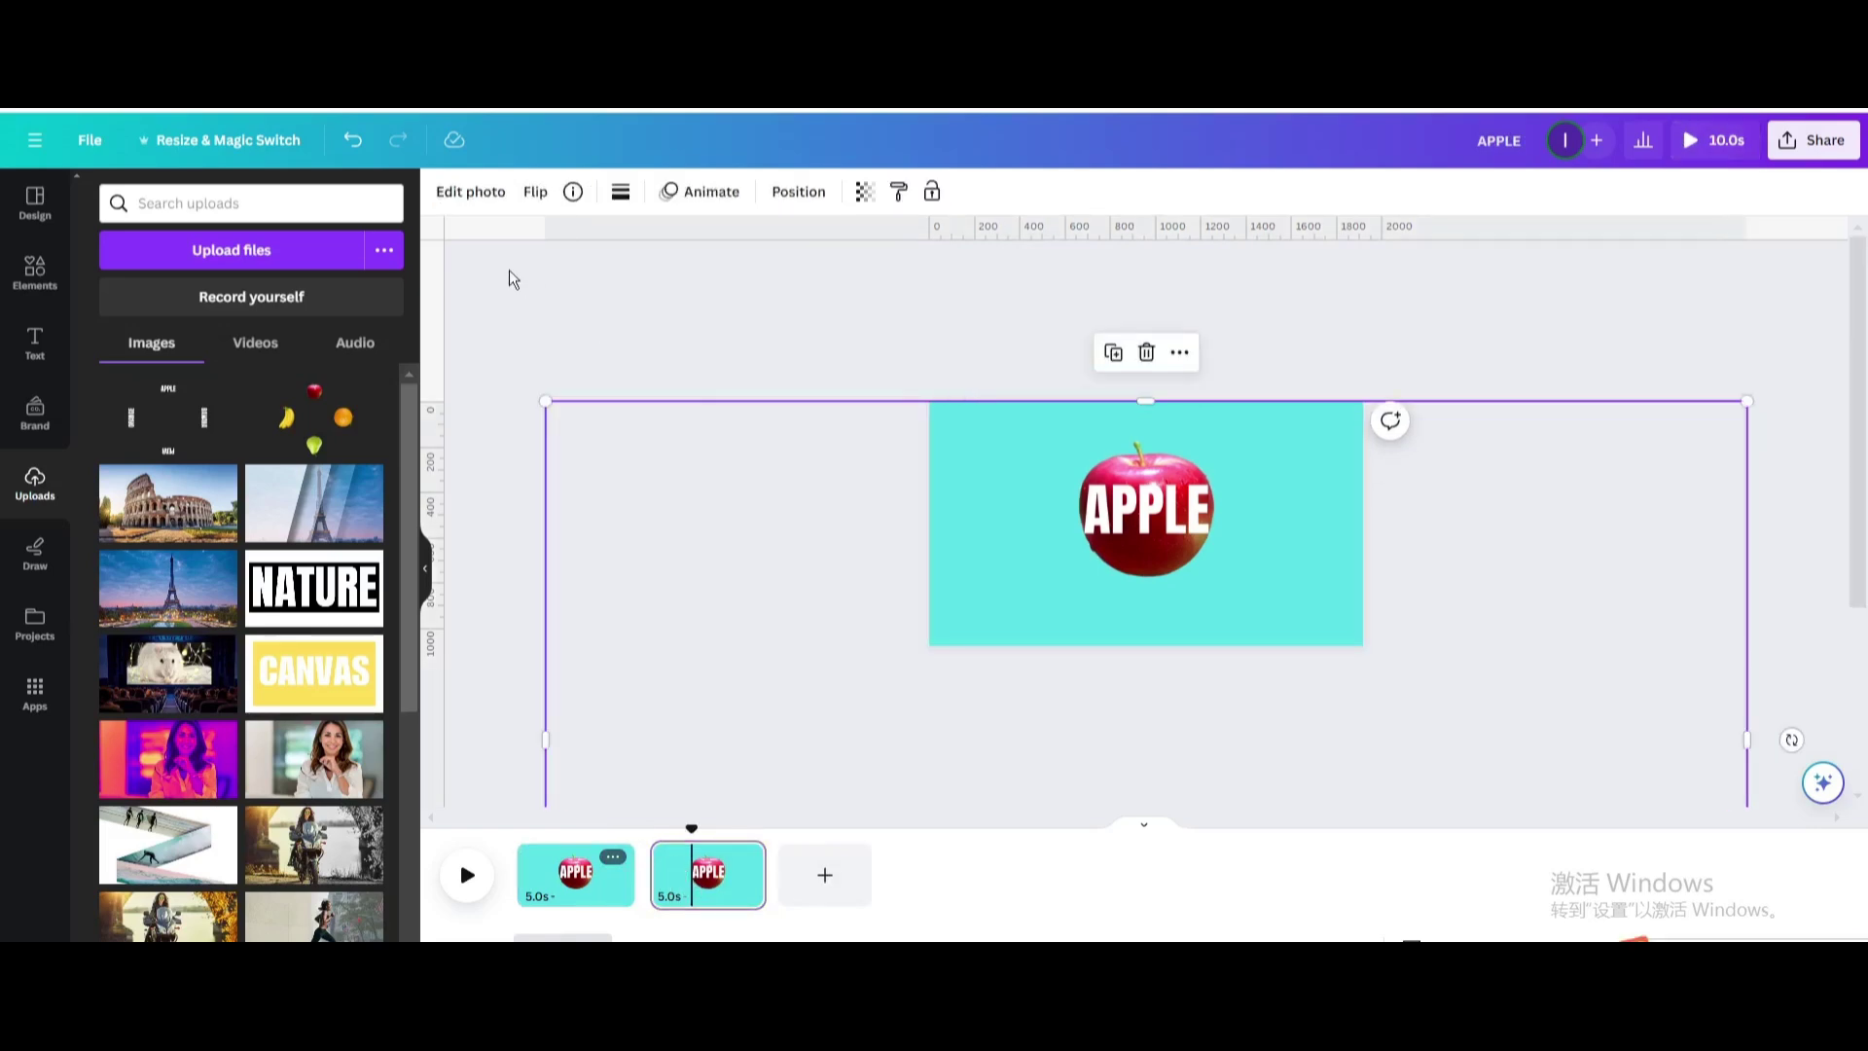
Step: Change the page 2 background colour to pink
left_click(819, 198)
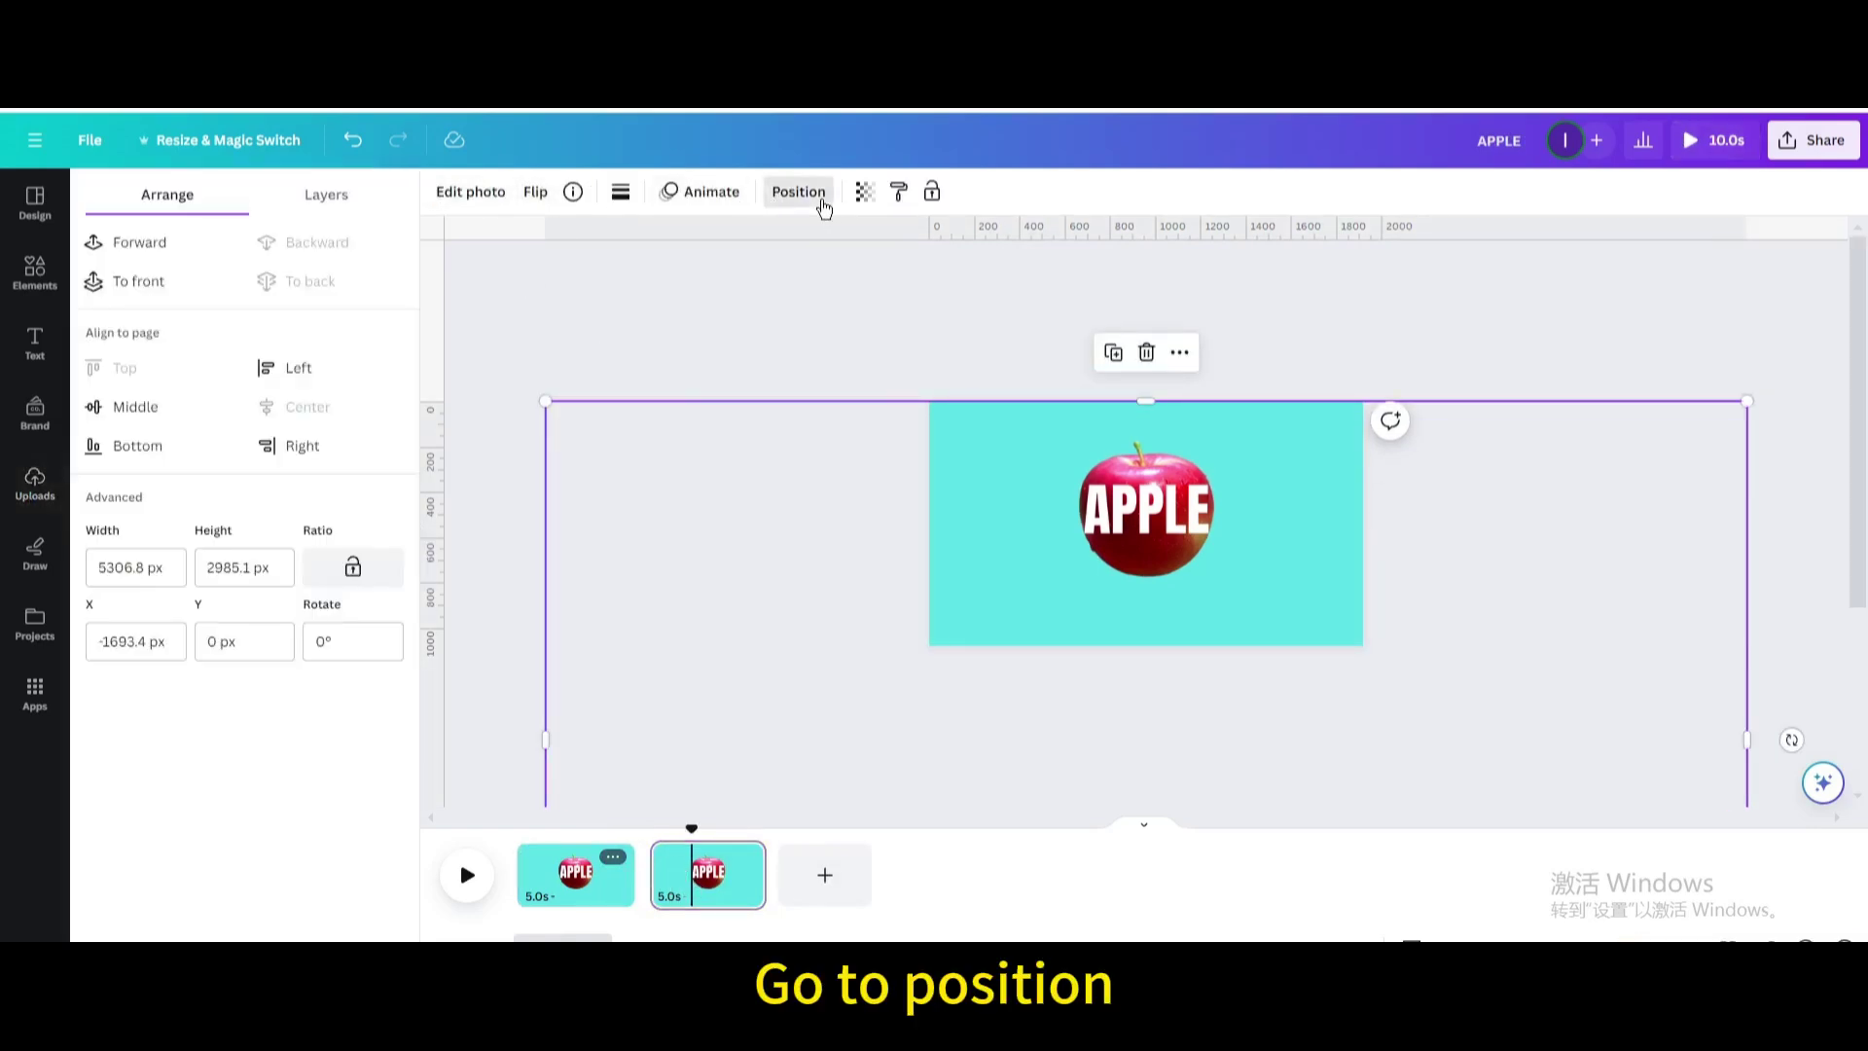
left_click(358, 199)
left_click(250, 438)
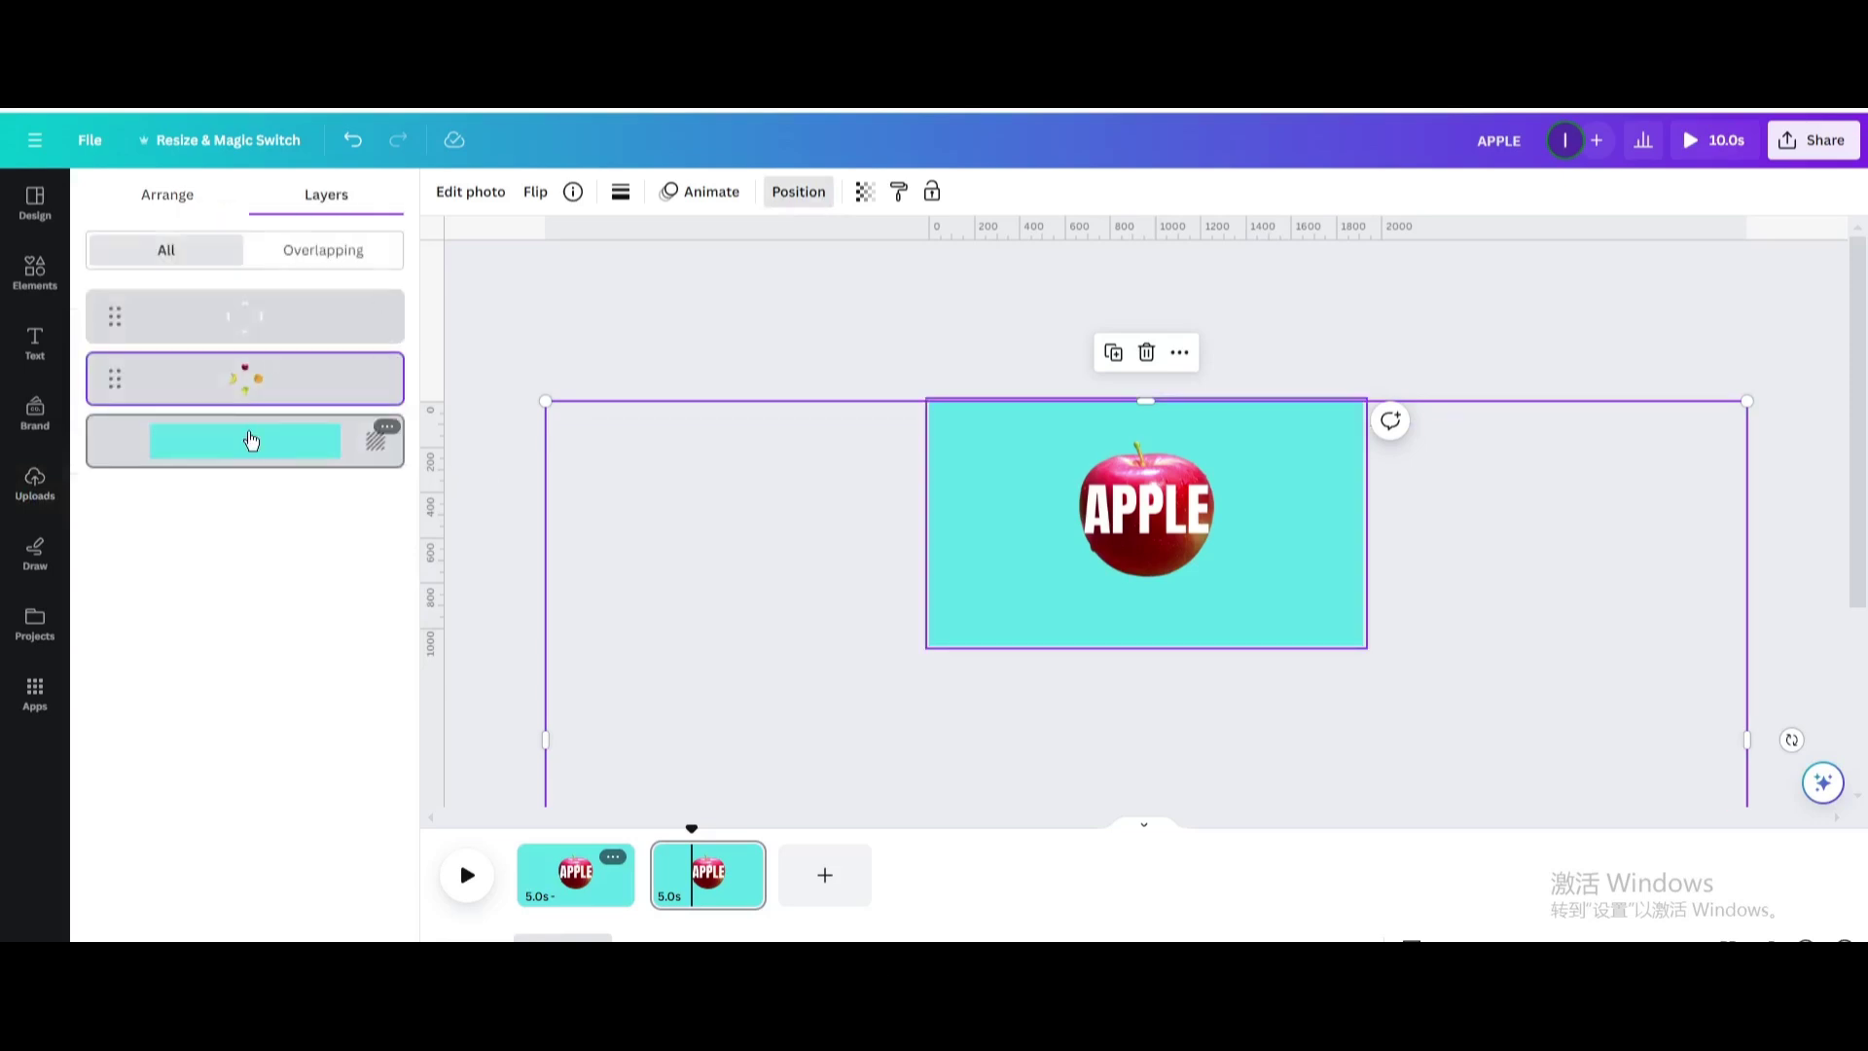
left_click(446, 192)
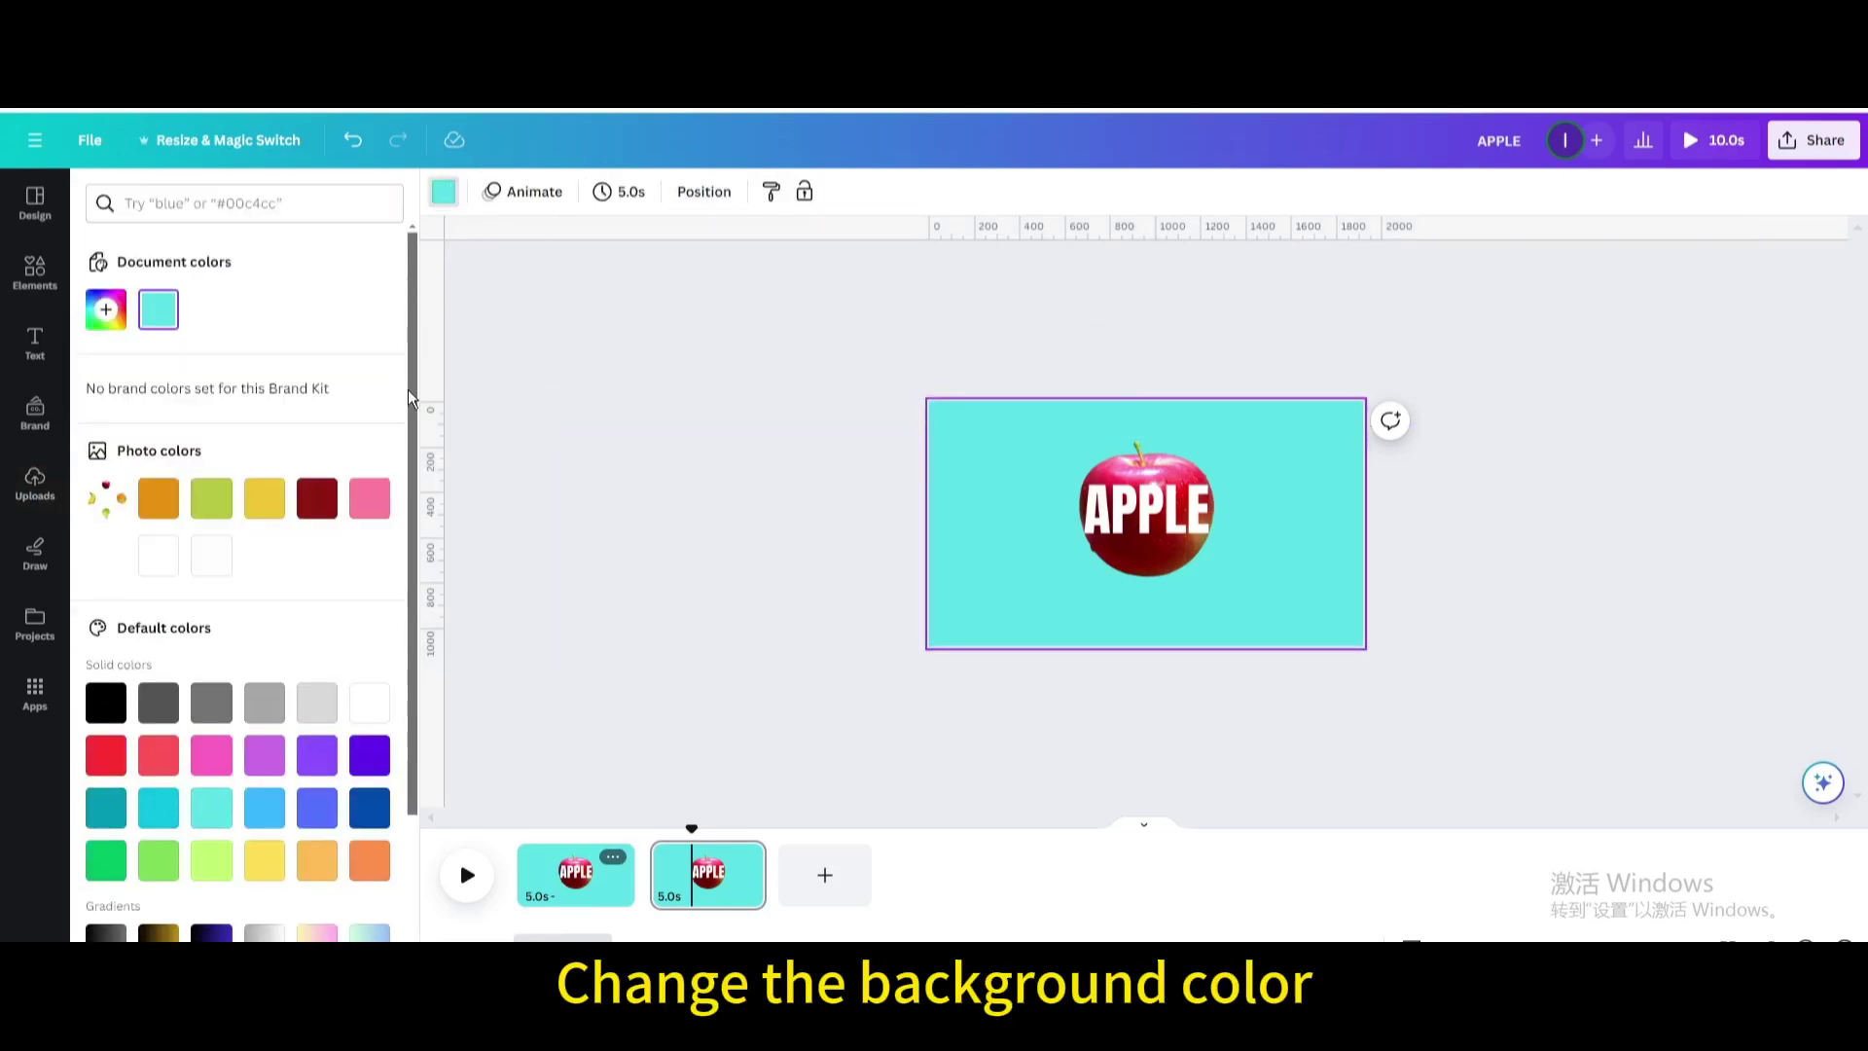
left_click(318, 809)
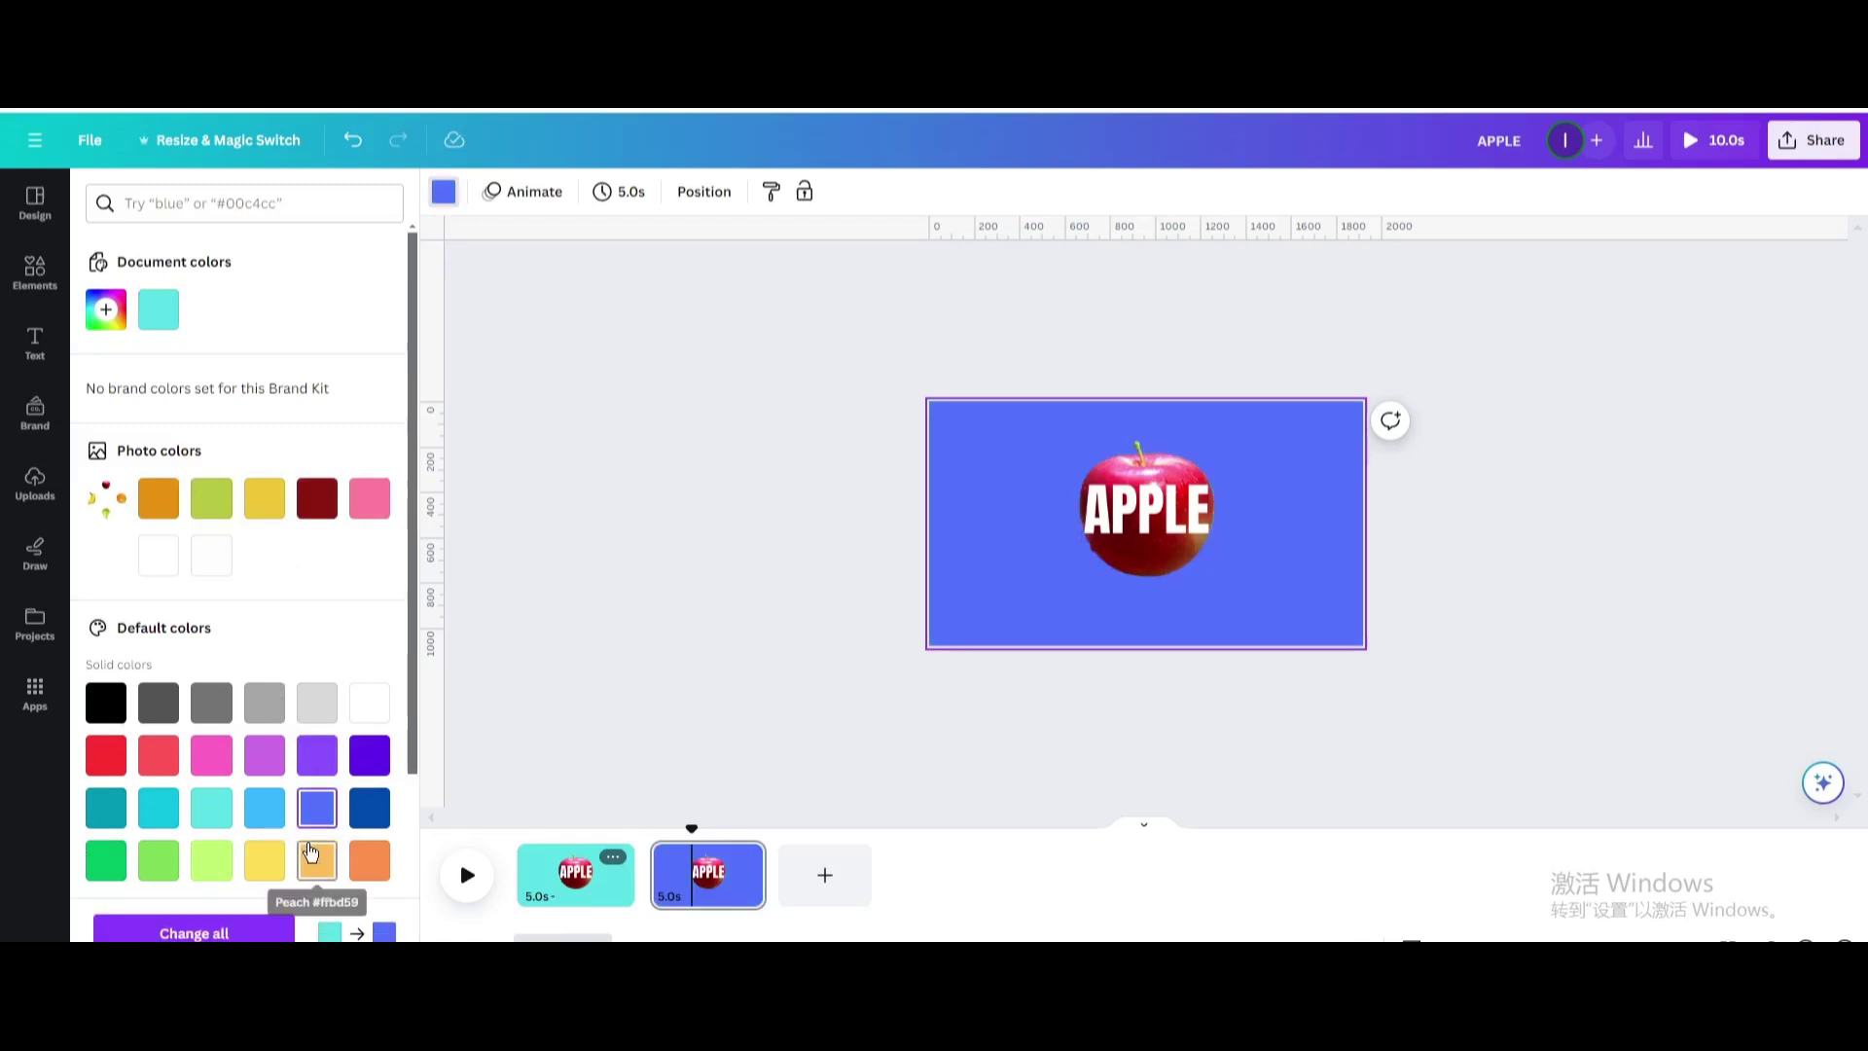
left_click(214, 760)
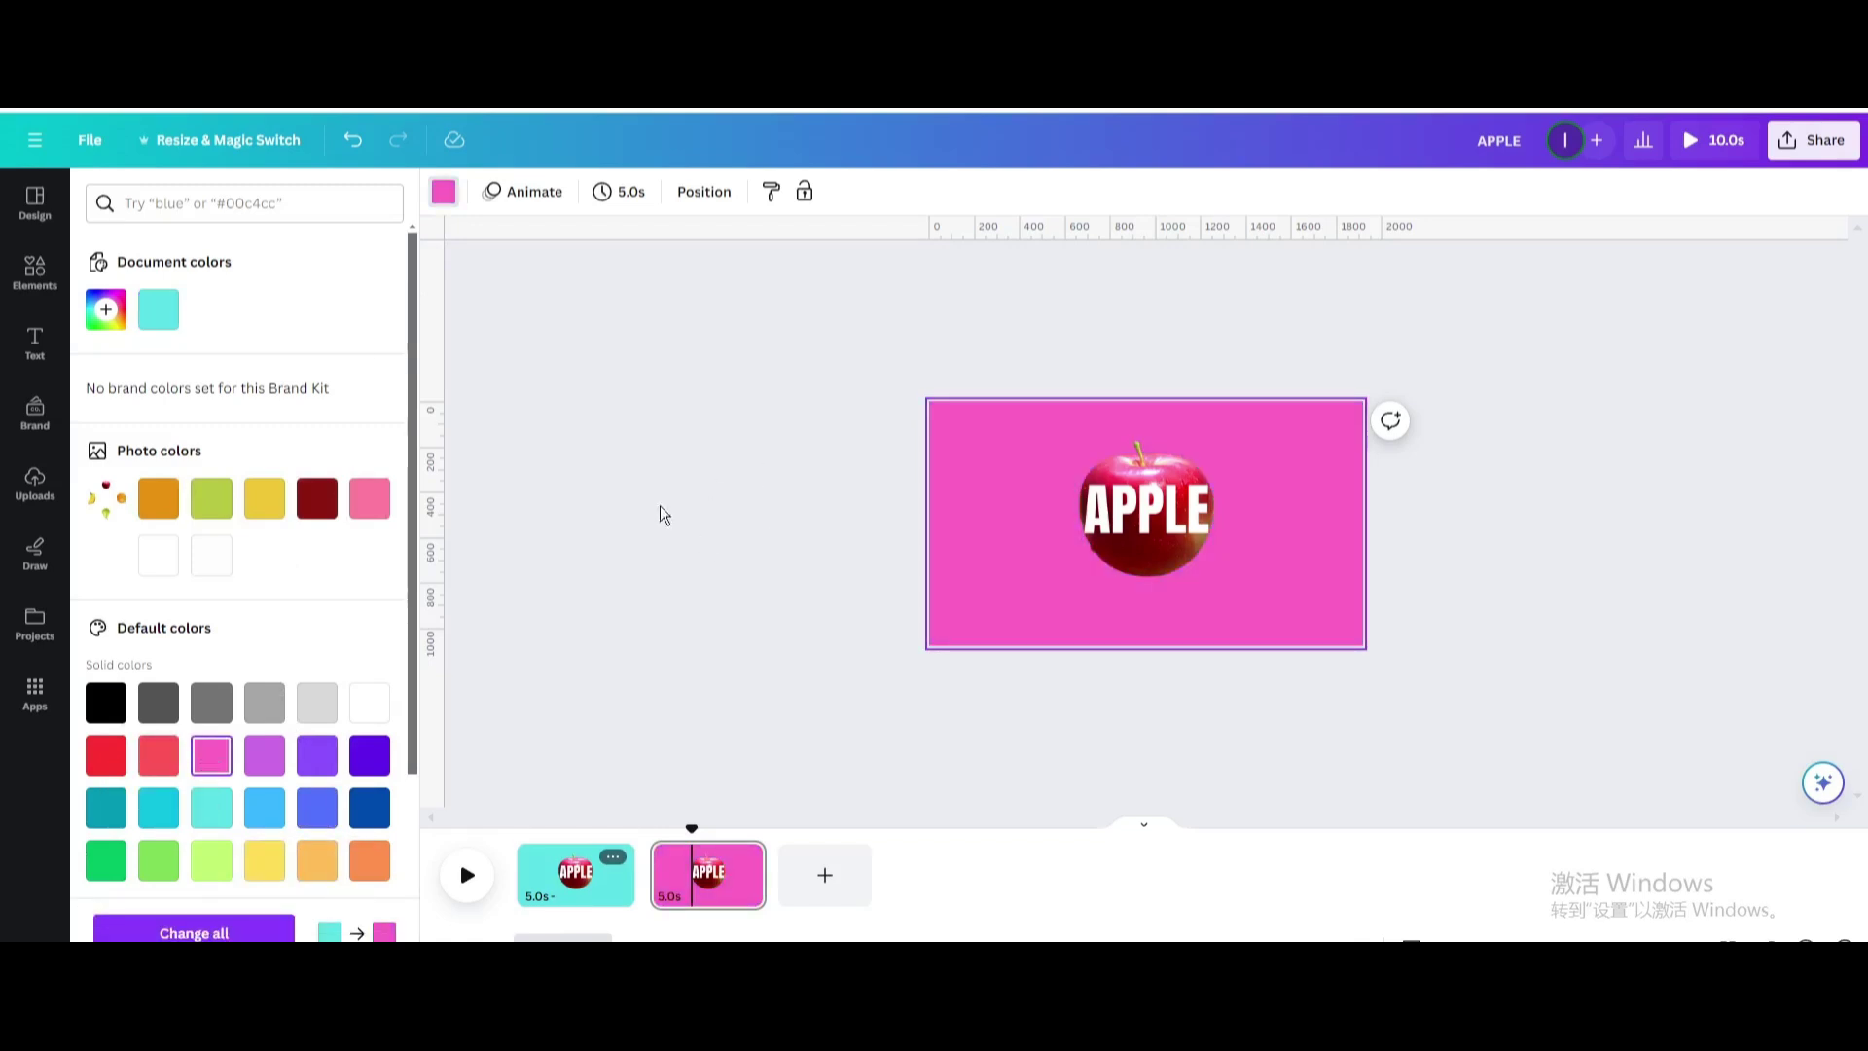
Step: Rotate the fruit and word groups to show the bananas, with BANANA upright just above them
left_click(703, 192)
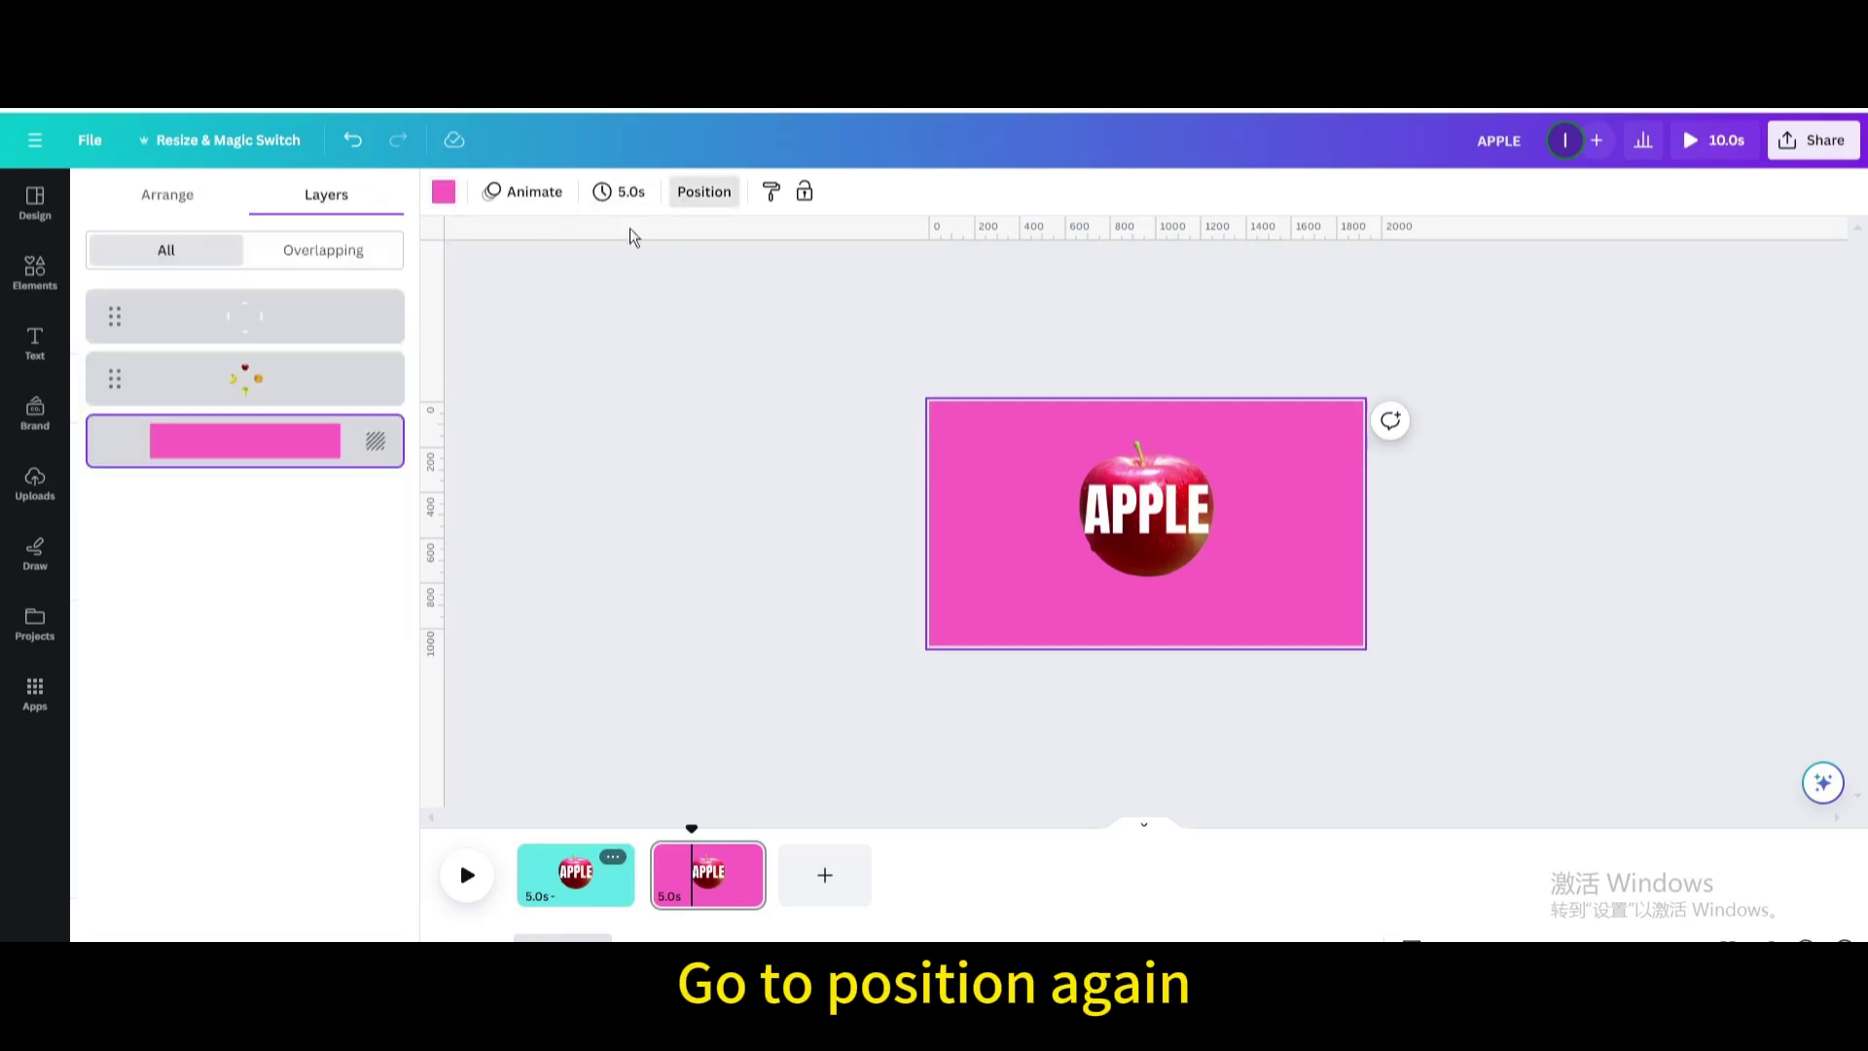
left_click(290, 382)
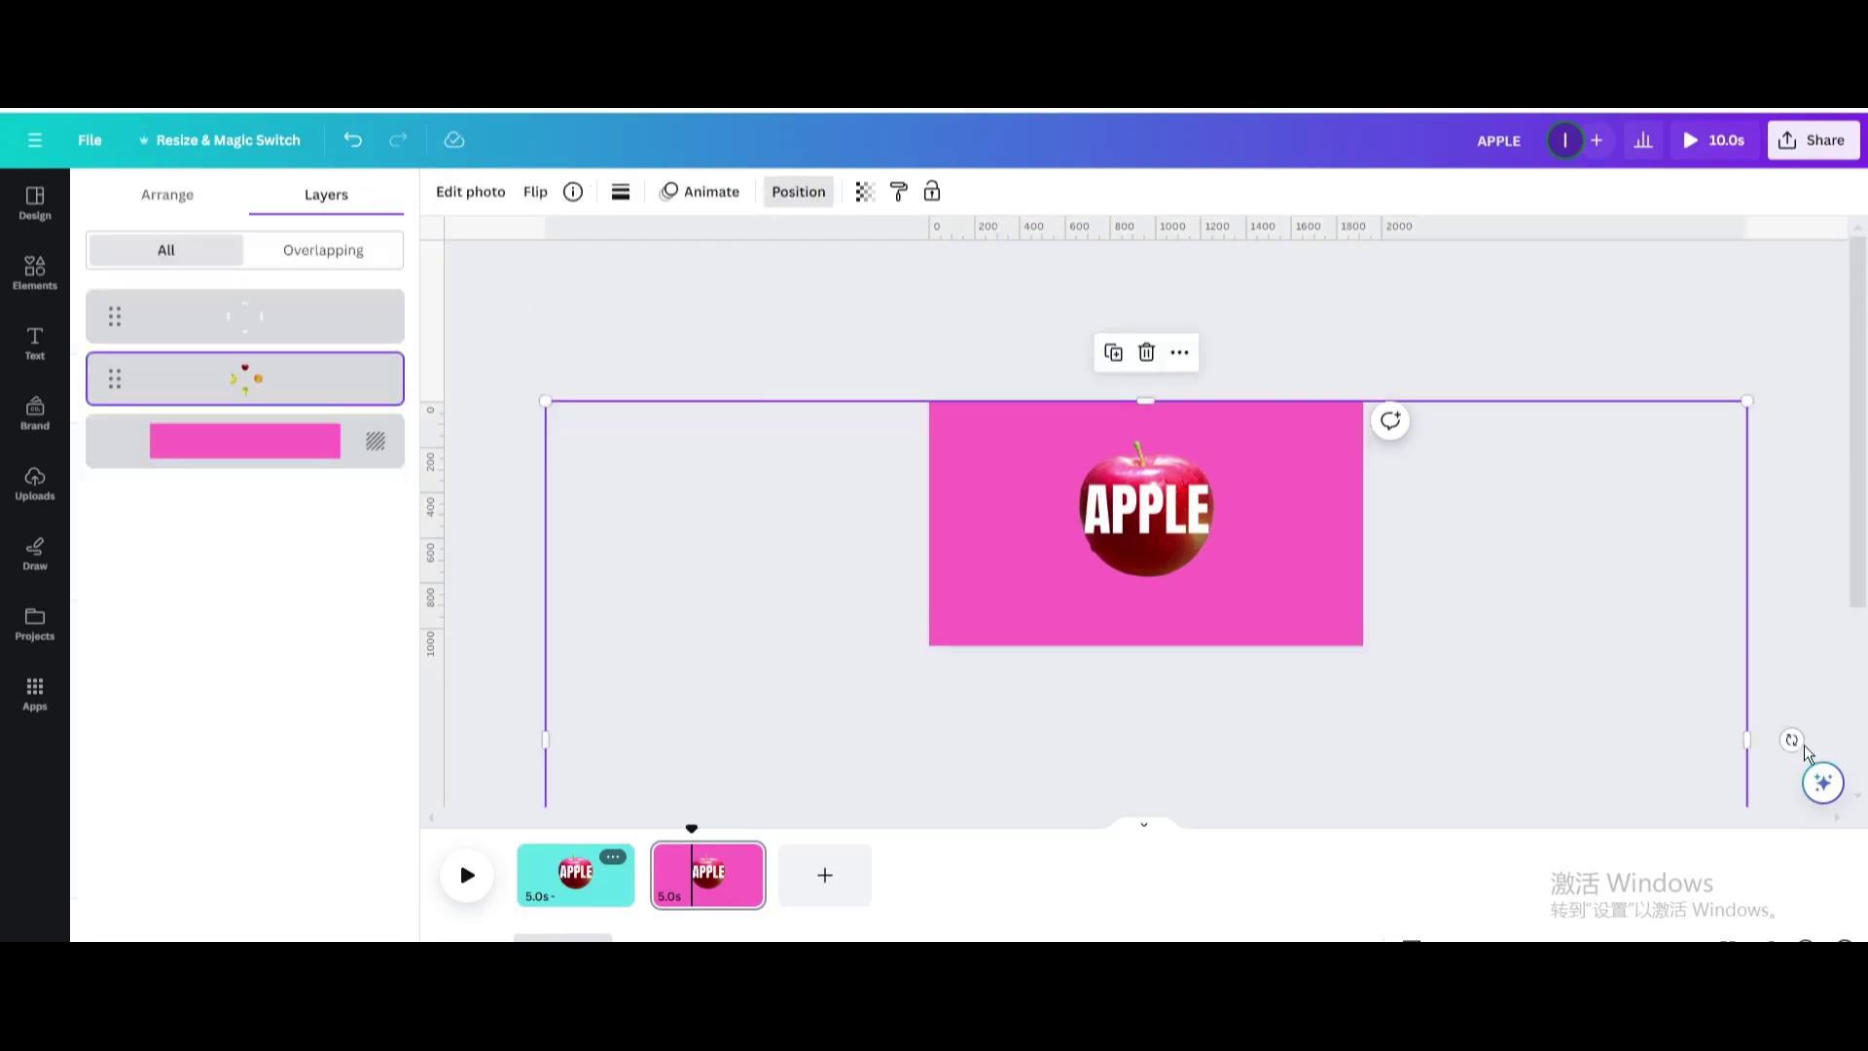
left_click_drag(1791, 740, 1193, 939)
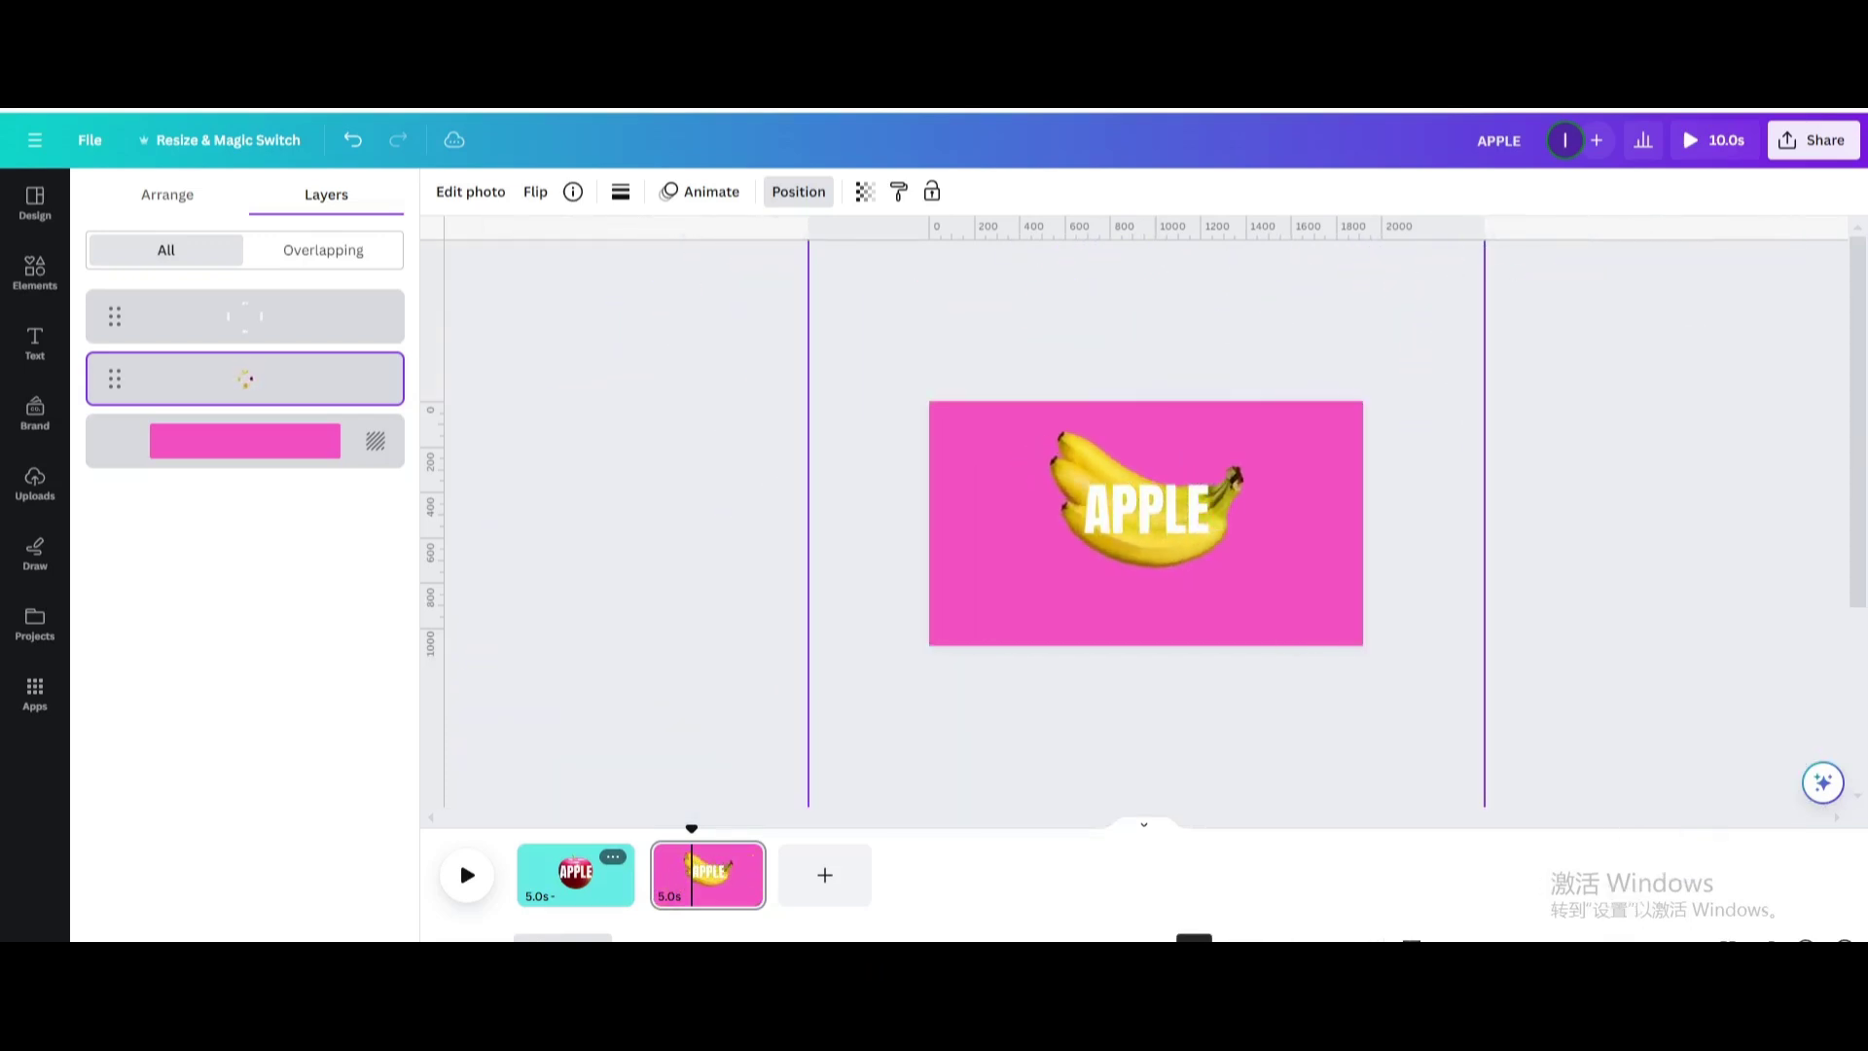
left_click(1135, 498)
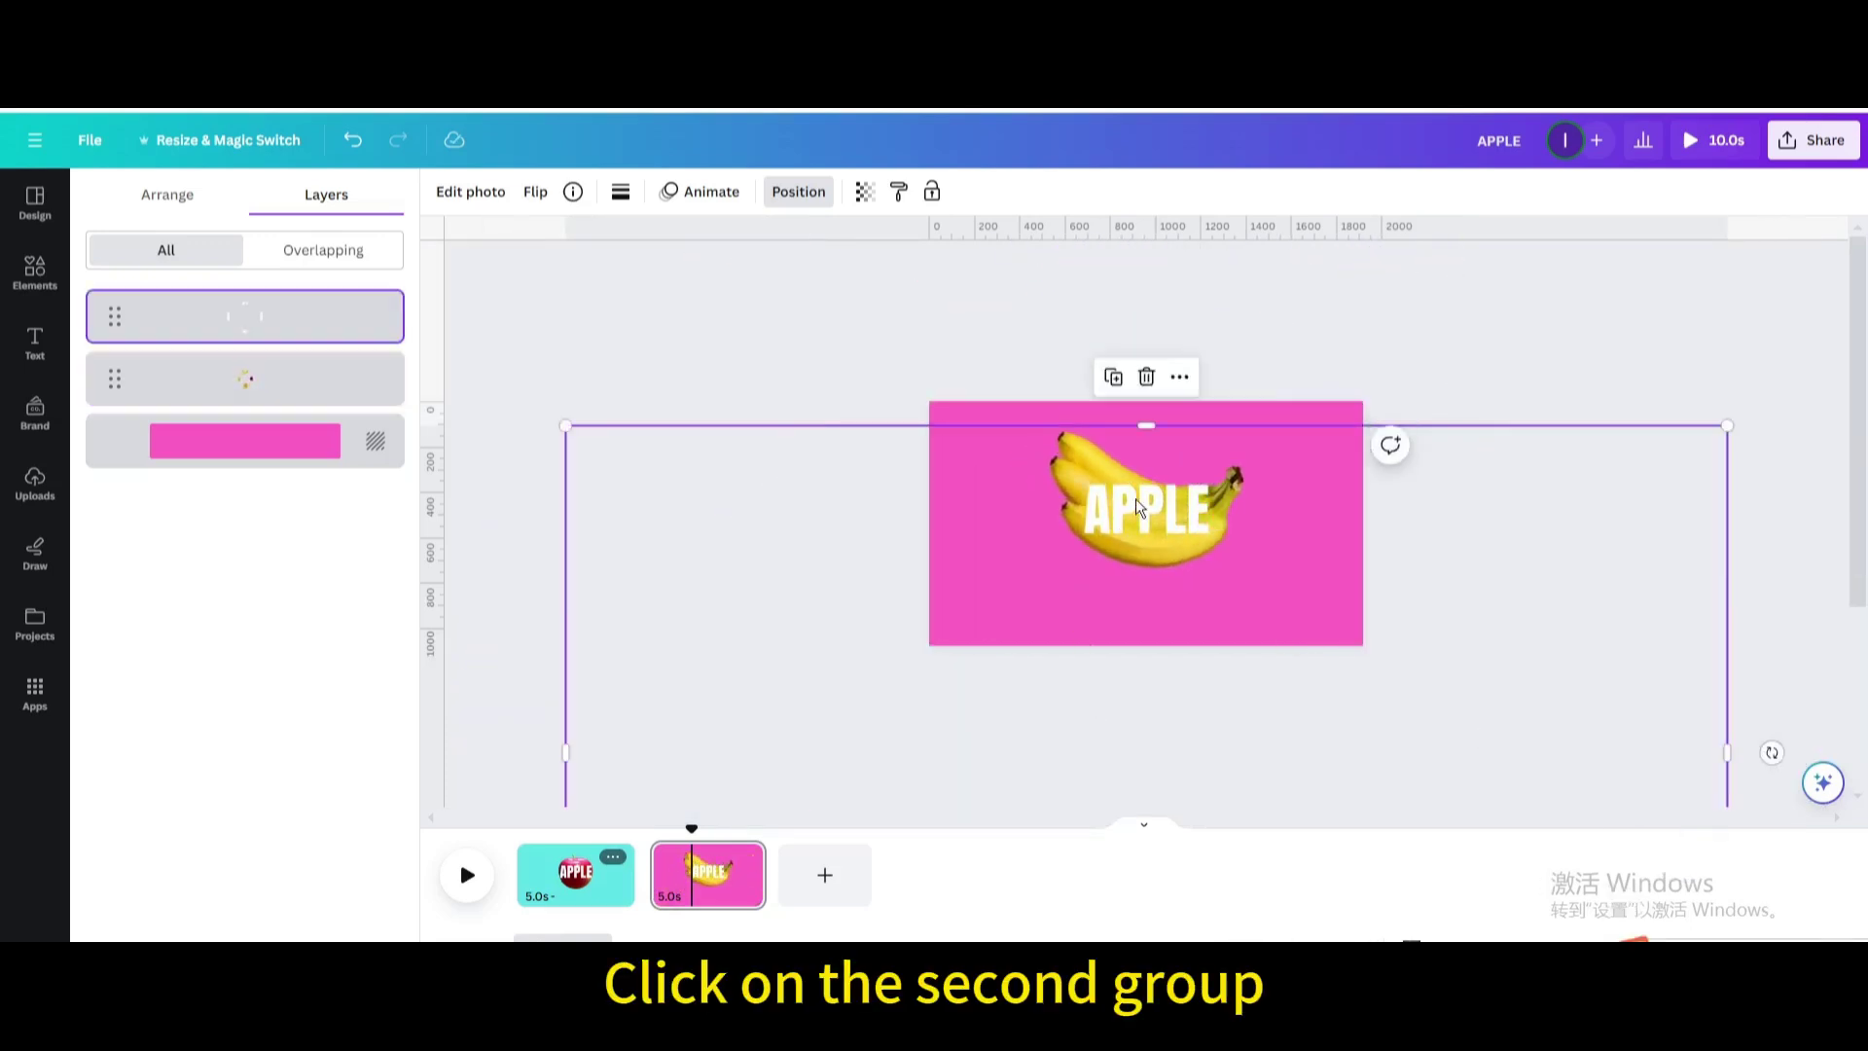
left_click_drag(1771, 751, 1151, 295)
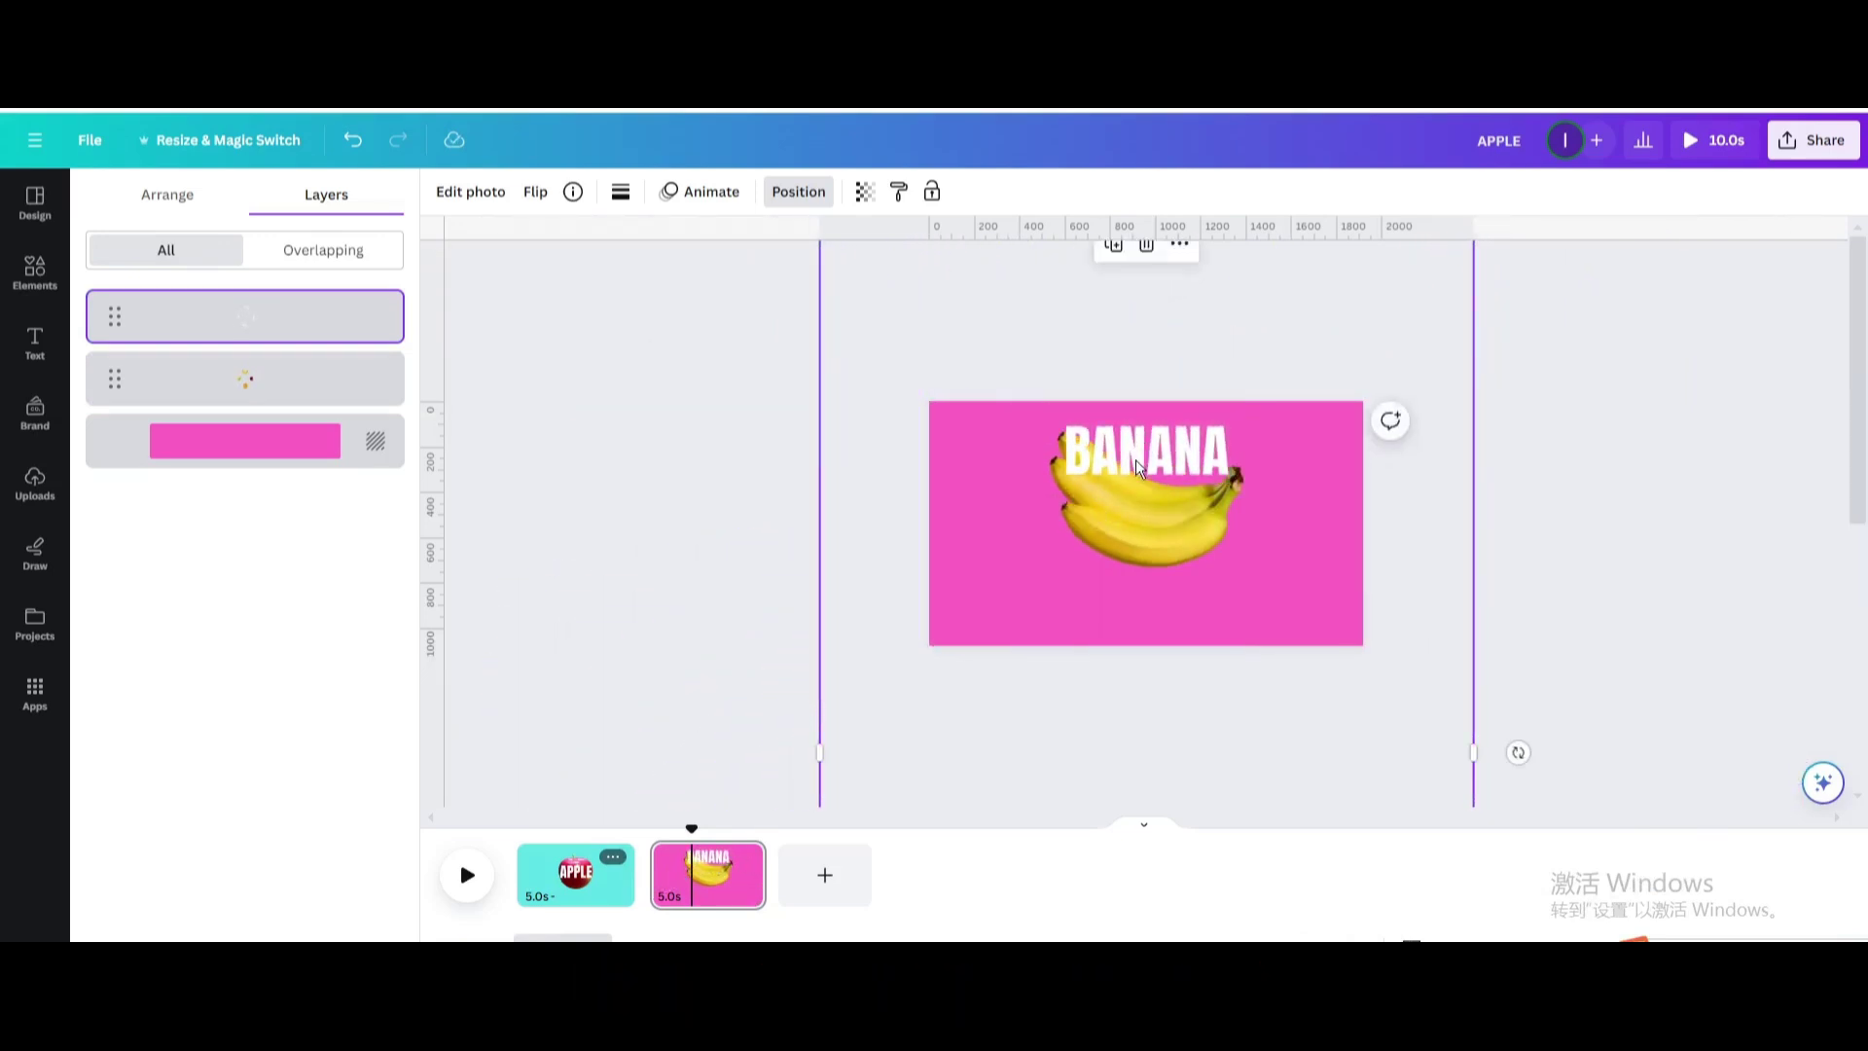
left_click_drag(1135, 459, 1134, 499)
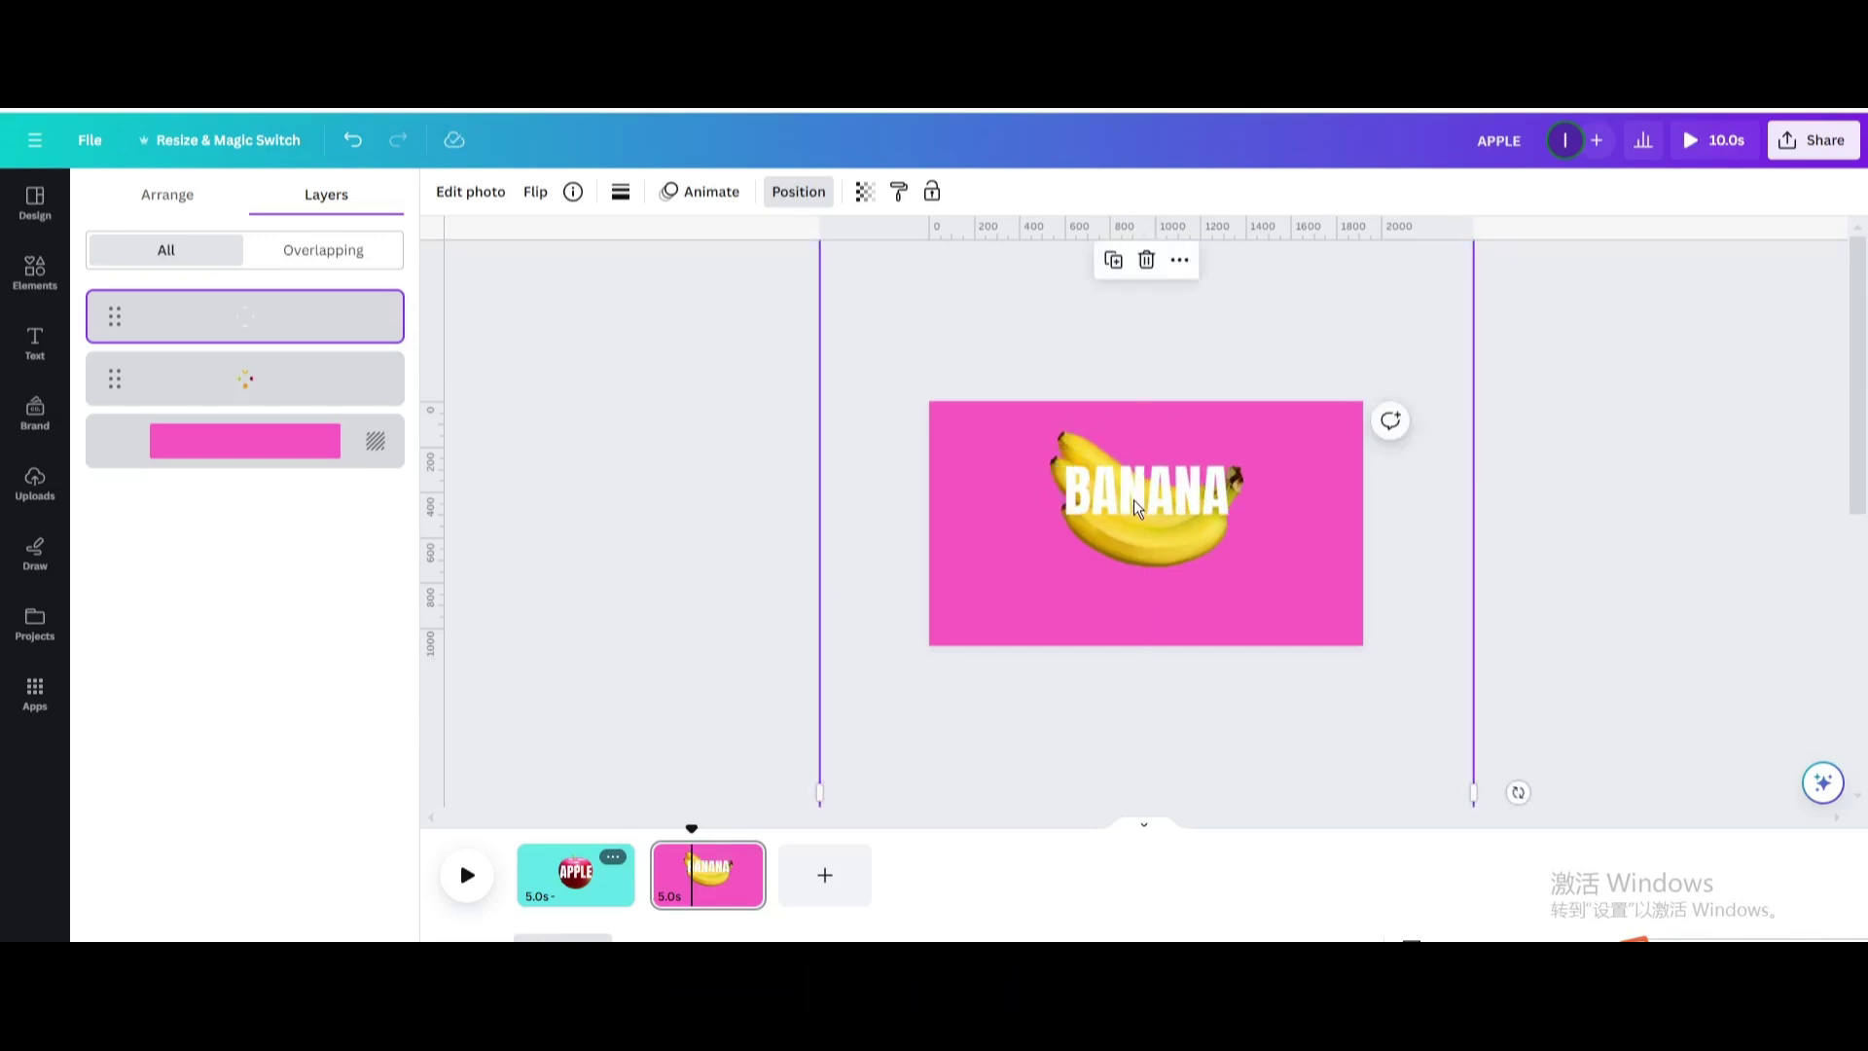
left_click_drag(1135, 496, 1135, 463)
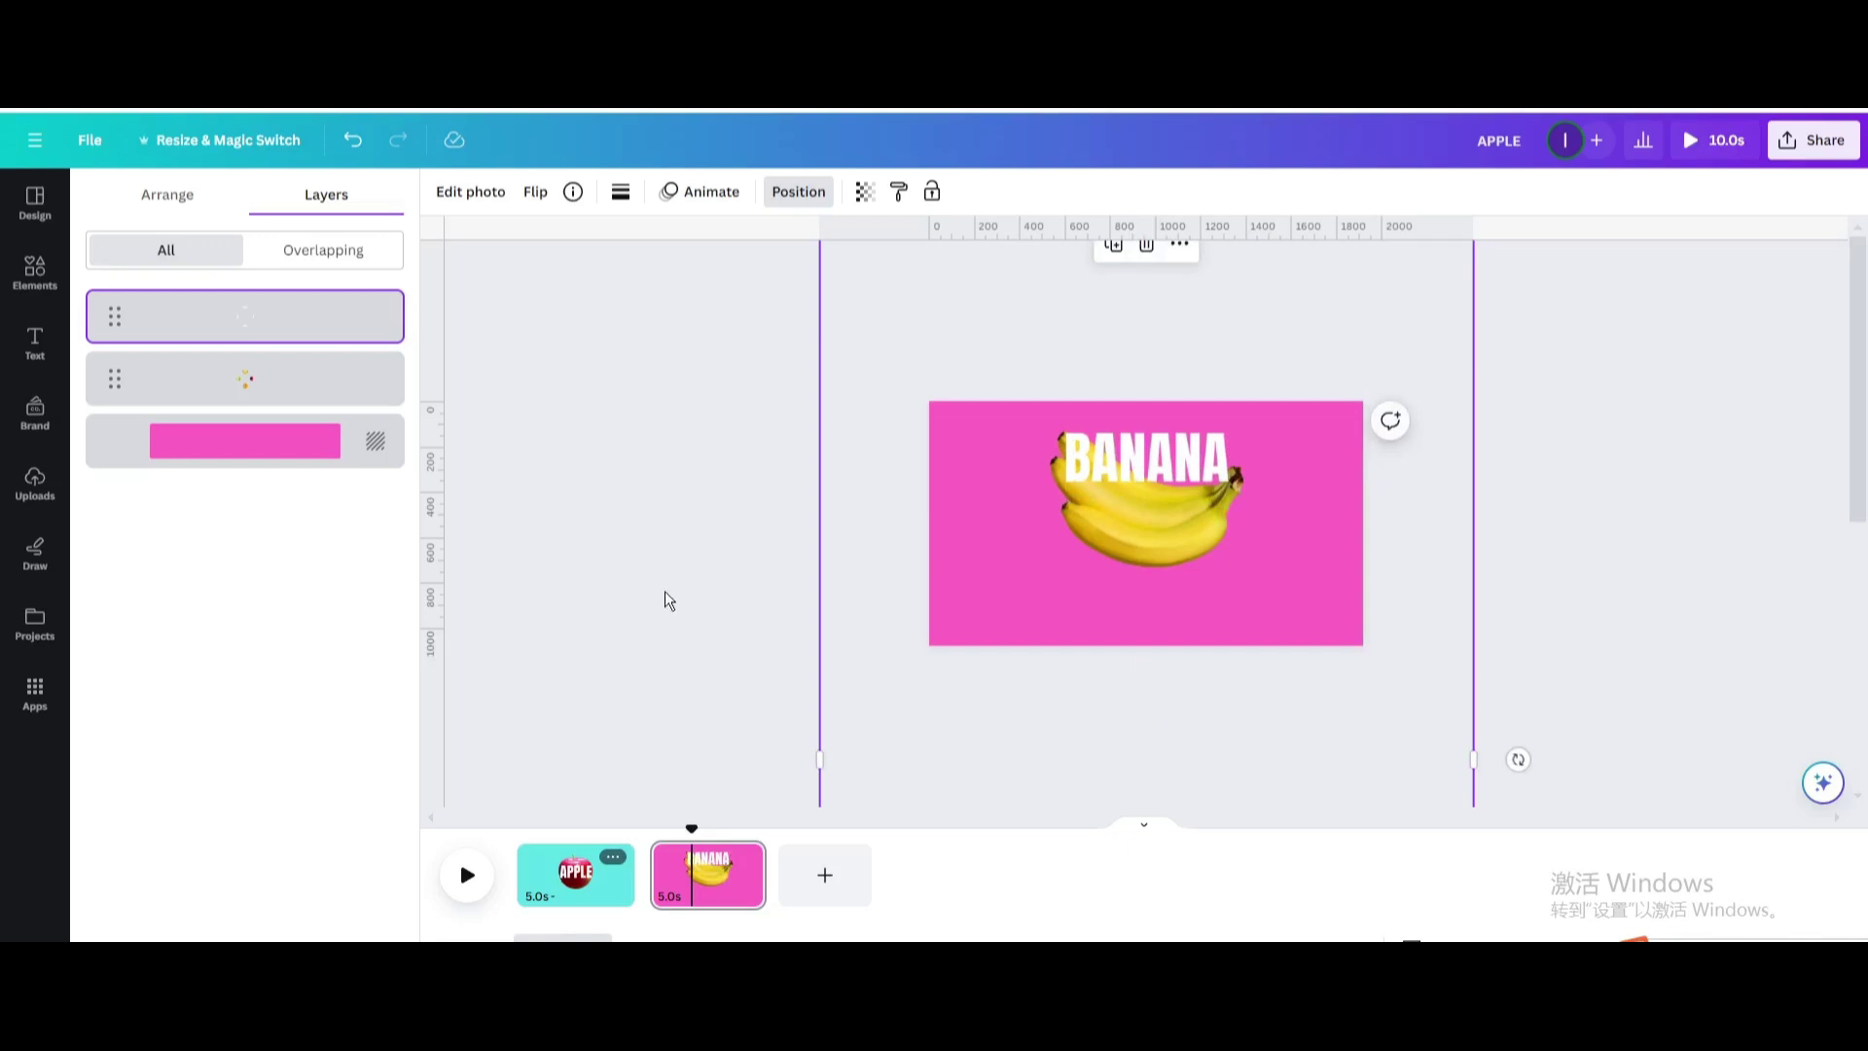
Step: Duplicate the banana page as page 3 and give it a light blue background
left_click(745, 860)
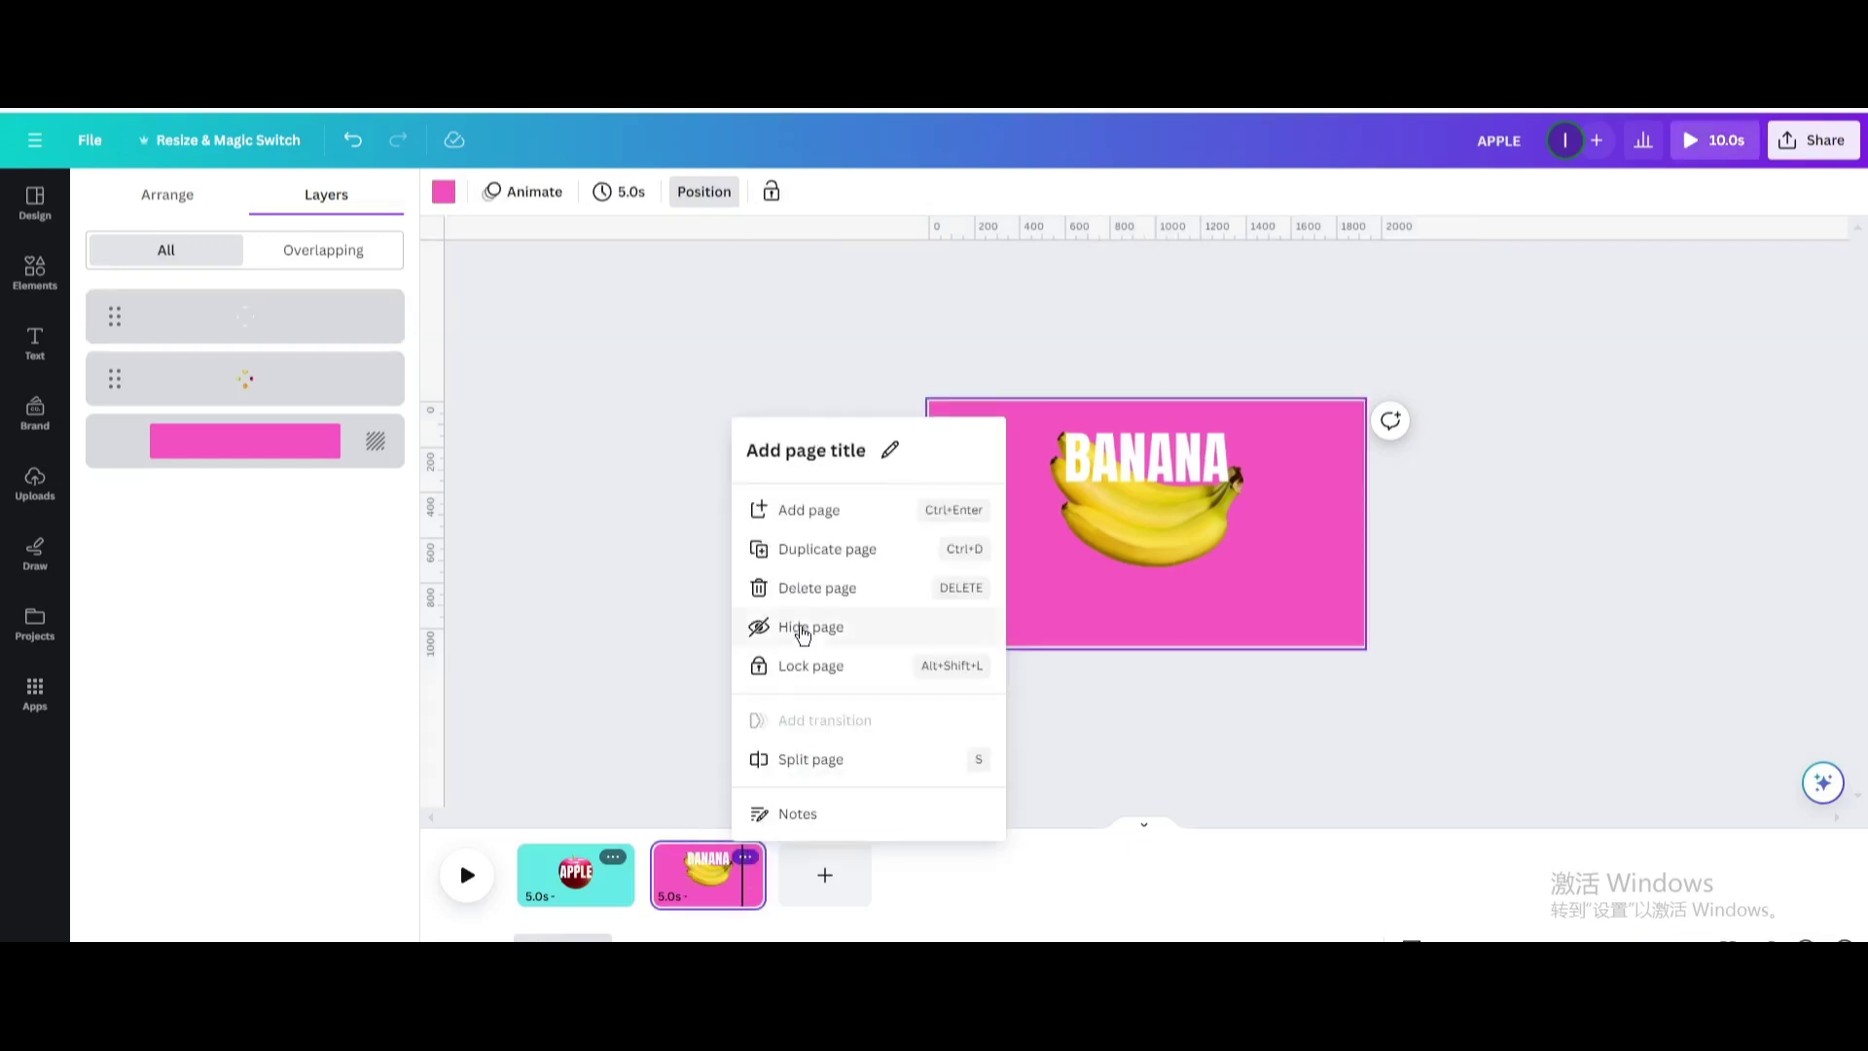
left_click(826, 551)
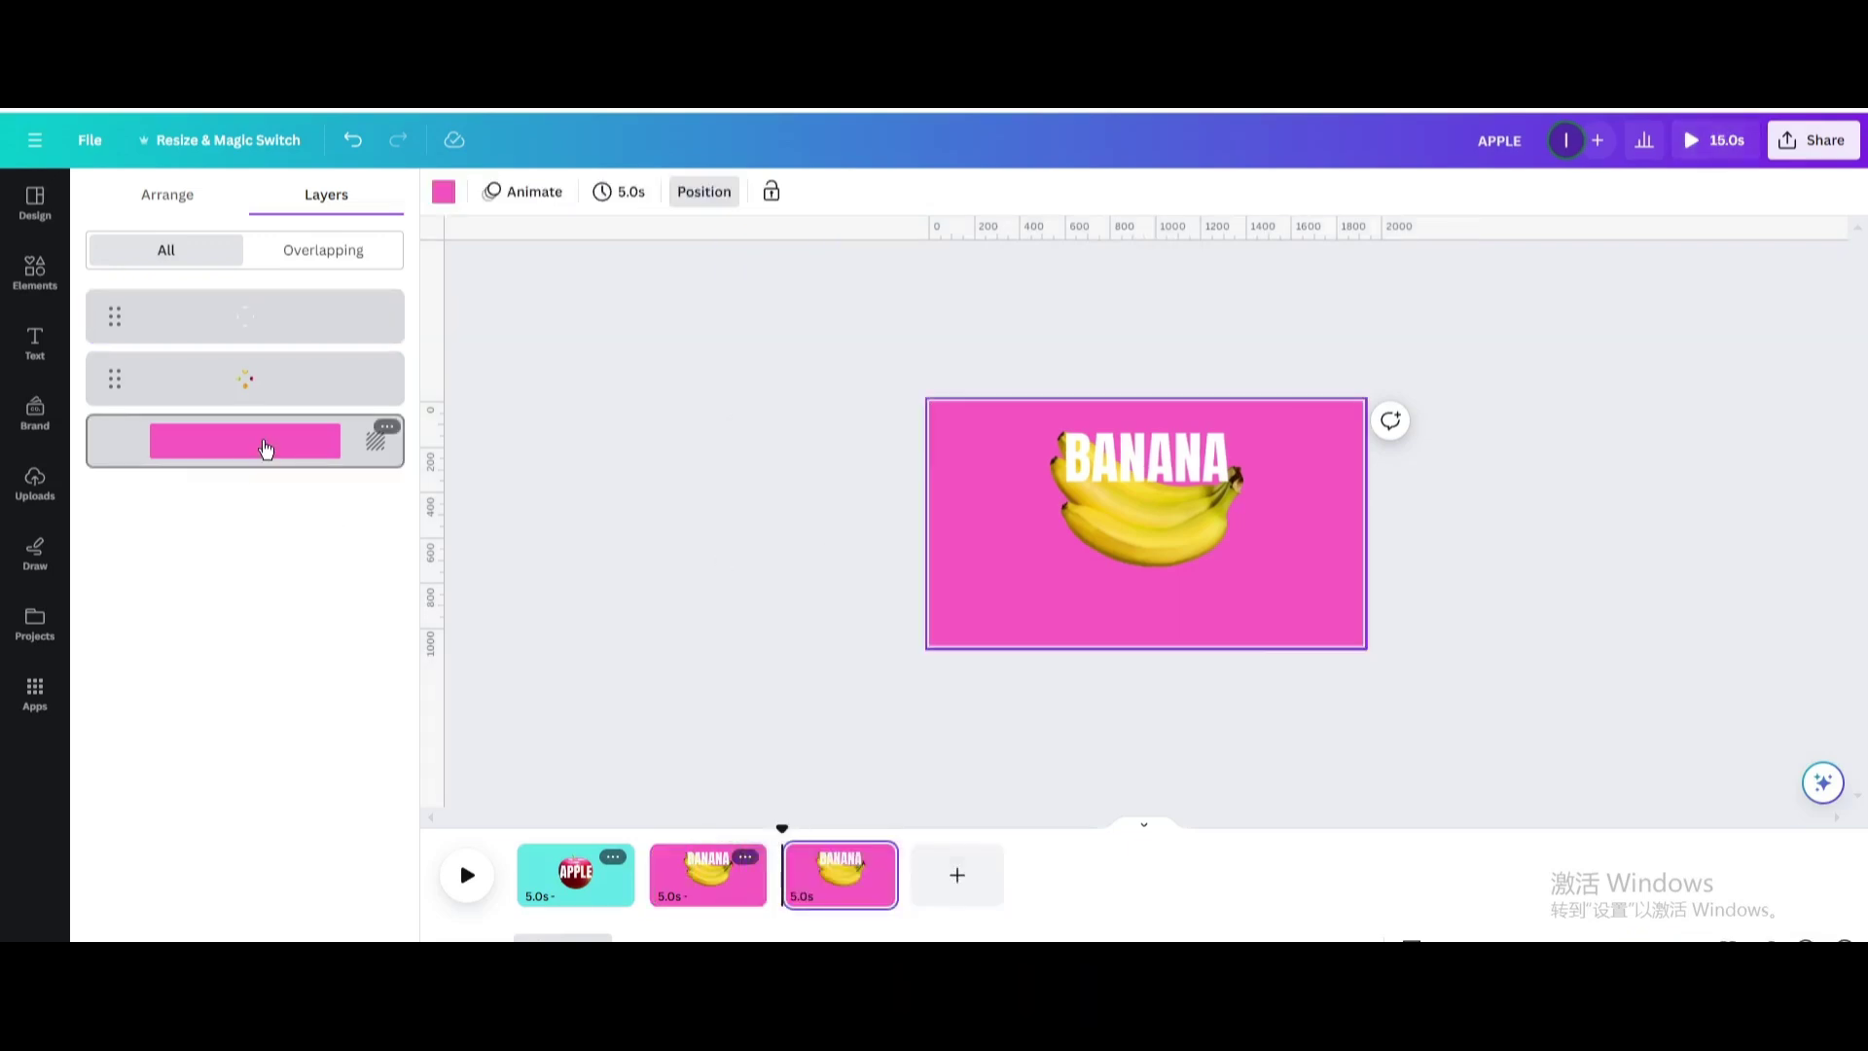
left_click(442, 193)
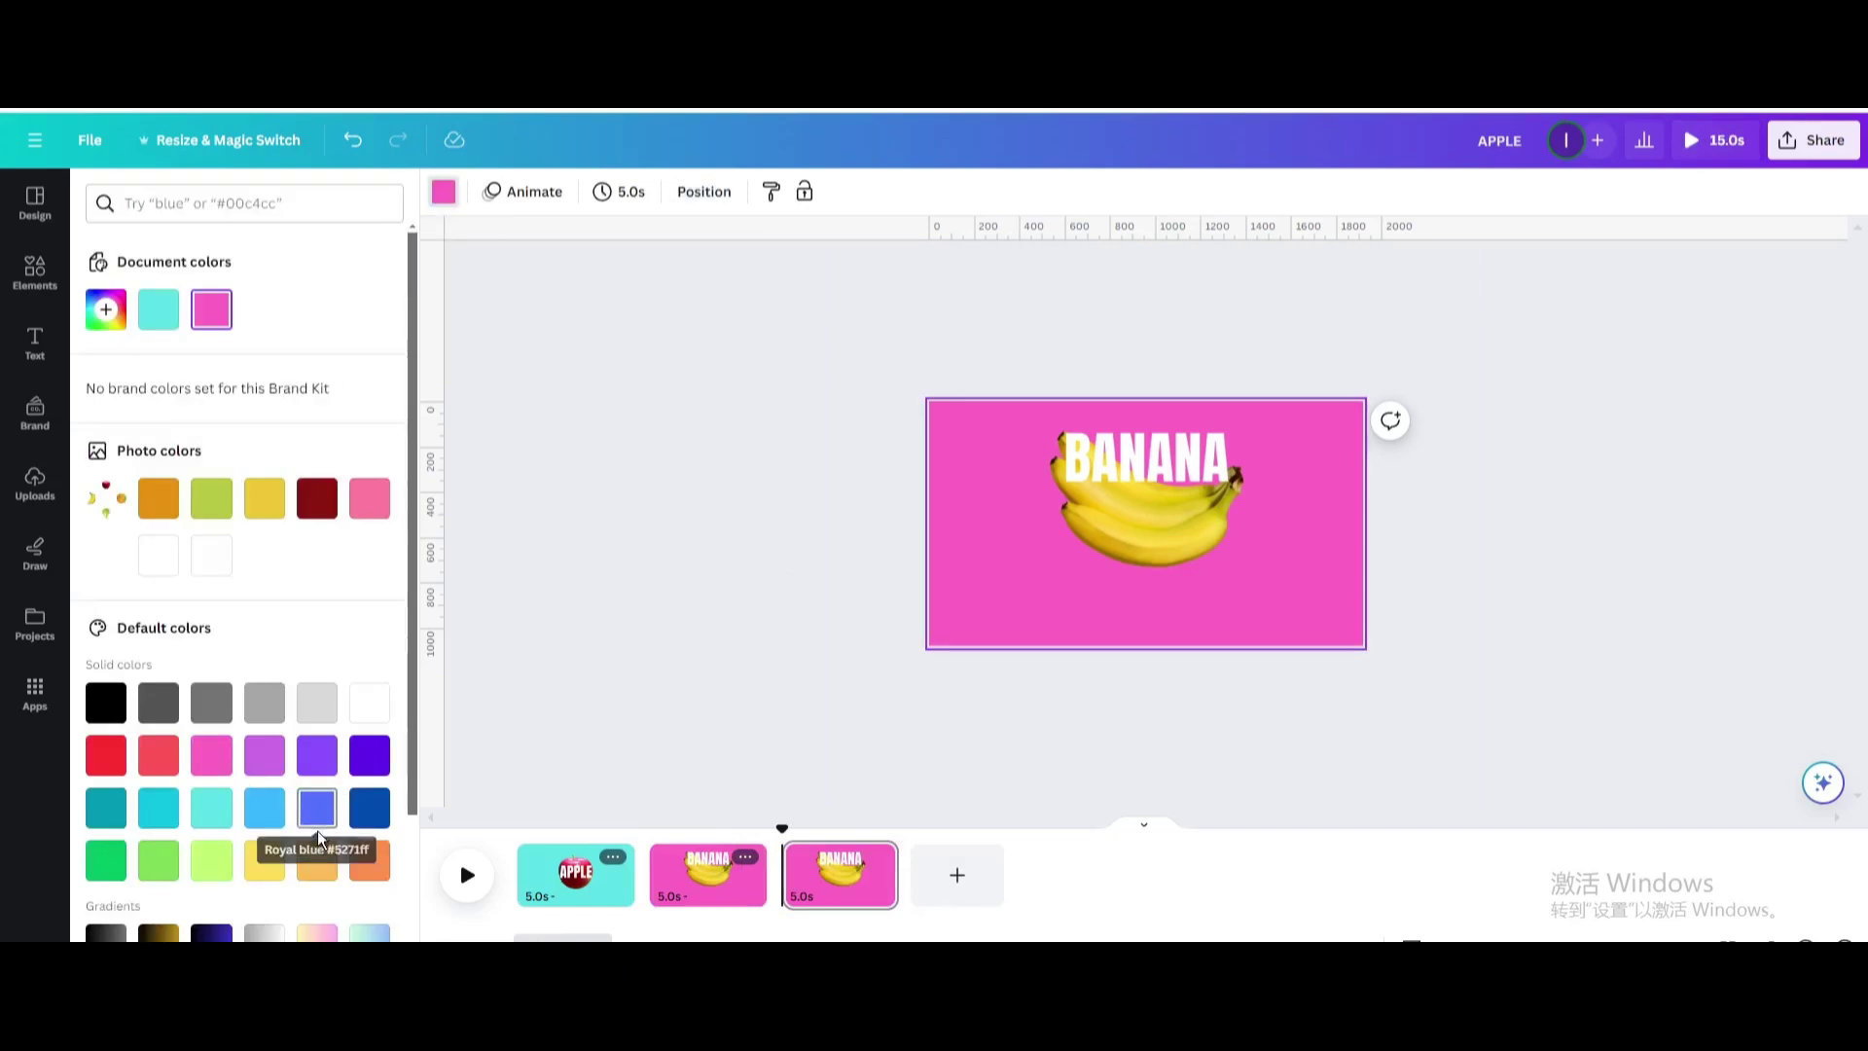
left_click(279, 824)
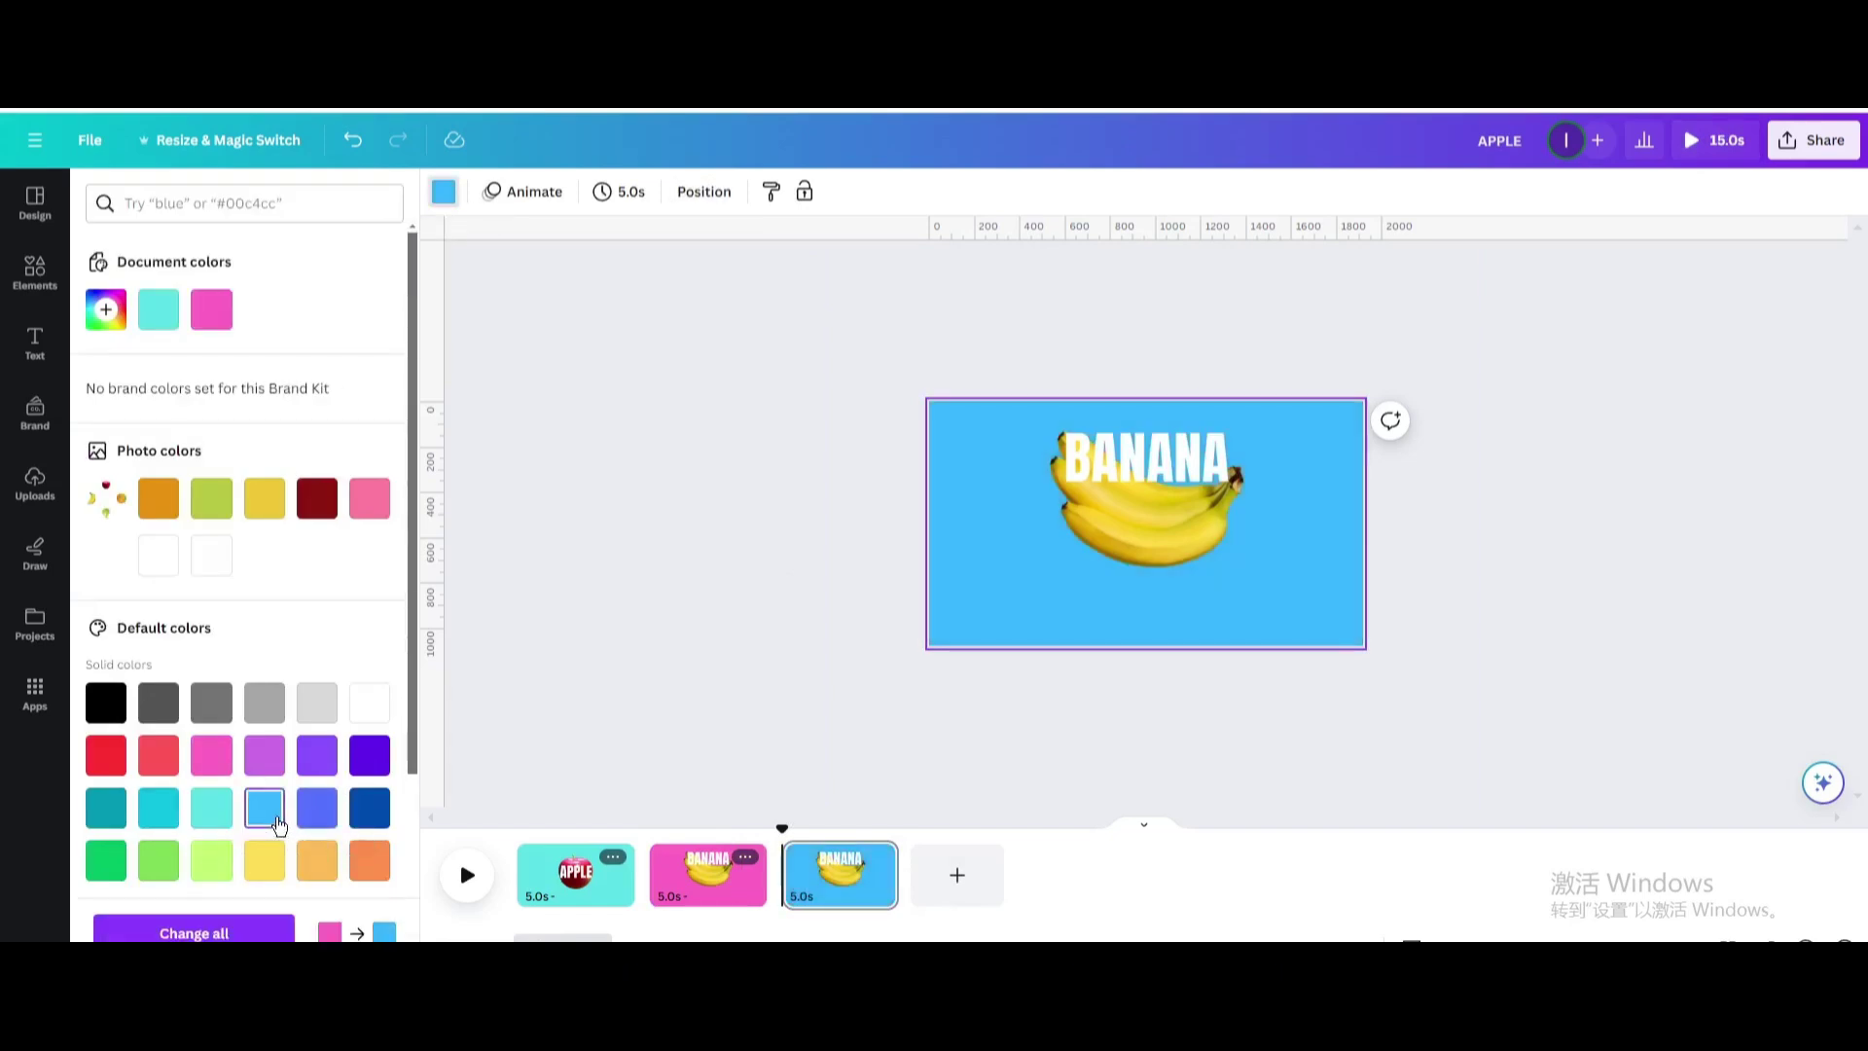
Step: On page 3, rotate the fruit and word groups so the pear and PEAR show
left_click(1083, 519)
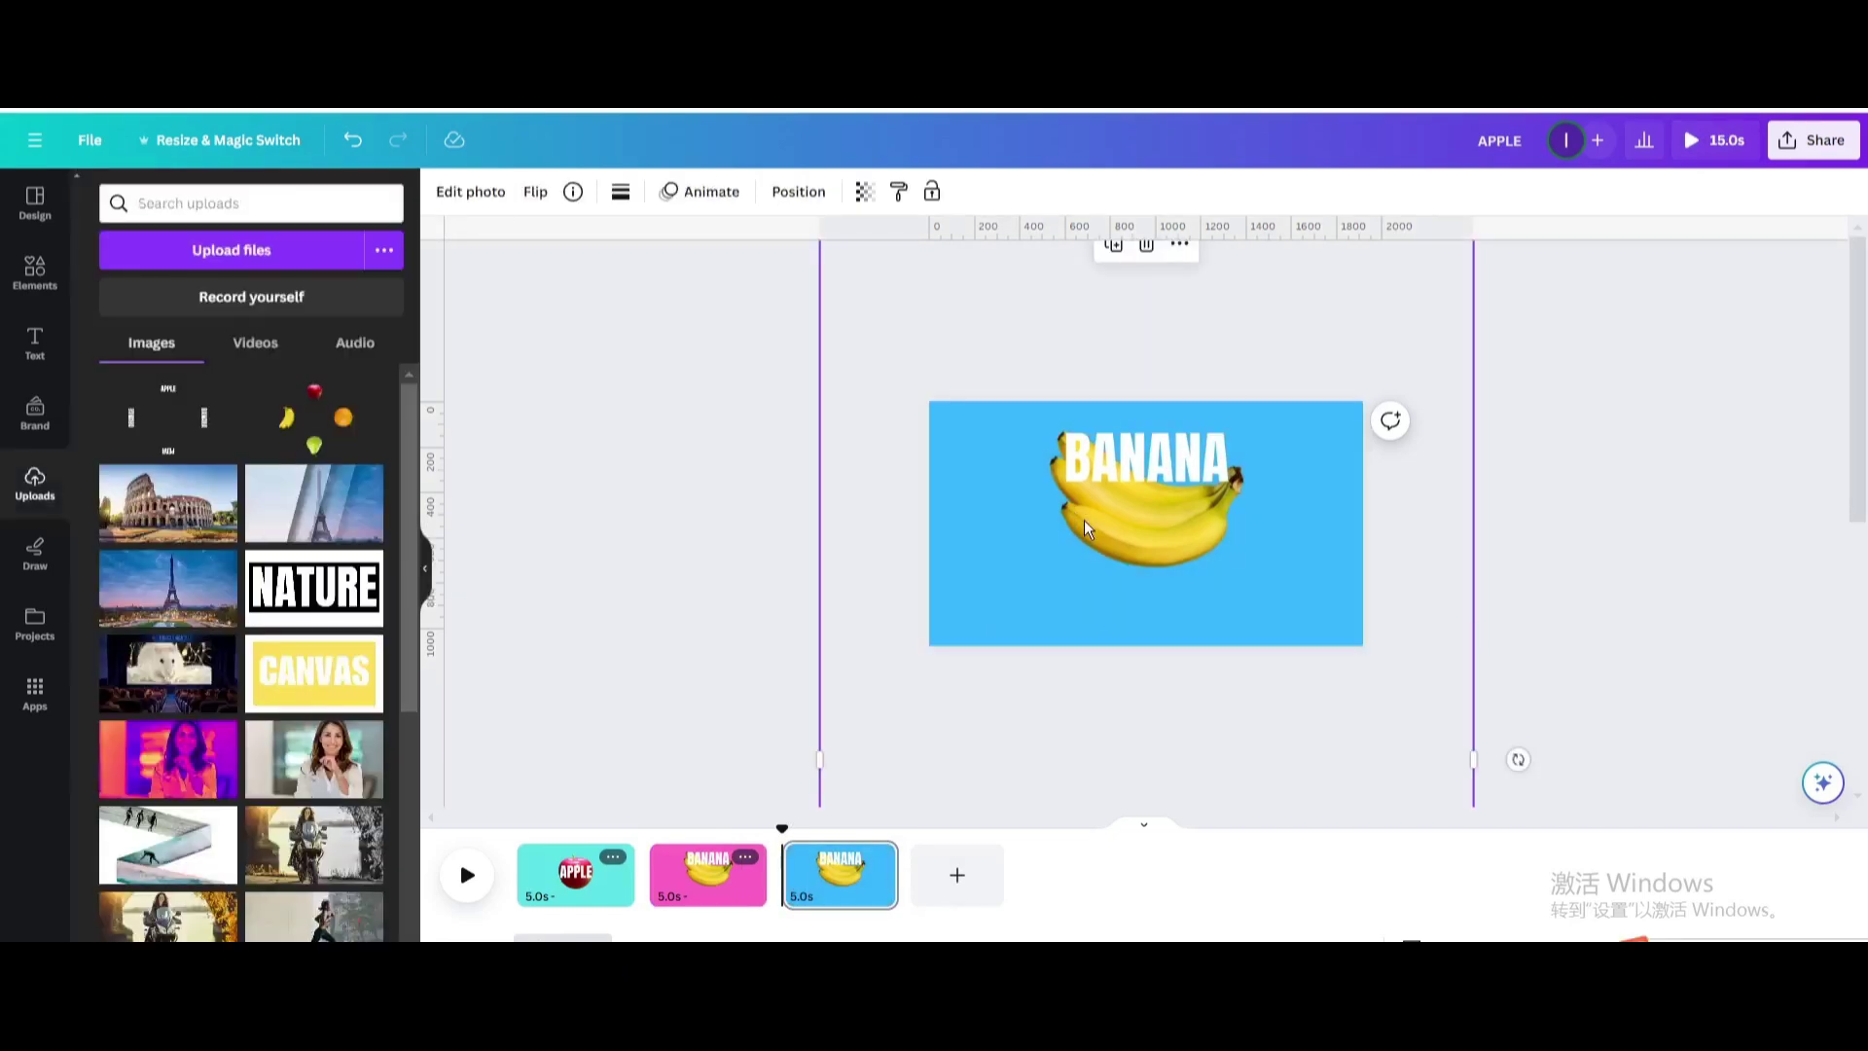
left_click(780, 191)
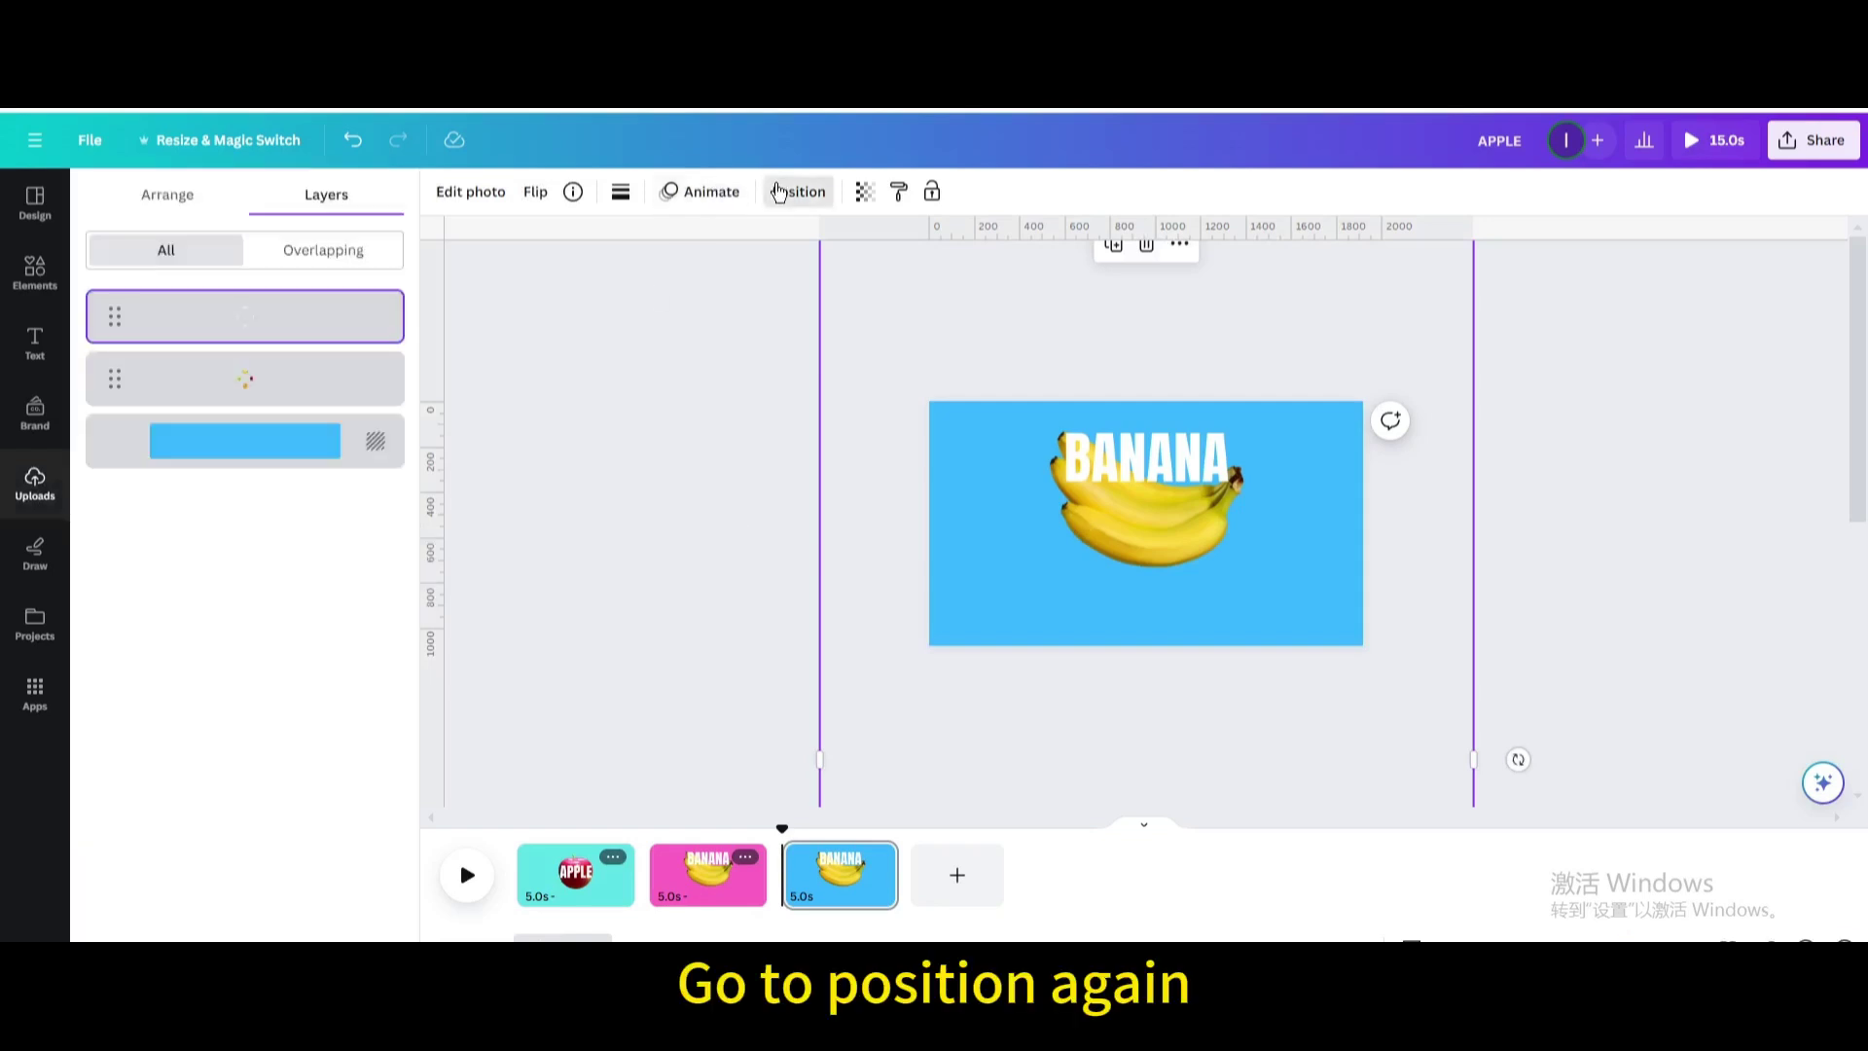
left_click(295, 380)
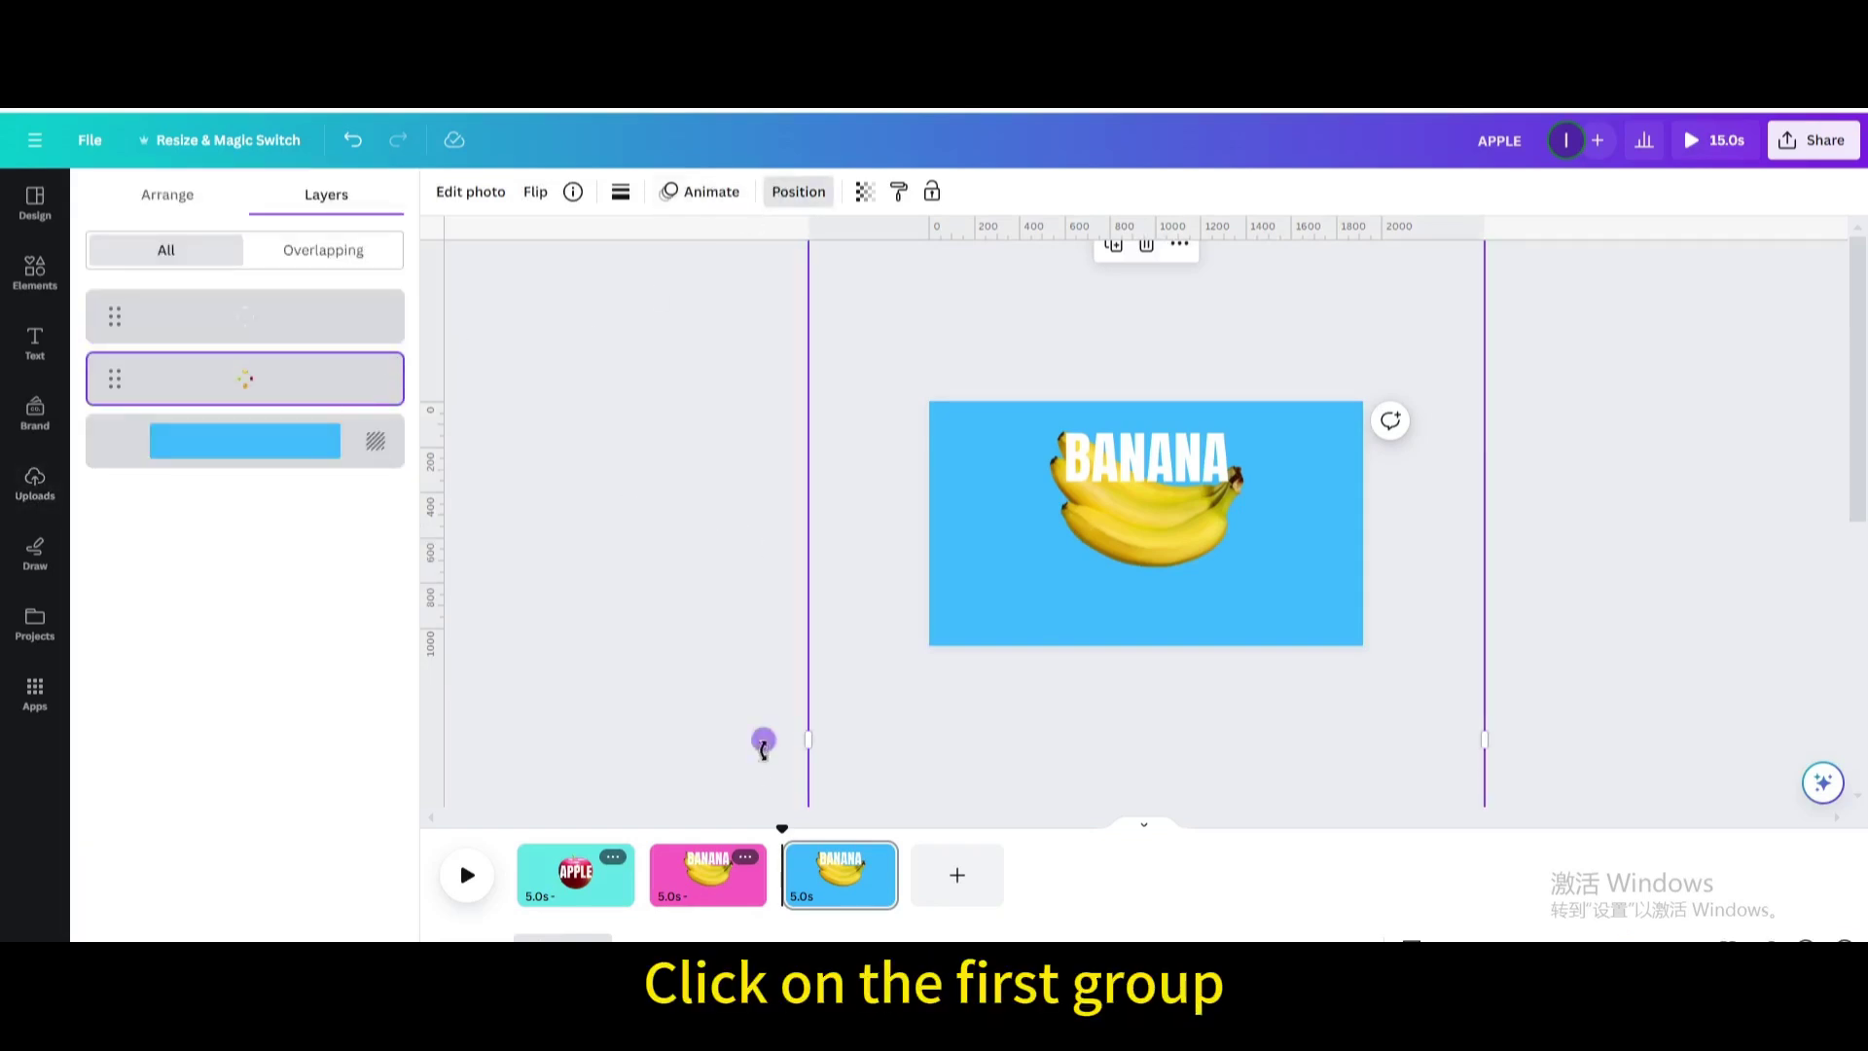
left_click_drag(762, 737, 1147, 465)
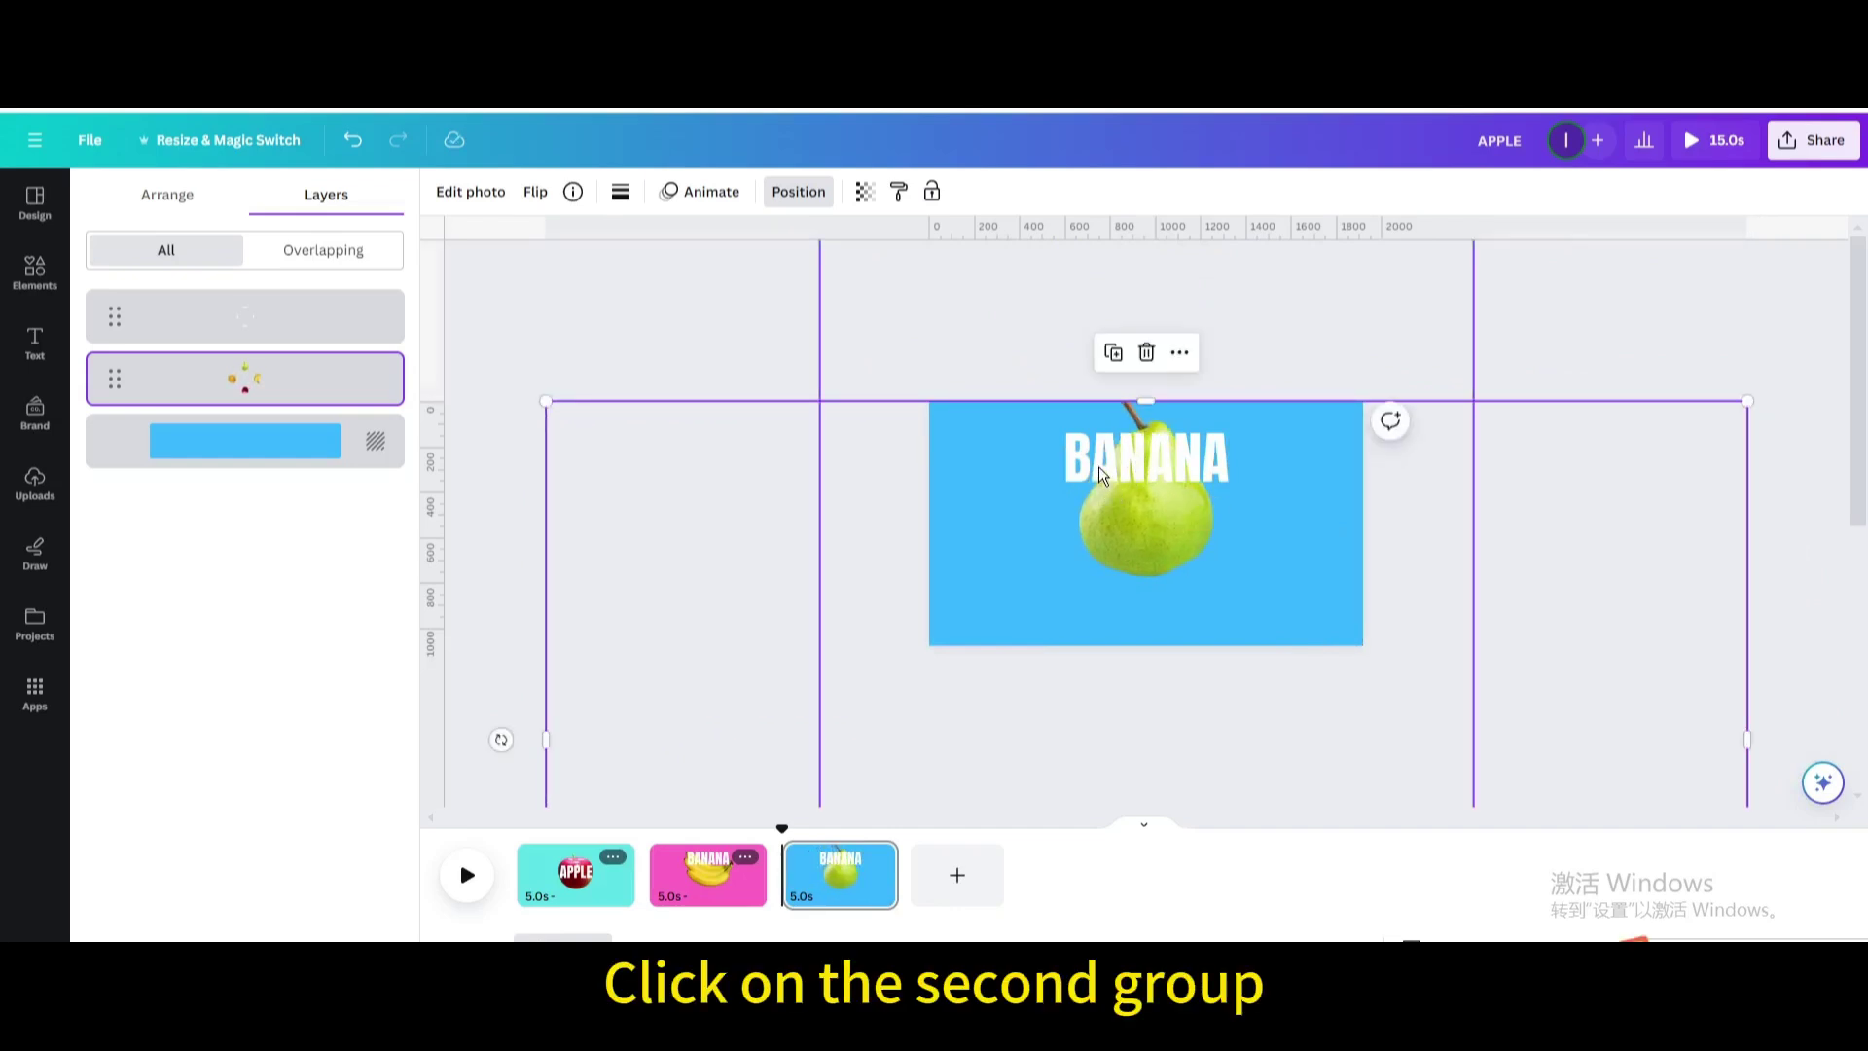
left_click(1099, 465)
left_click_drag(1517, 759, 1144, 276)
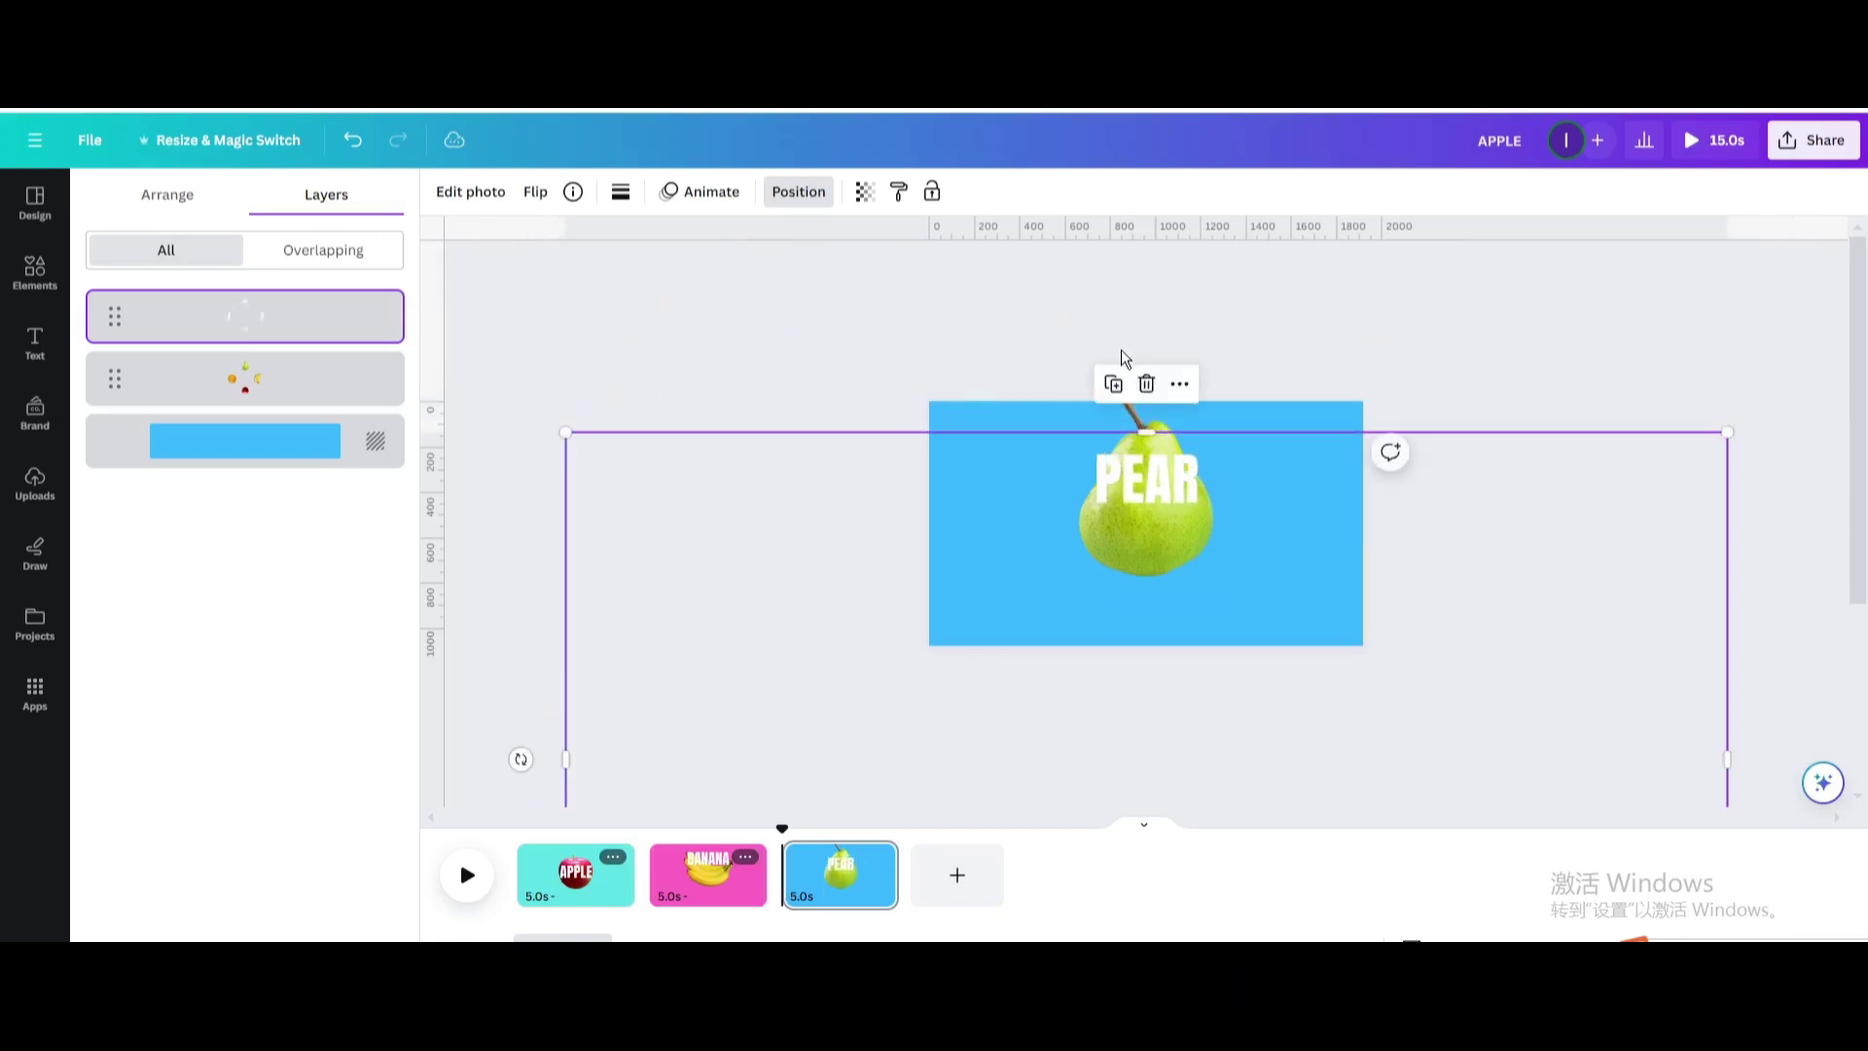
Step: Nudge the pear group into place and move the PEAR label down onto the pear
left_click(267, 374)
left_click_drag(1198, 416, 1197, 446)
left_click_drag(1202, 446, 1205, 429)
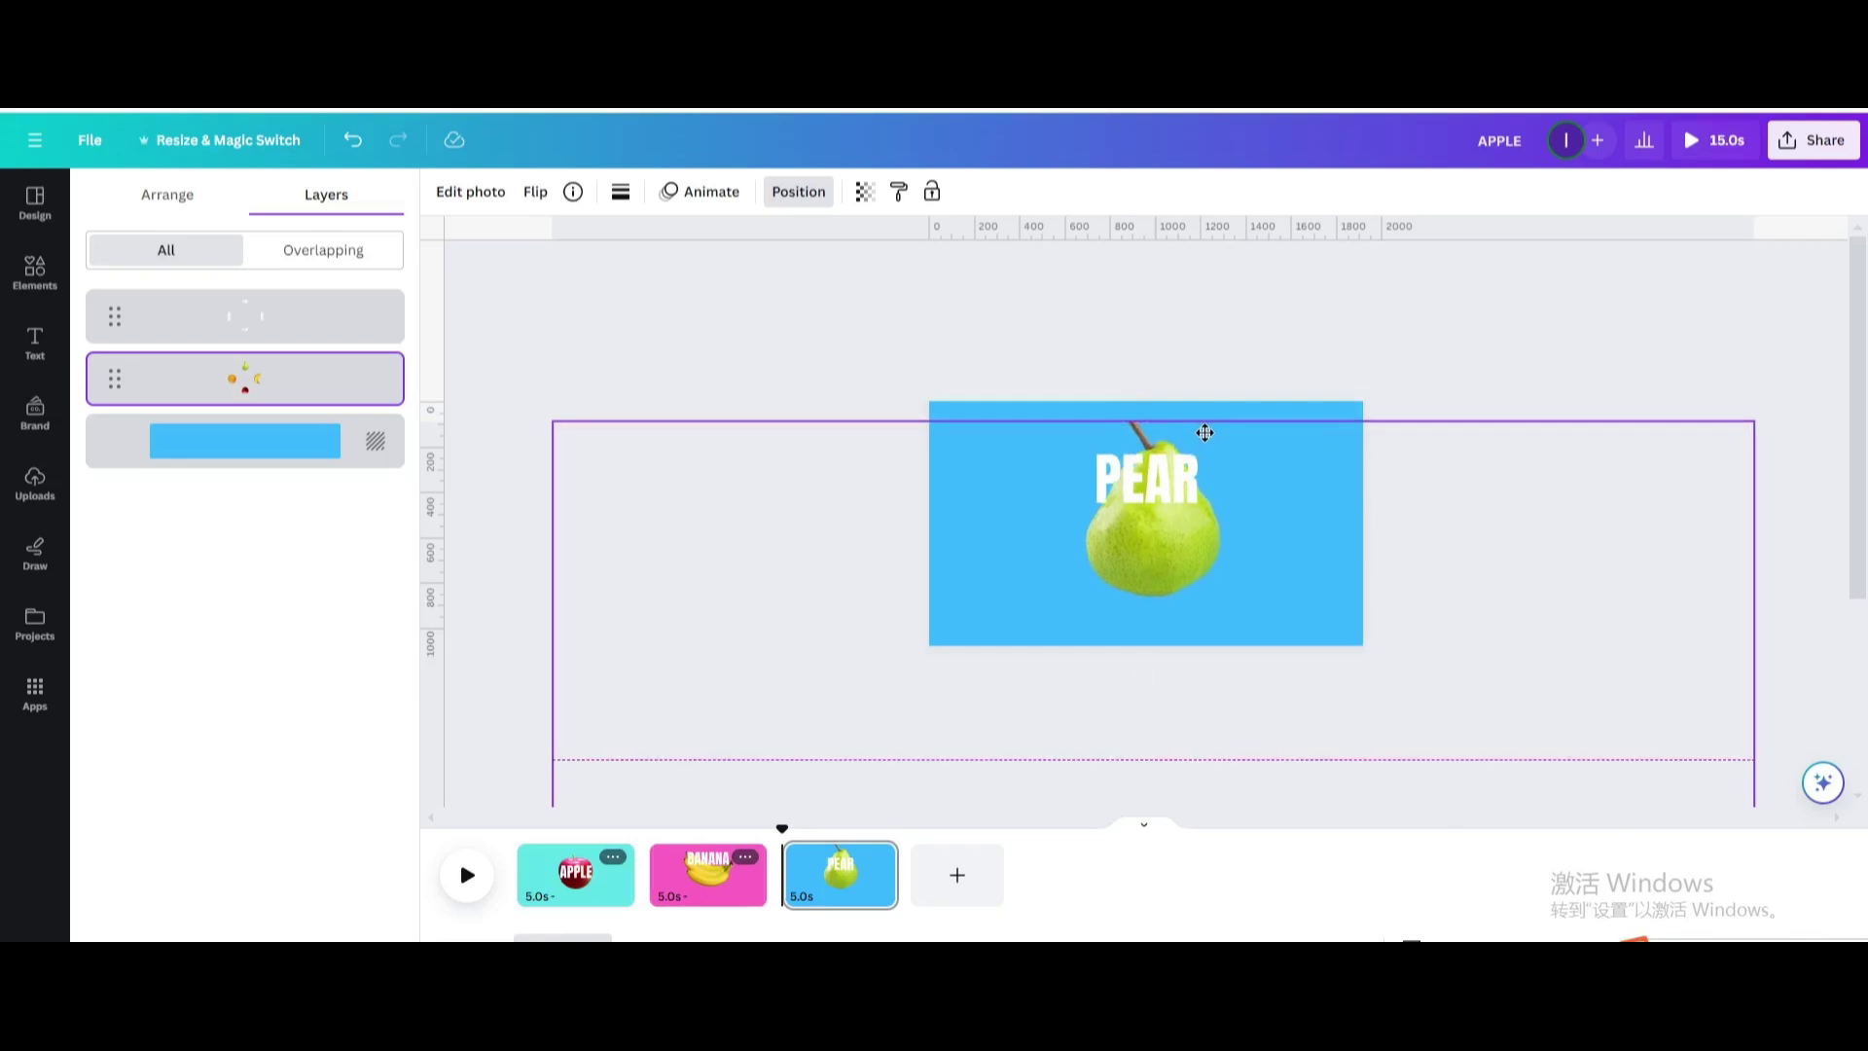
left_click(1171, 472)
double_click(1159, 481)
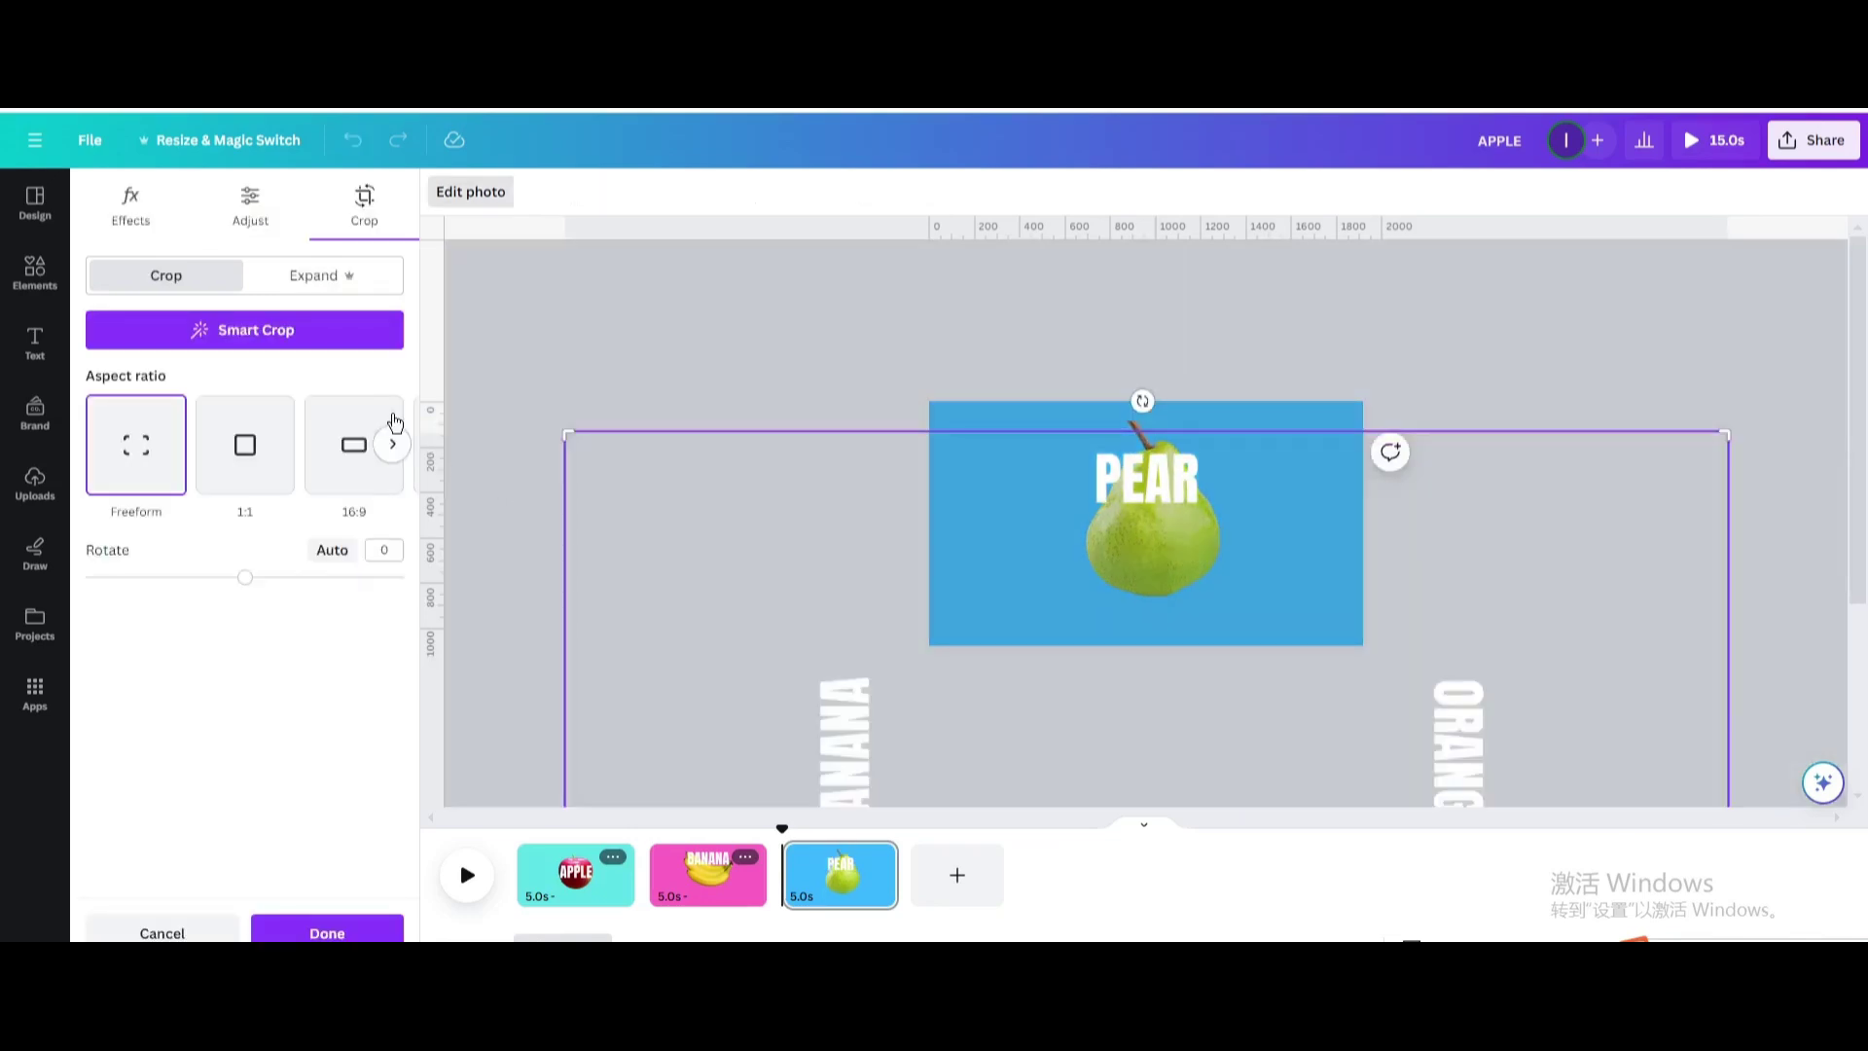
left_click(1358, 393)
left_click_drag(1142, 482, 1149, 528)
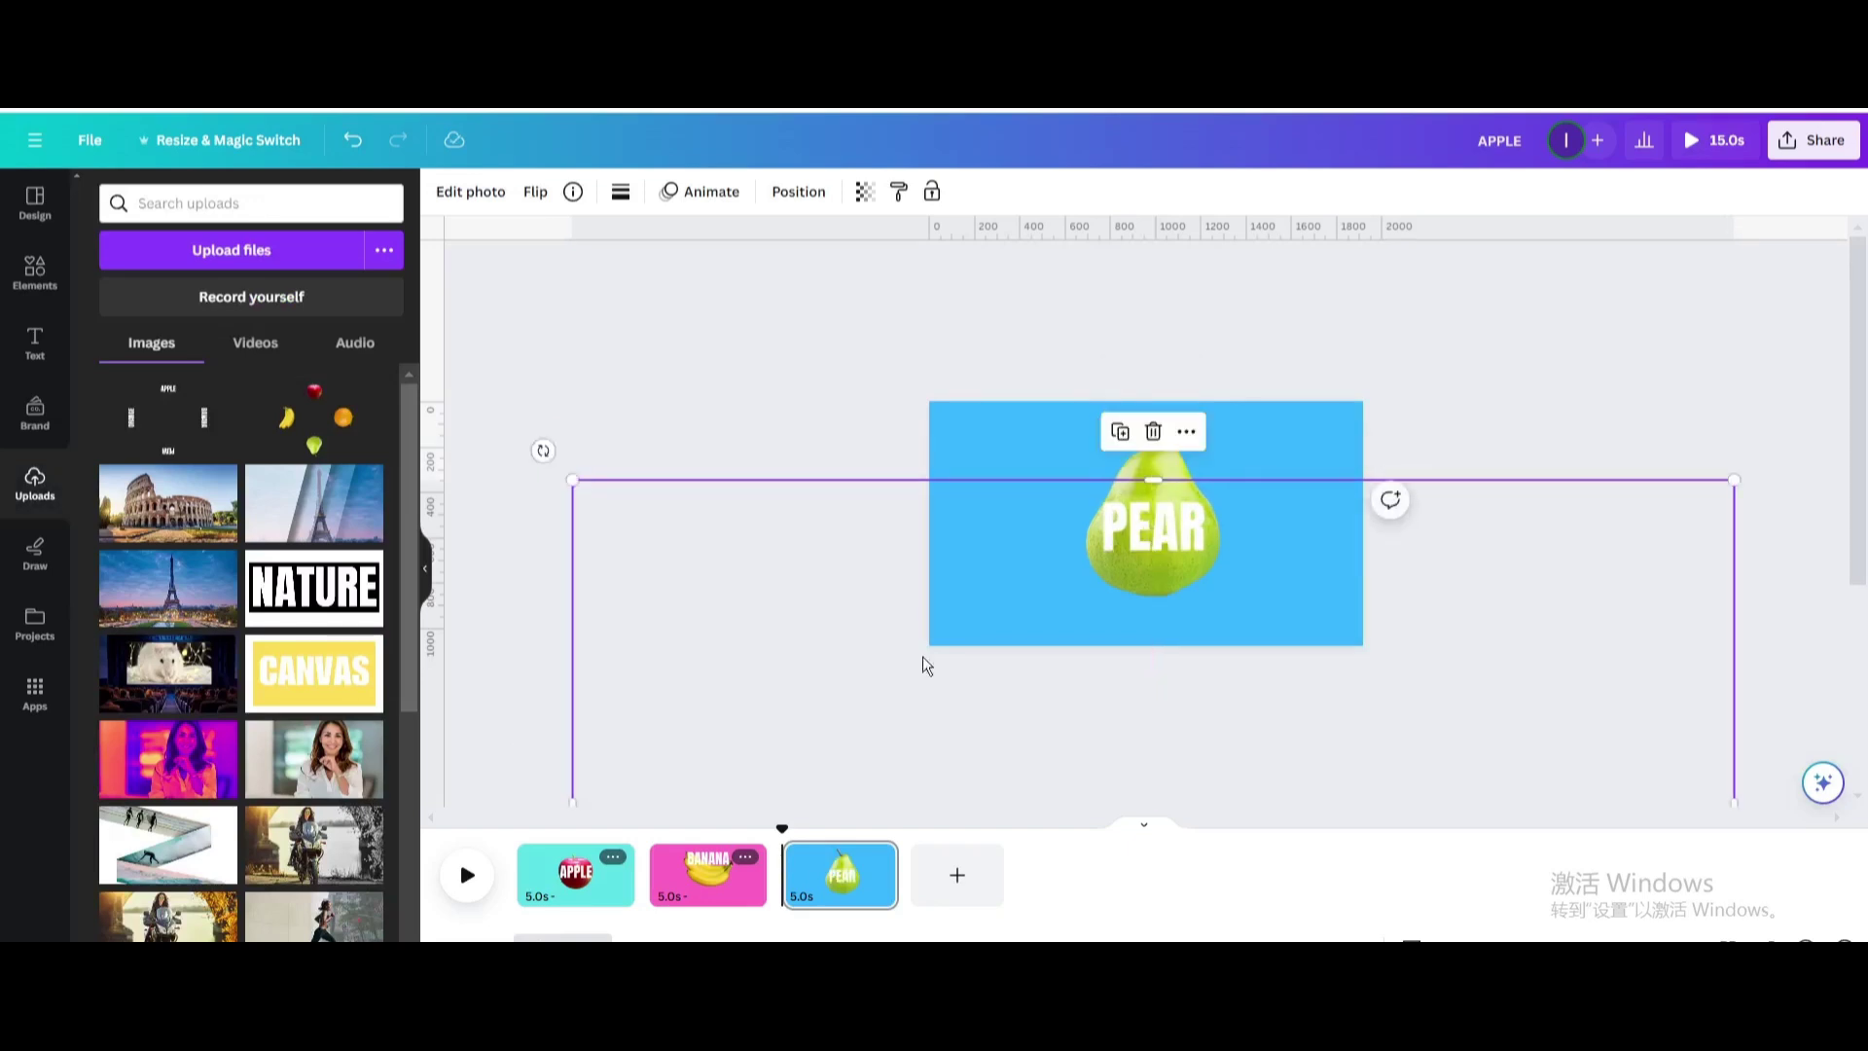
Step: On page 2, move the BANANA text down over the banana
left_click(745, 858)
left_click(1130, 454)
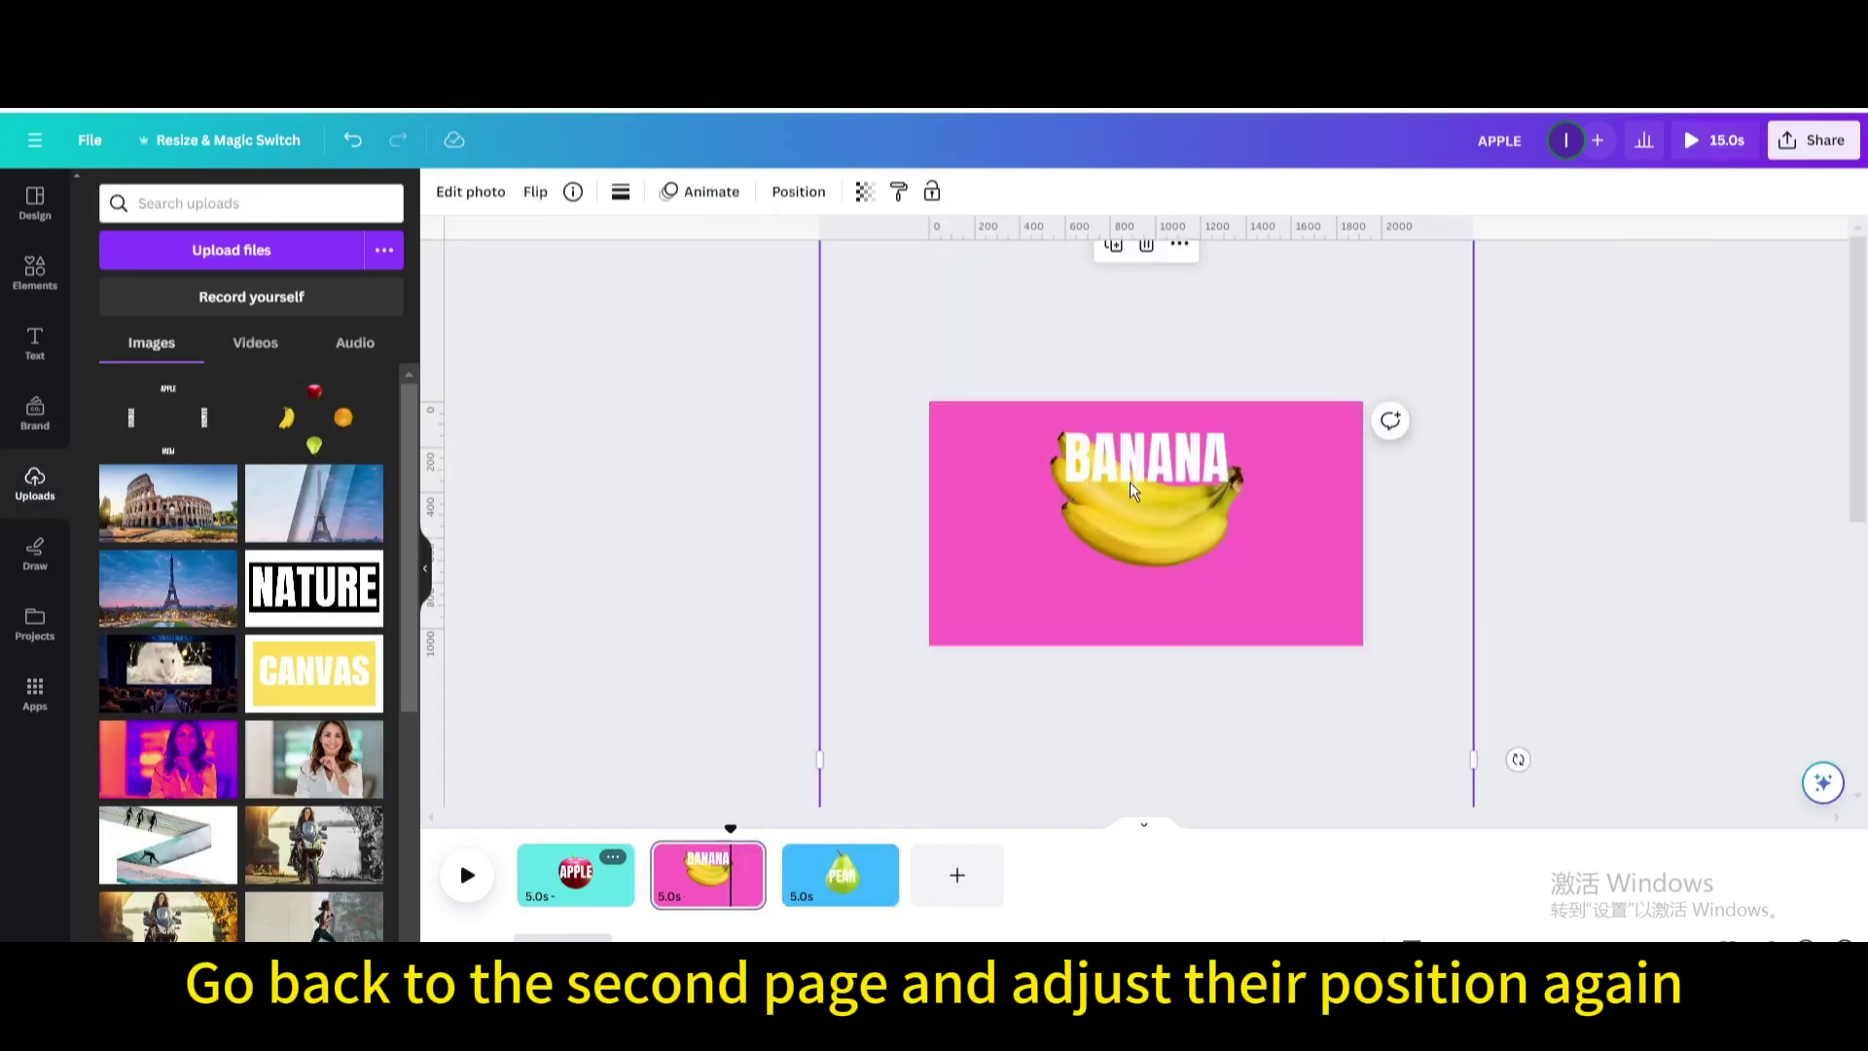
left_click_drag(1143, 458, 1144, 495)
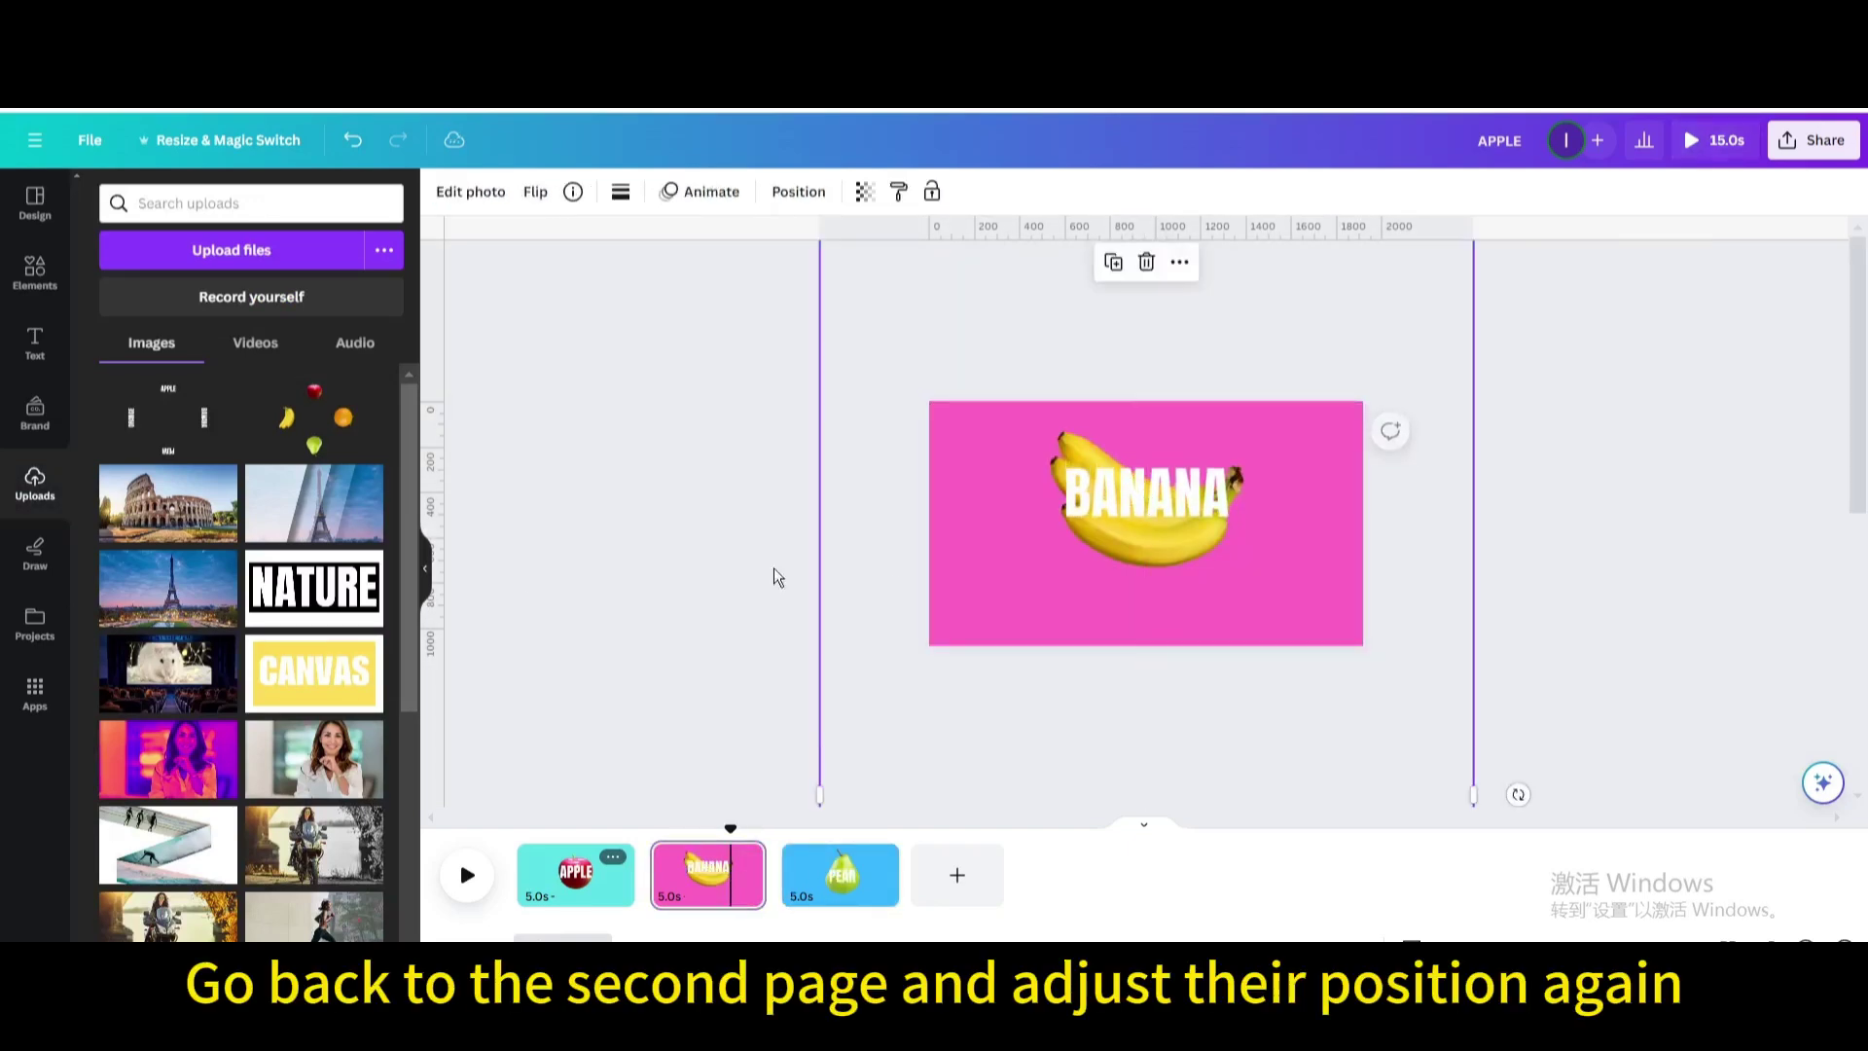
left_click(553, 520)
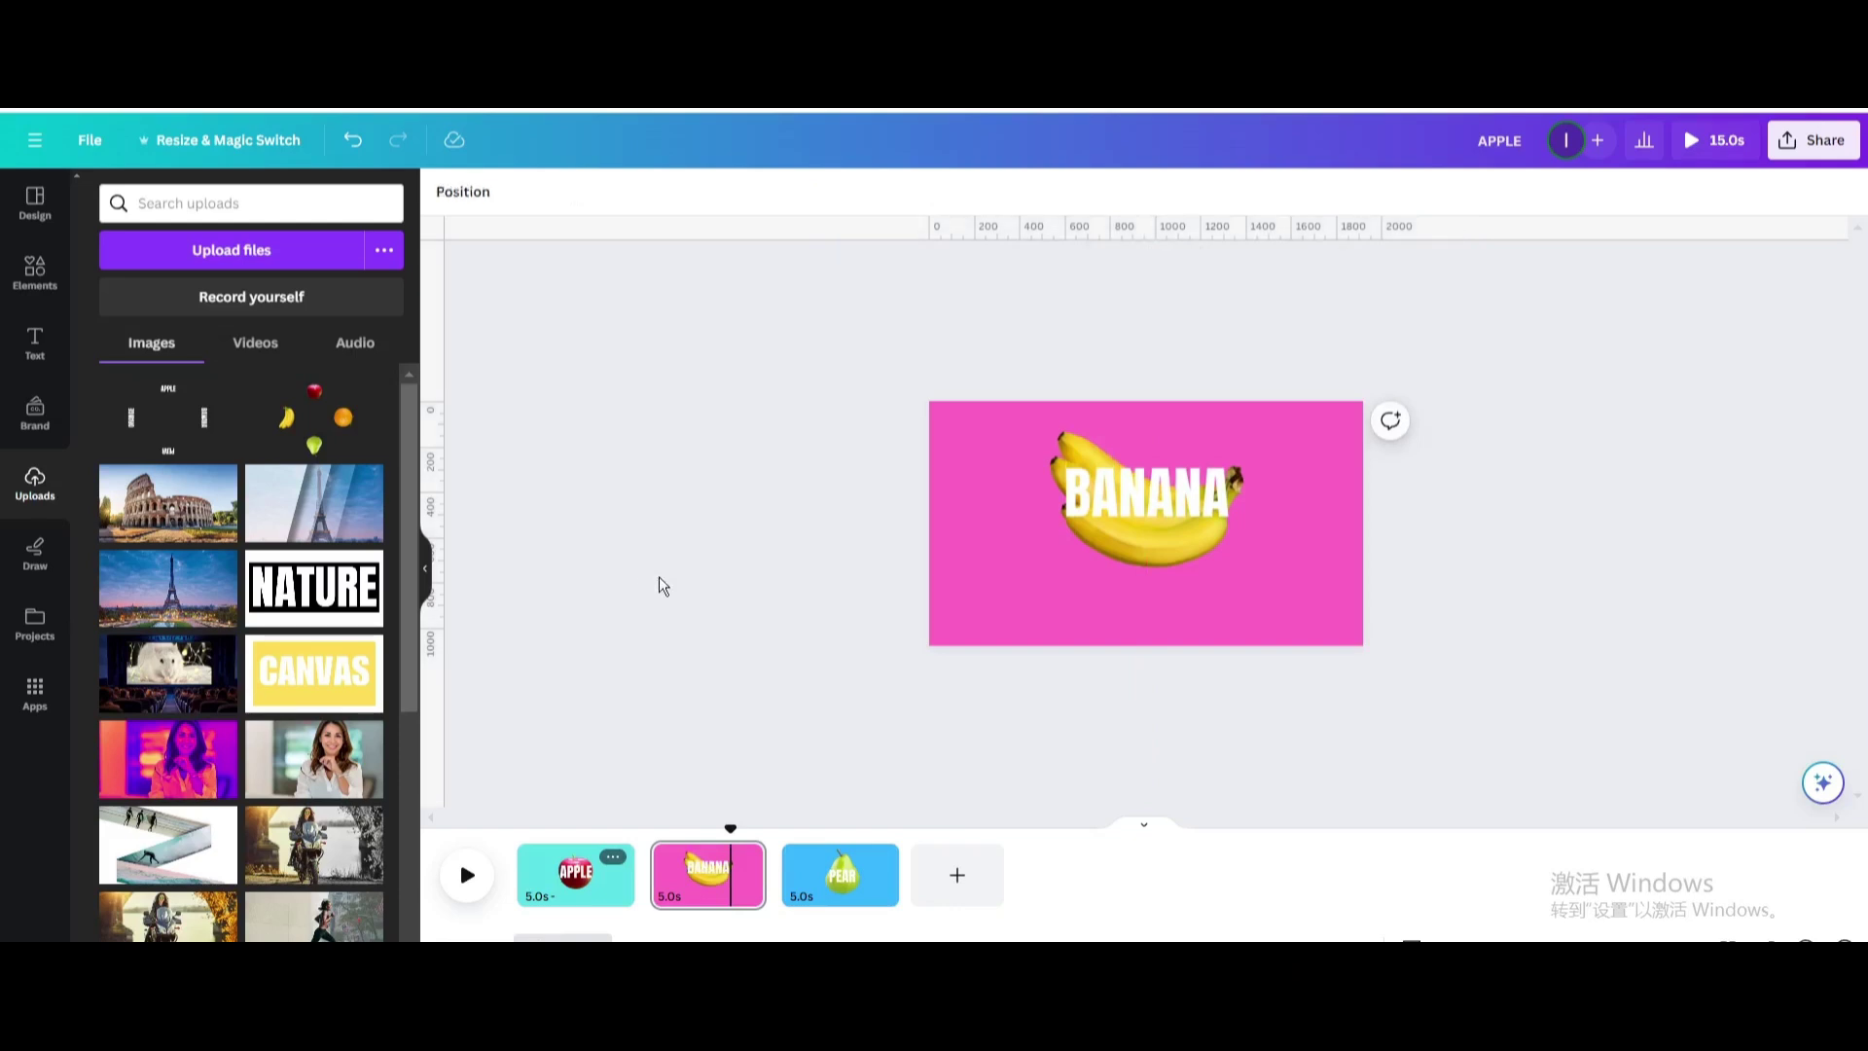
Step: Duplicate the pear page as a fourth page and select its graphics
left_click(879, 860)
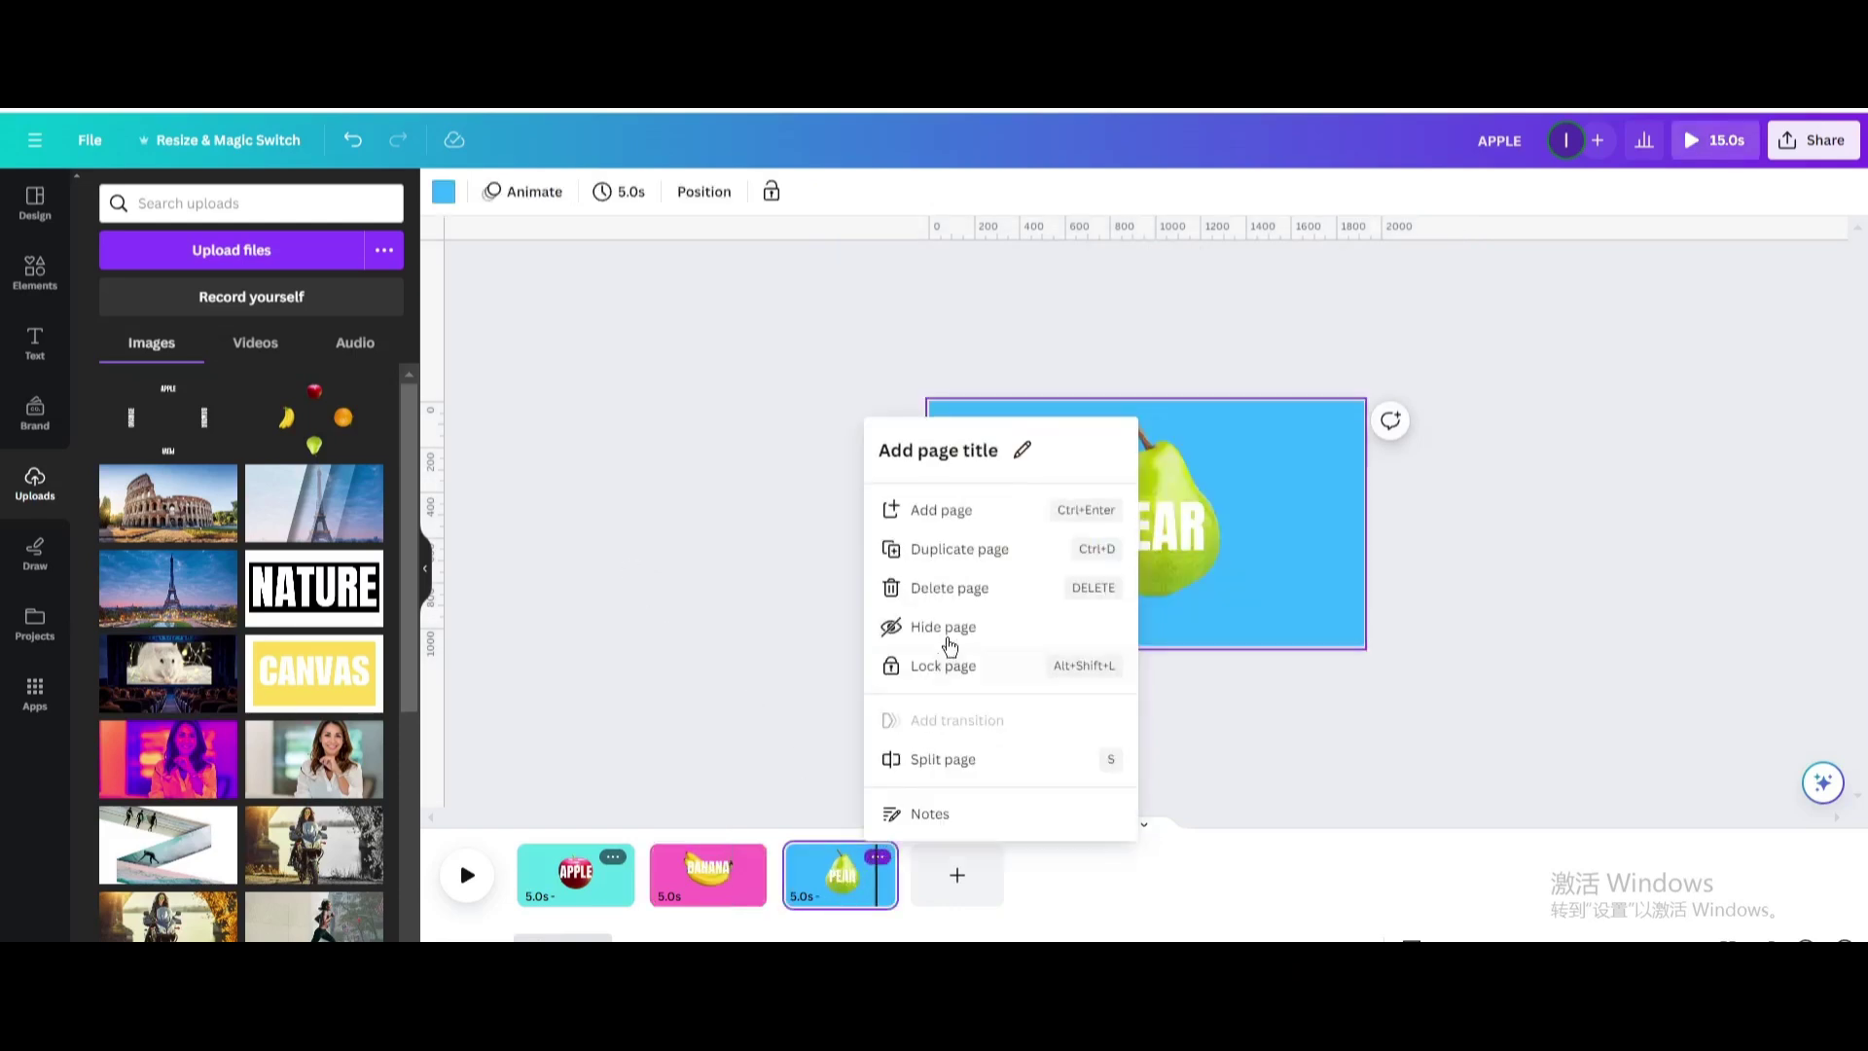
left_click(951, 548)
left_click(981, 870)
left_click(954, 528)
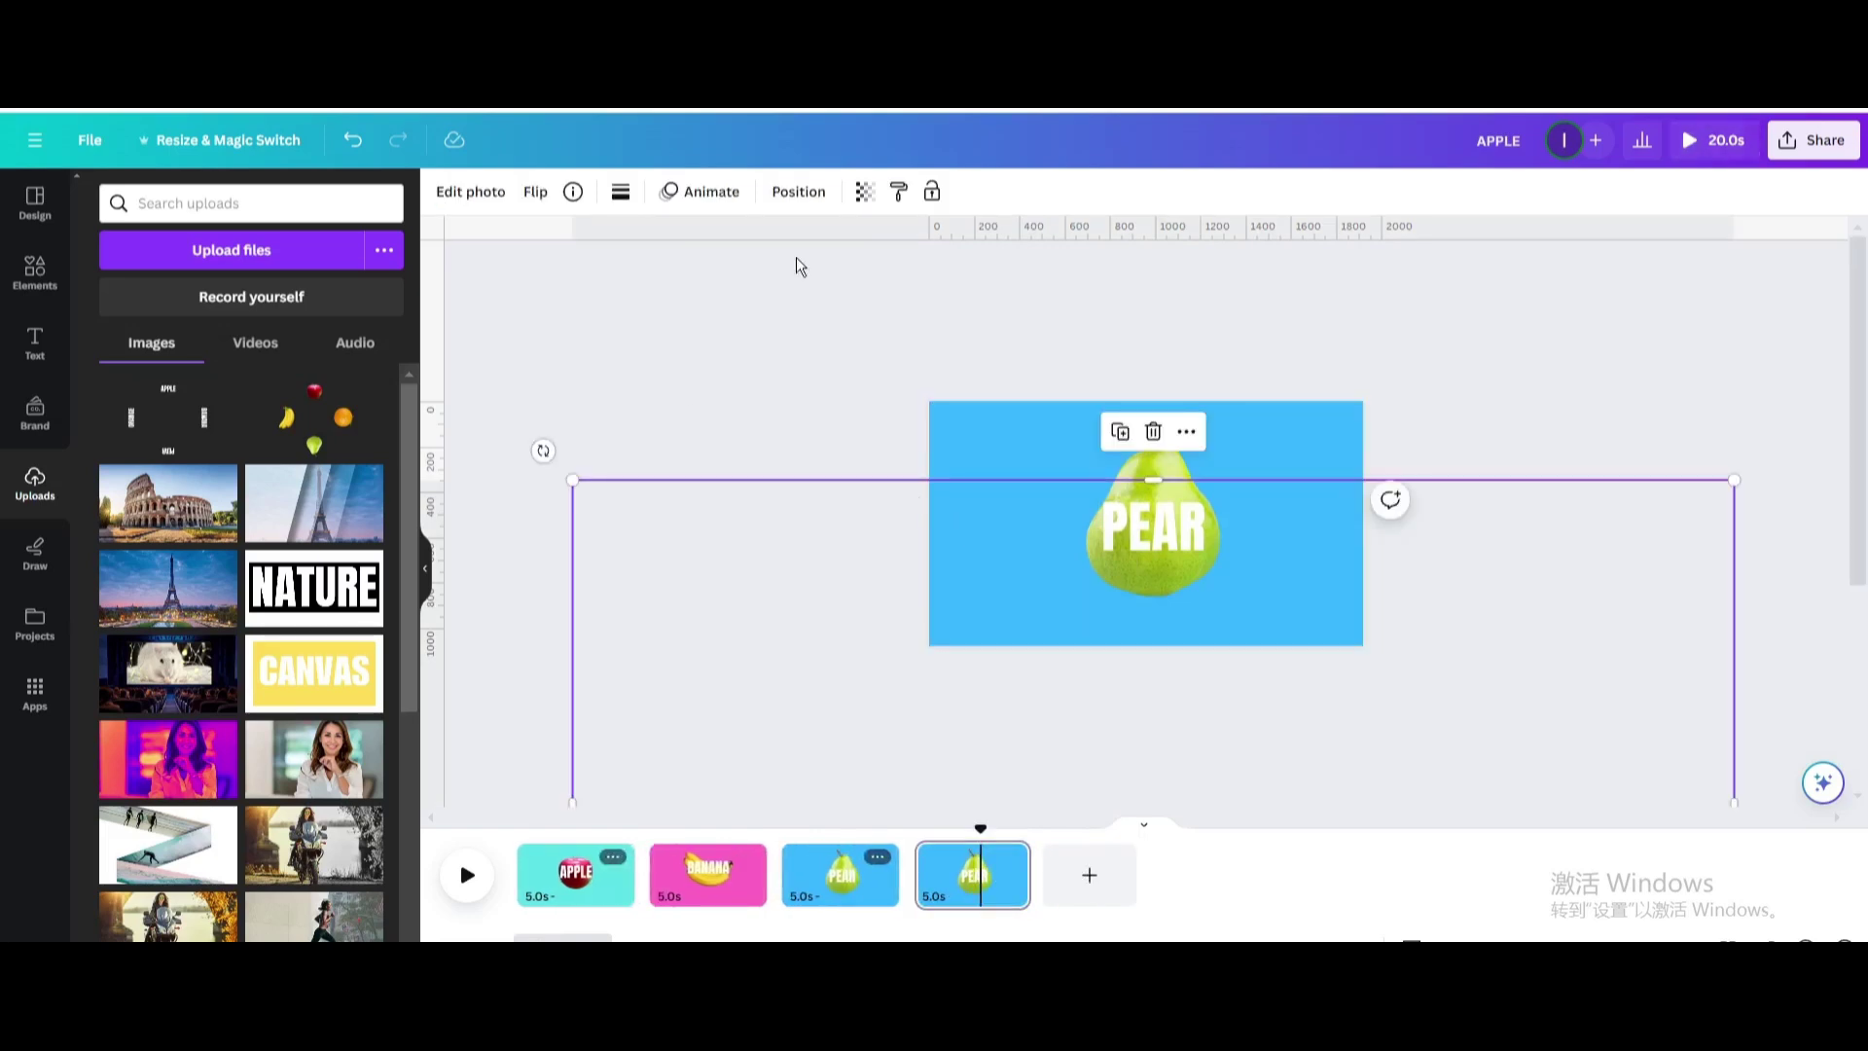
Step: Switch the fourth page's background from blue to yellow, then reselect the fruit graphic layer
left_click(798, 193)
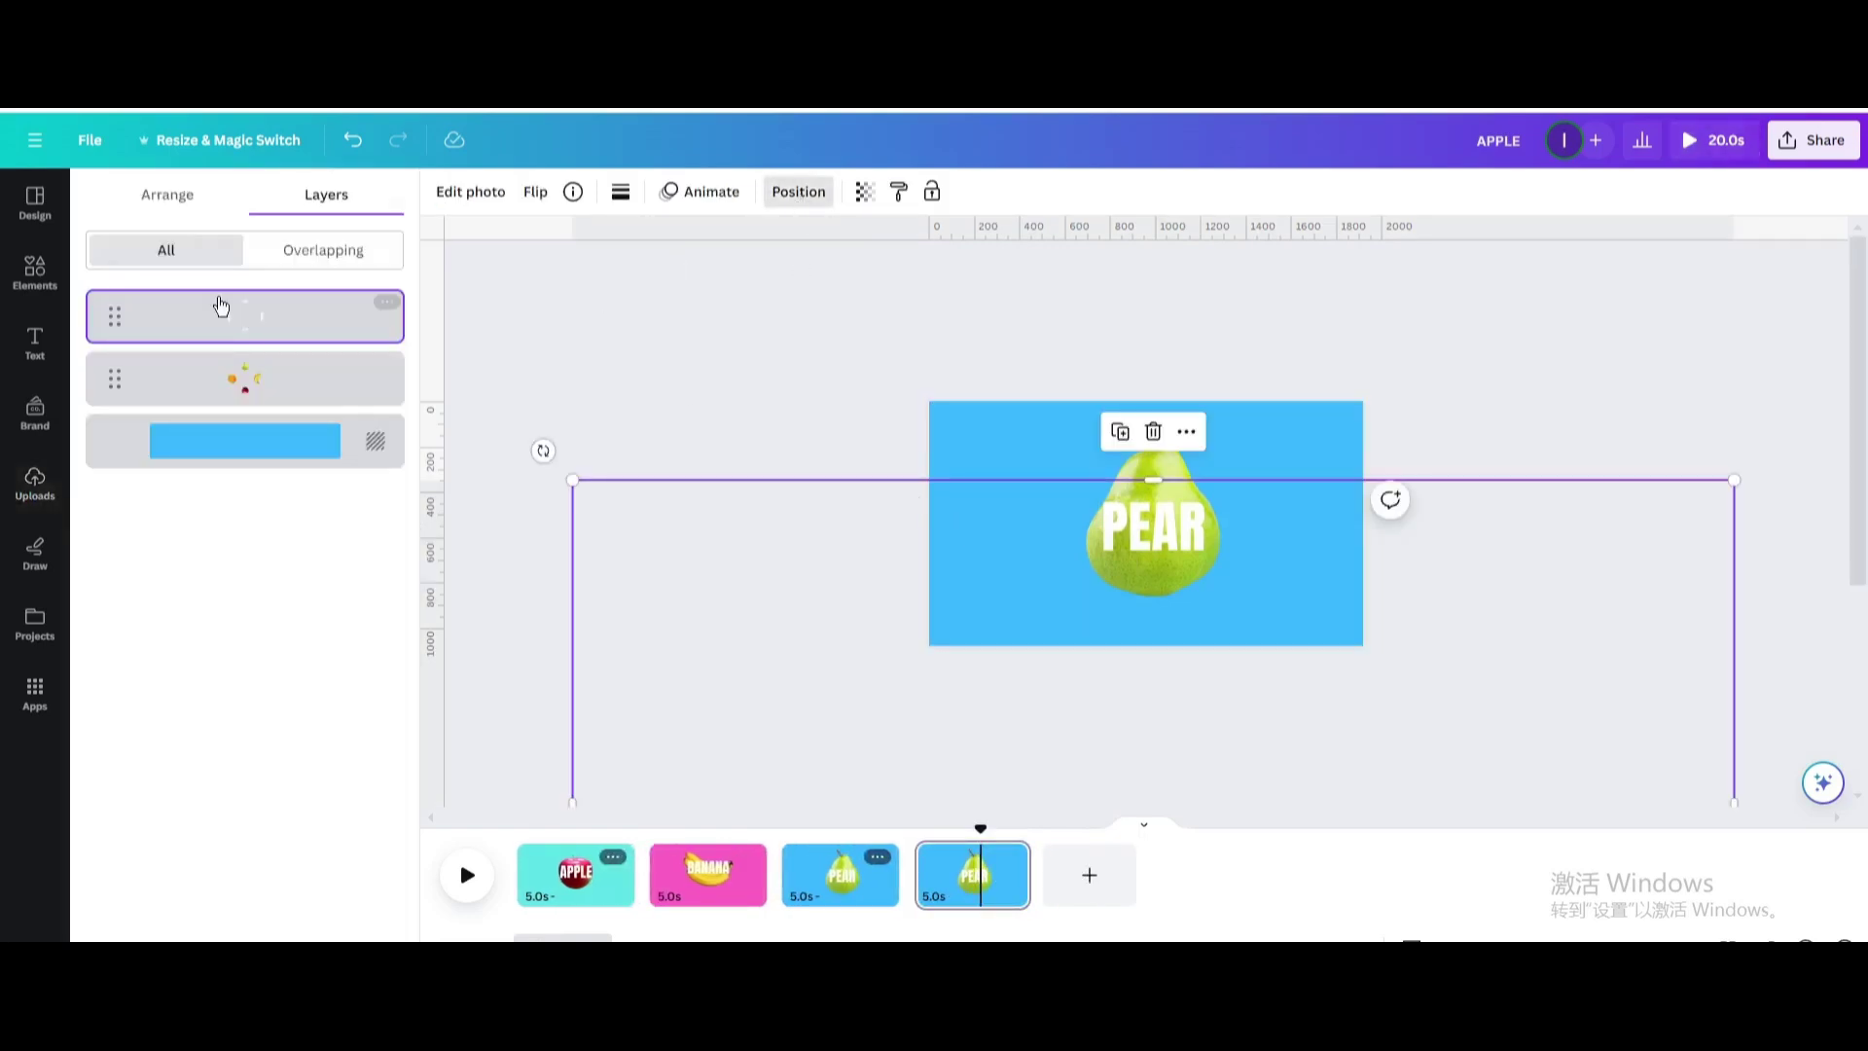
left_click(275, 441)
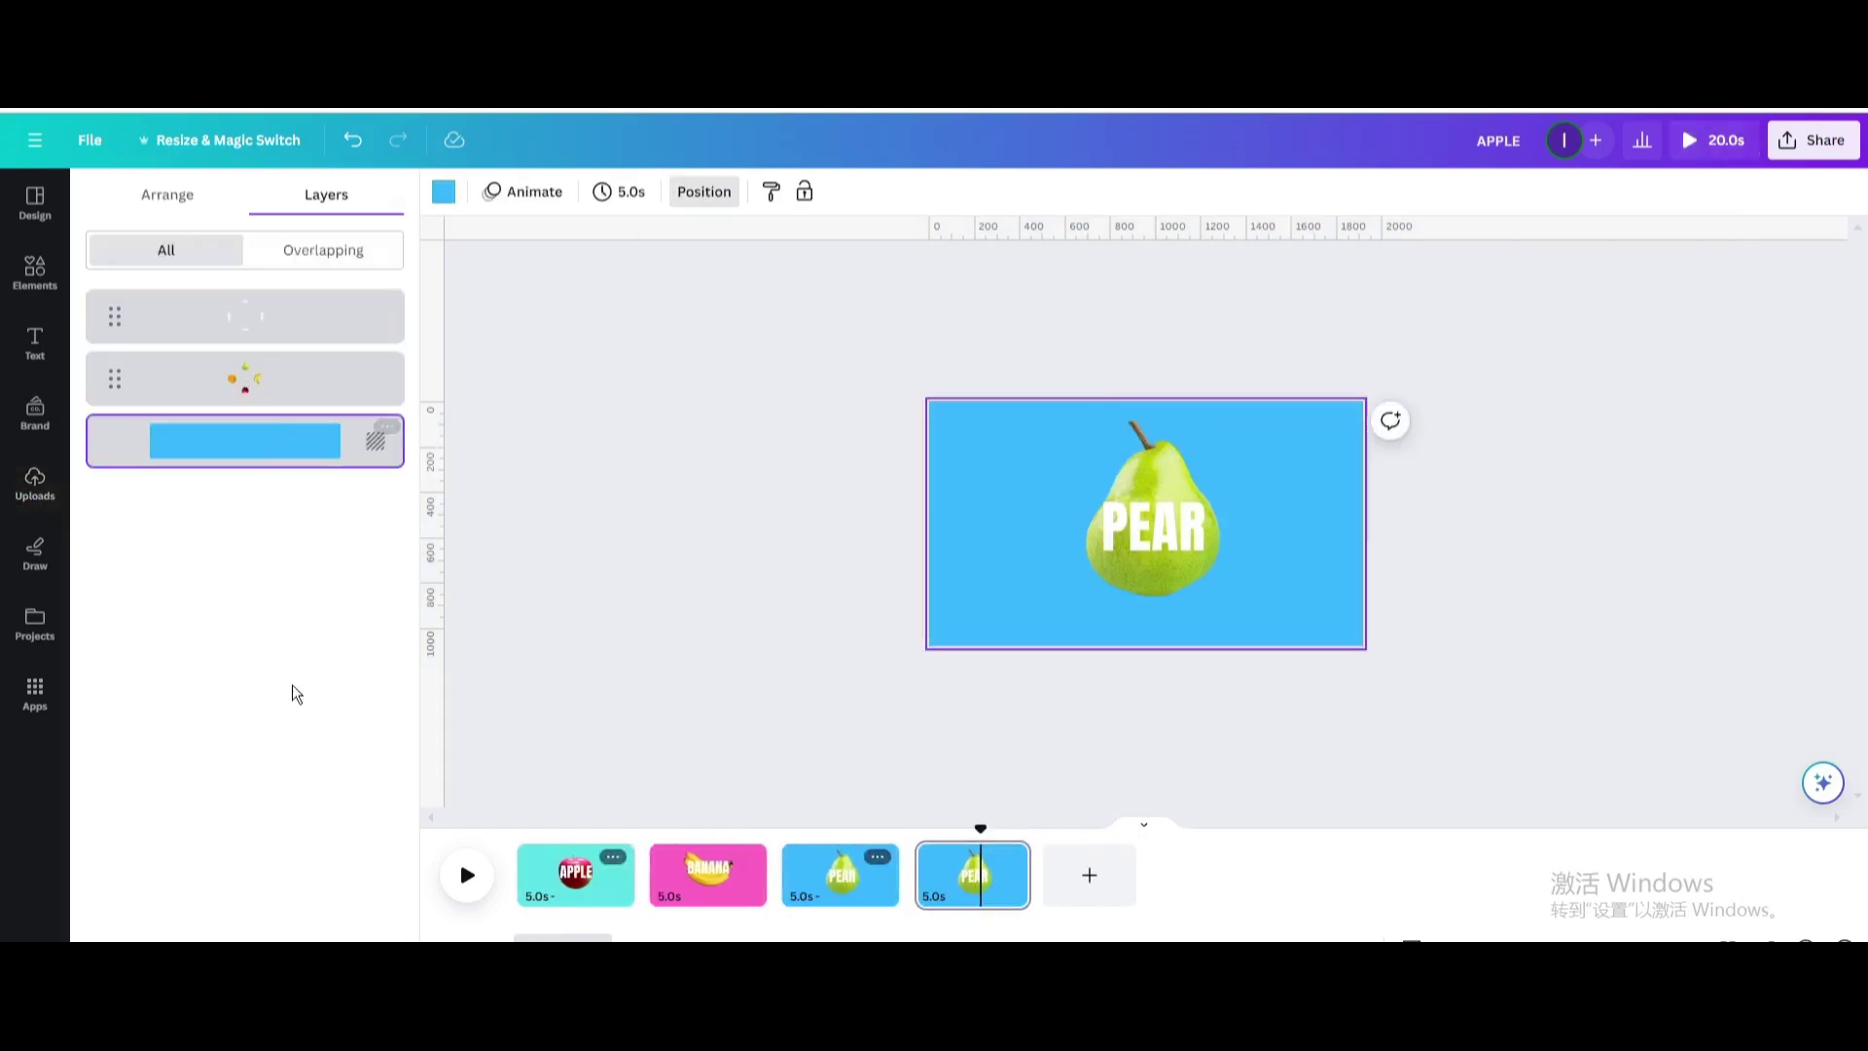
left_click(444, 192)
scroll(267, 786, "down", 2)
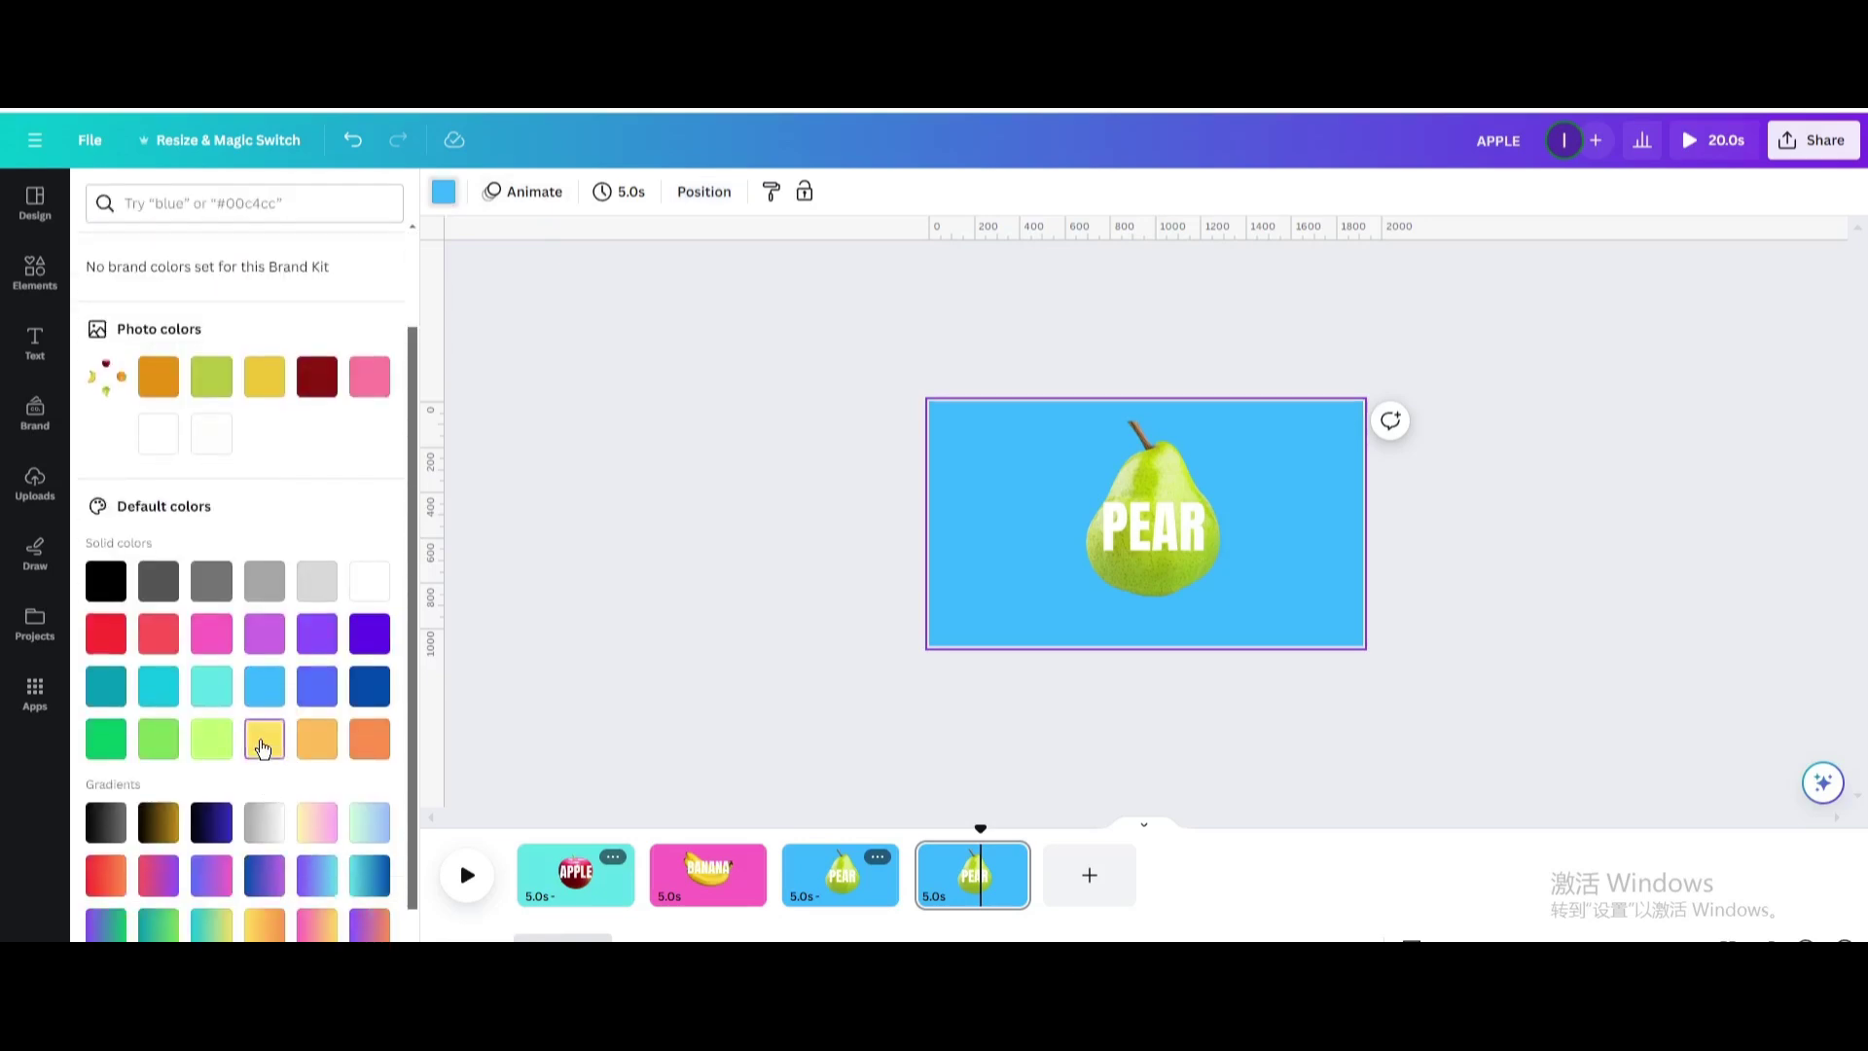
left_click(263, 745)
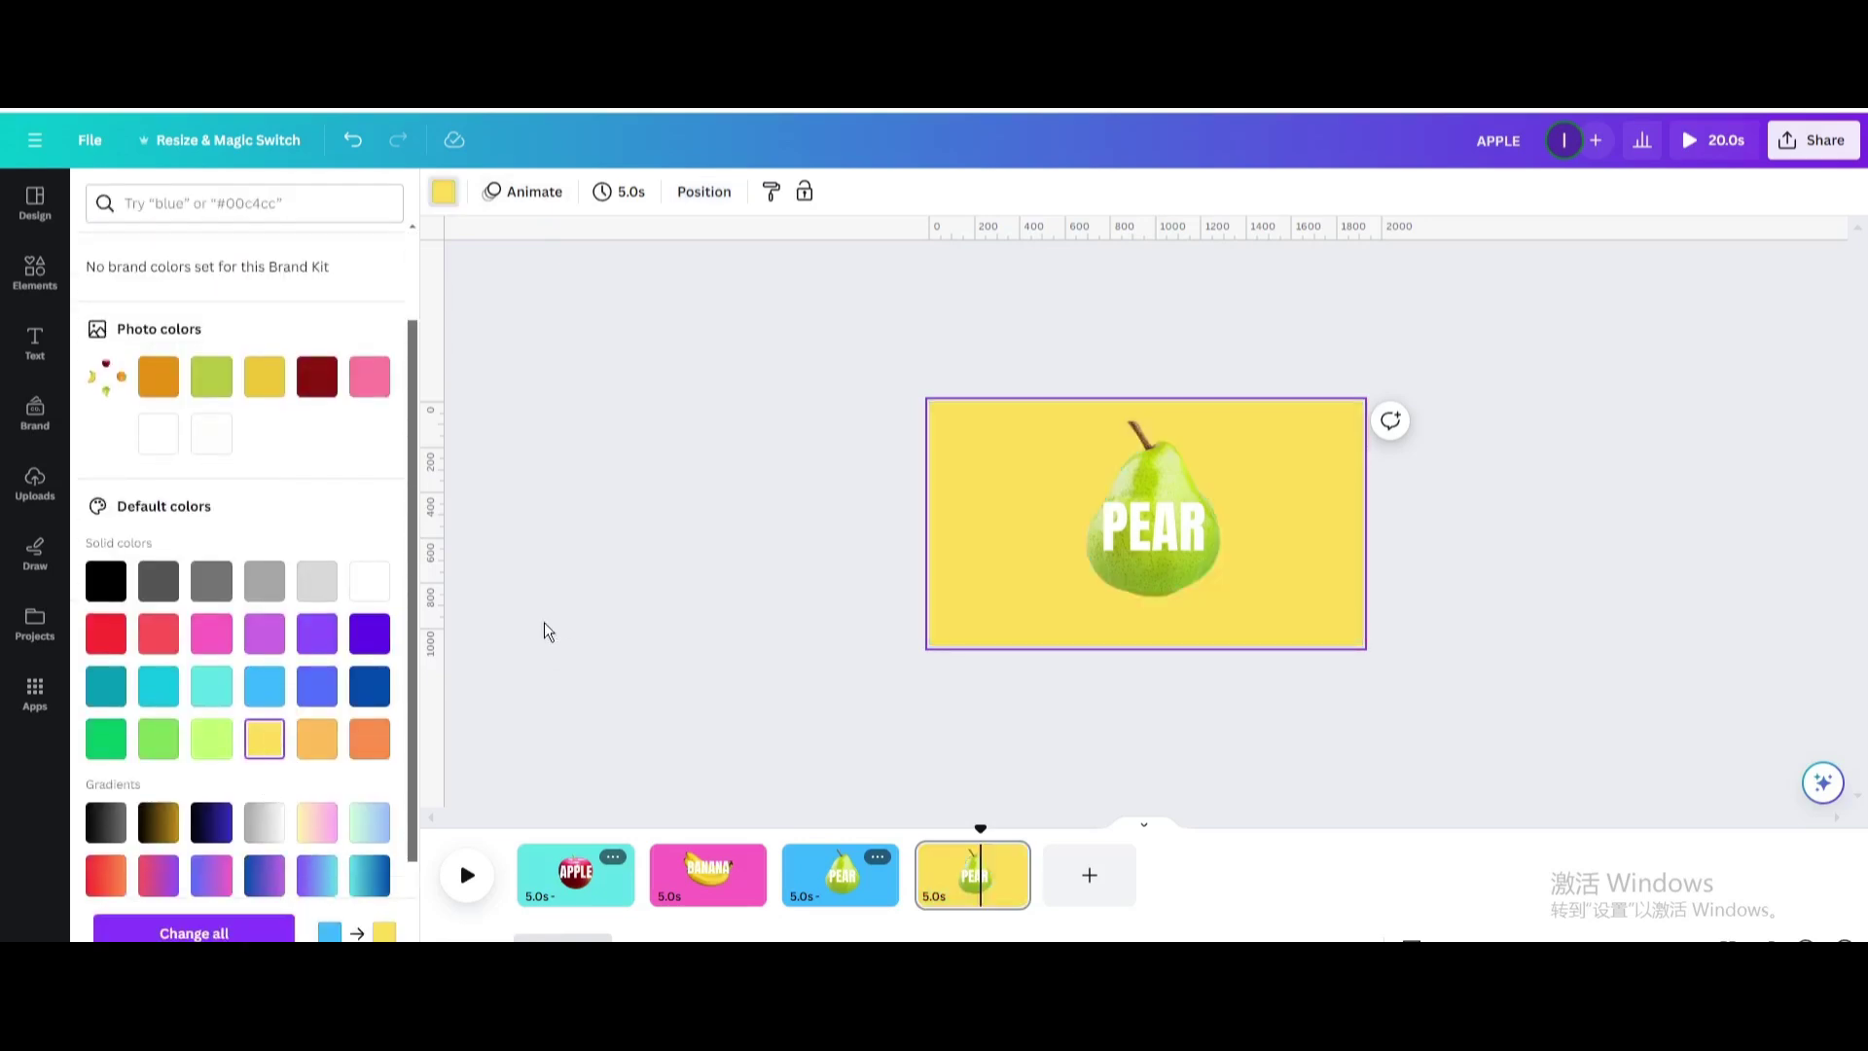
left_click(685, 192)
left_click(297, 399)
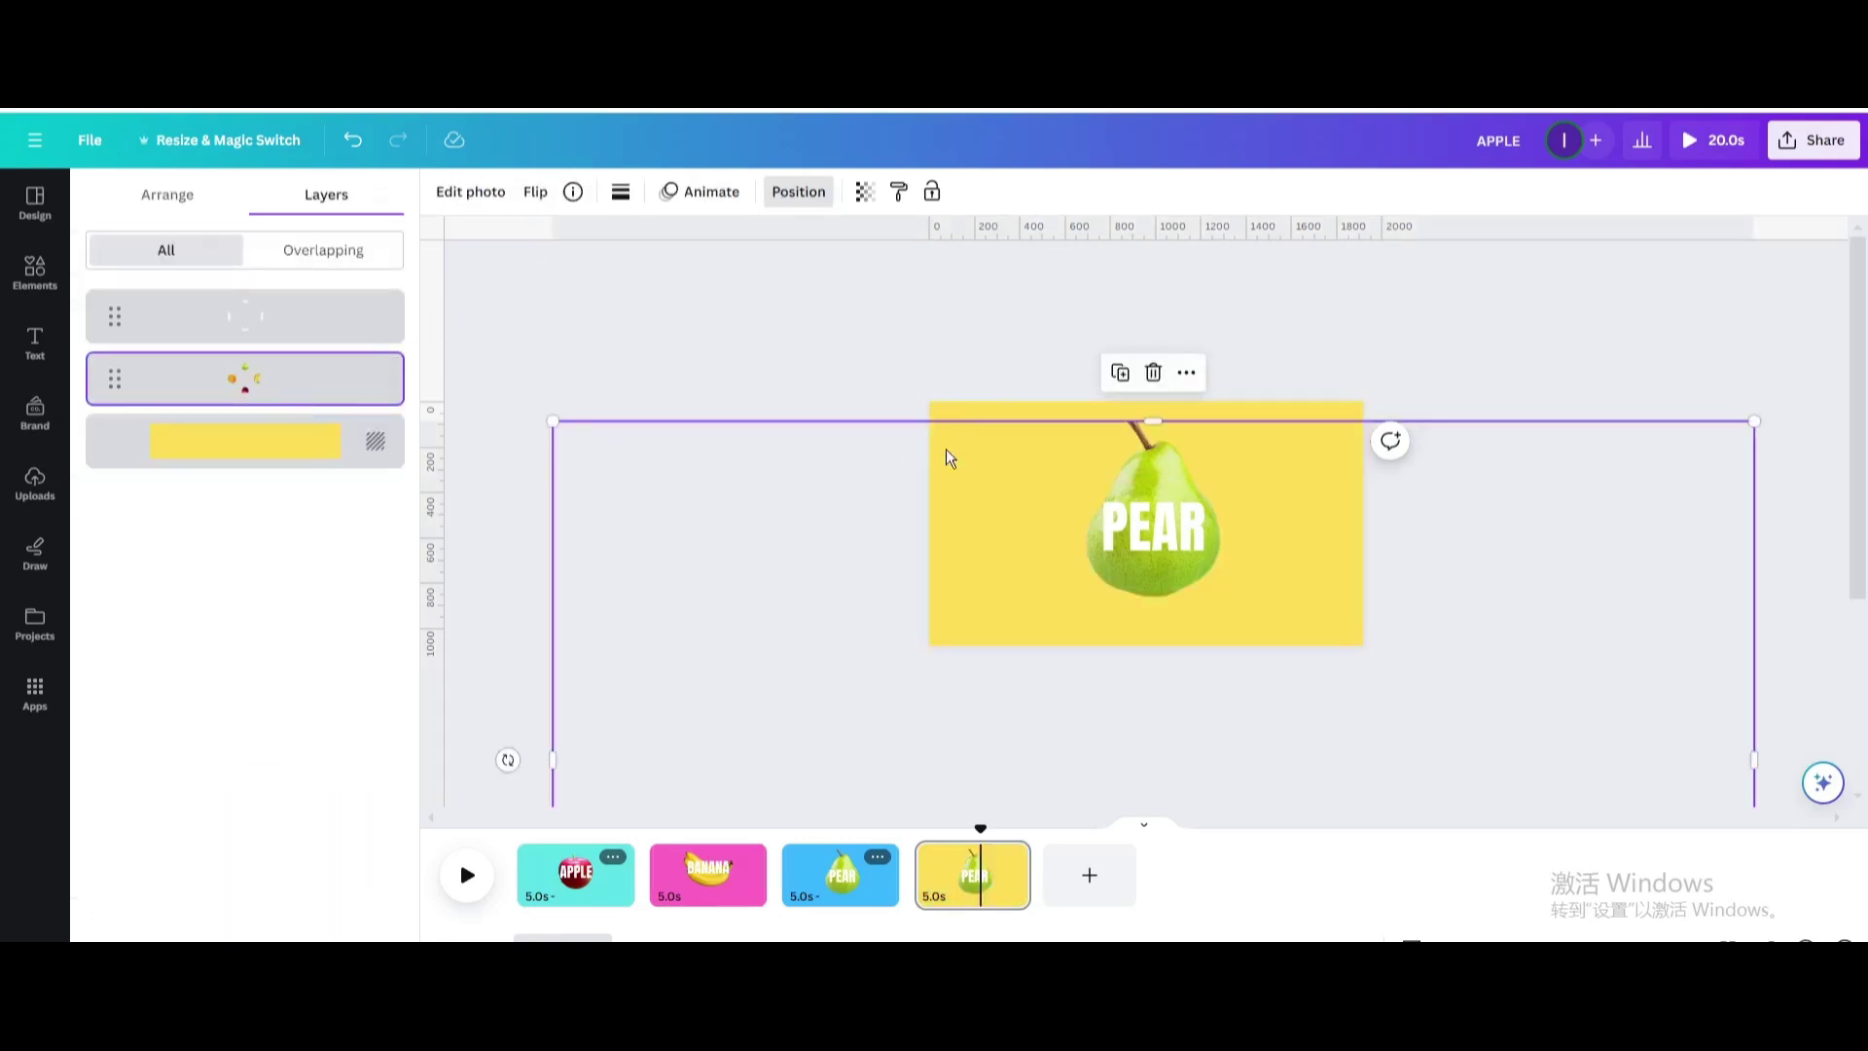
Step: Rotate the fruit group and word ring to show the orange and ORANGE, then centre both
scroll(915, 477, "down", 2)
left_click_drag(507, 637, 1157, 372)
left_click(1126, 433)
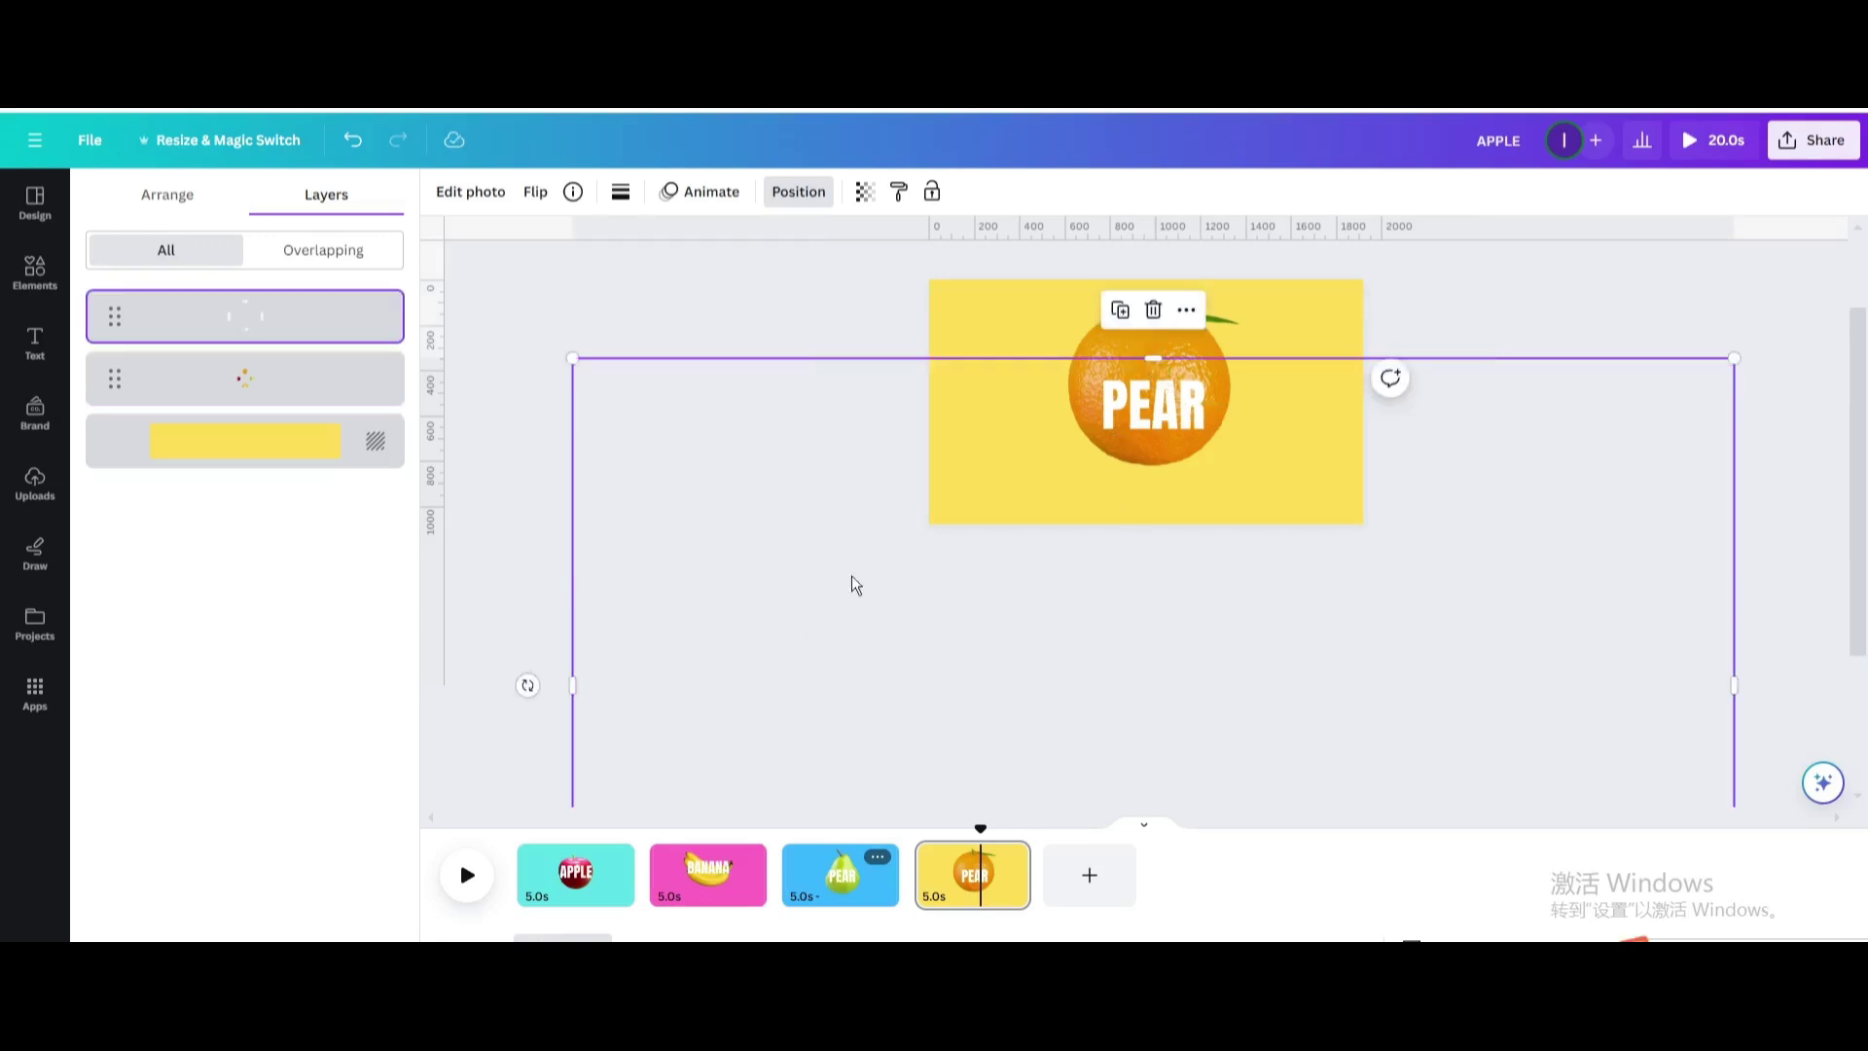
left_click_drag(527, 687, 1160, 934)
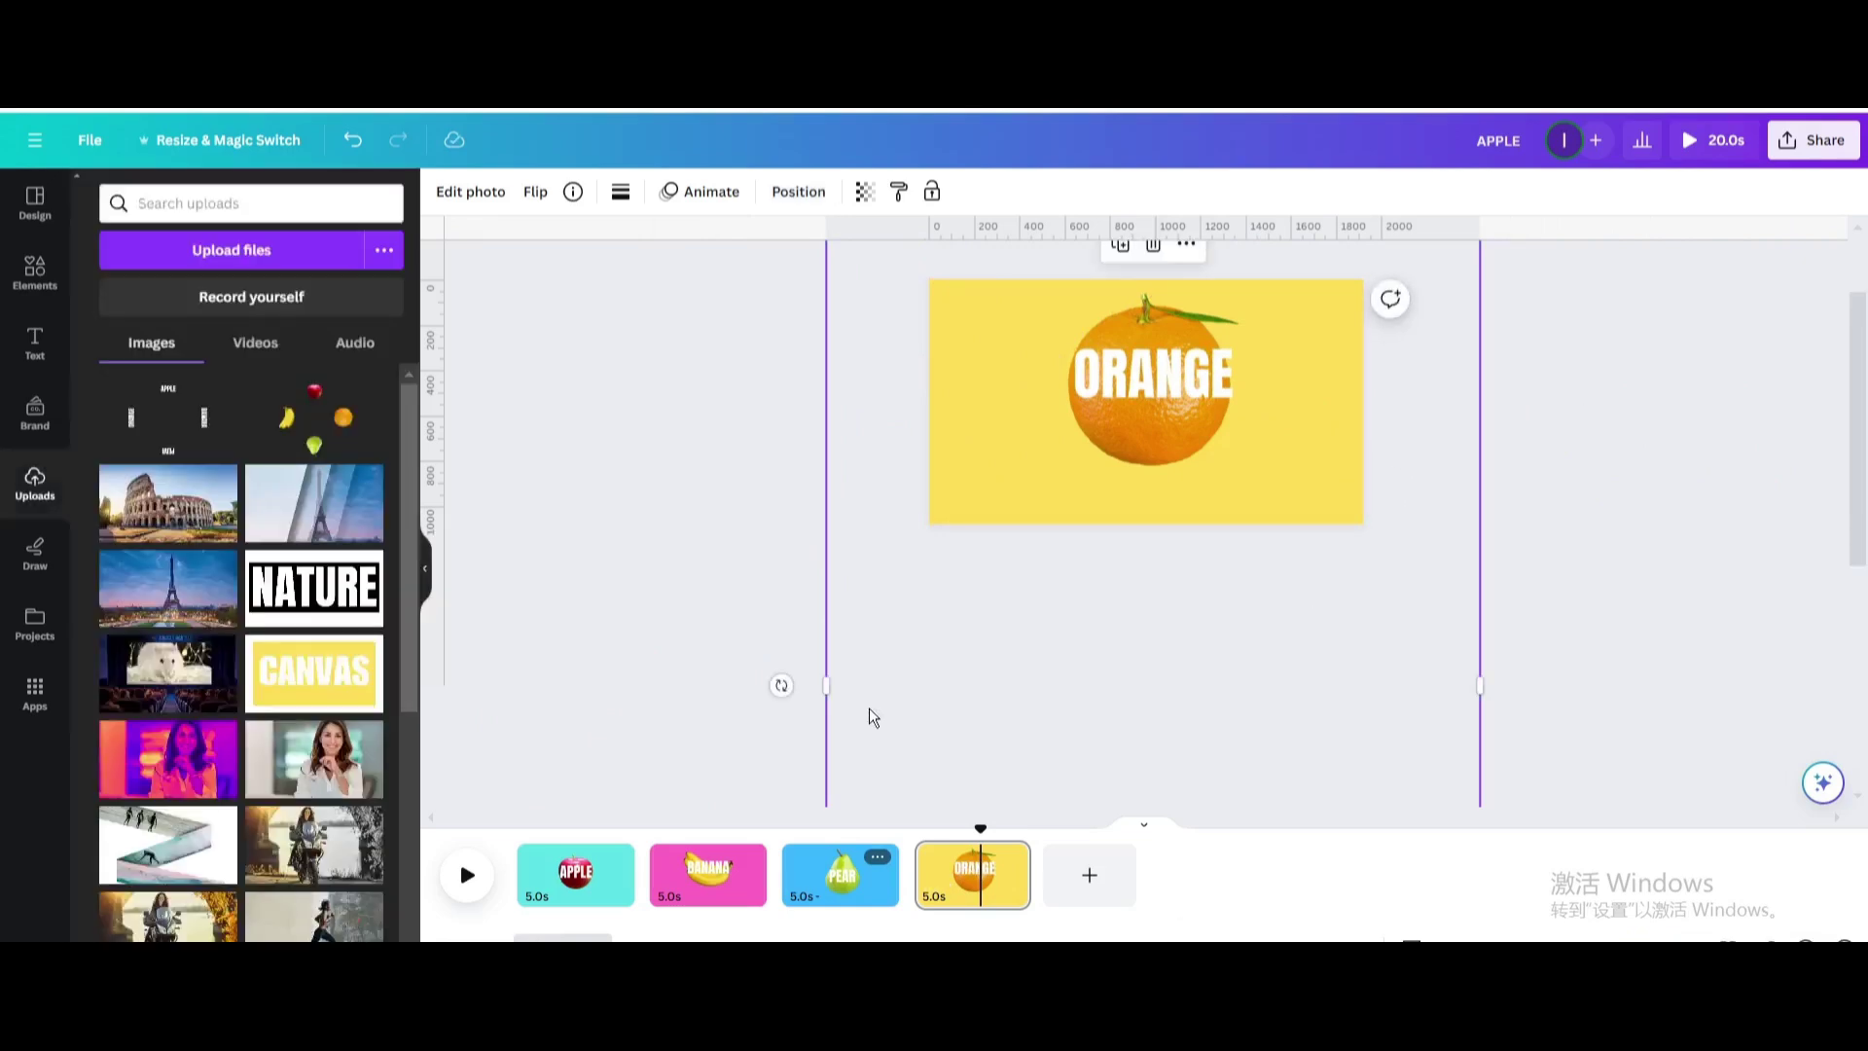
left_click_drag(1160, 387, 1160, 404)
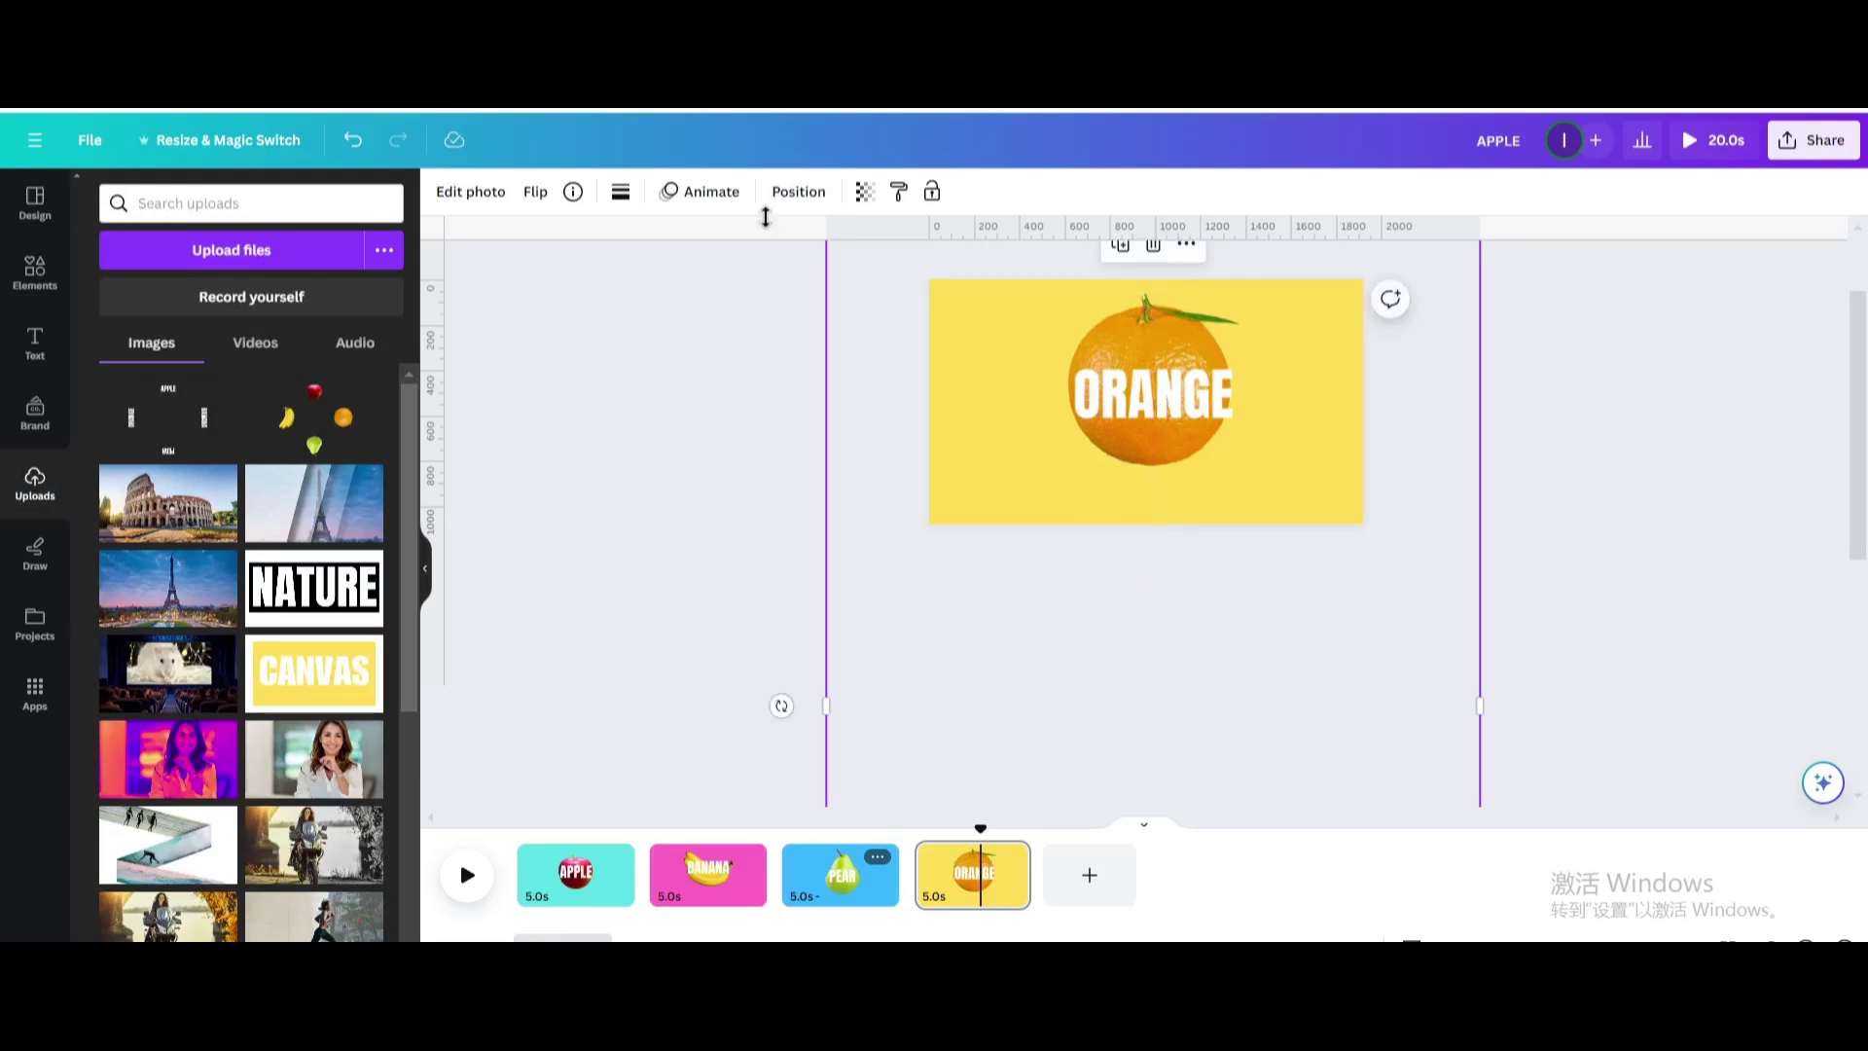
left_click(798, 192)
left_click(278, 382)
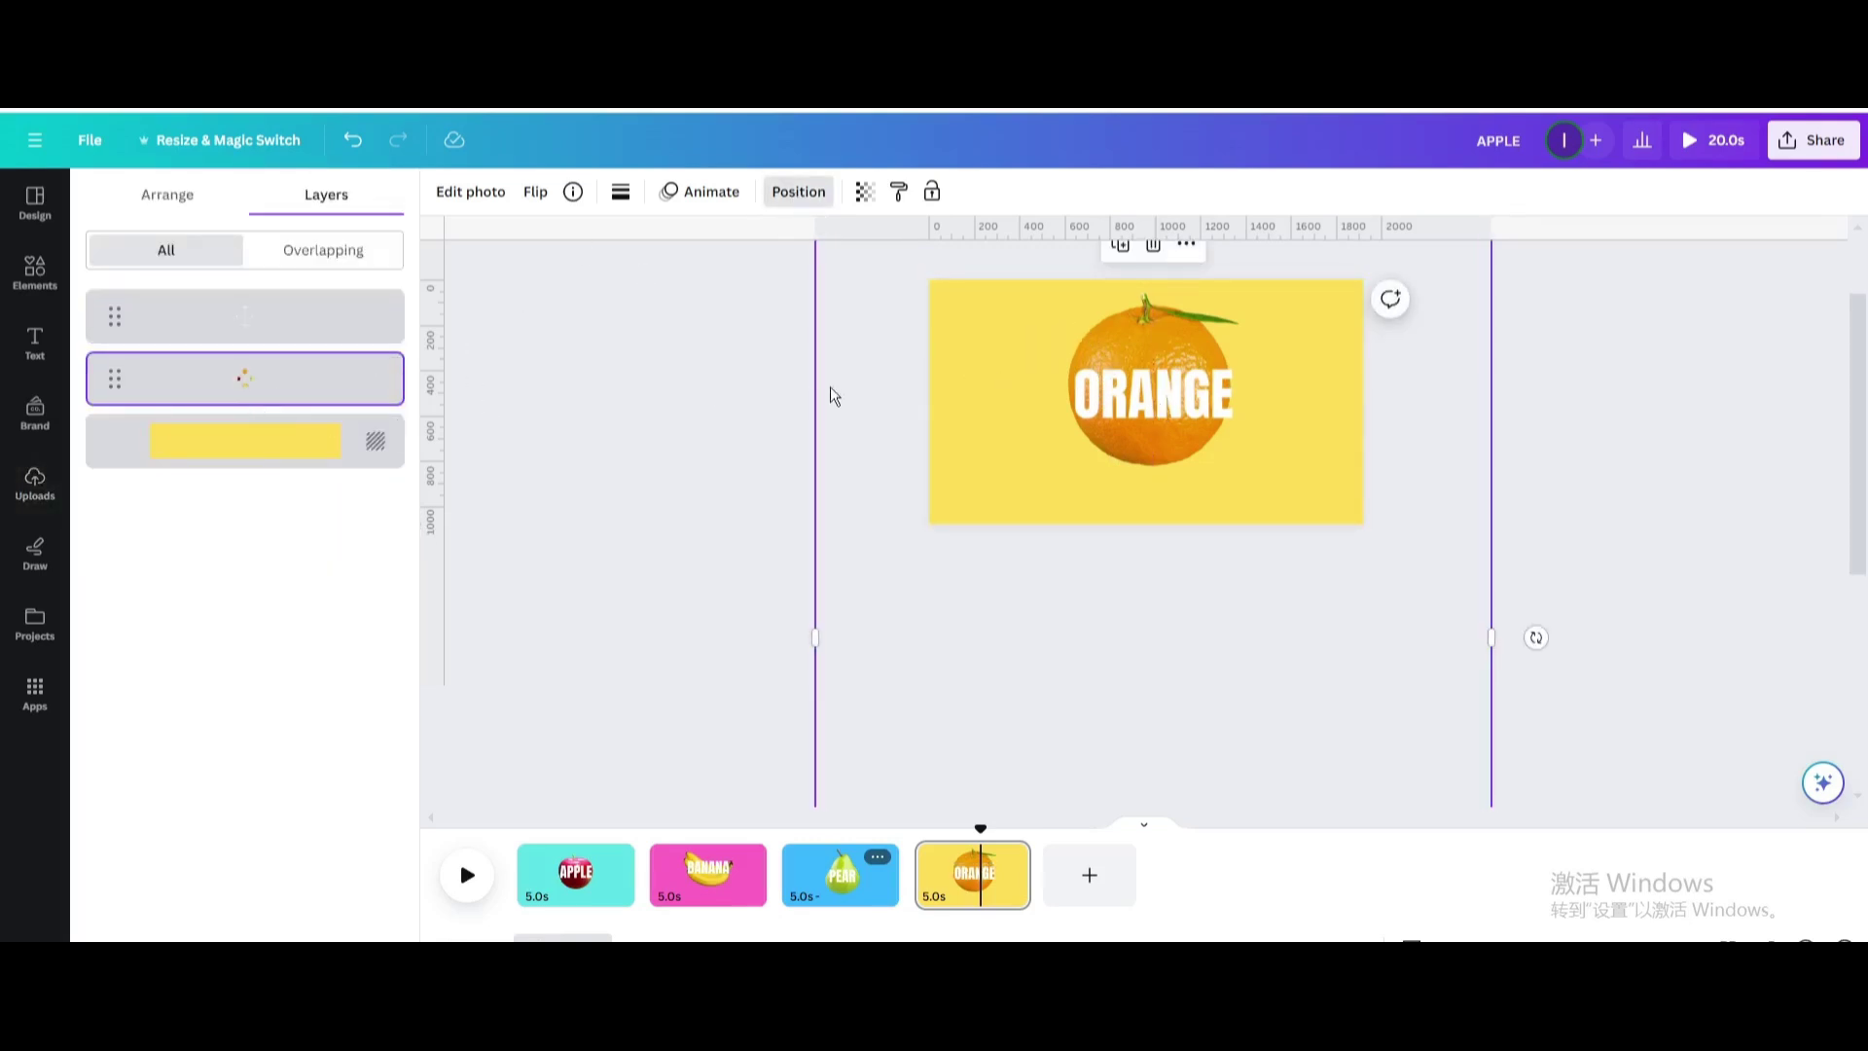
key("shift+Down")
key("shift+Down")
key("shift+Down")
key("shift+Down")
key("shift+Down")
key("shift+Down")
key("shift+Down")
key("shift+Down")
key("shift+Down")
key("shift+Down")
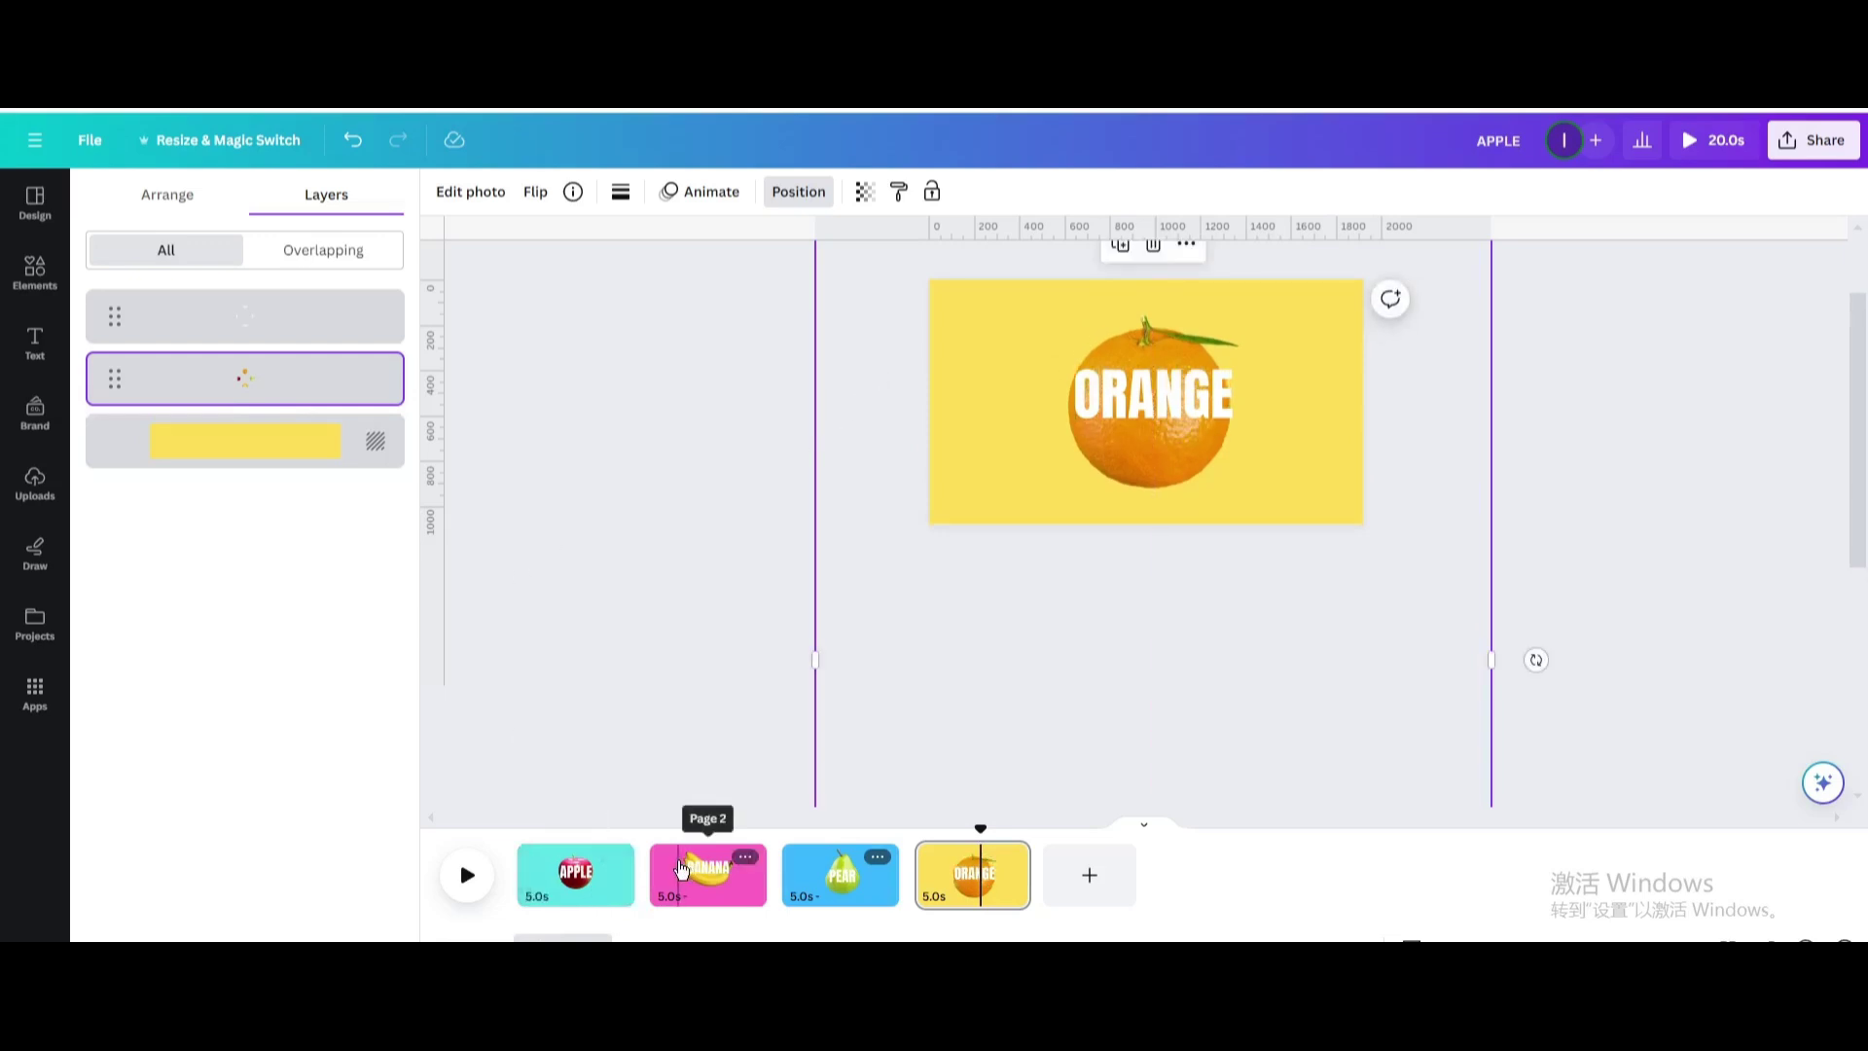
Step: Apply 2.5-second Match & Move transitions between all pages and play the full-screen preview
left_click(645, 885)
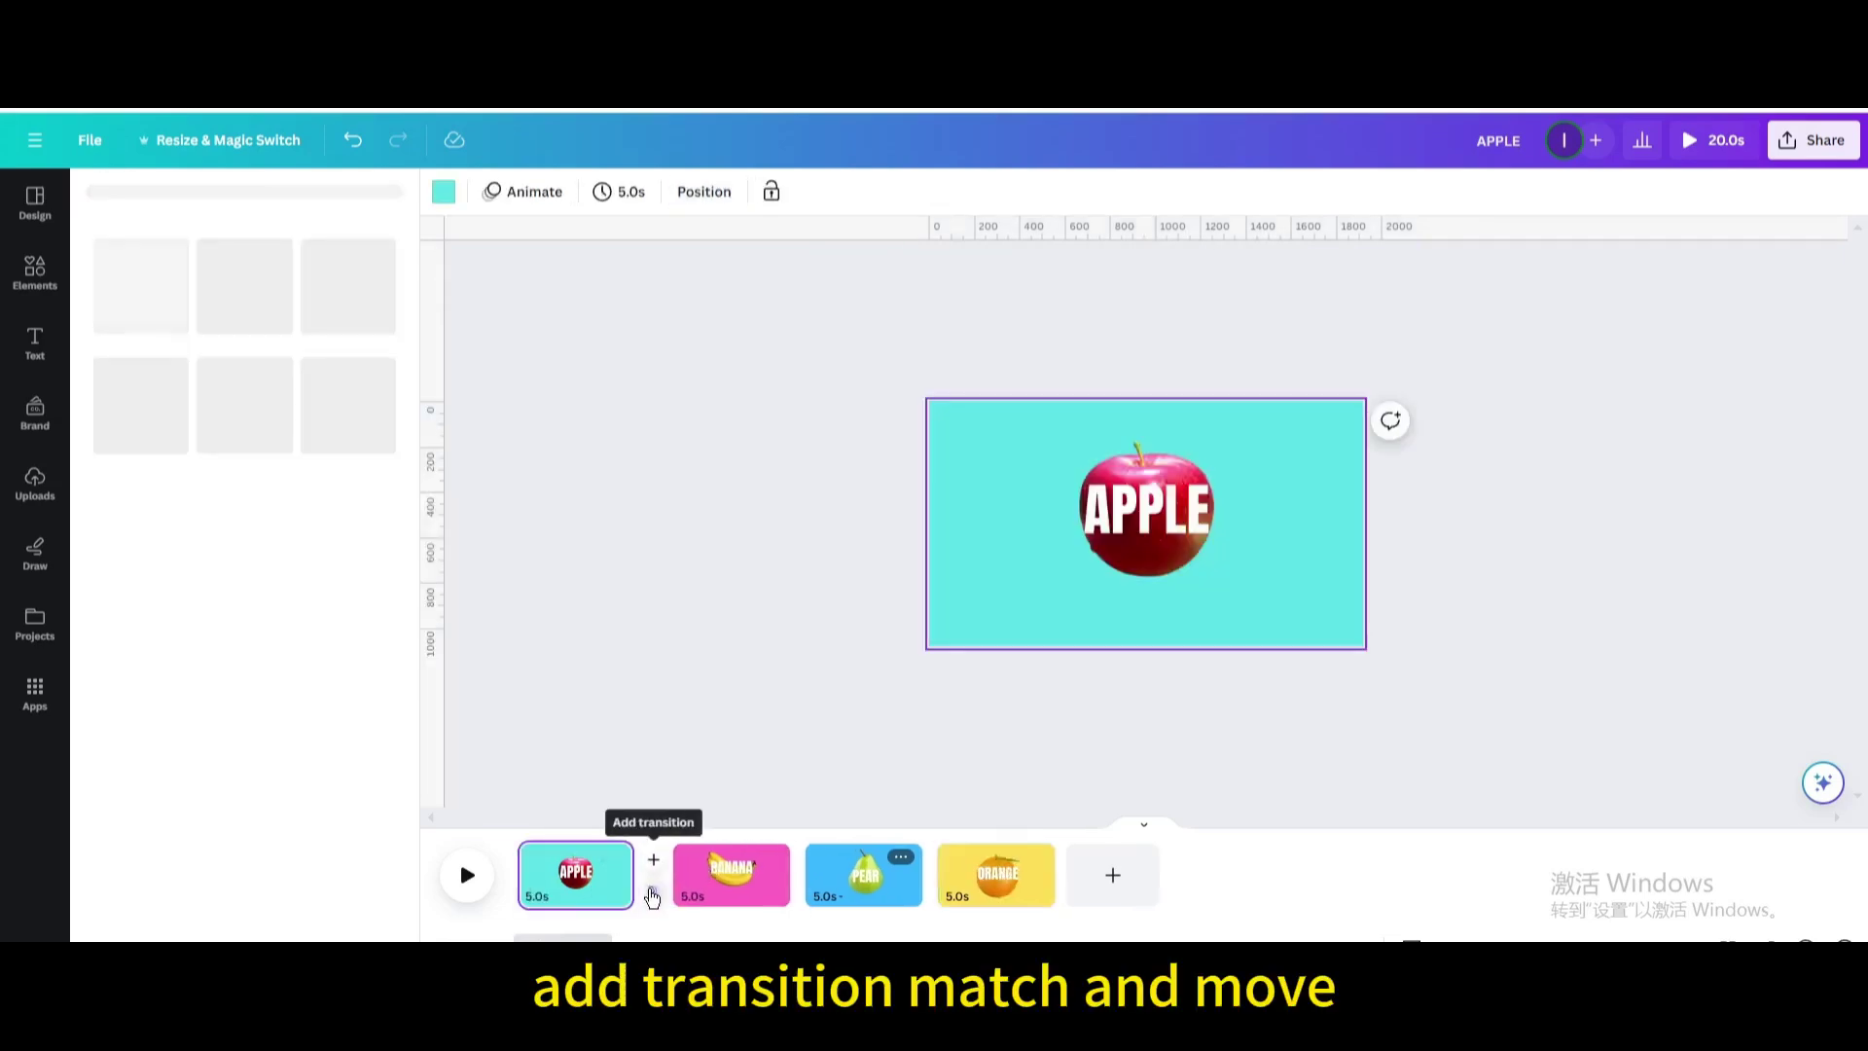
left_click(138, 543)
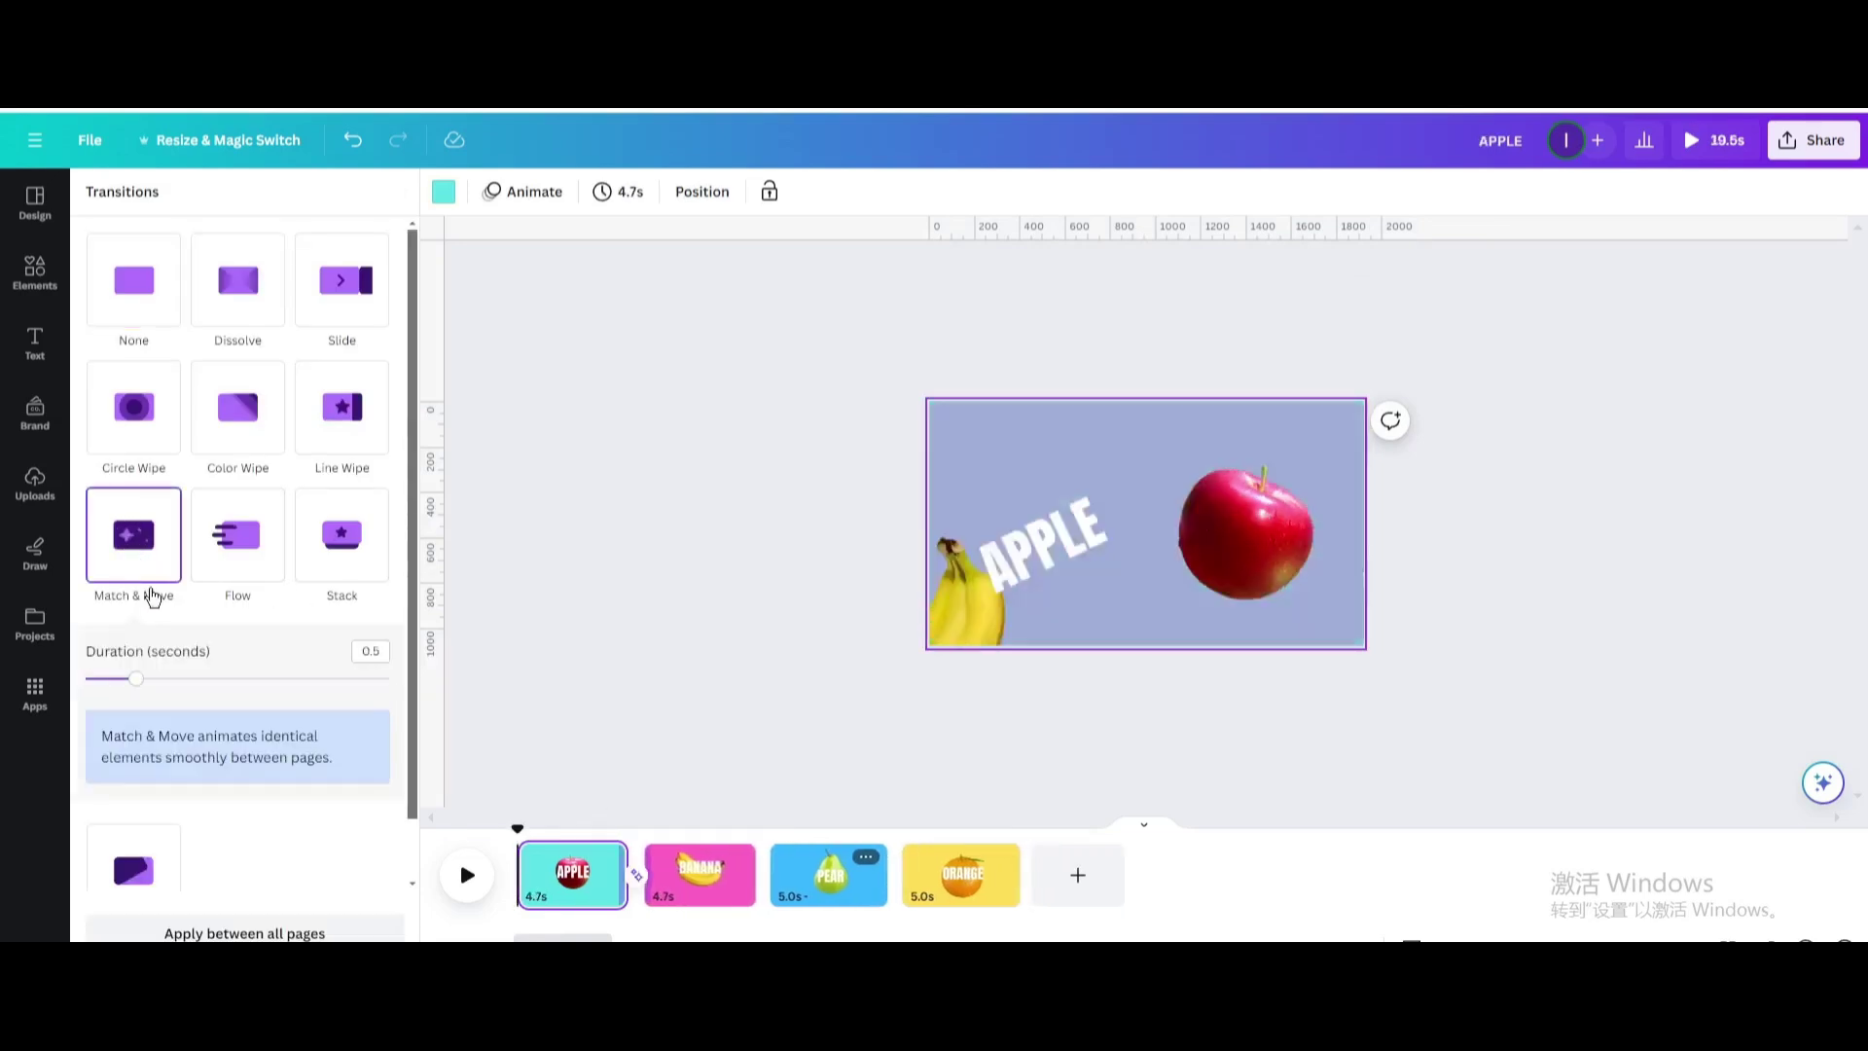
left_click_drag(228, 684, 389, 679)
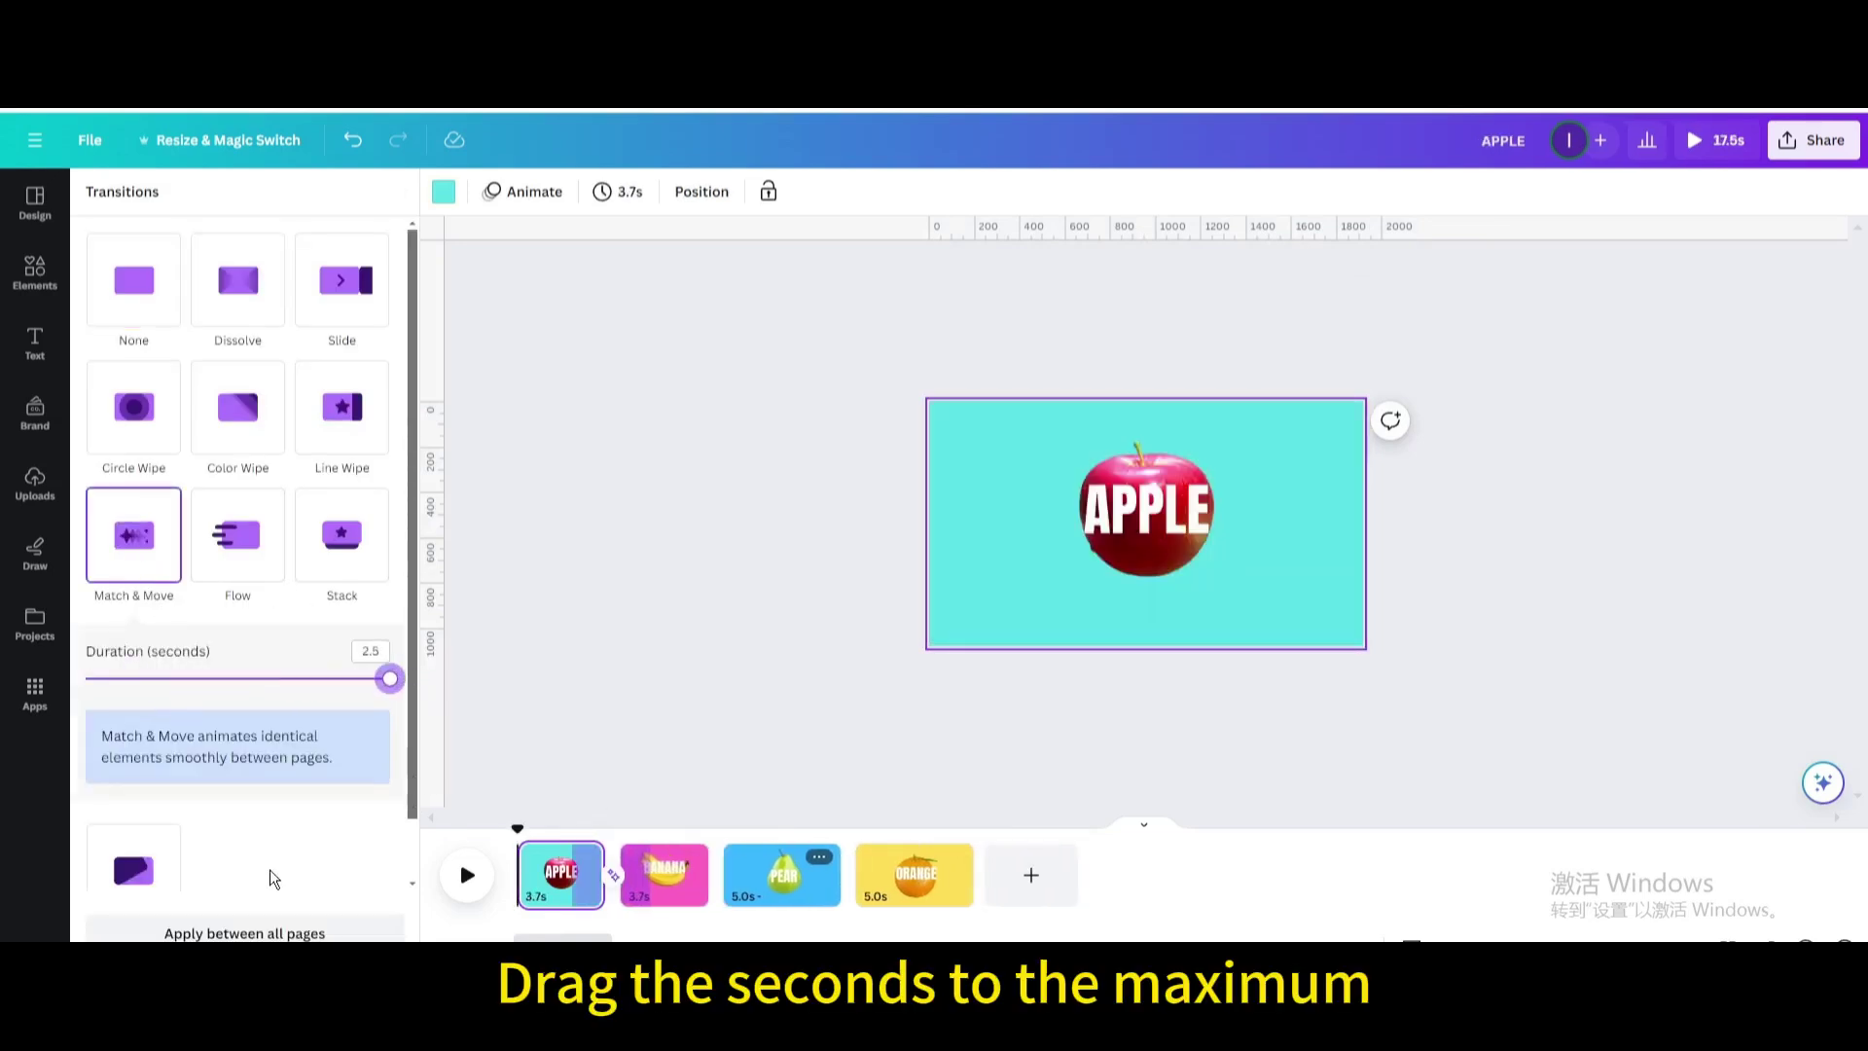
left_click(260, 932)
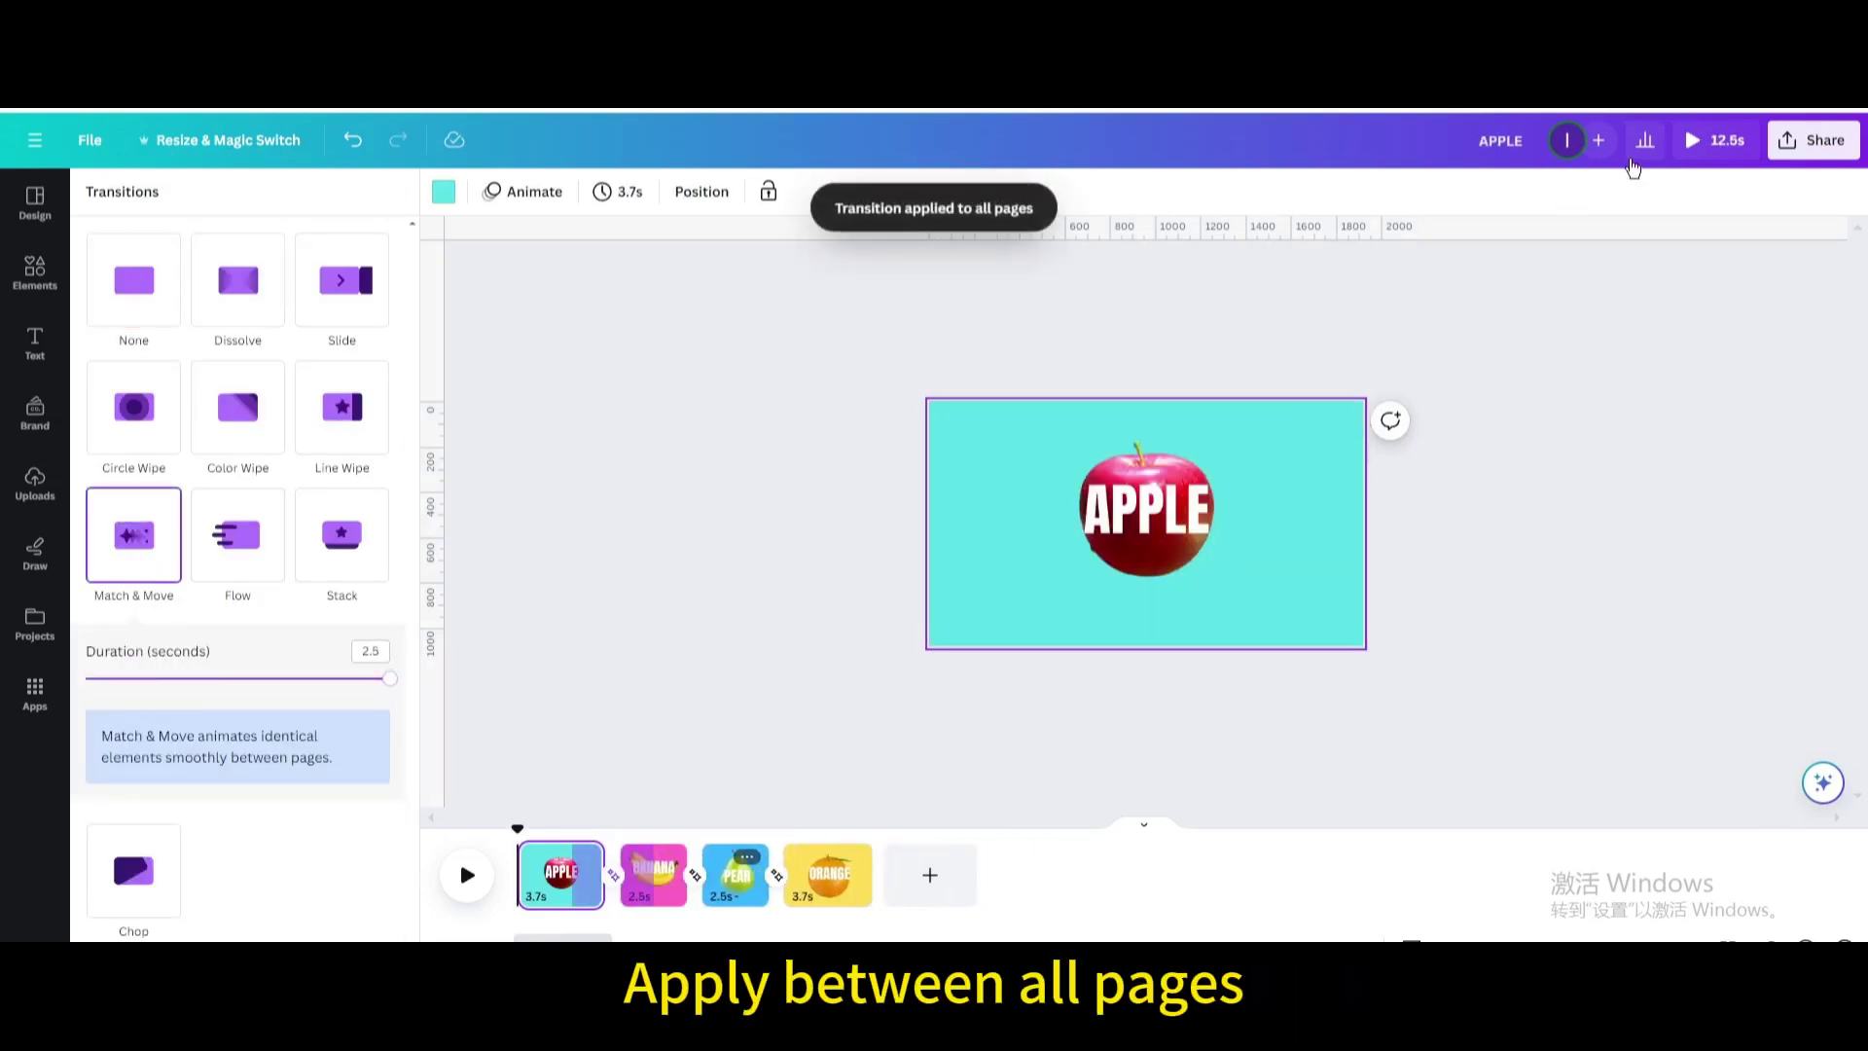
left_click(1712, 144)
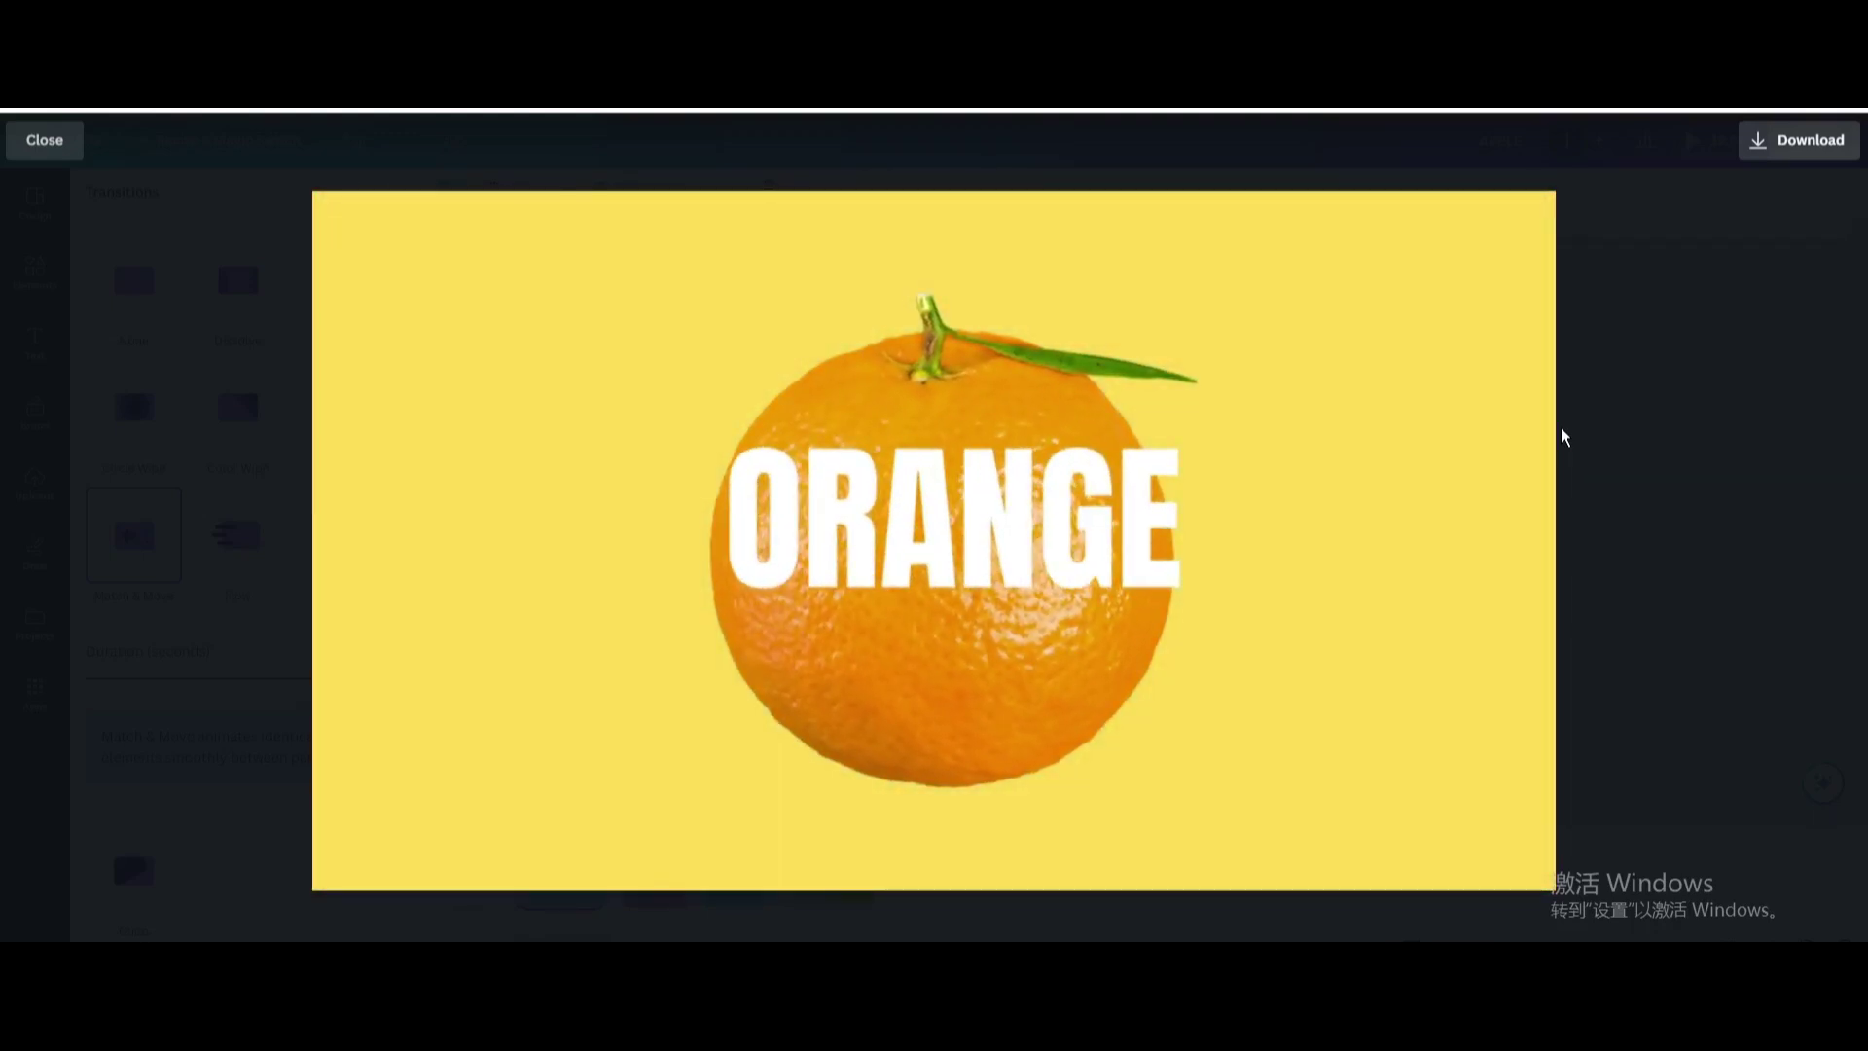
Step: Close the preview and download all four pages as an MP4 Video
left_click(1562, 436)
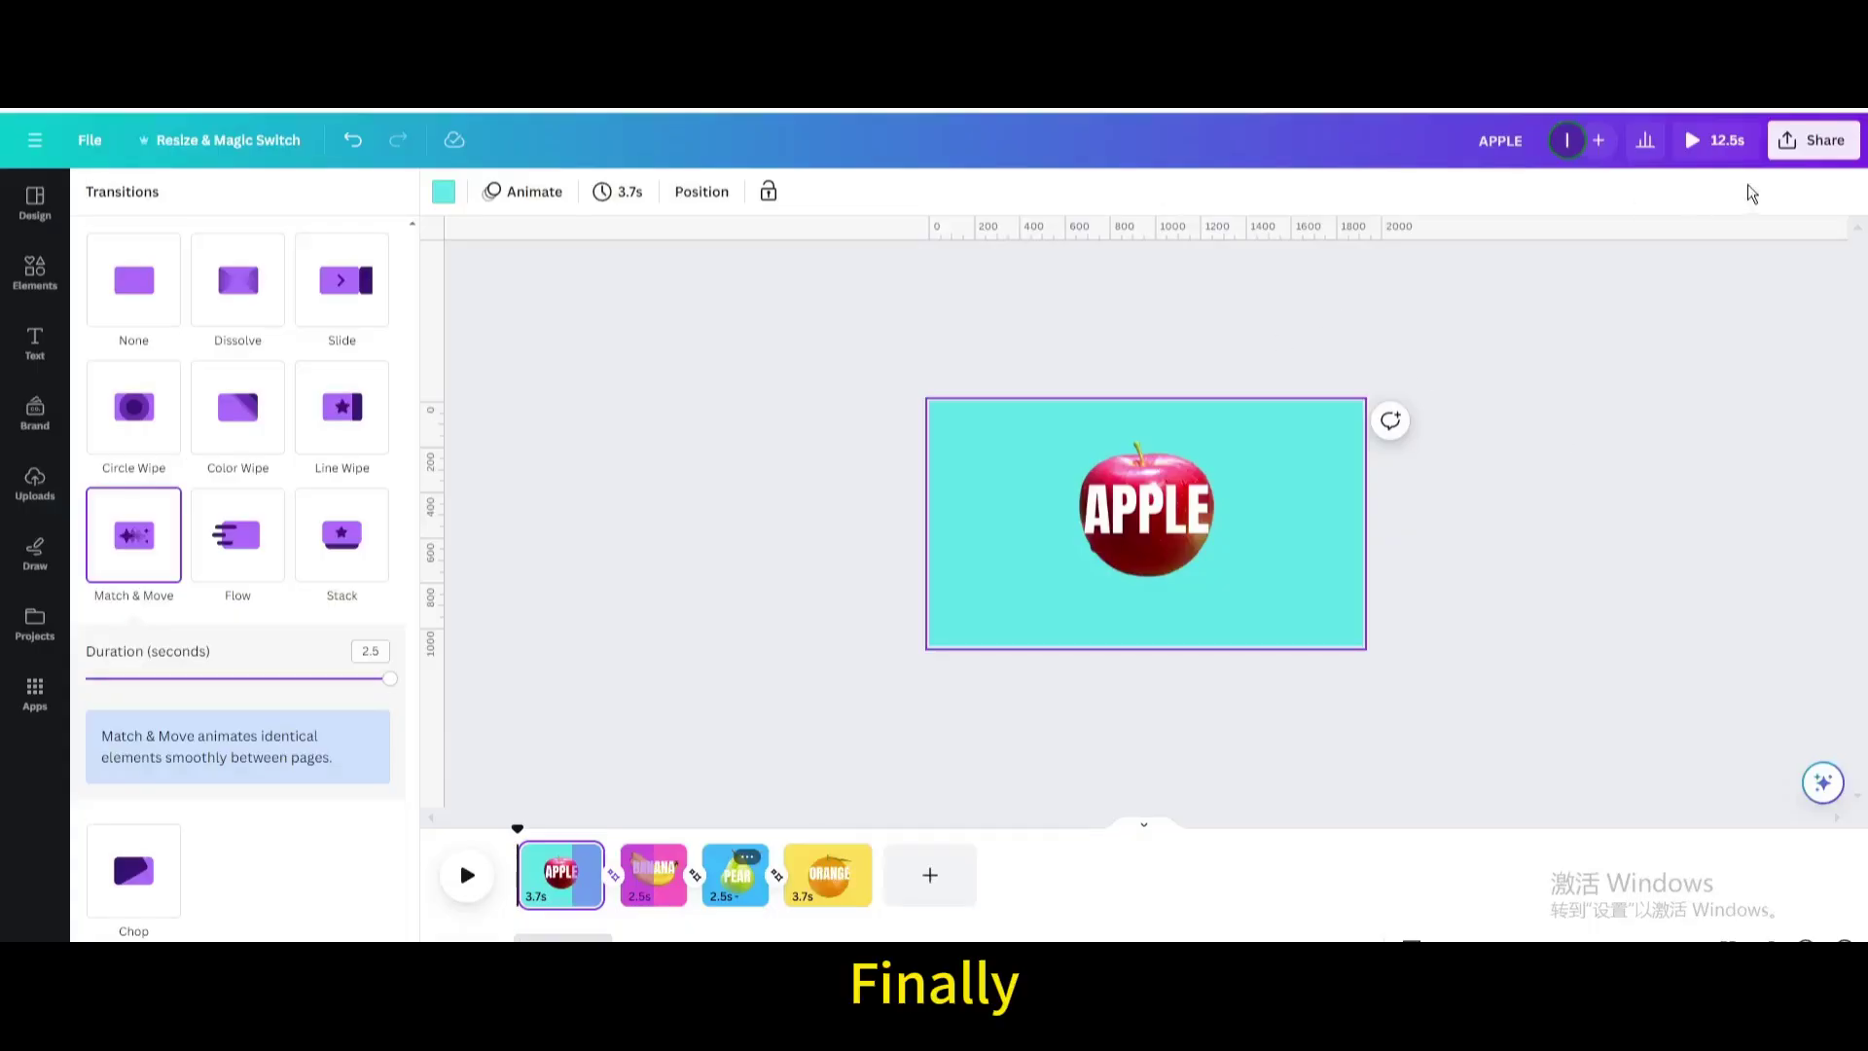
left_click(1815, 155)
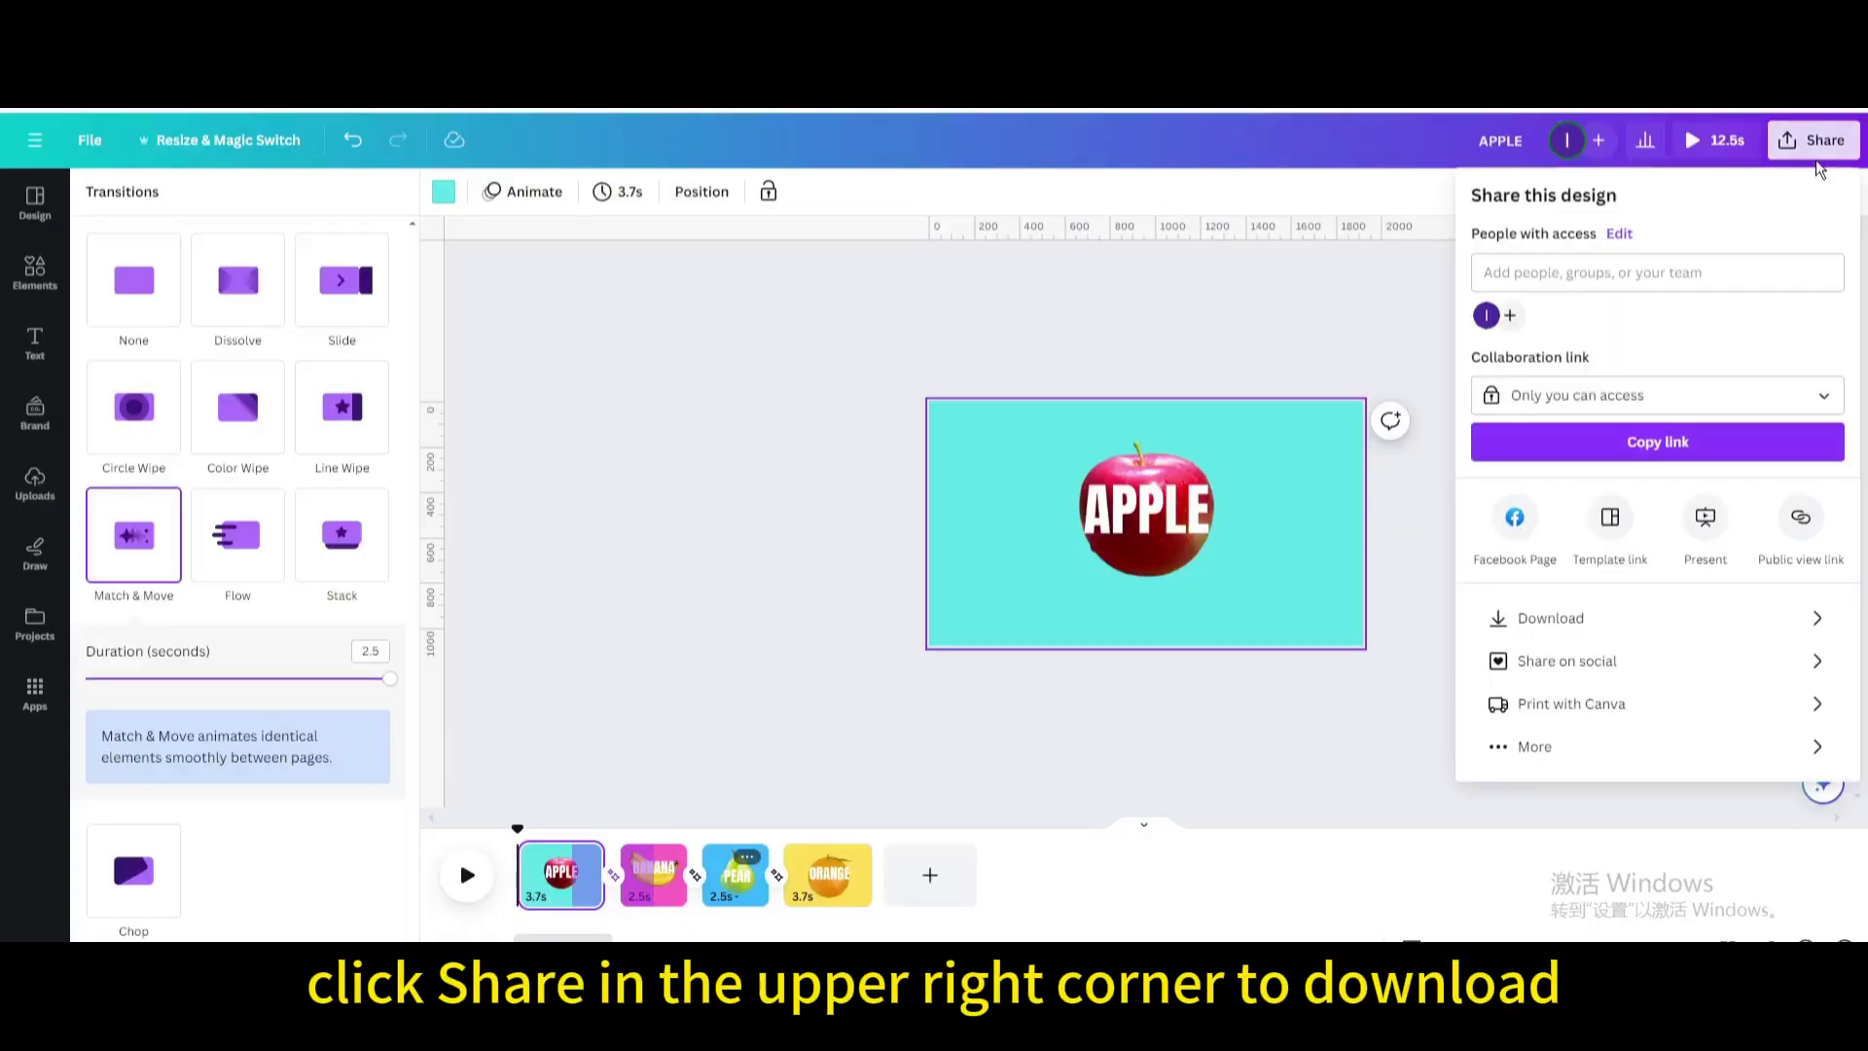
left_click(1595, 620)
left_click(1584, 277)
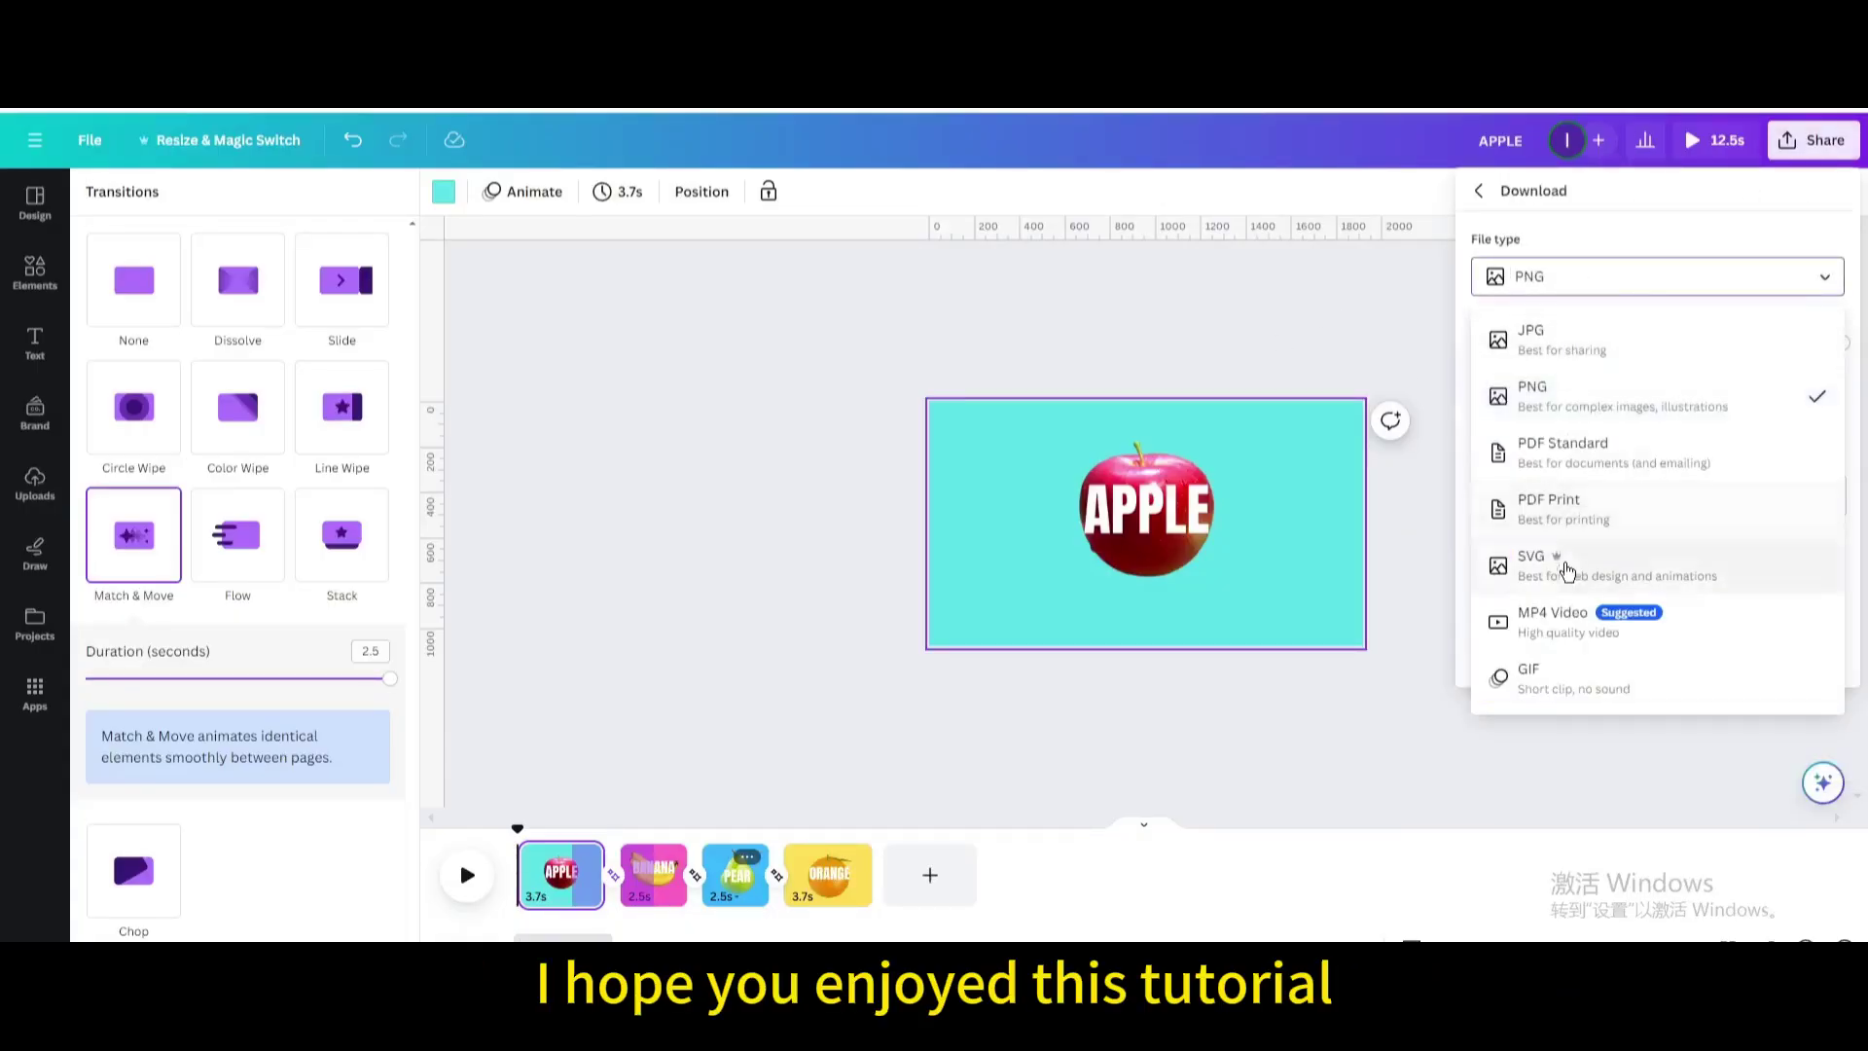
left_click(1566, 621)
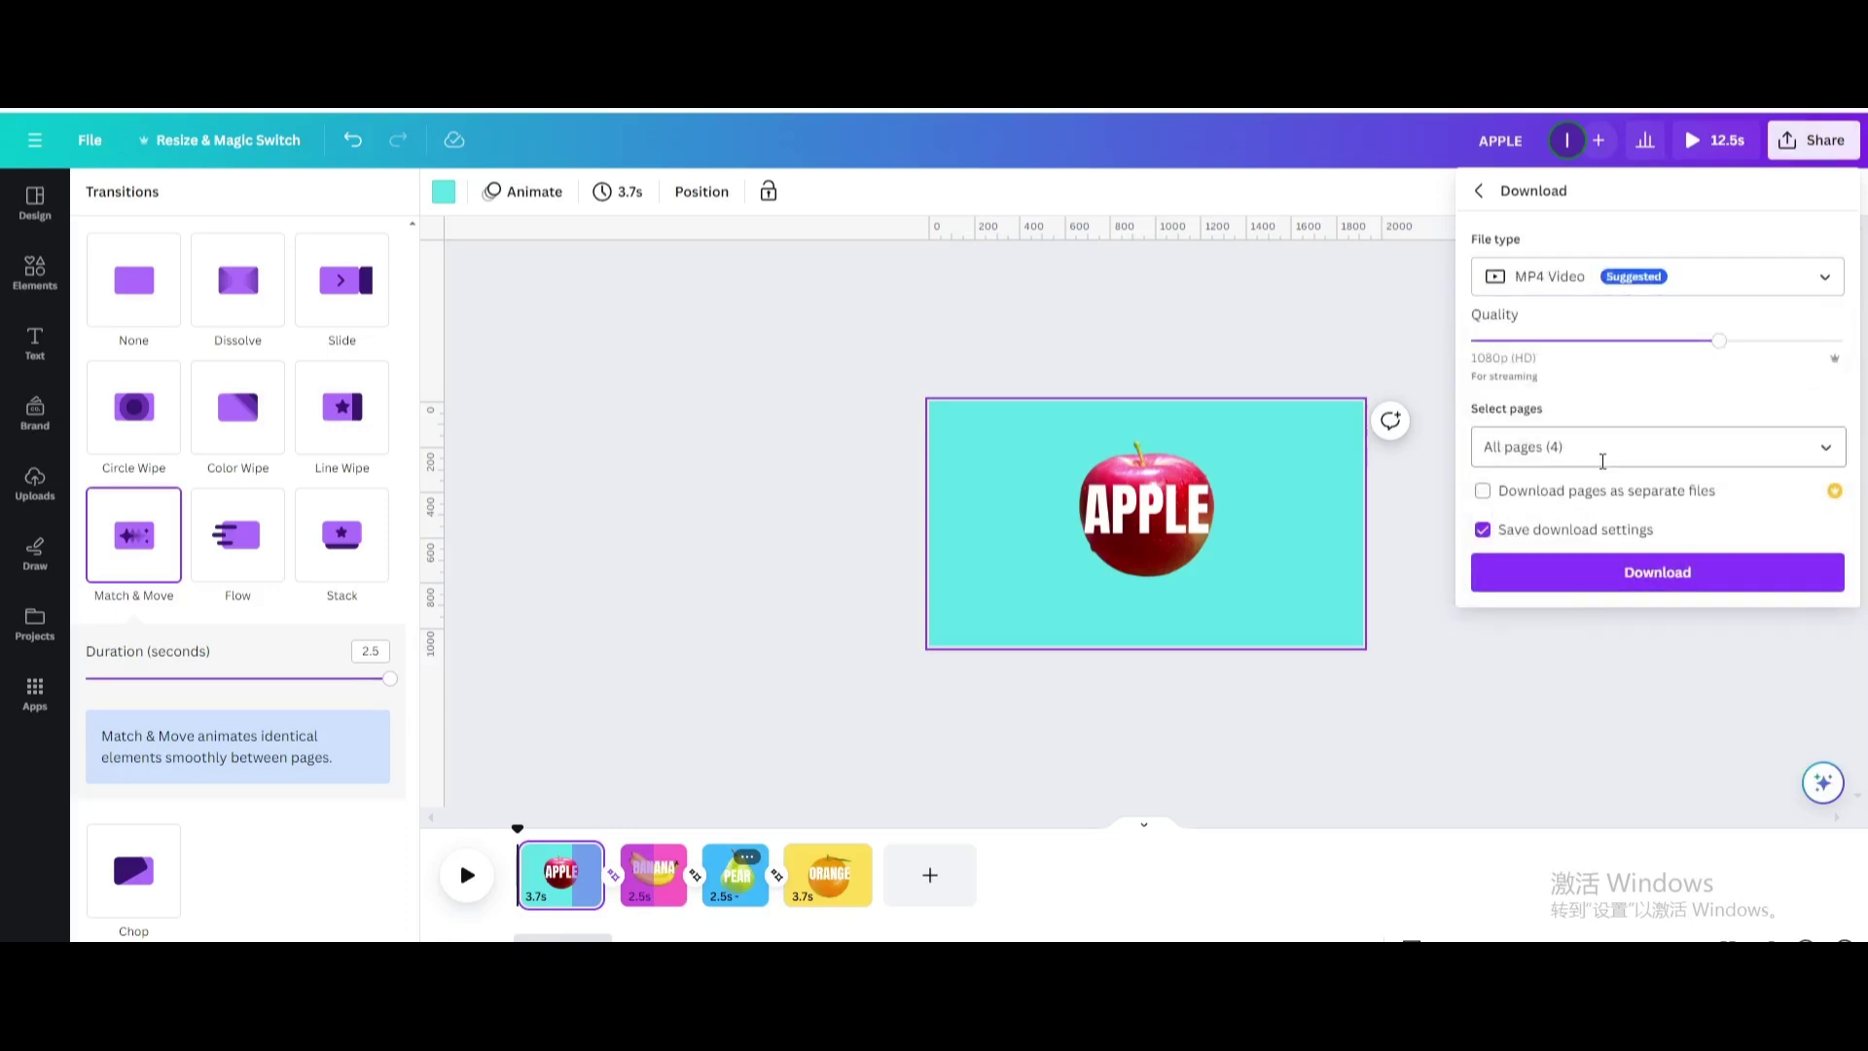
left_click(1606, 450)
left_click(1605, 450)
left_click(1611, 574)
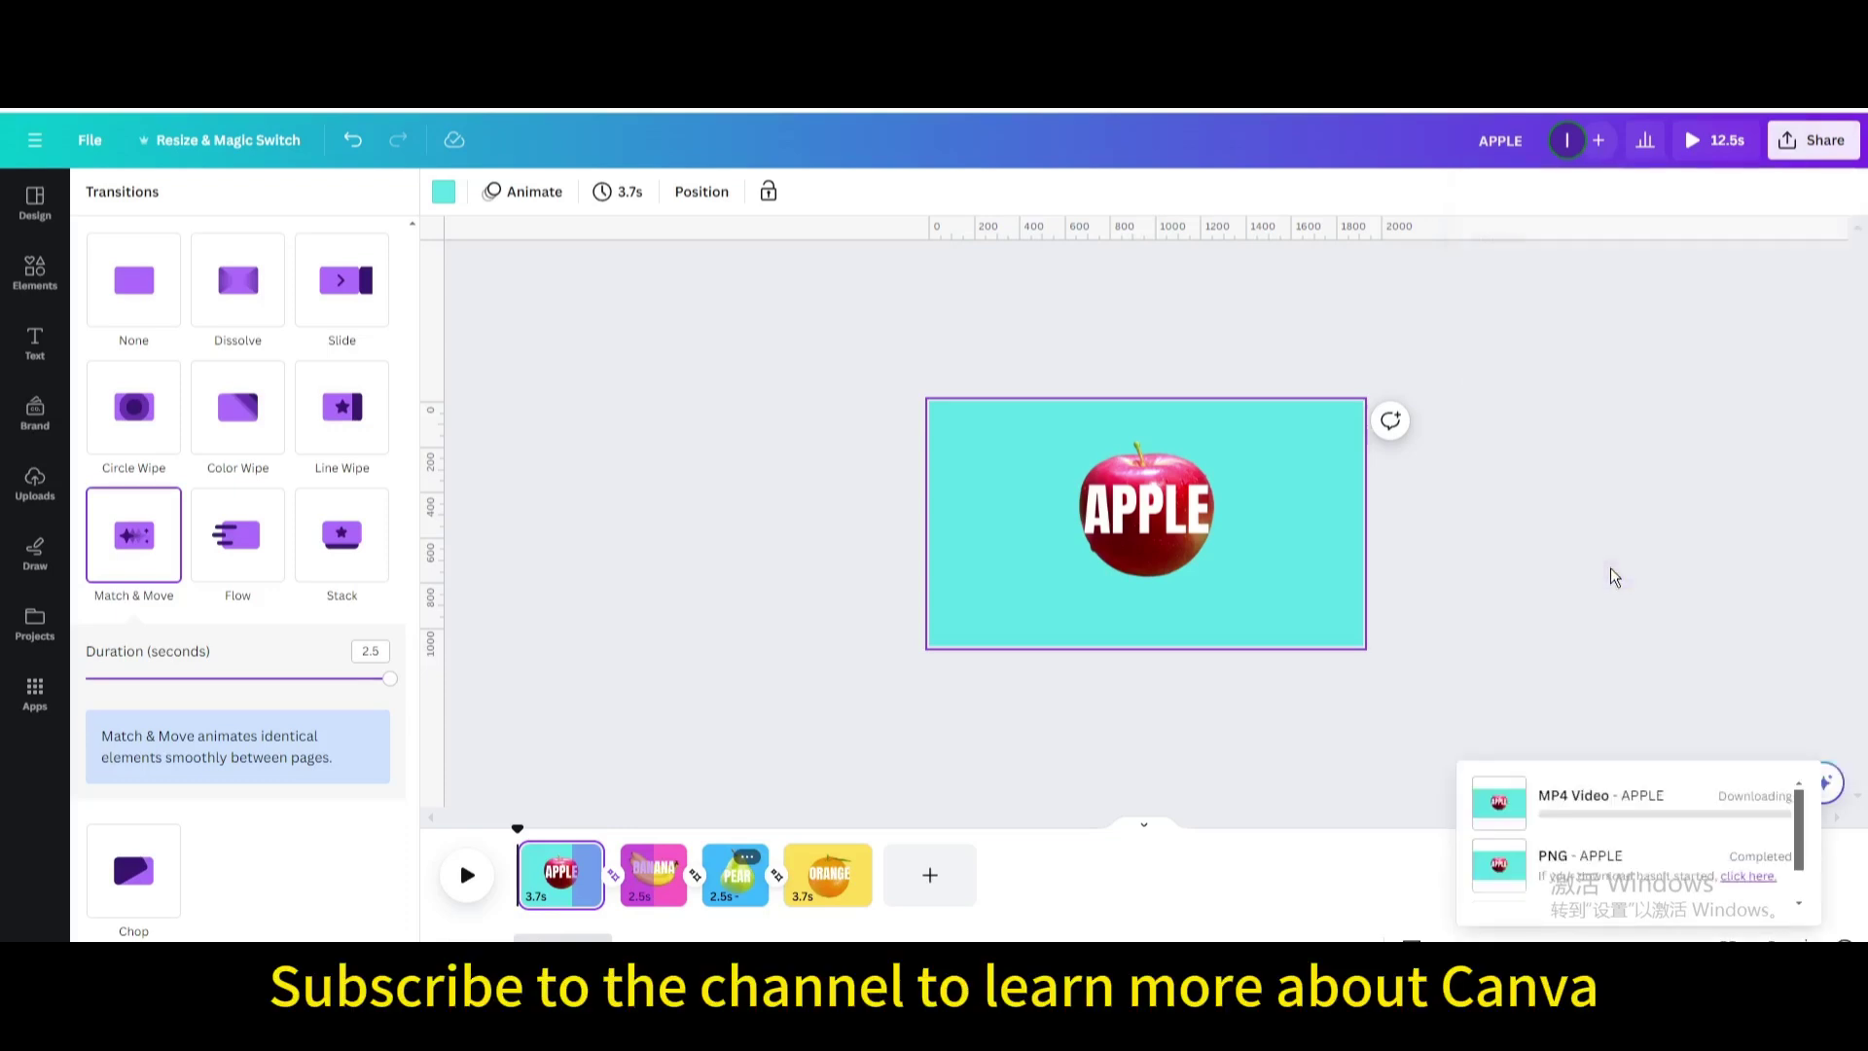